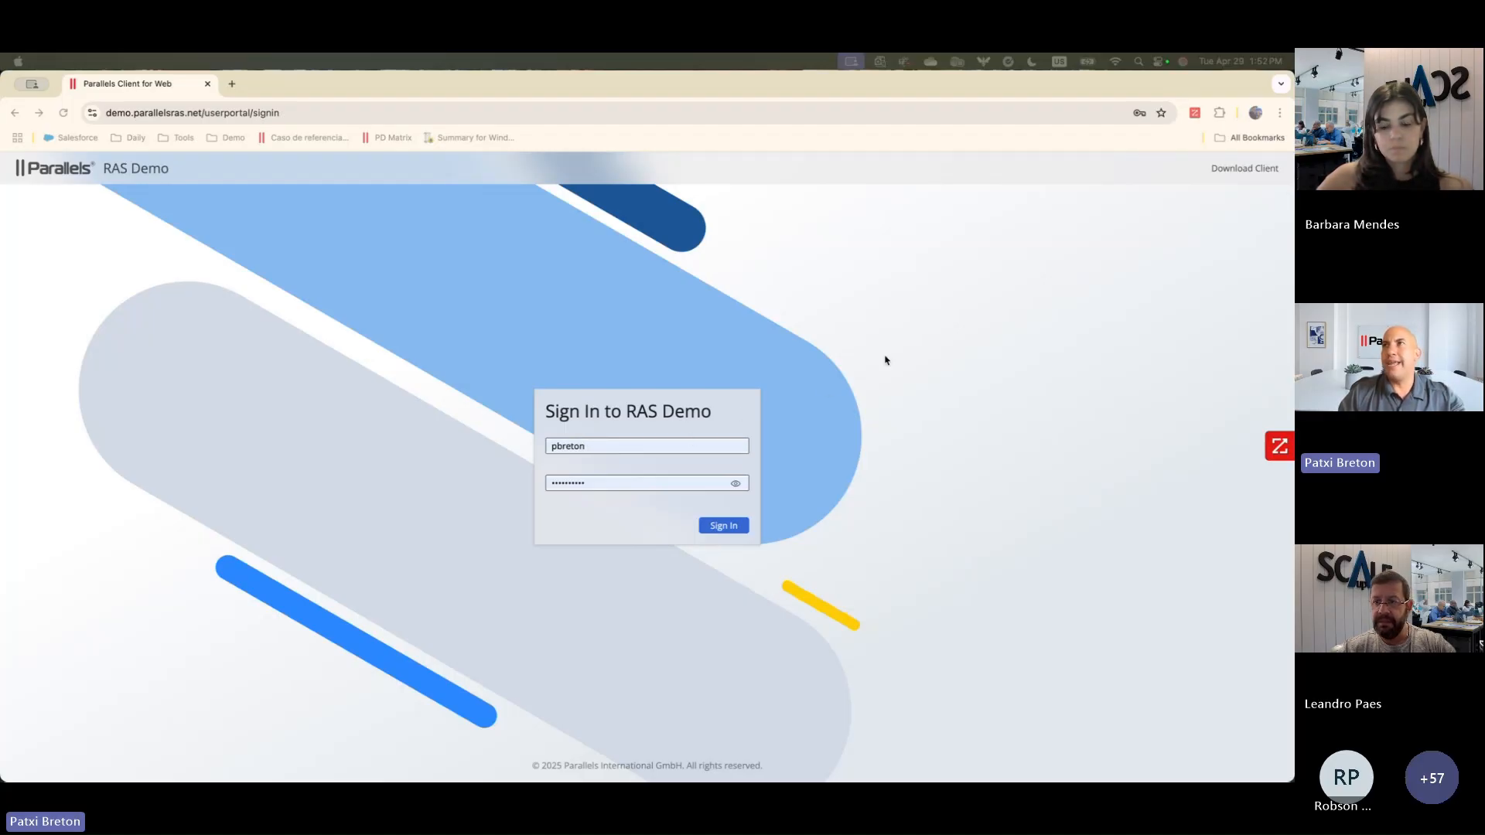
Step: Sign in to the RAS Demo portal with the prefilled credentials
{"action": "left_click", "coordinate": [1151, 280]}
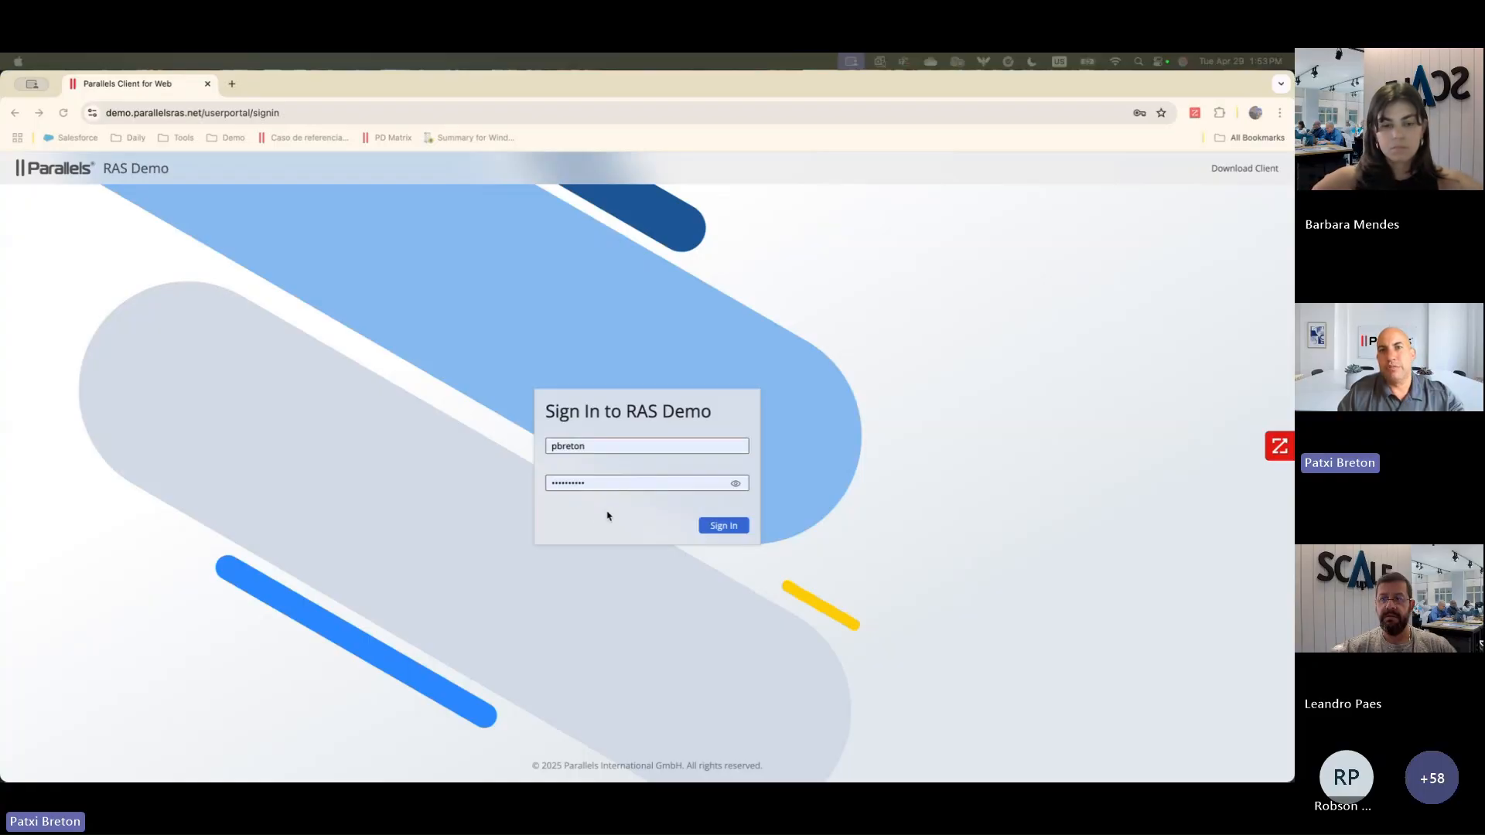
{"action": "left_click", "coordinate": [736, 529]}
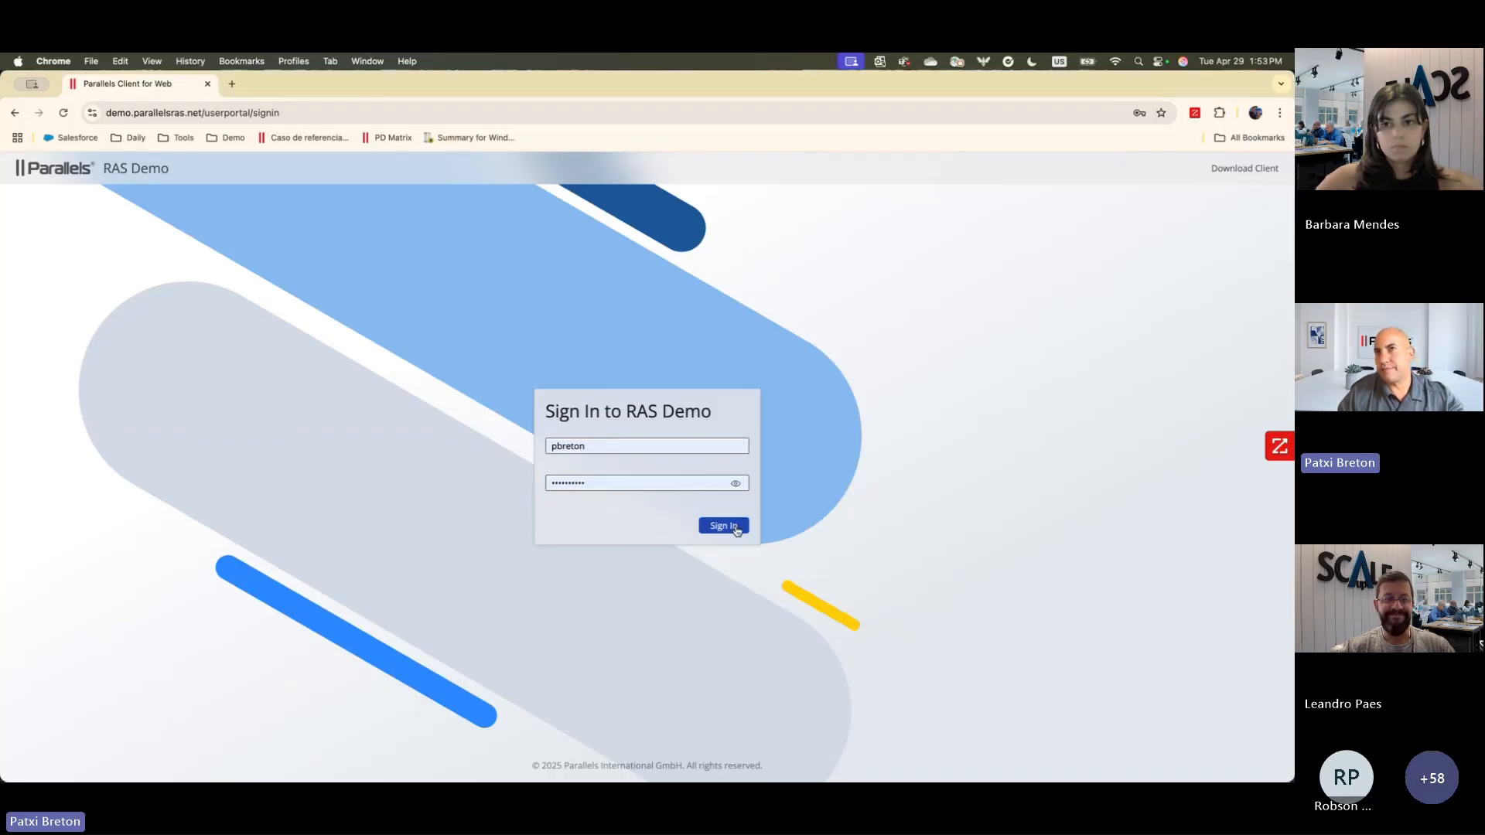
{"action": "left_click", "coordinate": [736, 529]}
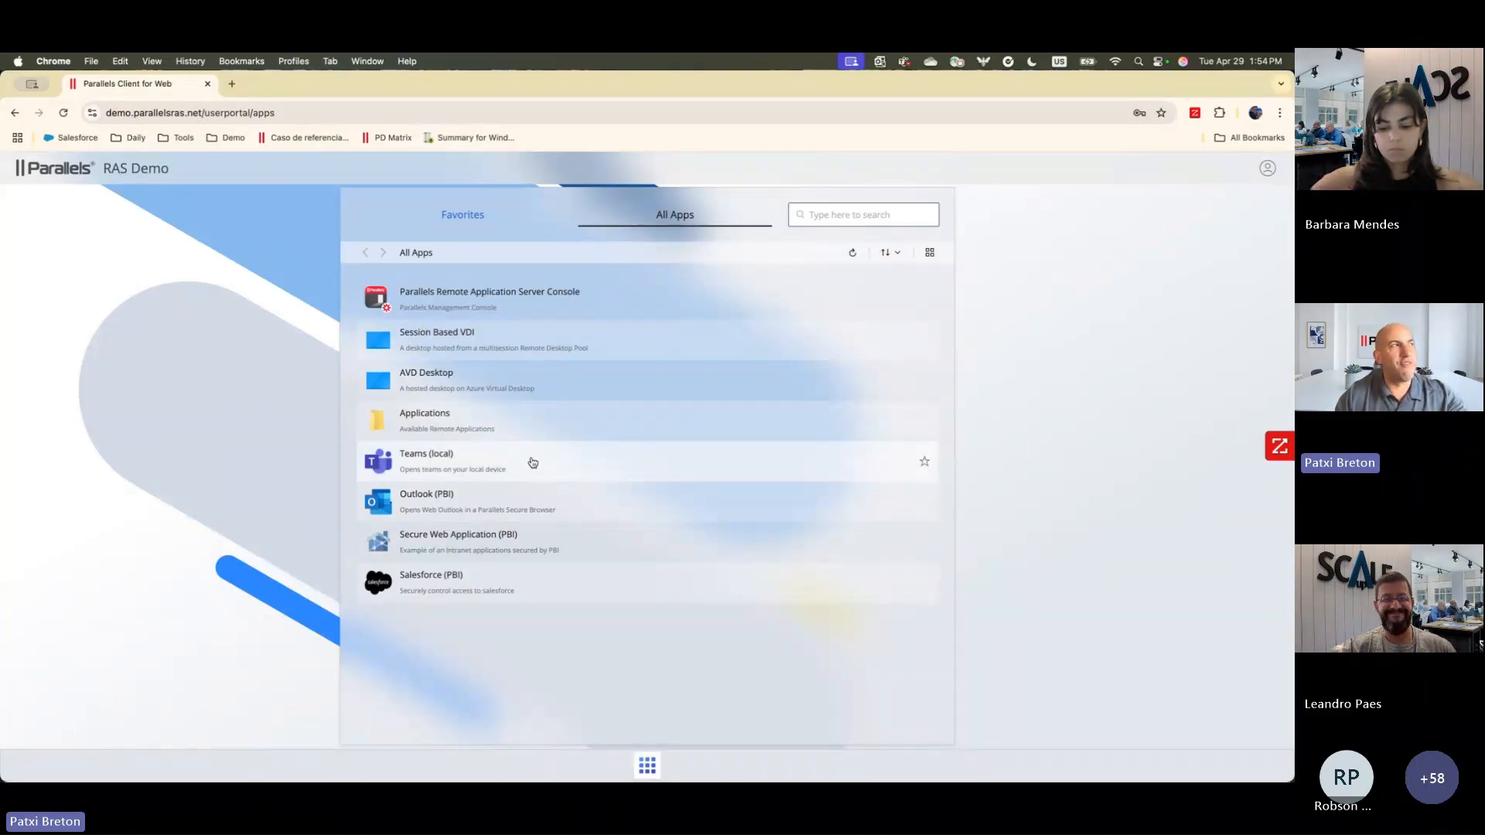
Step: Launch Wordpad from the Applications folder of the published apps
{"action": "mouse_move", "coordinate": [533, 462]}
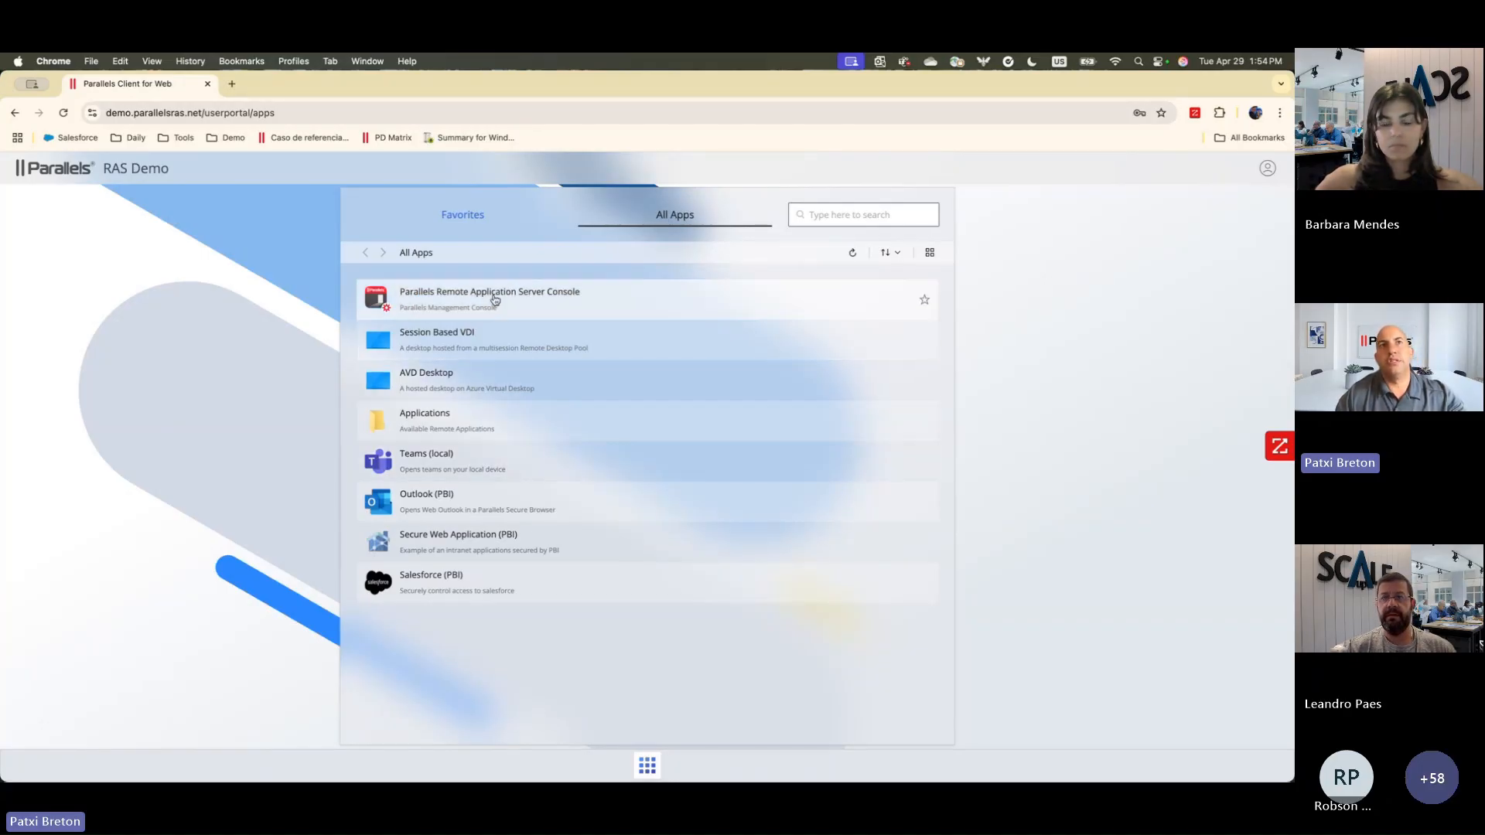
{"action": "left_click", "coordinate": [450, 431]}
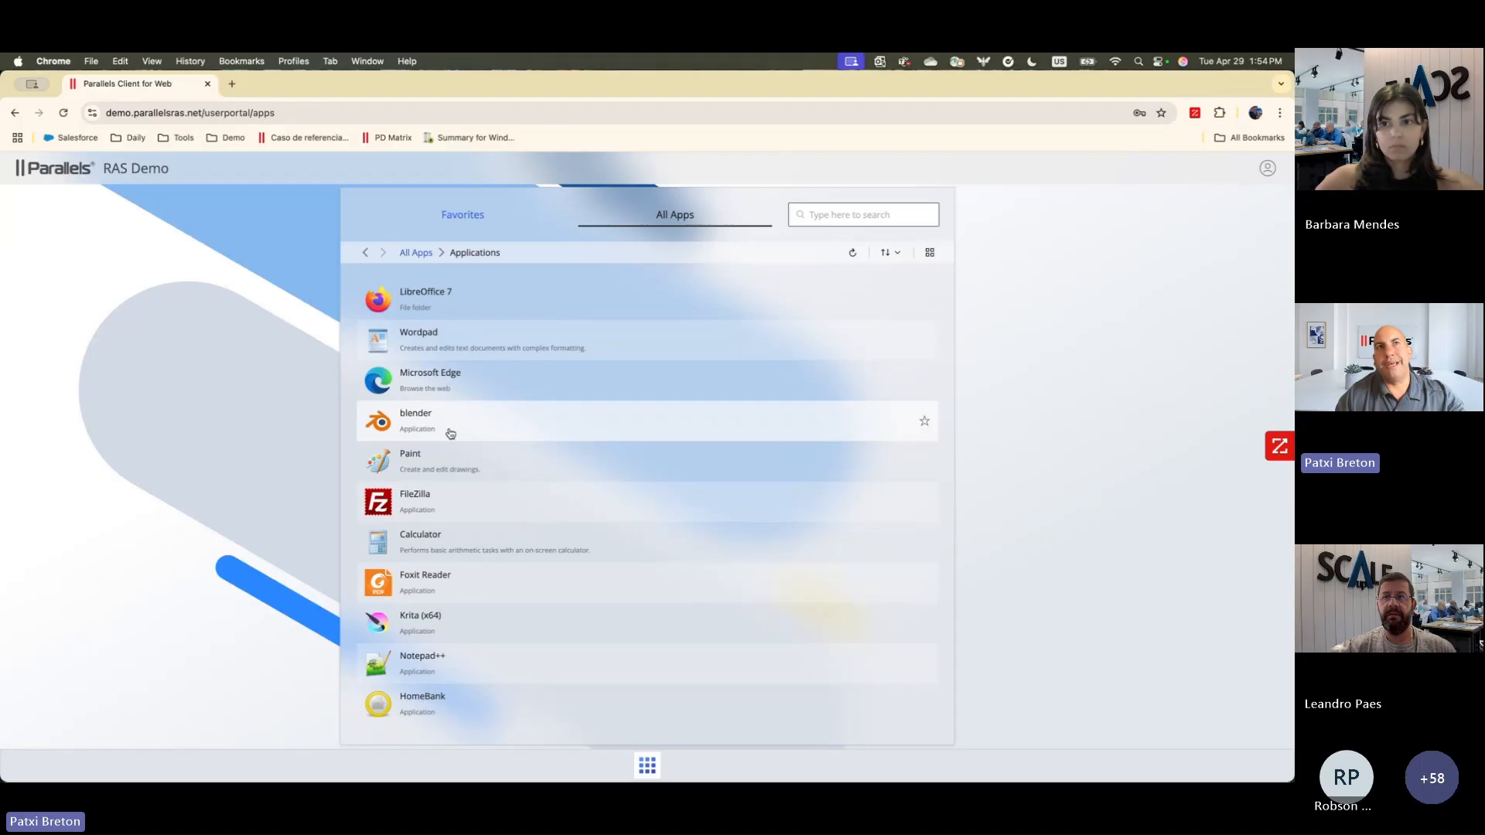
{"action": "left_click", "coordinate": [441, 341]}
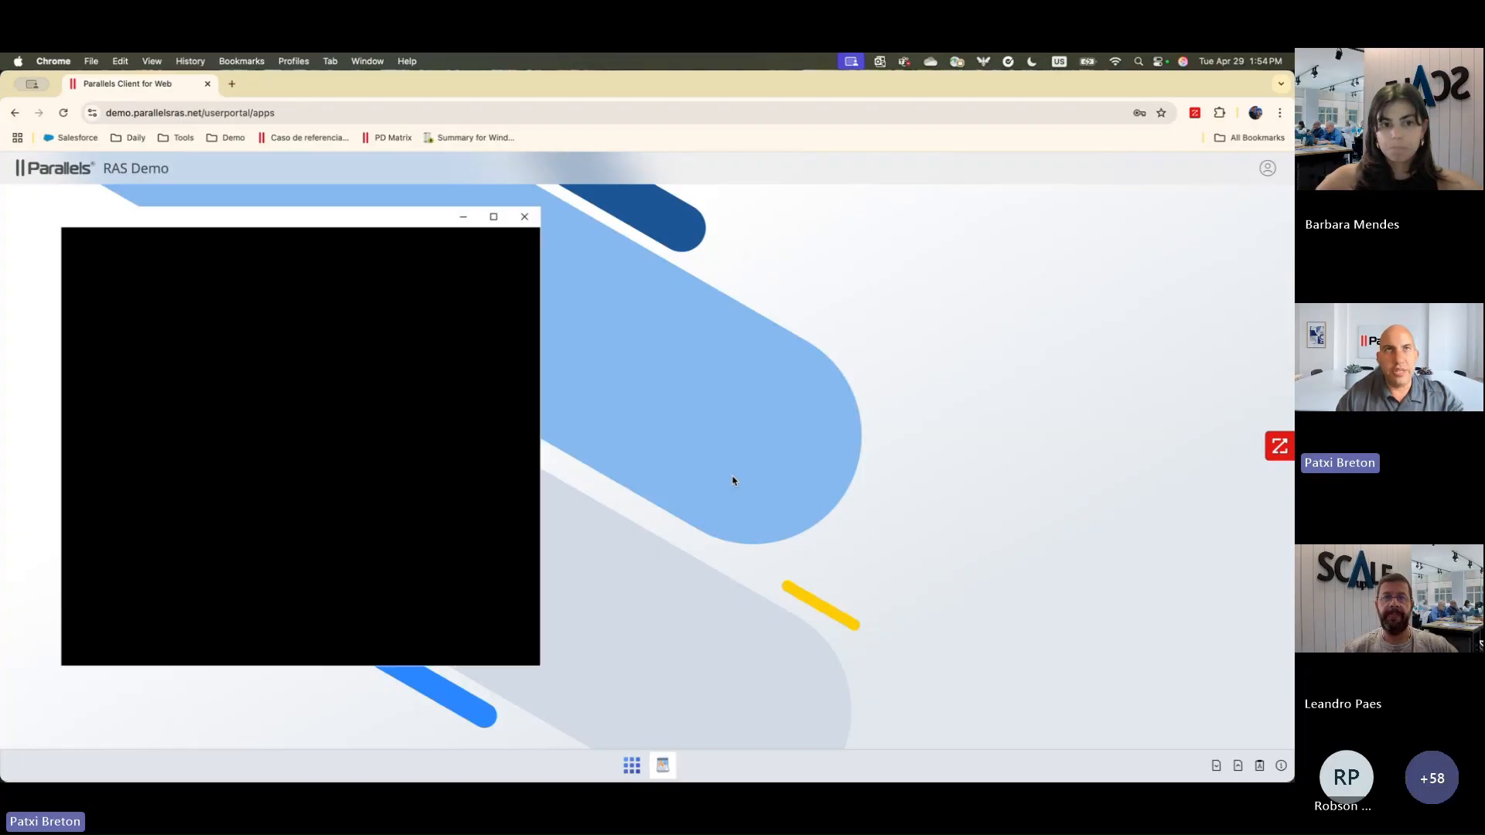
Step: Launch the published Paint application and draw a black looping scribble on its canvas
{"action": "left_click", "coordinate": [632, 765]}
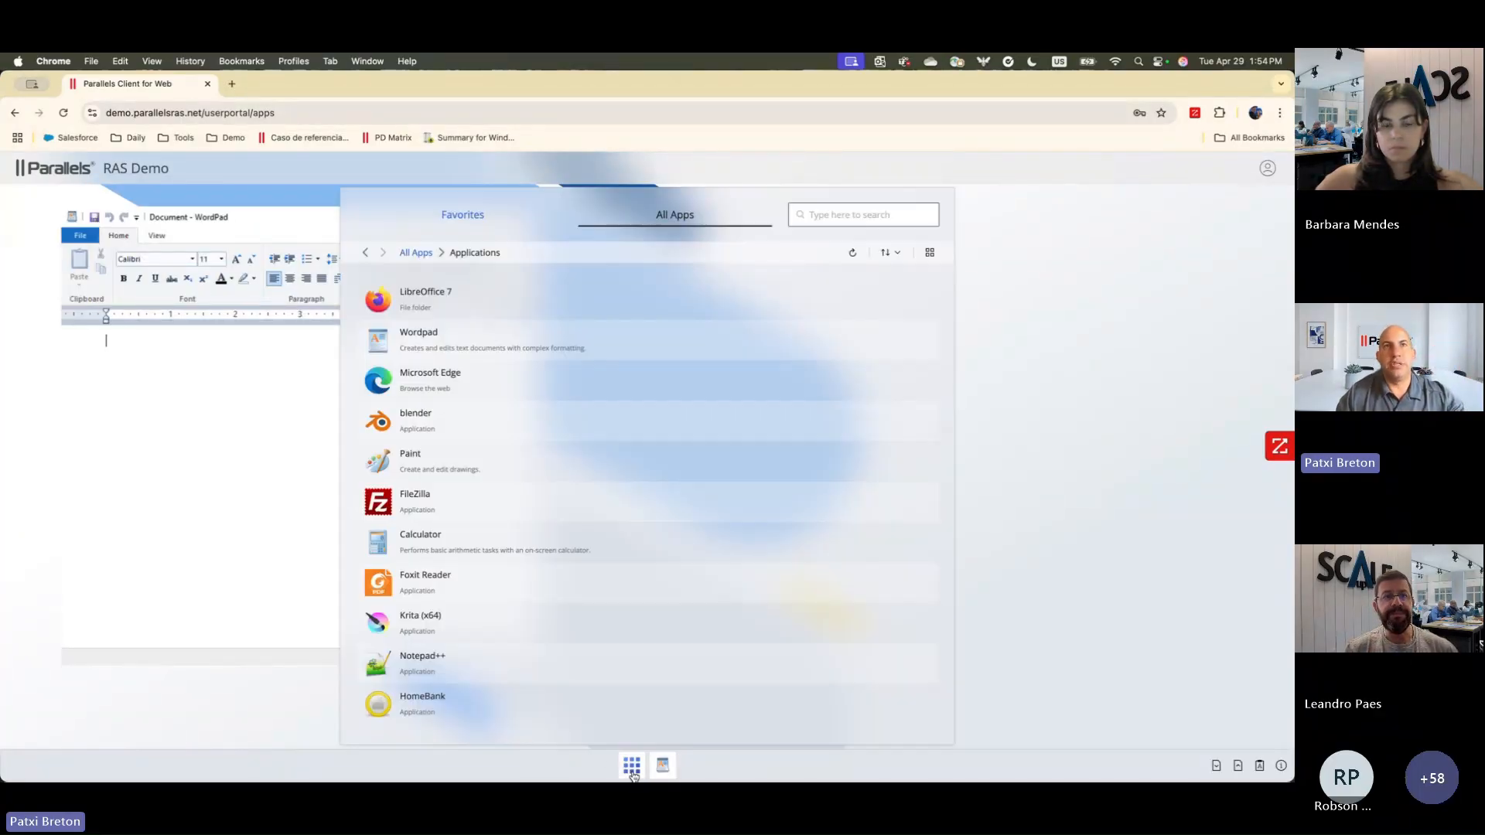
{"action": "left_click", "coordinate": [462, 458]}
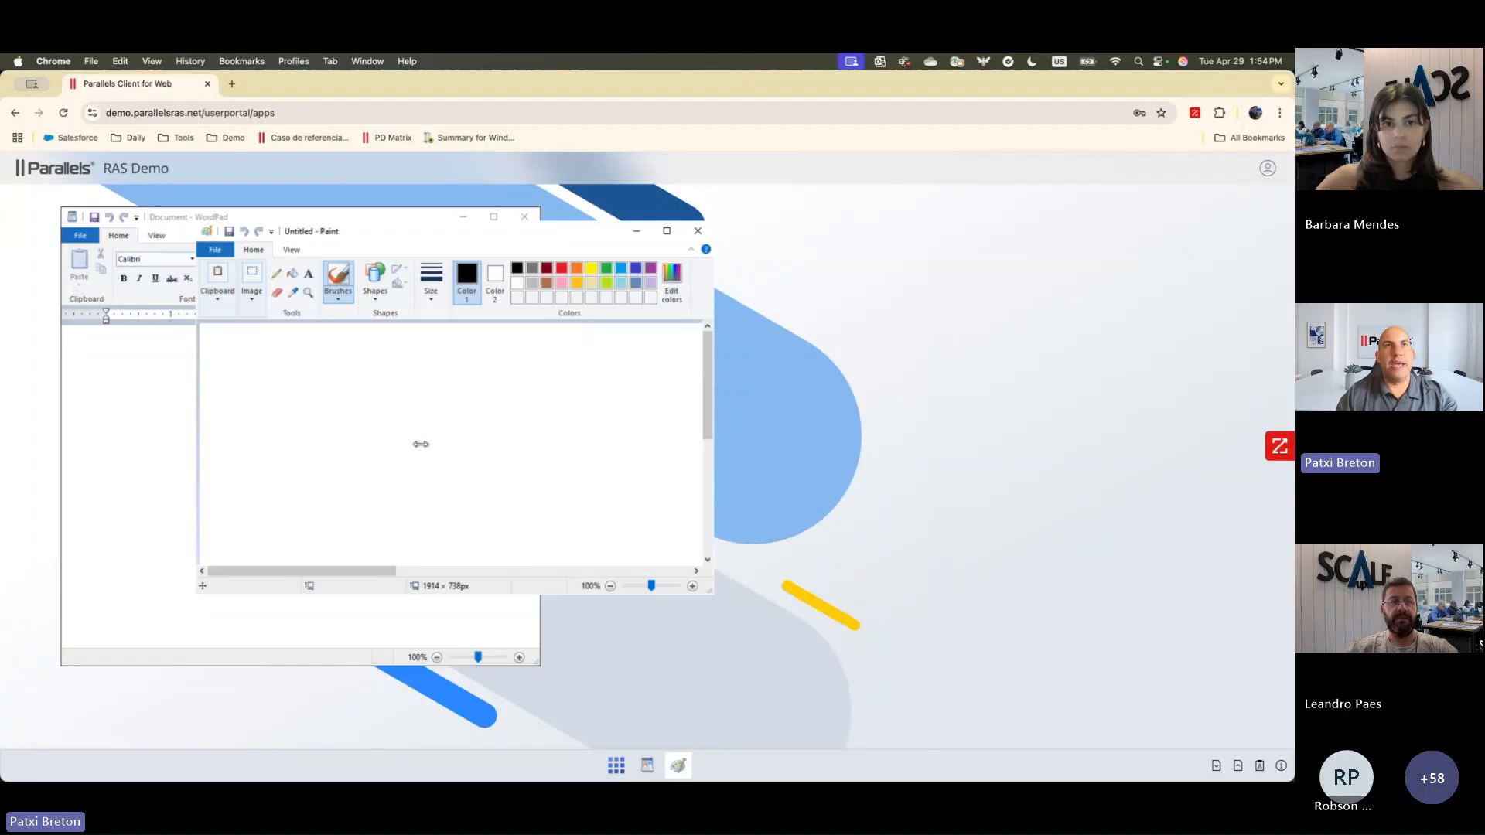
{"action": "mouse_move", "coordinate": [384, 413]}
{"action": "left_mouse_down"}
{"action": "mouse_move", "coordinate": [375, 456]}
{"action": "mouse_move", "coordinate": [455, 488]}
{"action": "mouse_move", "coordinate": [422, 510]}
{"action": "mouse_move", "coordinate": [455, 517]}
{"action": "left_mouse_up"}
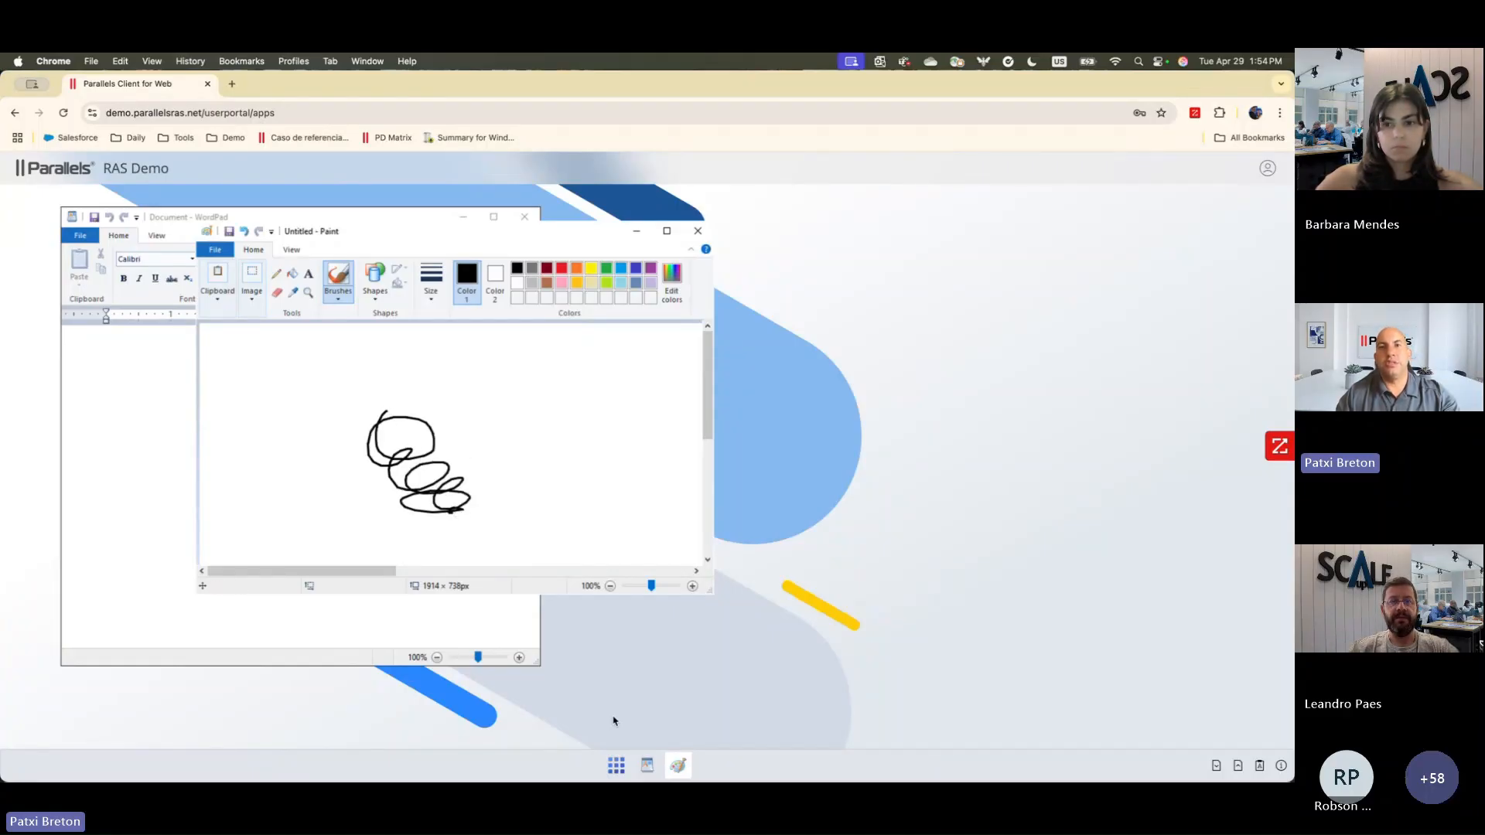
Step: Launch the Parallels Remote Application Server Console from the list of all published apps
{"action": "left_click", "coordinate": [617, 766]}
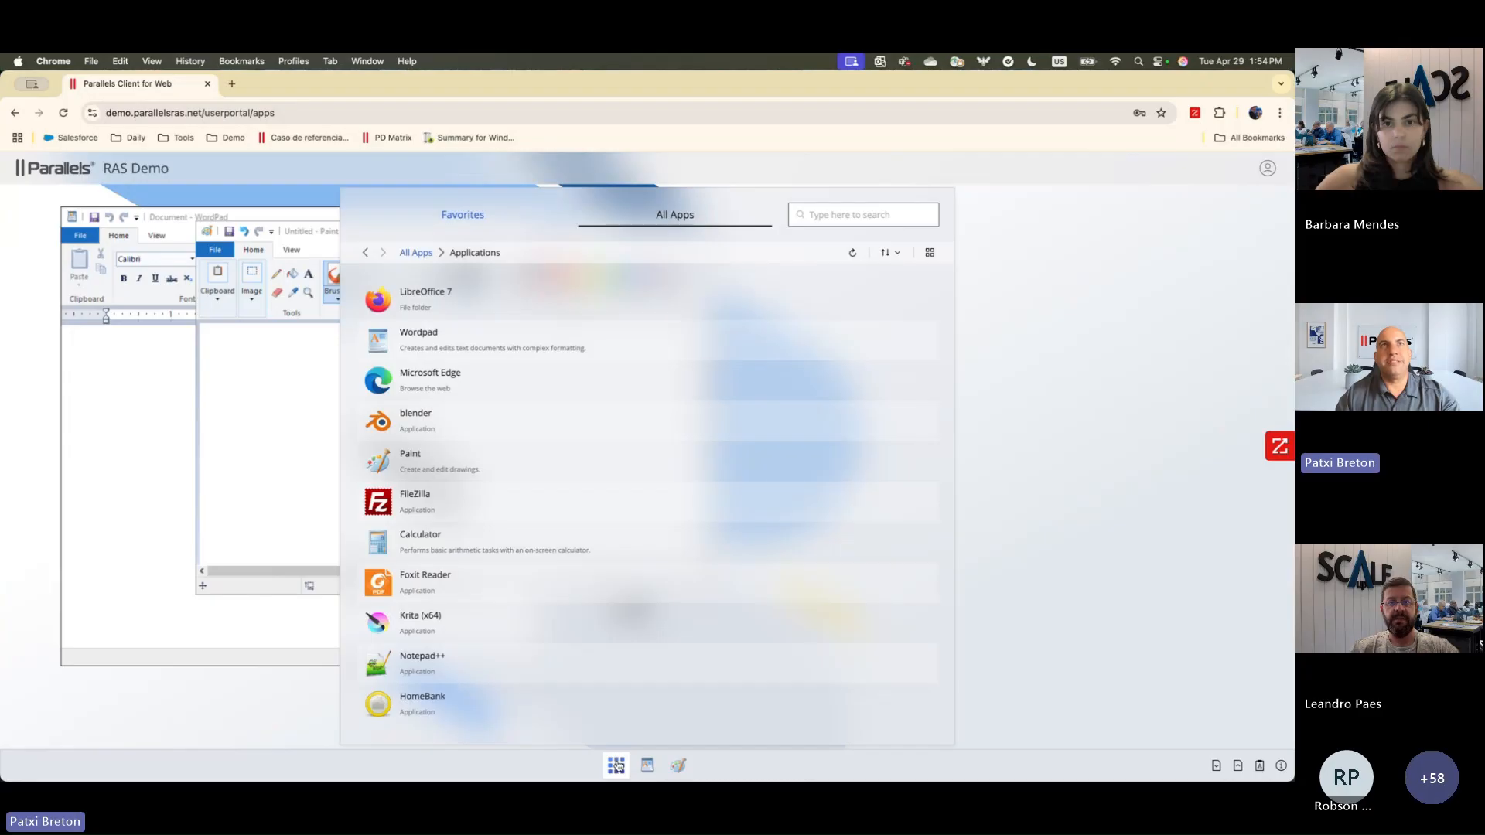
{"action": "left_click", "coordinate": [415, 255]}
{"action": "left_click", "coordinate": [463, 296]}
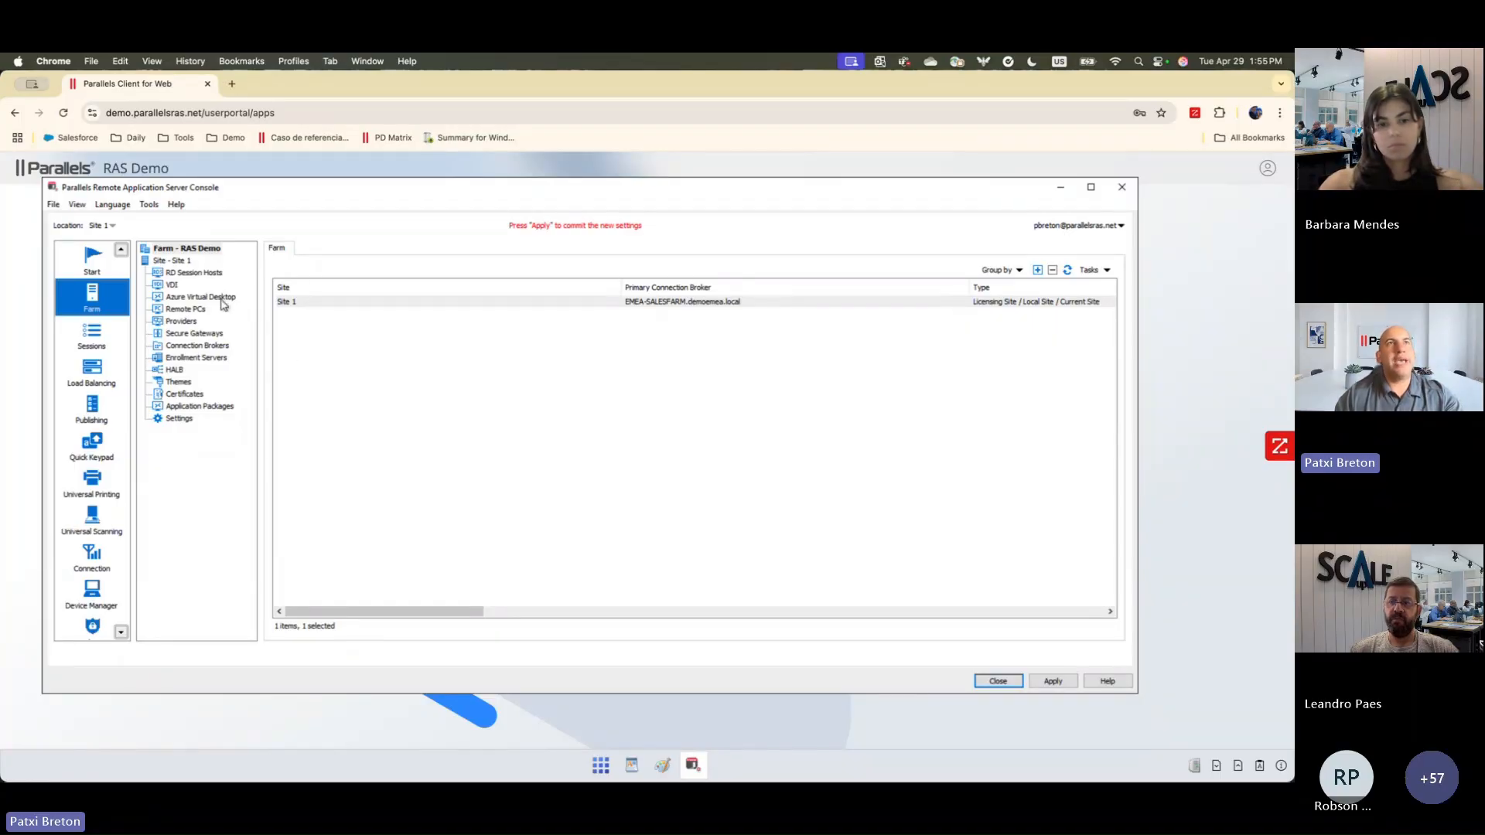
{"action": "left_click", "coordinate": [210, 273]}
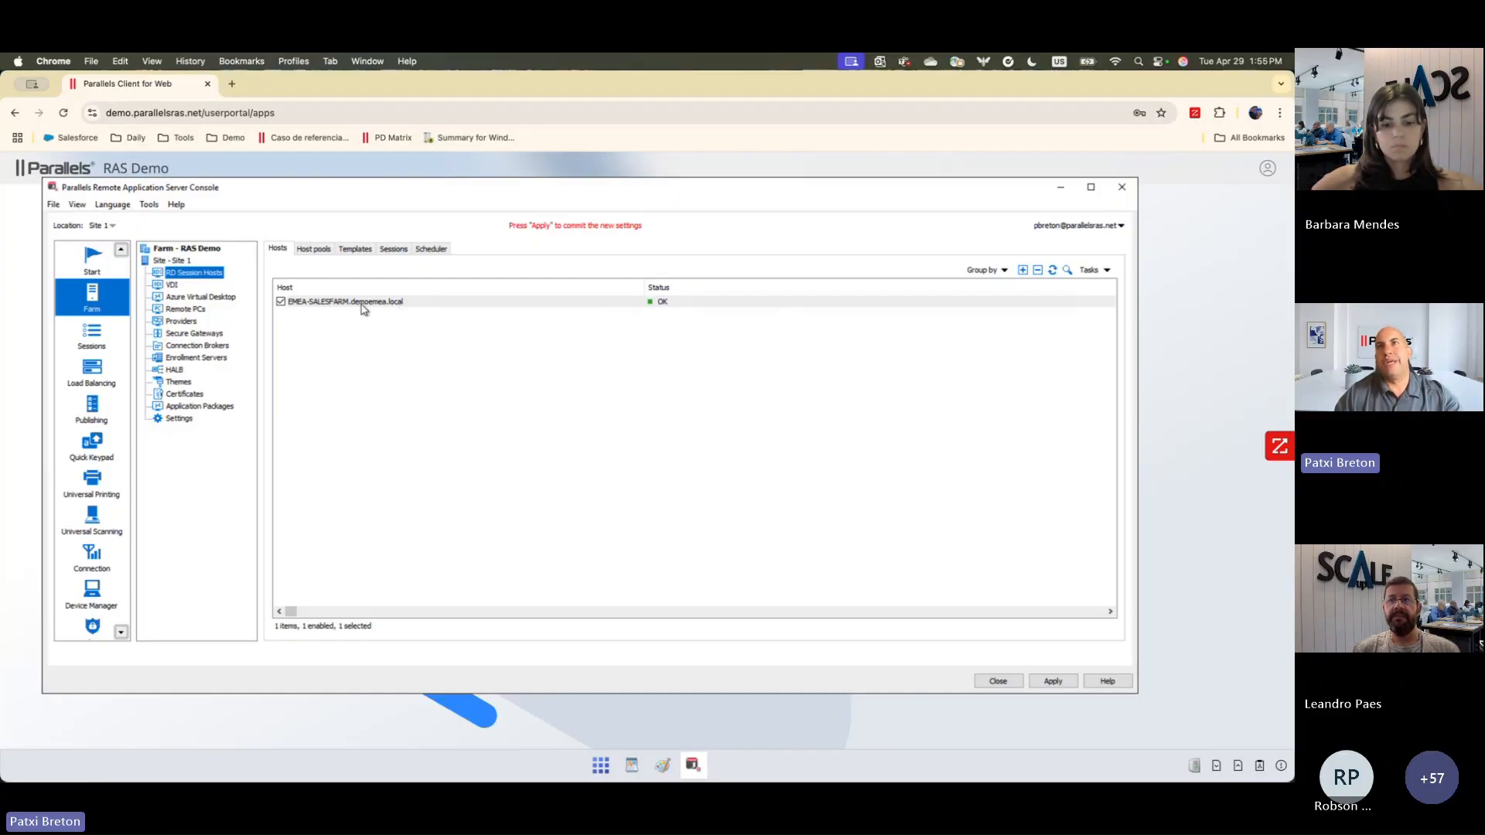
{"action": "left_click", "coordinate": [1022, 271]}
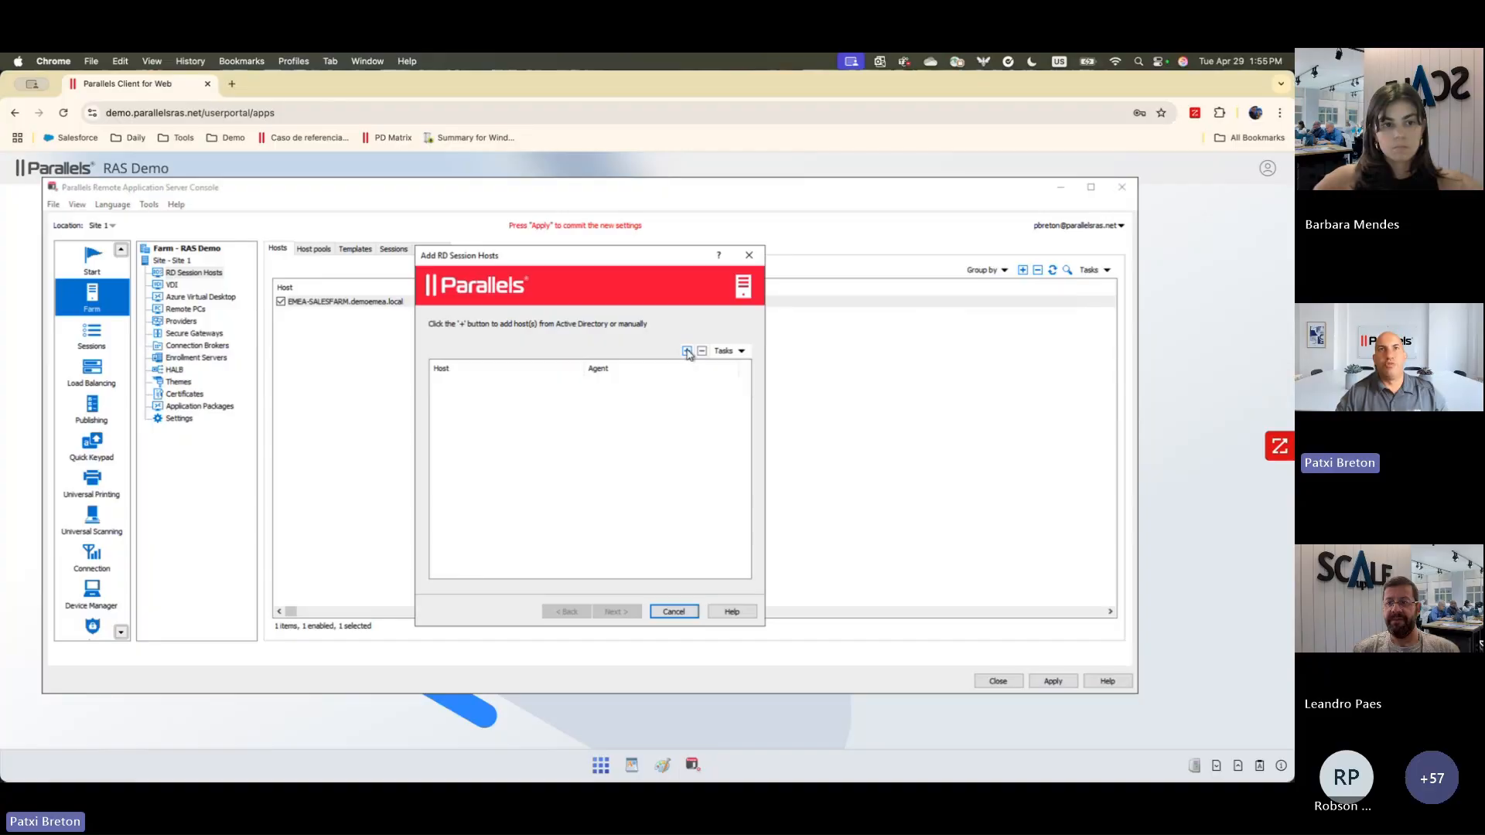
{"action": "left_click", "coordinate": [687, 352]}
{"action": "left_click", "coordinate": [623, 368]}
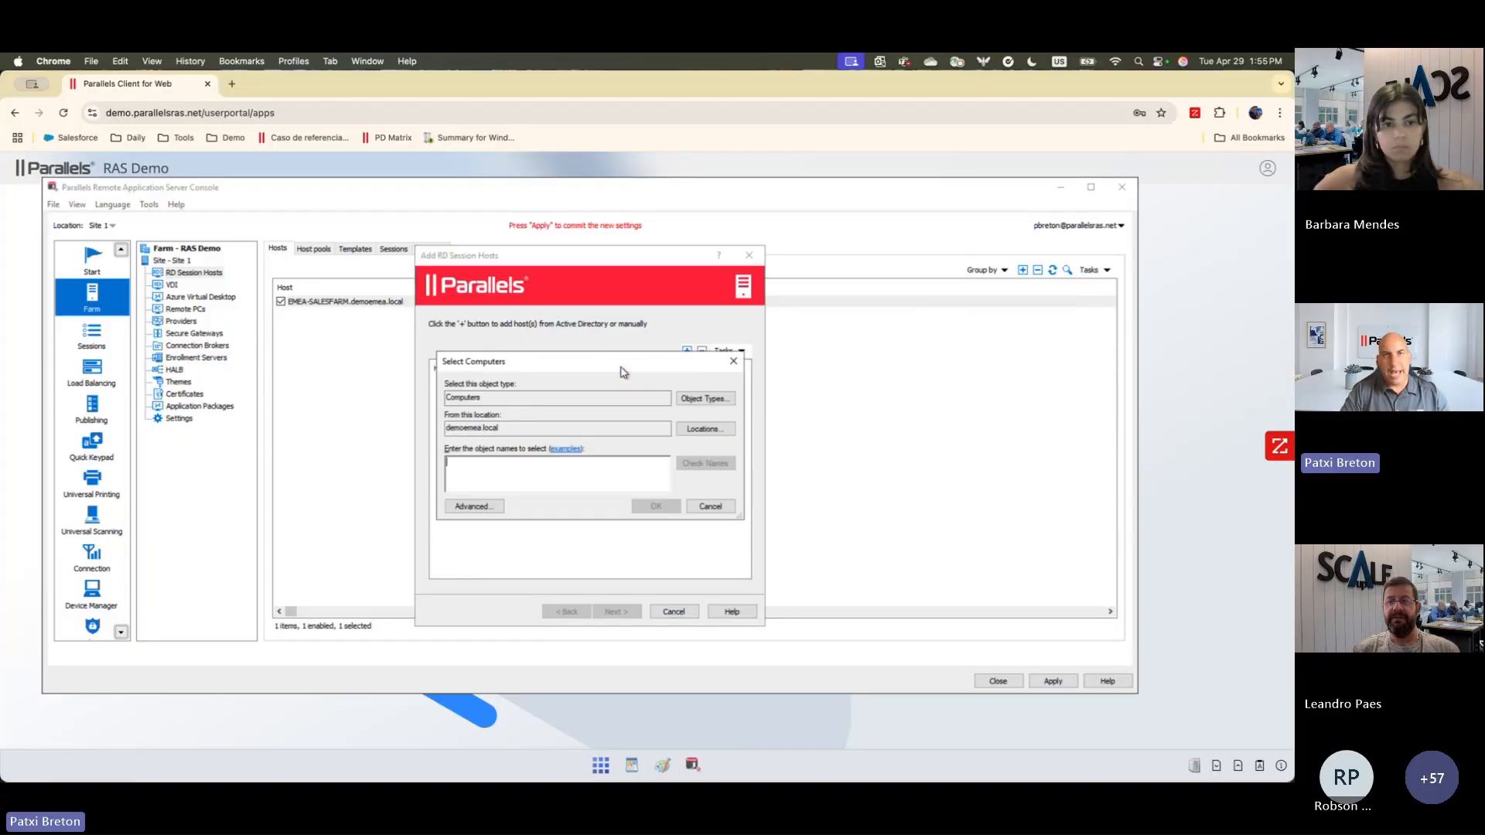
{"action": "type", "text": "eme"}
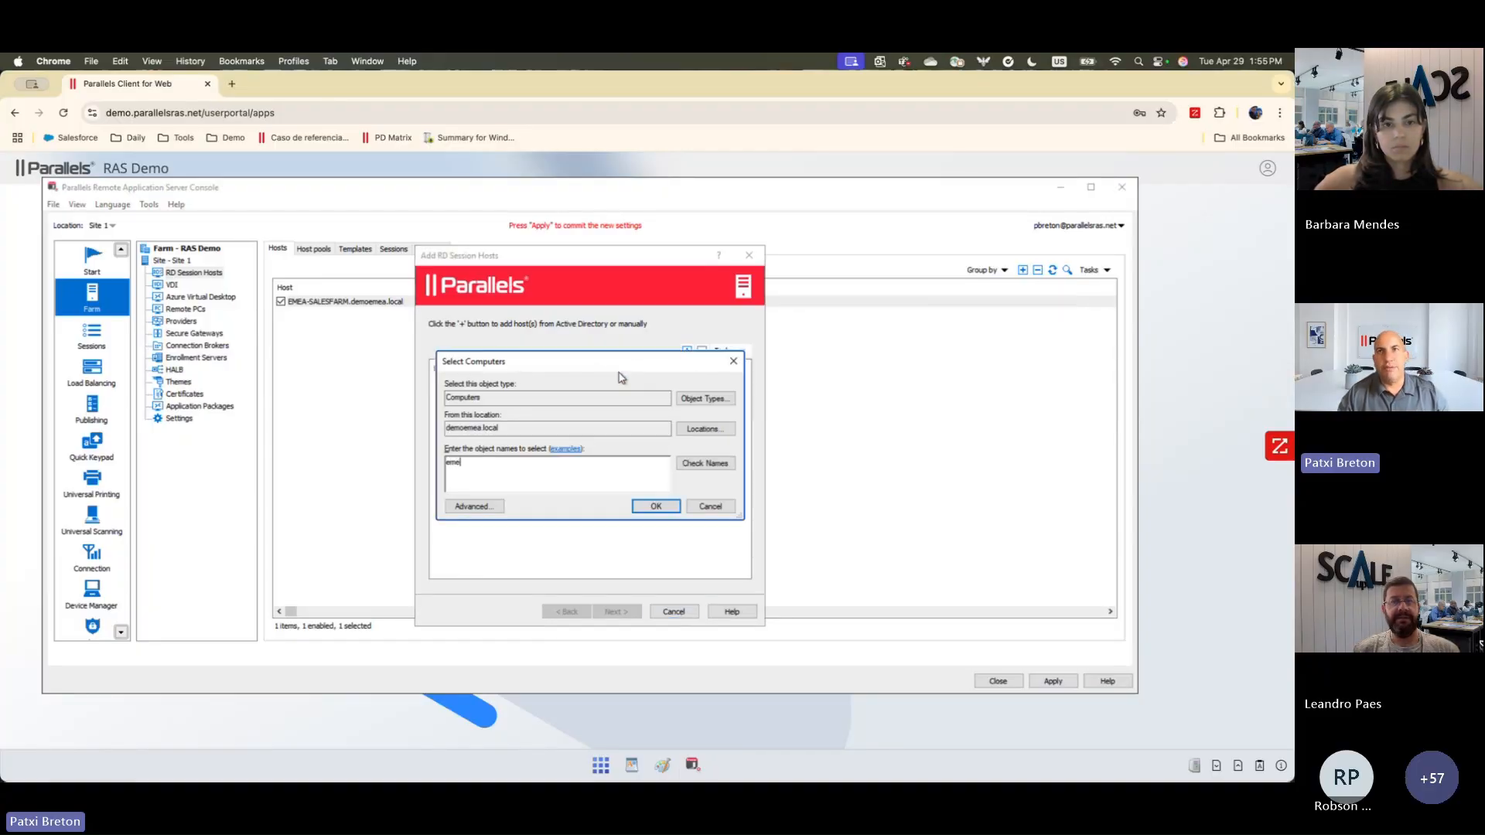
{"action": "left_click", "coordinate": [704, 463]}
{"action": "left_click", "coordinate": [473, 437]}
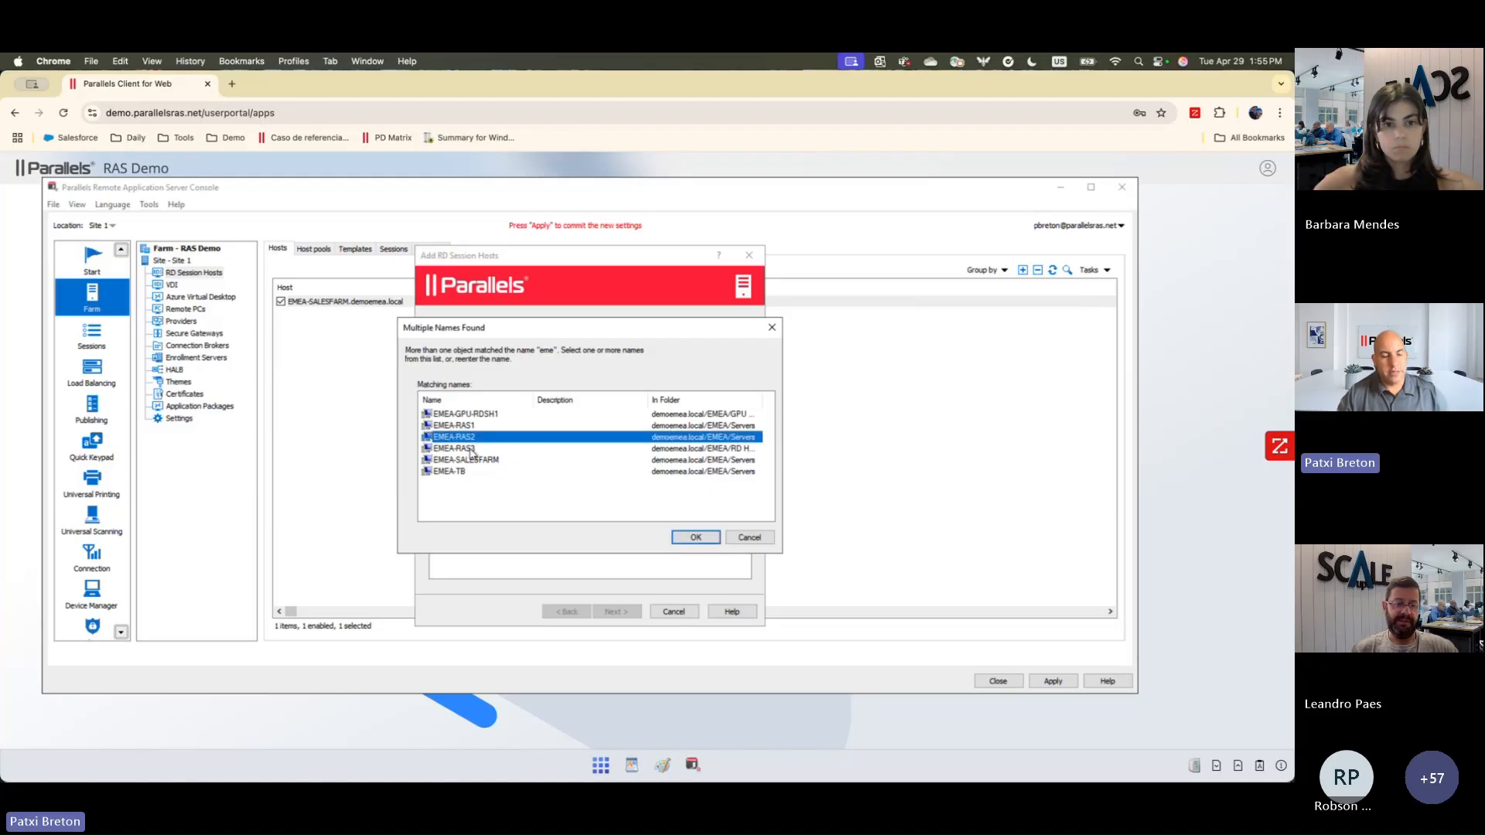
{"action": "left_click", "coordinate": [541, 449], "text": "shift"}
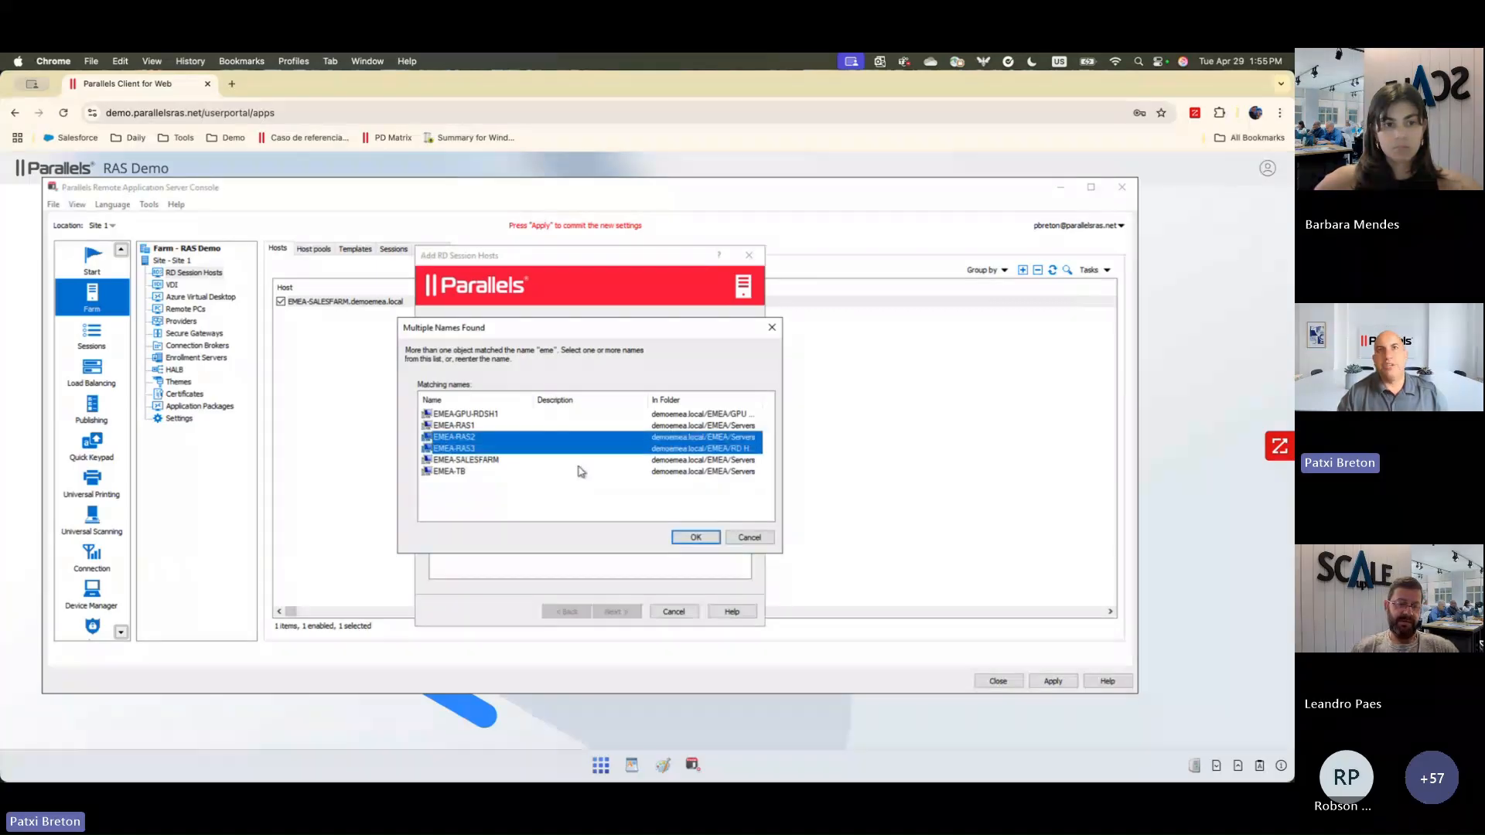
{"action": "left_click", "coordinate": [686, 539]}
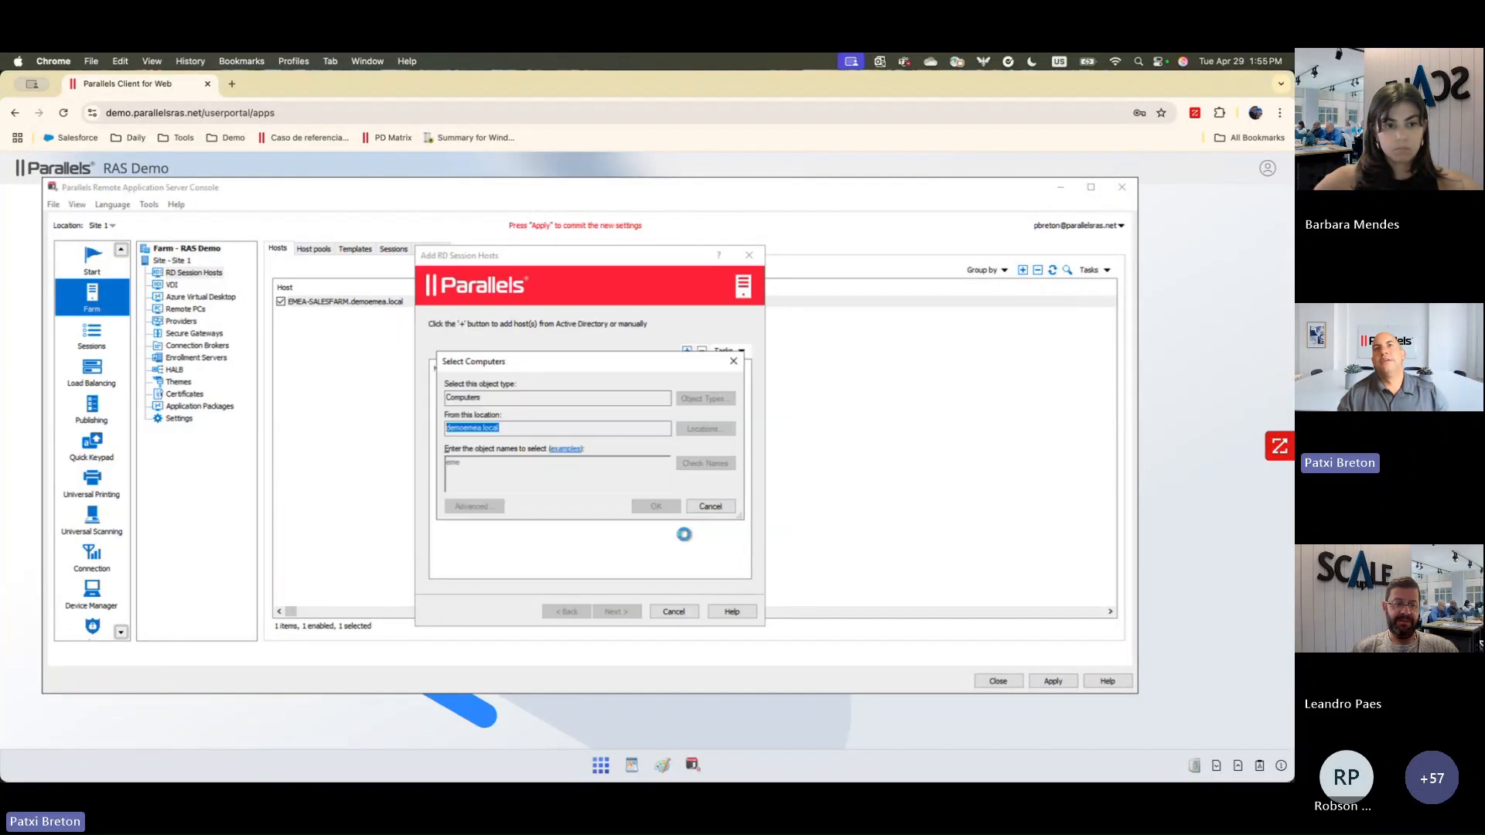
{"action": "left_click", "coordinate": [657, 507]}
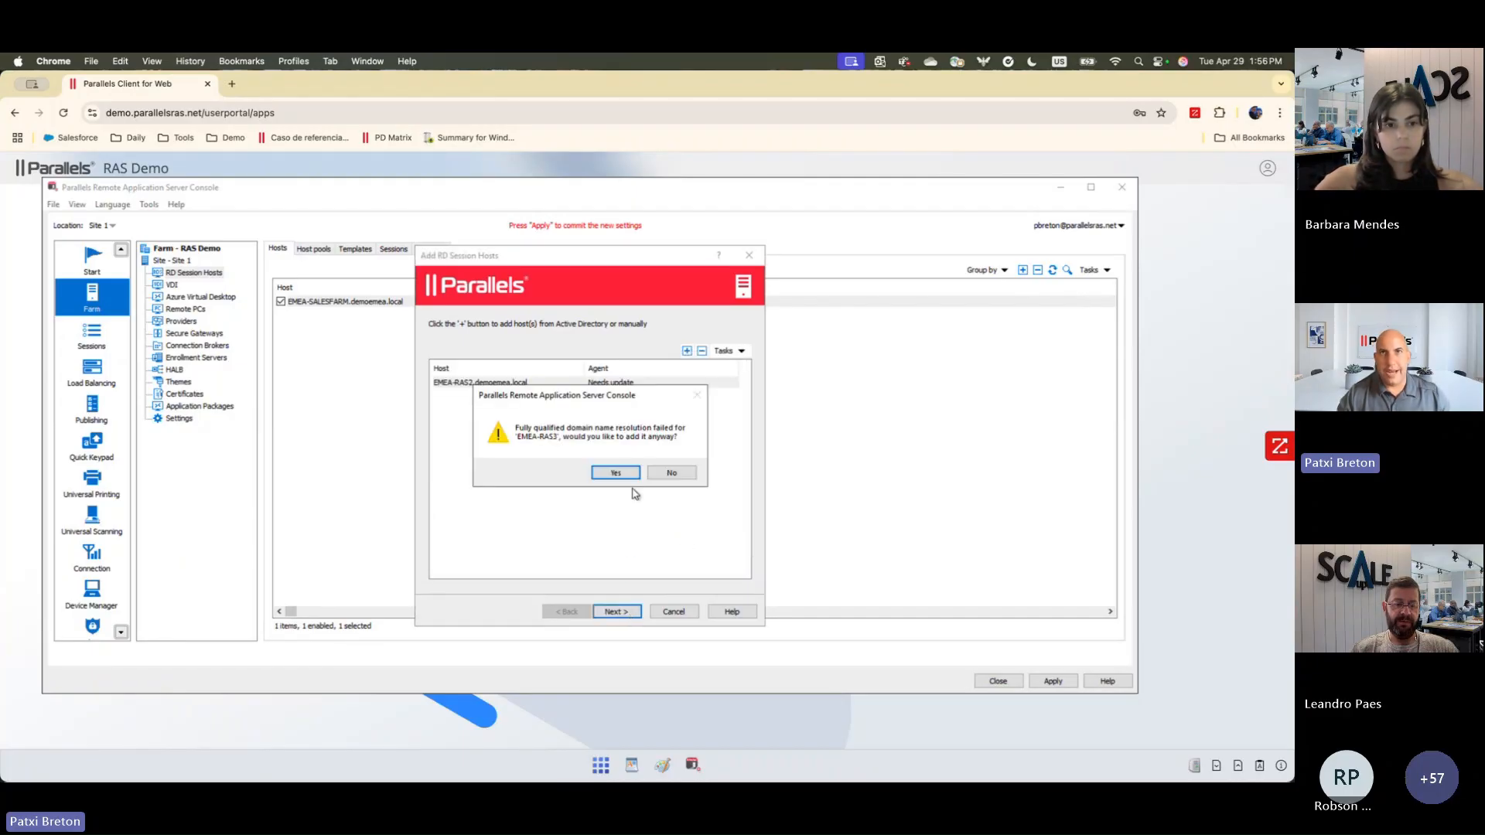
{"action": "left_click", "coordinate": [616, 473]}
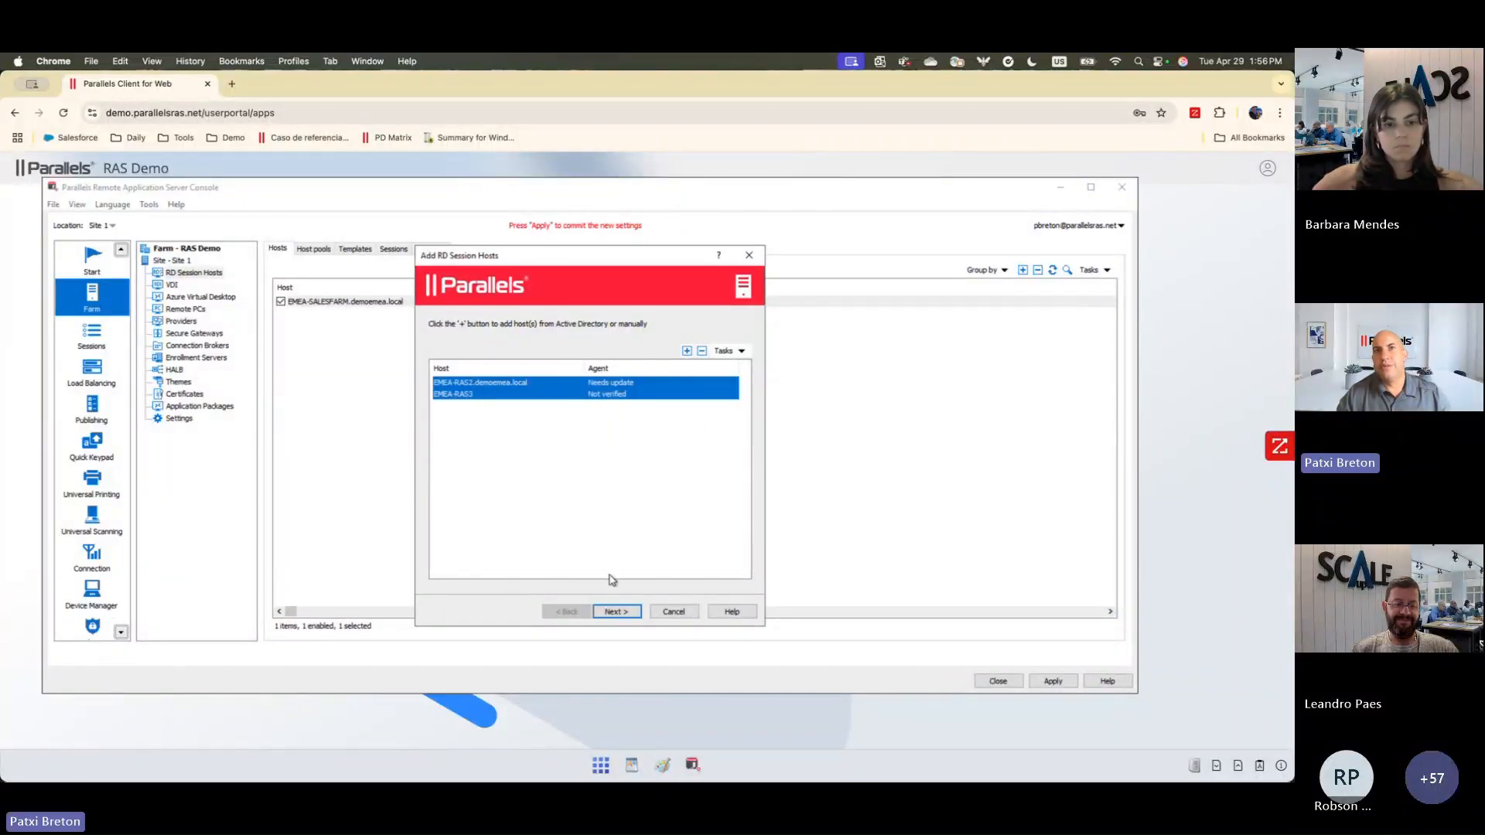
{"action": "left_click", "coordinate": [616, 613]}
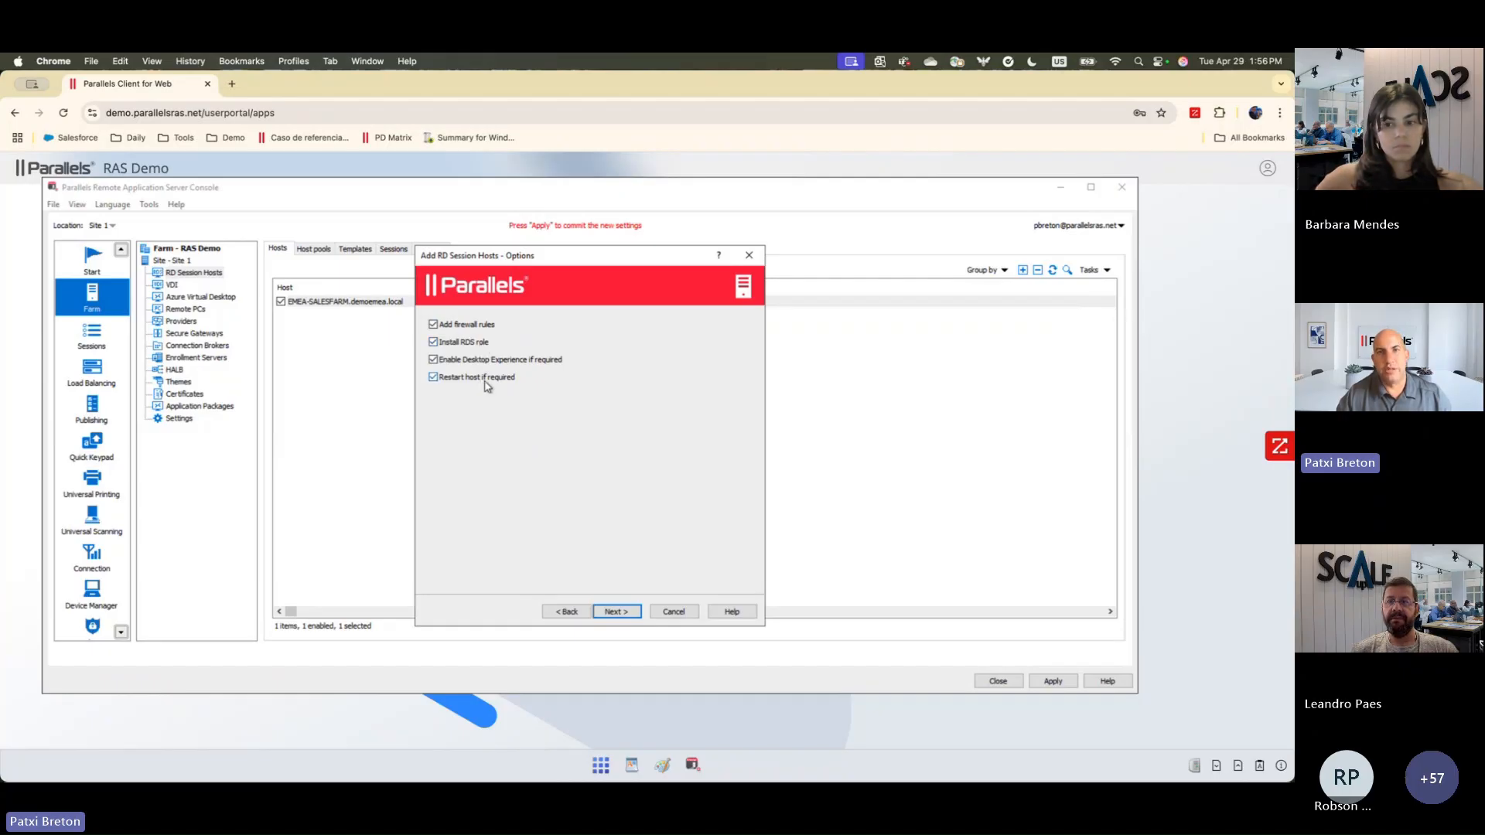
{"action": "left_click", "coordinate": [675, 613]}
{"action": "left_click", "coordinate": [608, 472]}
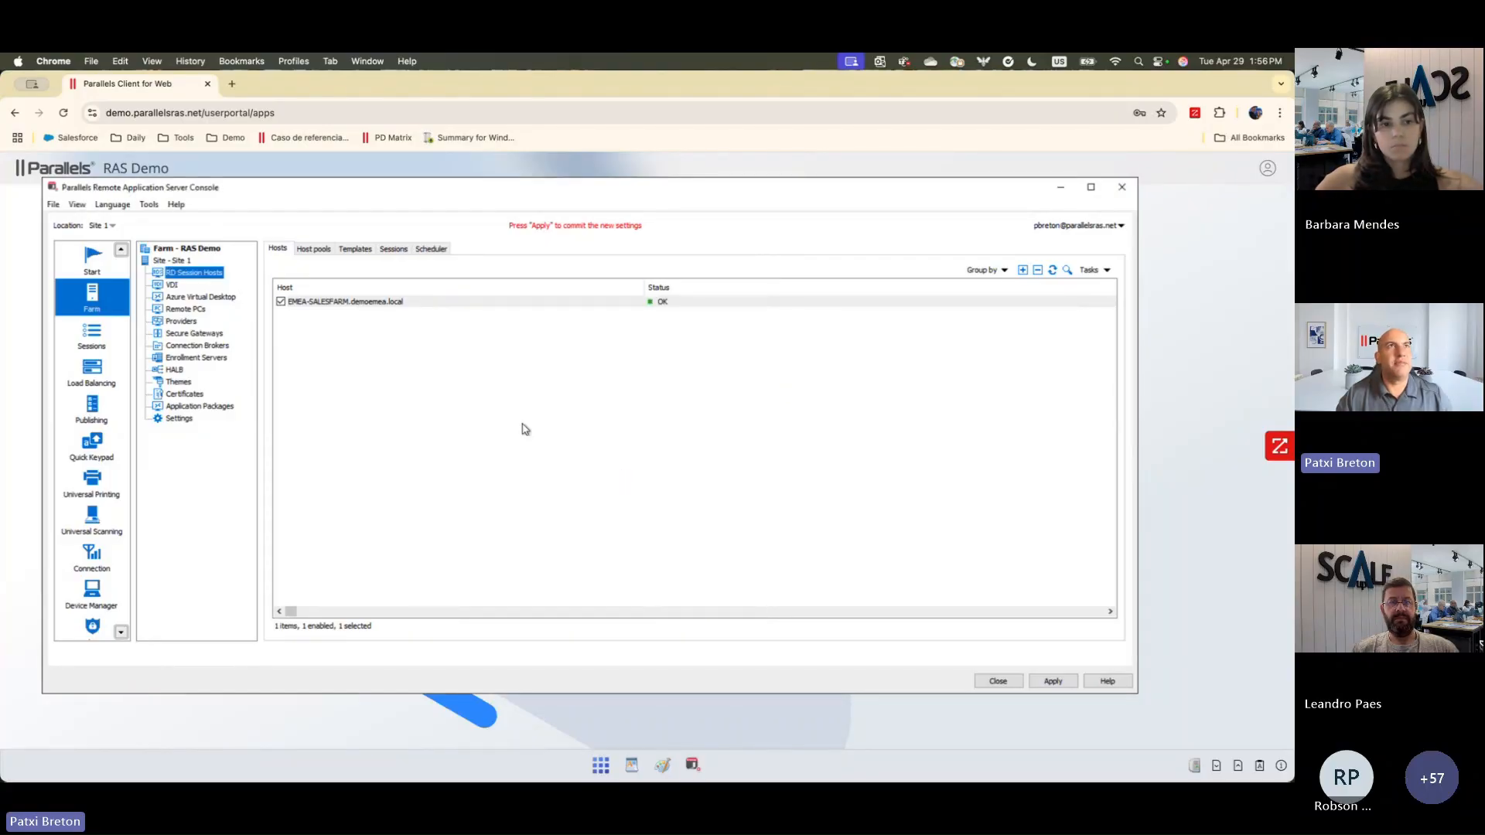
Step: Switch the console's display language to Português (Portuguese)
{"action": "left_click", "coordinate": [154, 206]}
{"action": "mouse_move", "coordinate": [120, 206]}
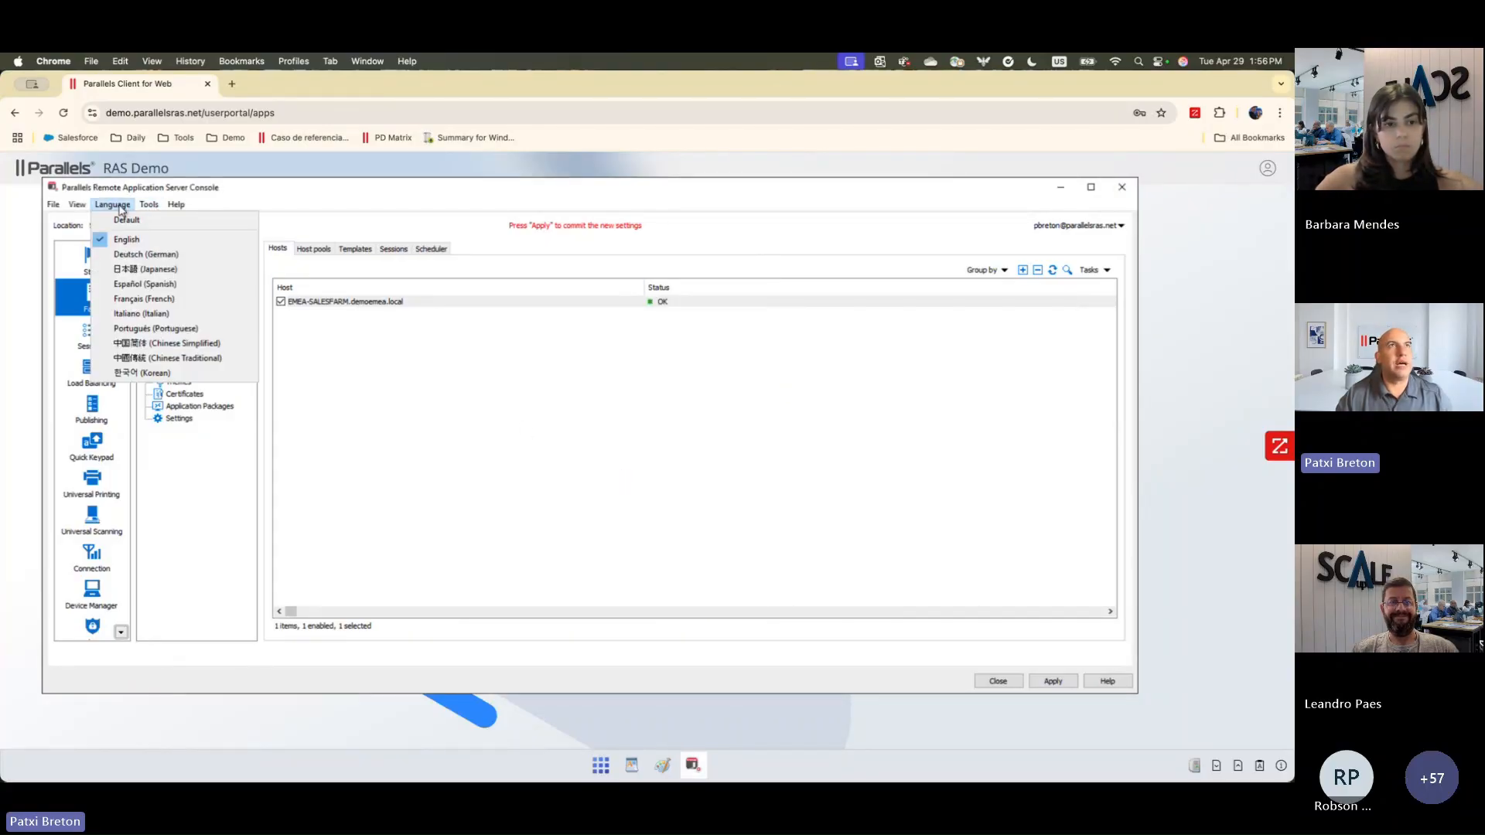
{"action": "left_click", "coordinate": [170, 331]}
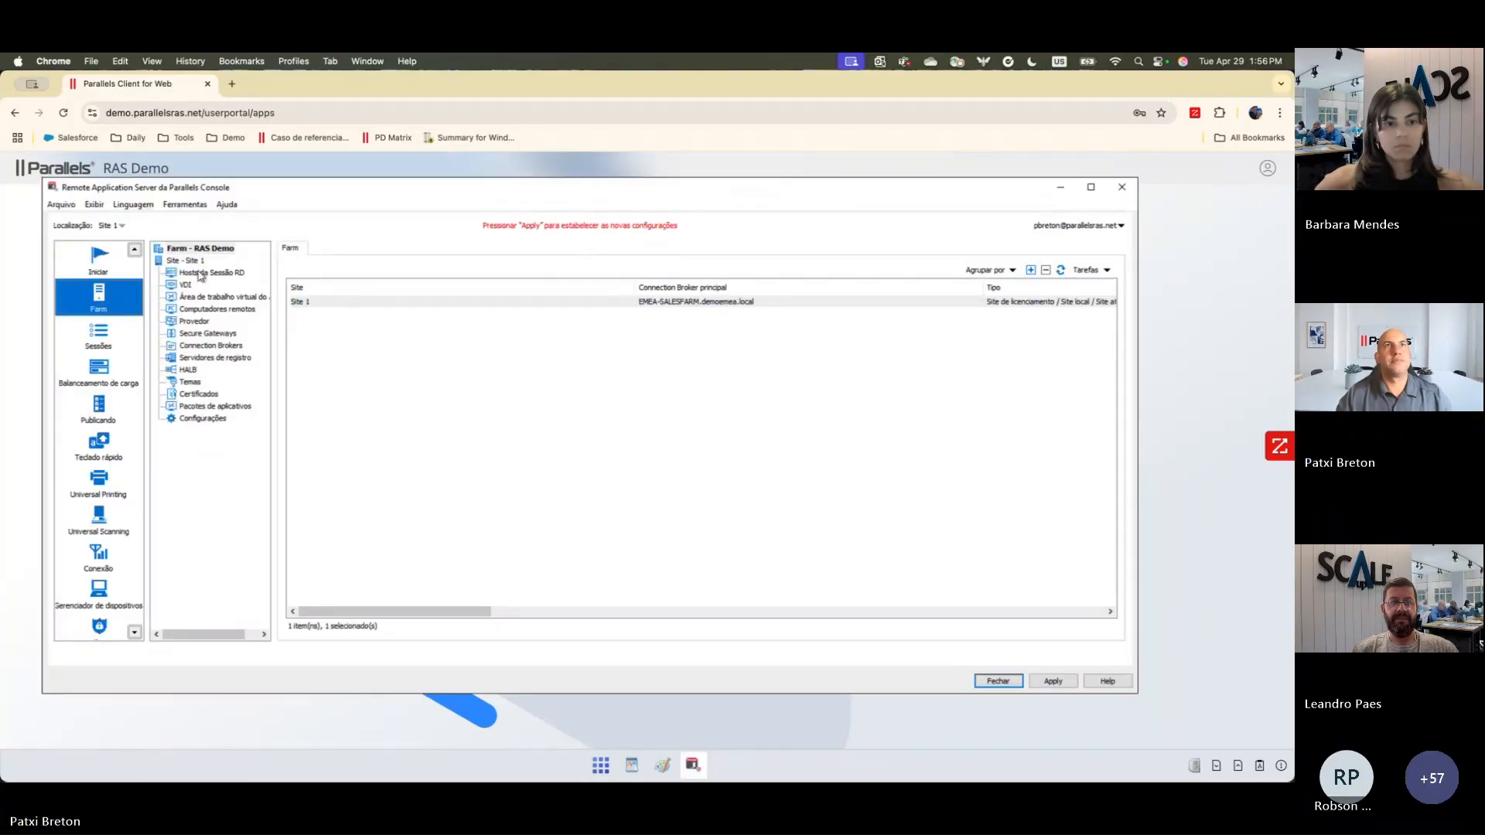
Step: Start adding an RD session host from Active Directory, searching for "eme" and choosing EMEA-RAS2
{"action": "left_click", "coordinate": [202, 272]}
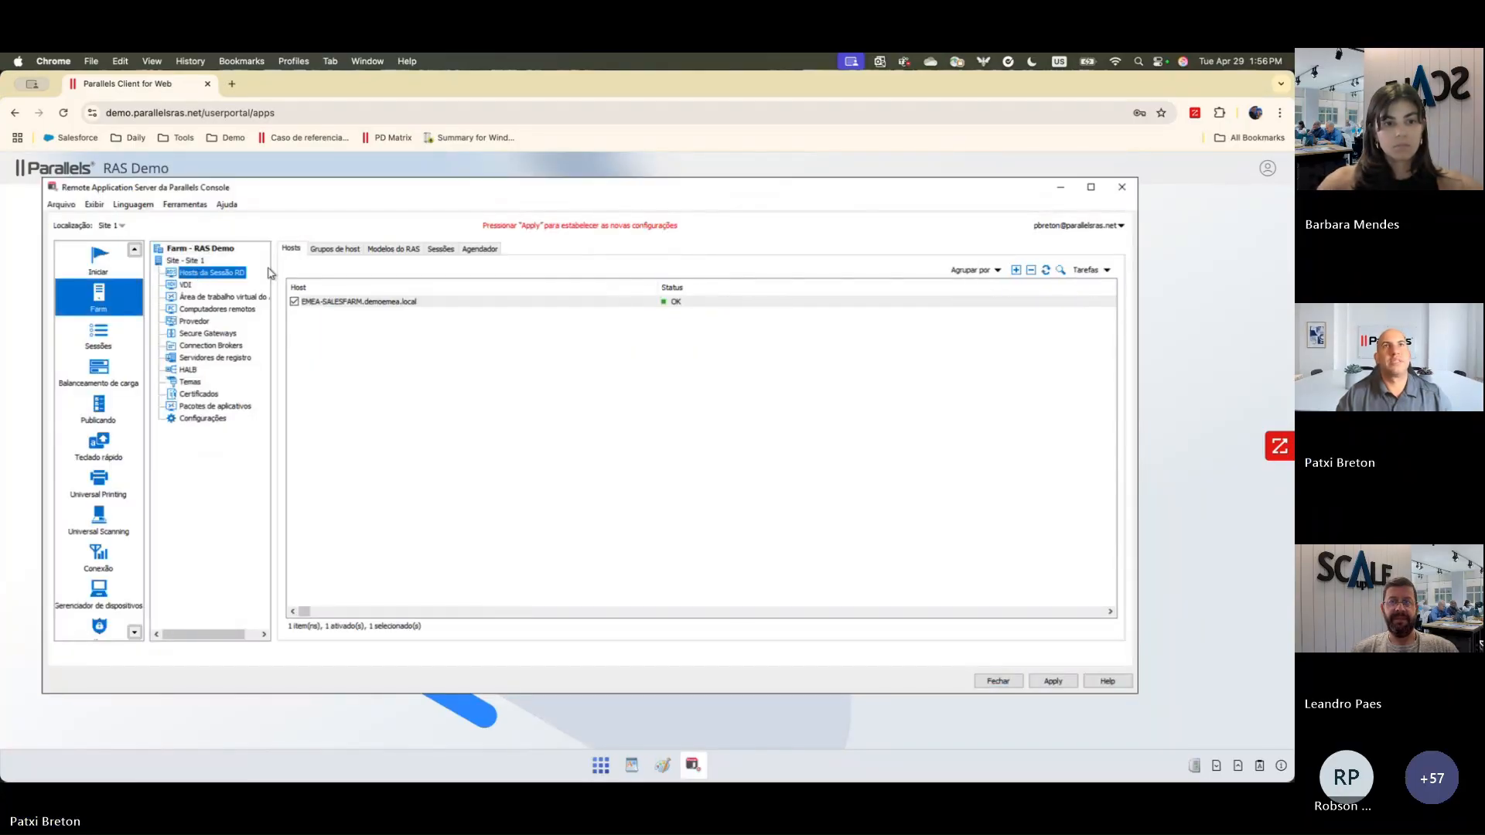
{"action": "left_click", "coordinate": [1015, 269]}
{"action": "left_click", "coordinate": [679, 351]}
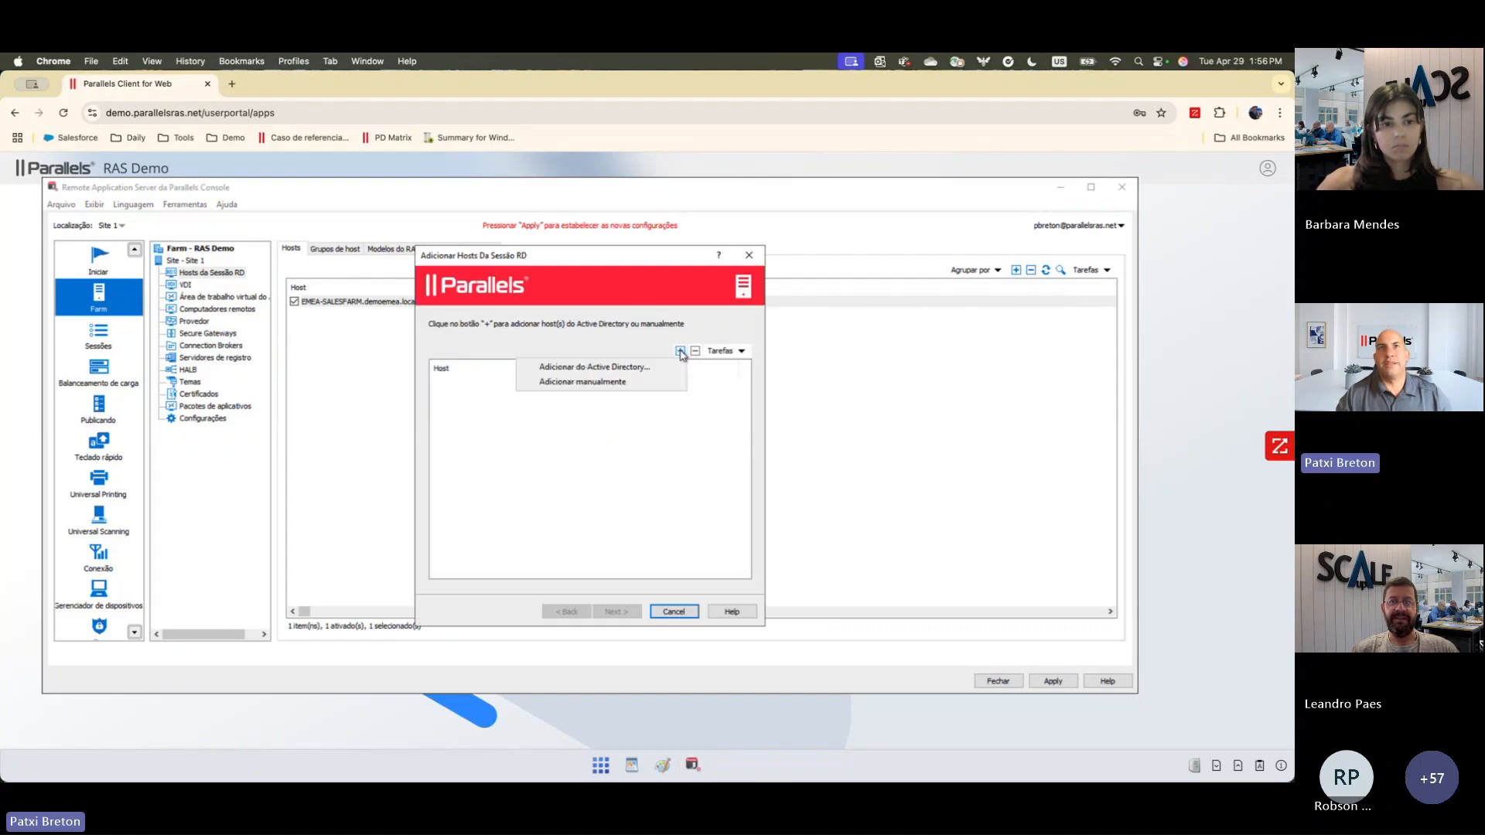
{"action": "left_click", "coordinate": [583, 369]}
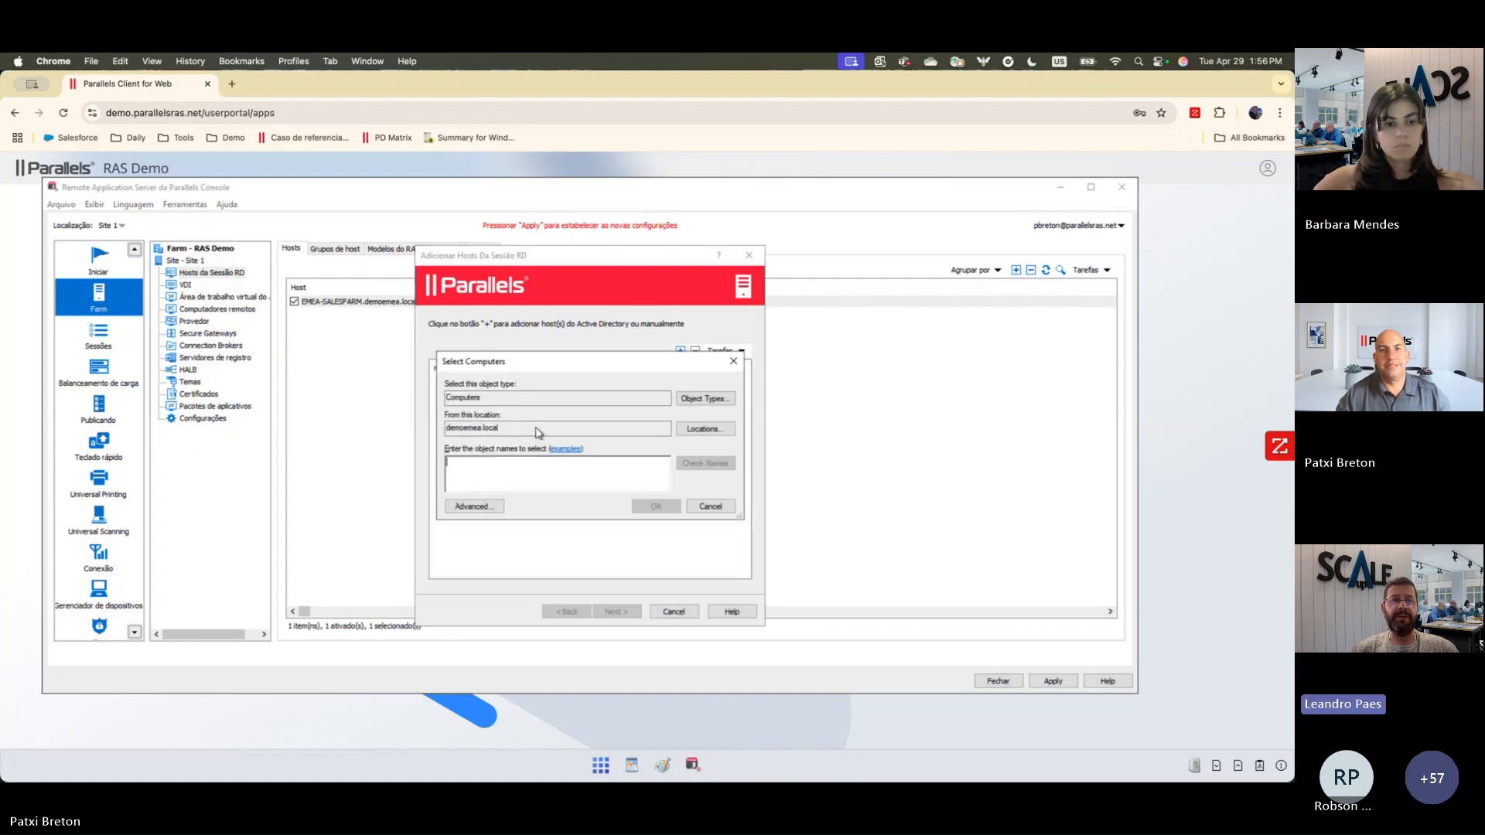
{"action": "type", "text": "eme"}
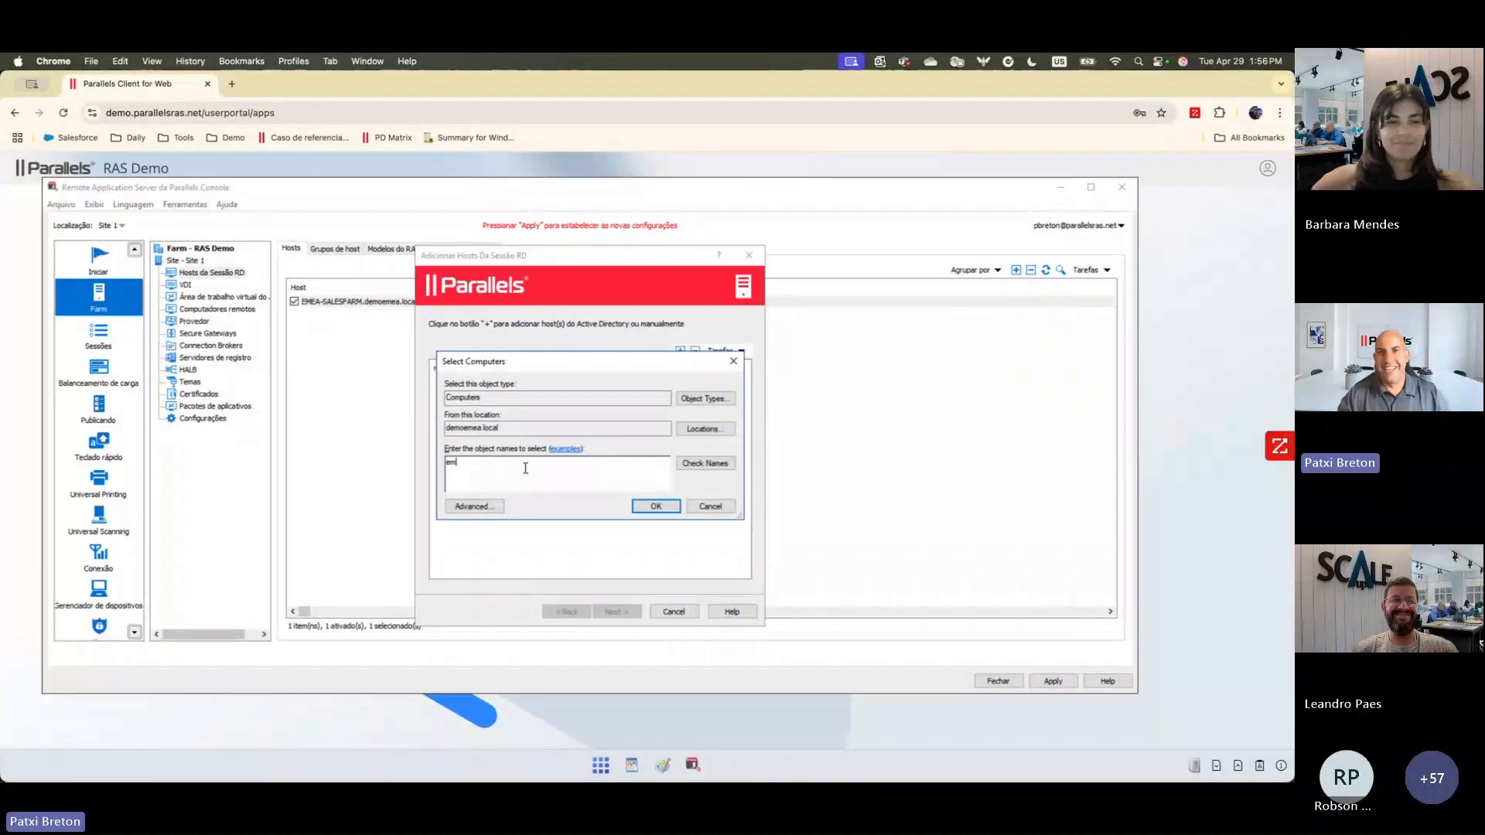
{"action": "left_click", "coordinate": [704, 464]}
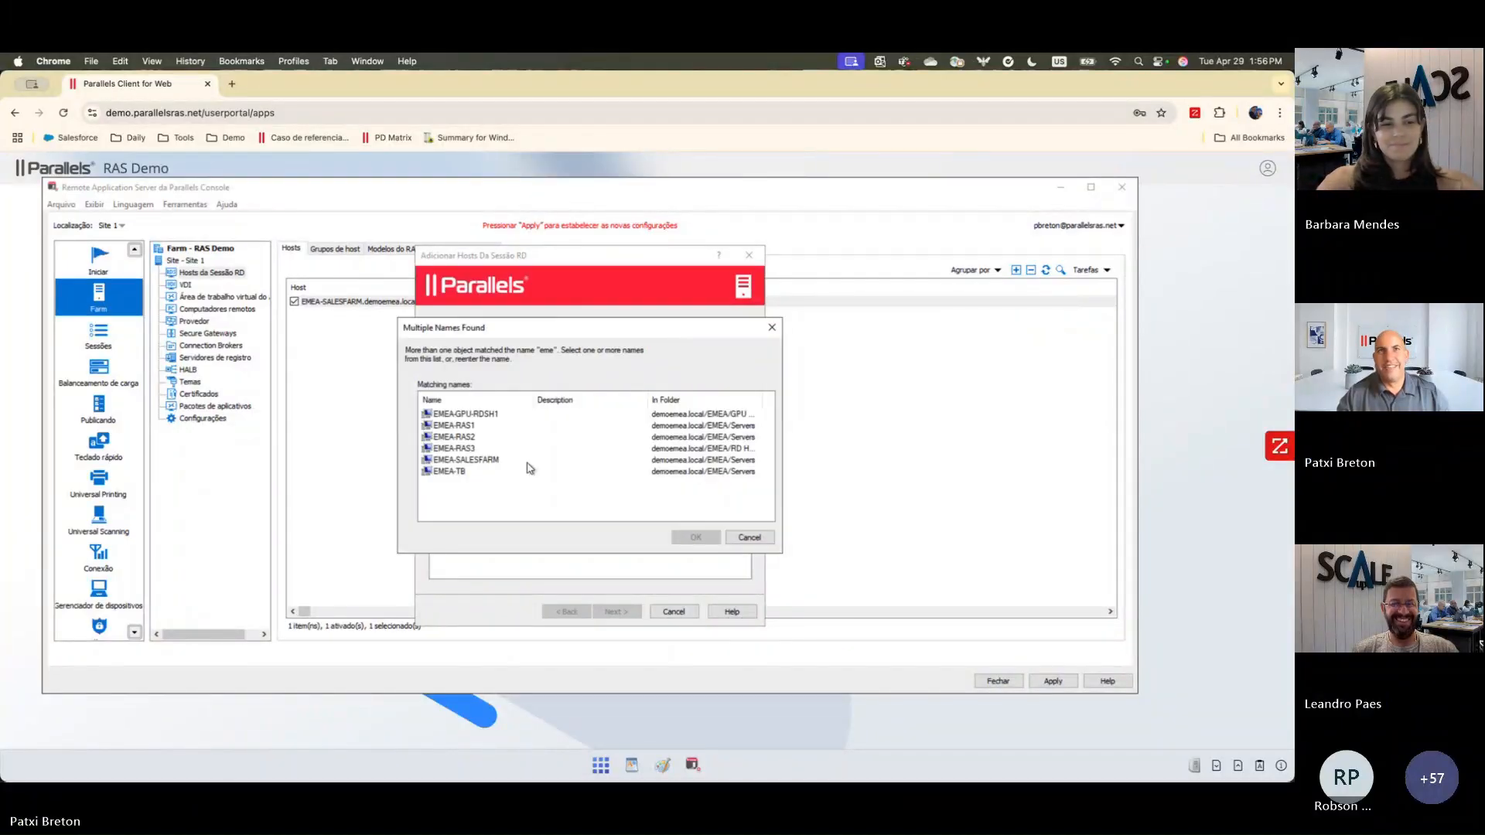
{"action": "left_click", "coordinate": [464, 437]}
{"action": "left_click", "coordinate": [695, 536]}
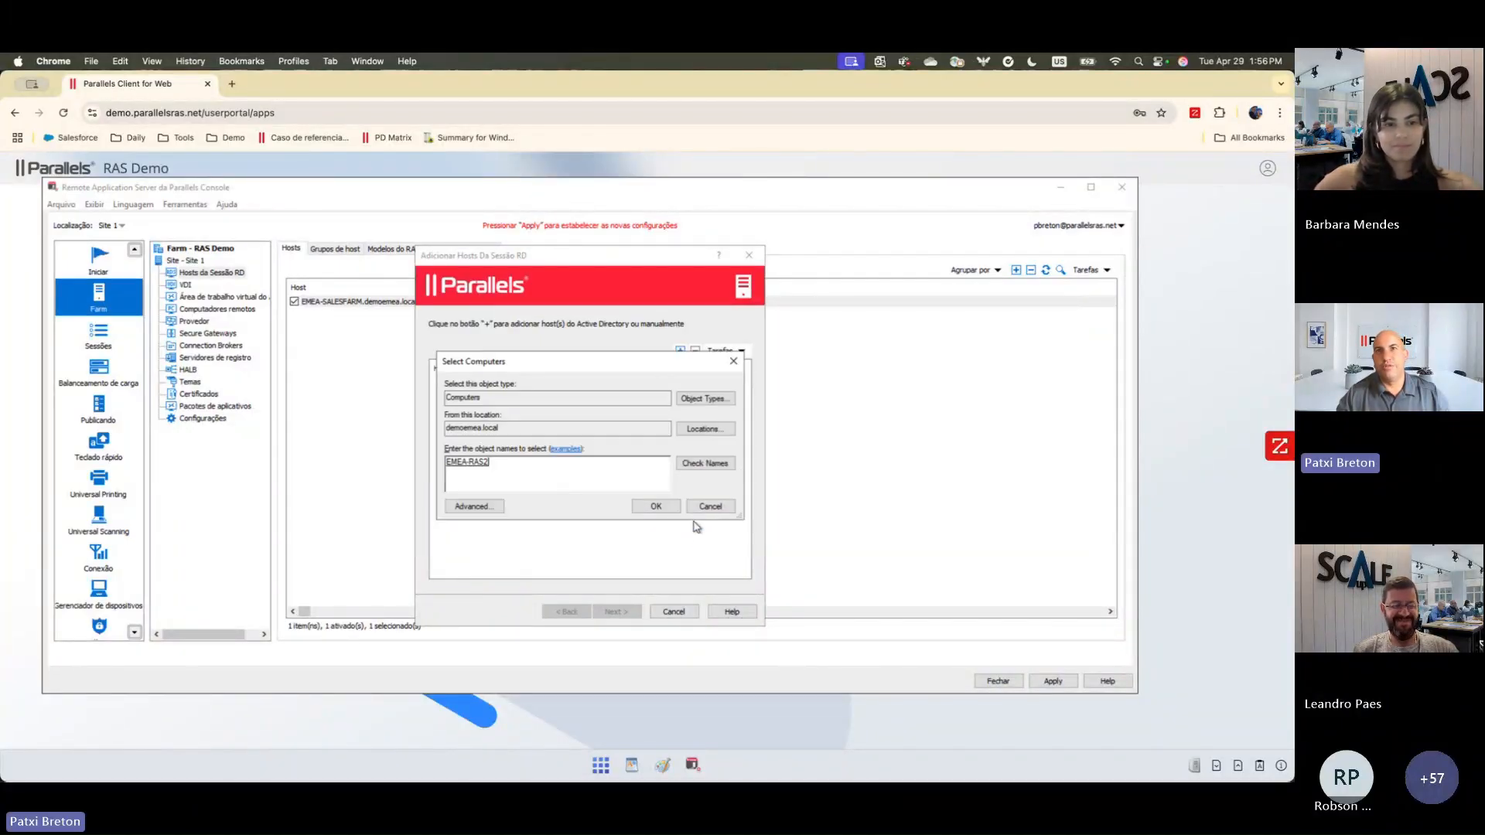
{"action": "left_click", "coordinate": [656, 506]}
Step: Accept the preselected installation options, the <Default> host group and remote desktop access for authenticated users for the new host
{"action": "left_click", "coordinate": [632, 617]}
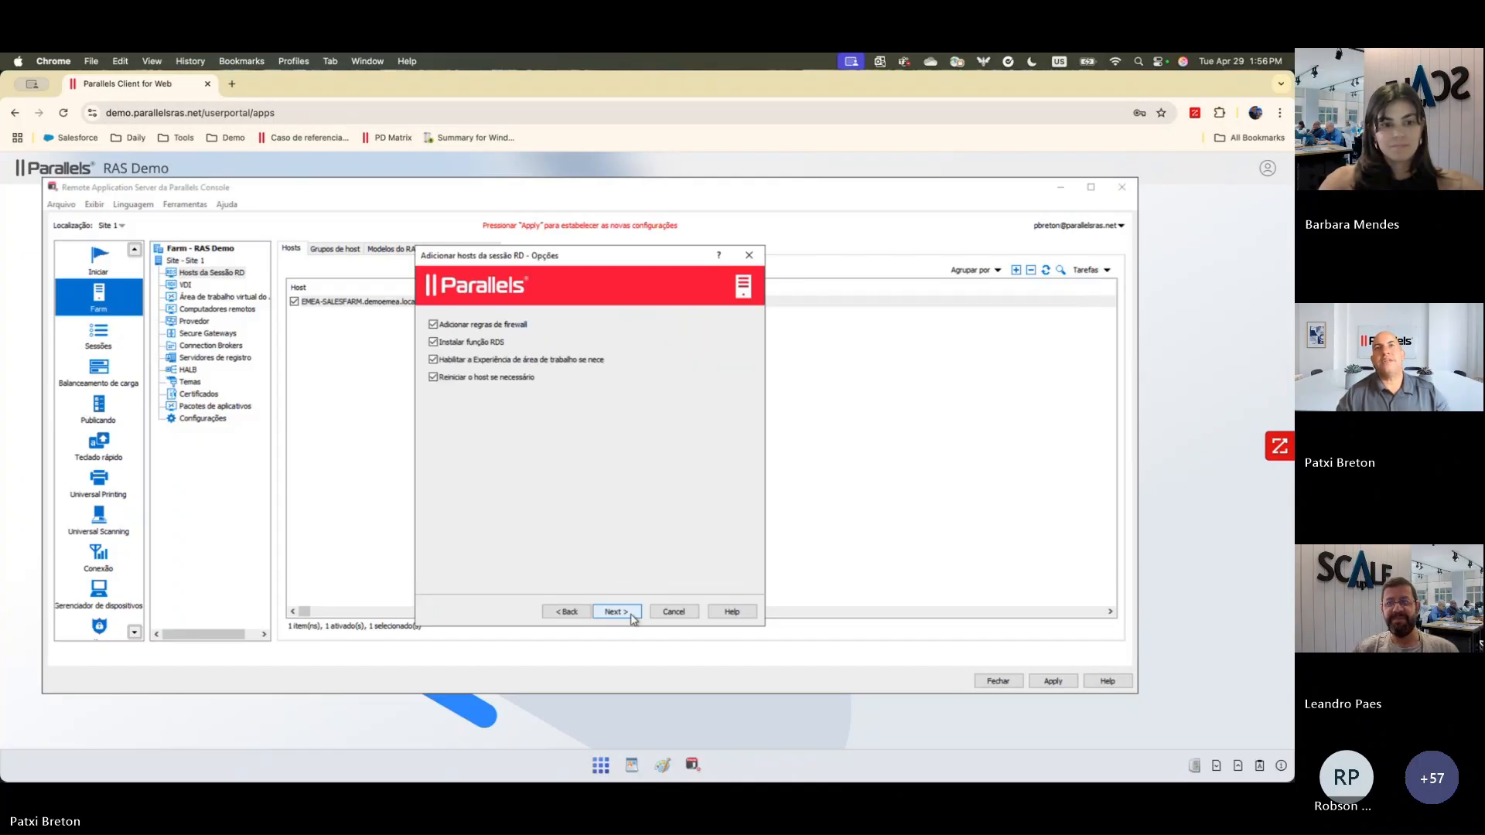
{"action": "left_click", "coordinate": [632, 618]}
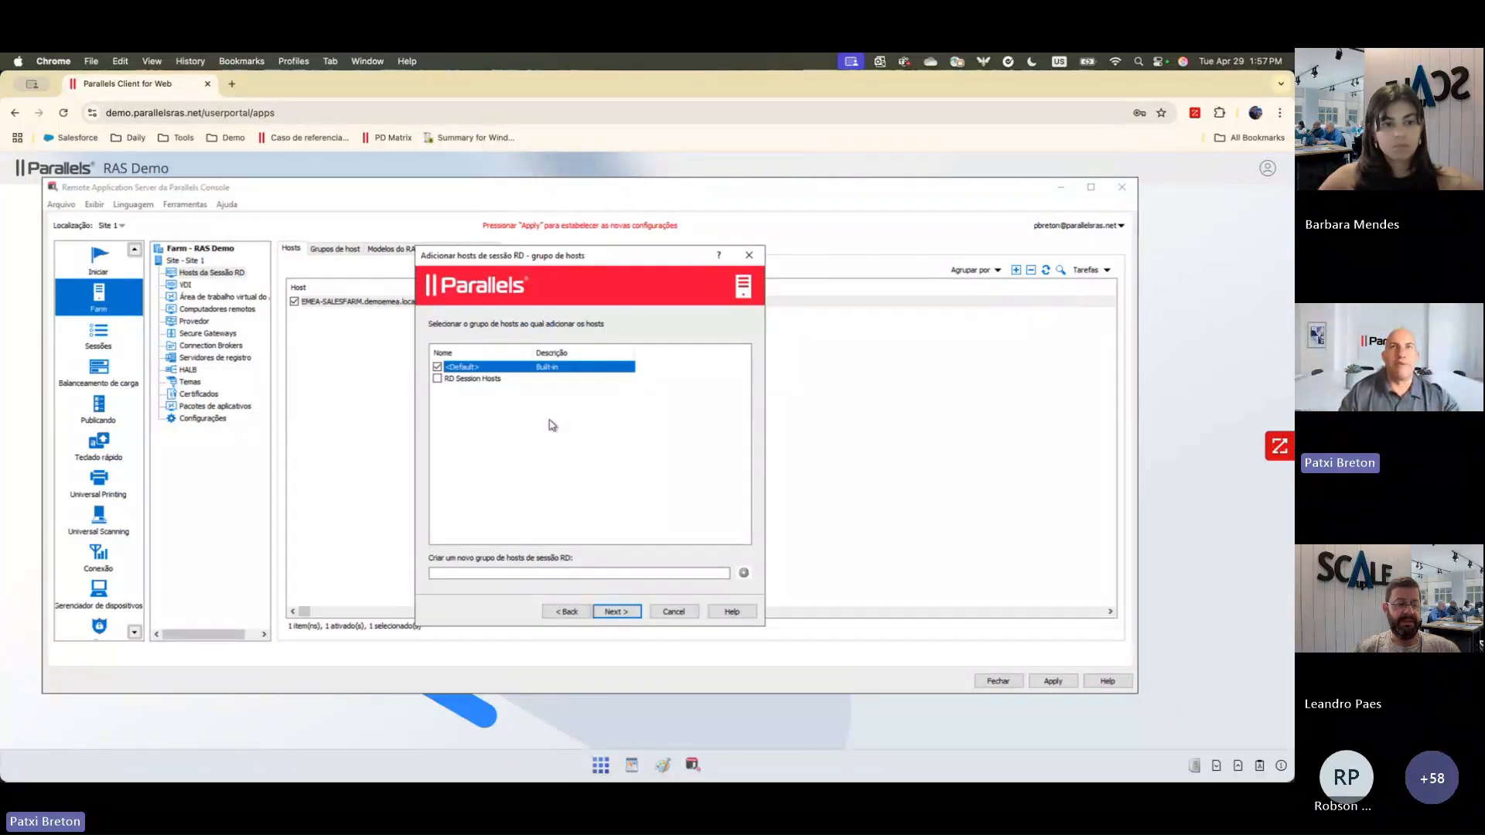
{"action": "left_click", "coordinate": [625, 612]}
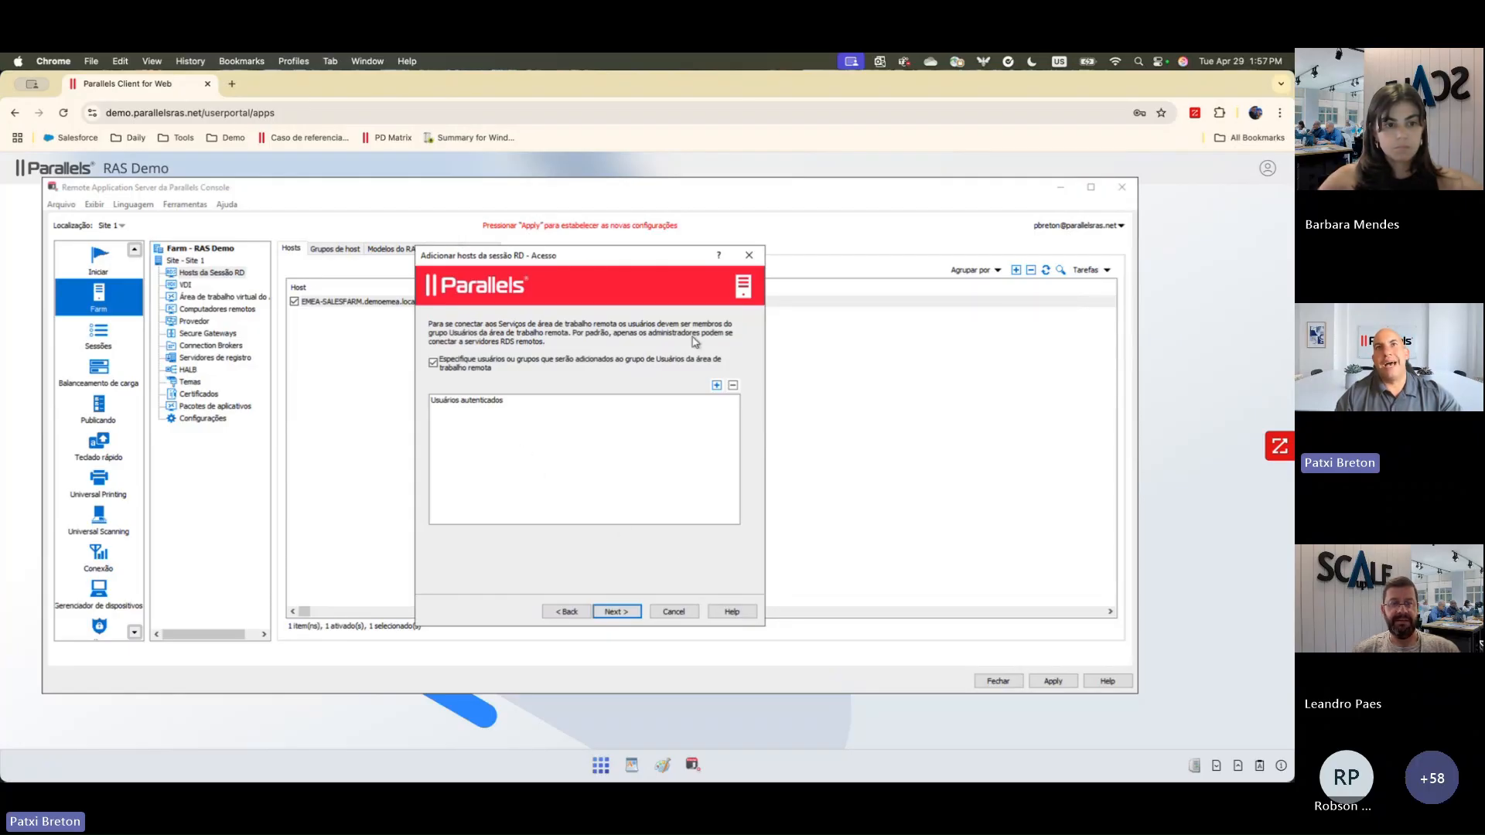
{"action": "left_click", "coordinate": [616, 612]}
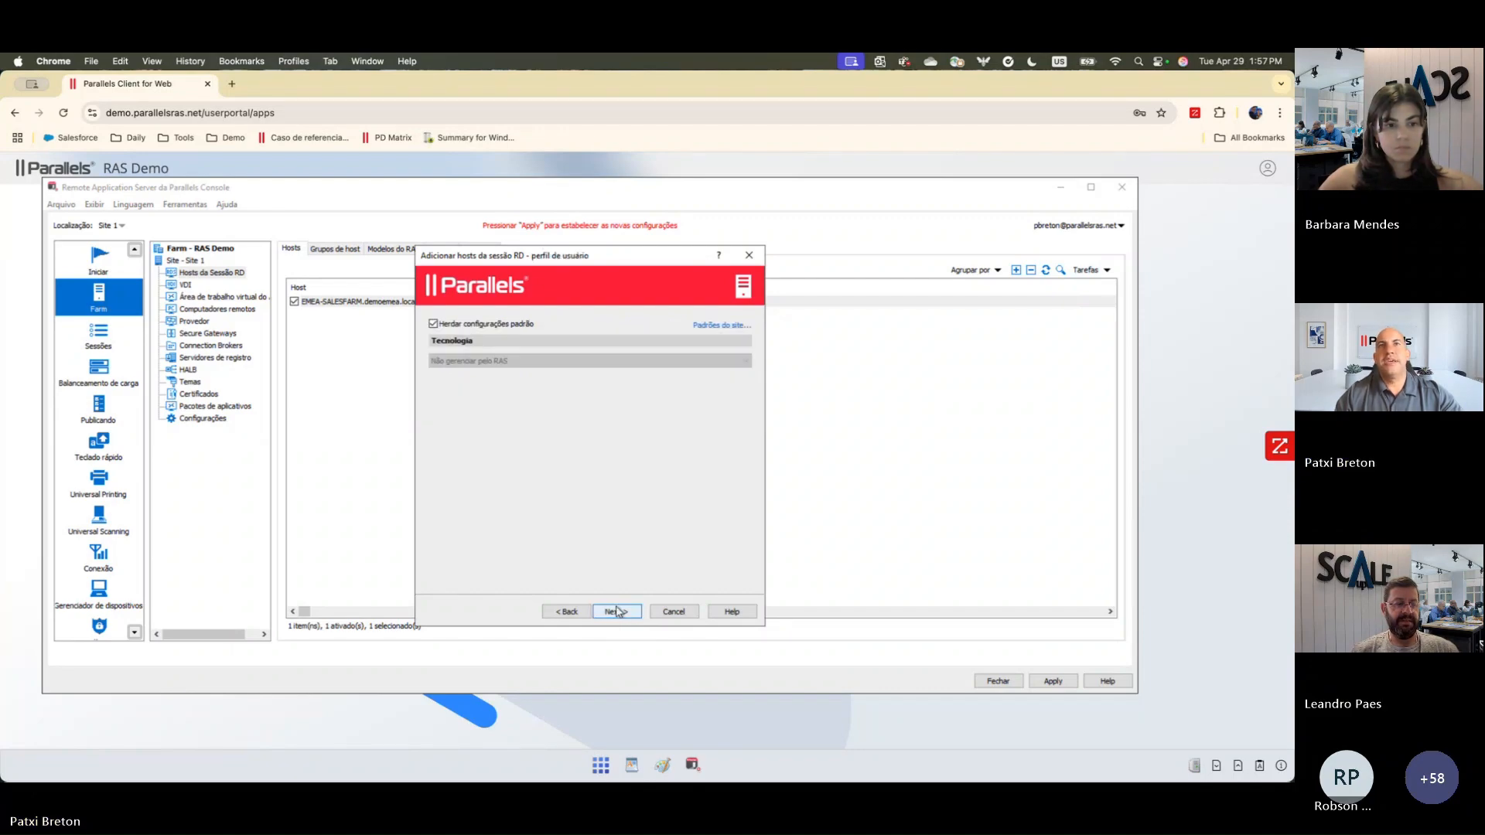
Step: Override the inherited user profile settings for the new host, choosing FSLogix technology with online installation
{"action": "left_click", "coordinate": [434, 324]}
{"action": "left_click", "coordinate": [532, 361]}
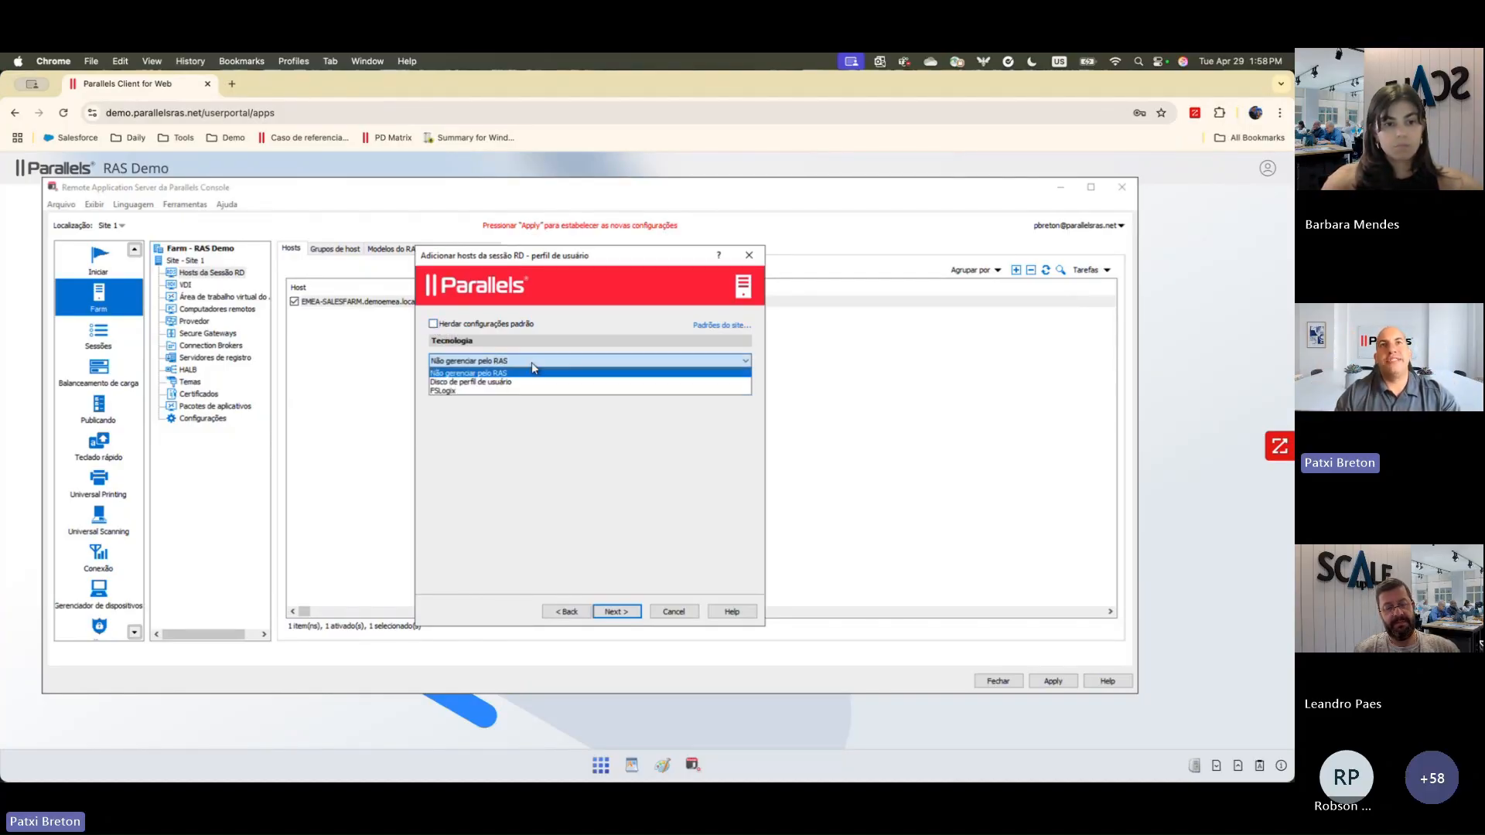
{"action": "left_click", "coordinate": [496, 390]}
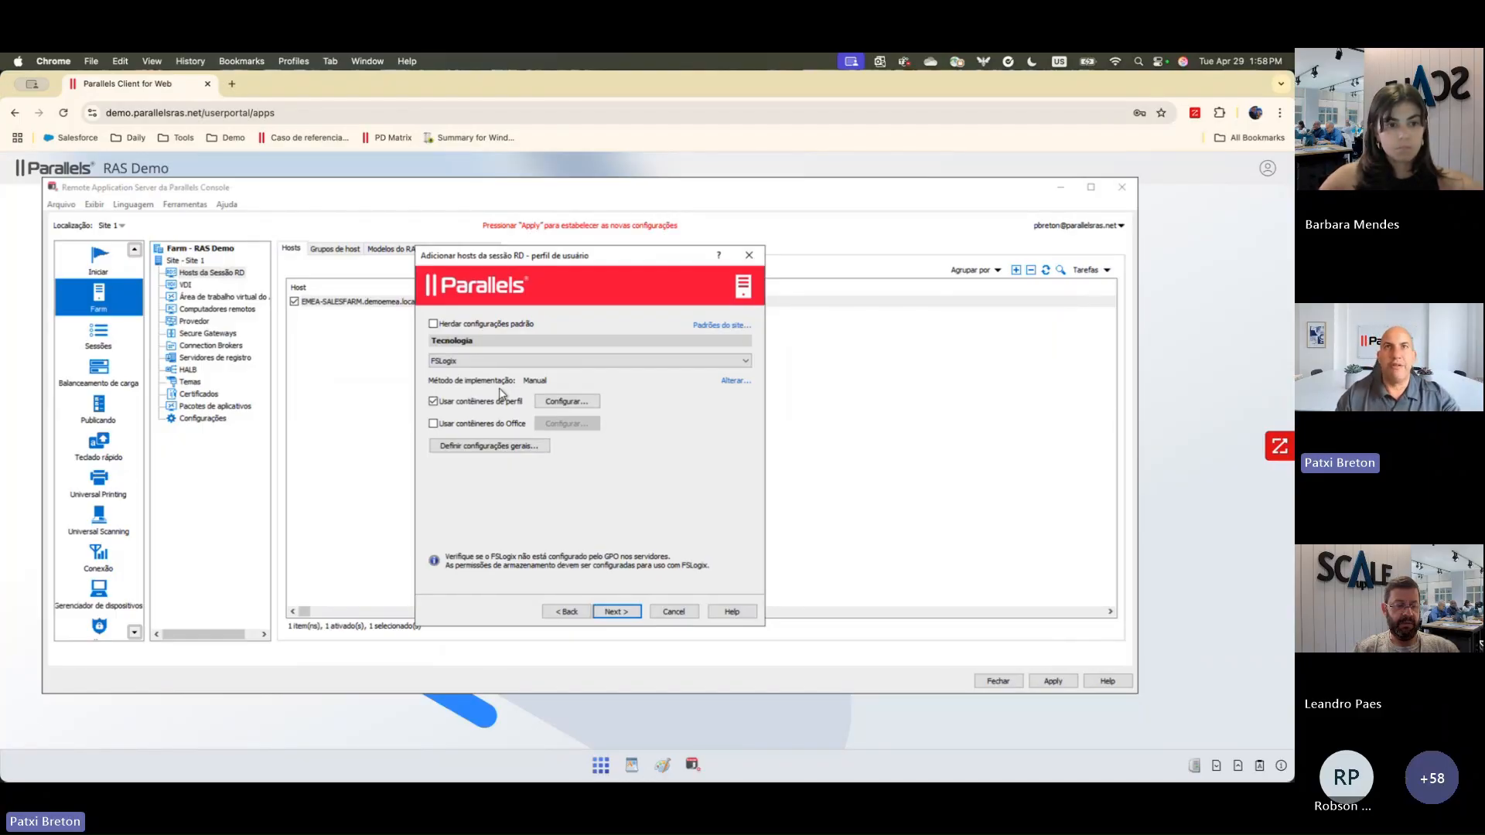
{"action": "left_click", "coordinate": [734, 385]}
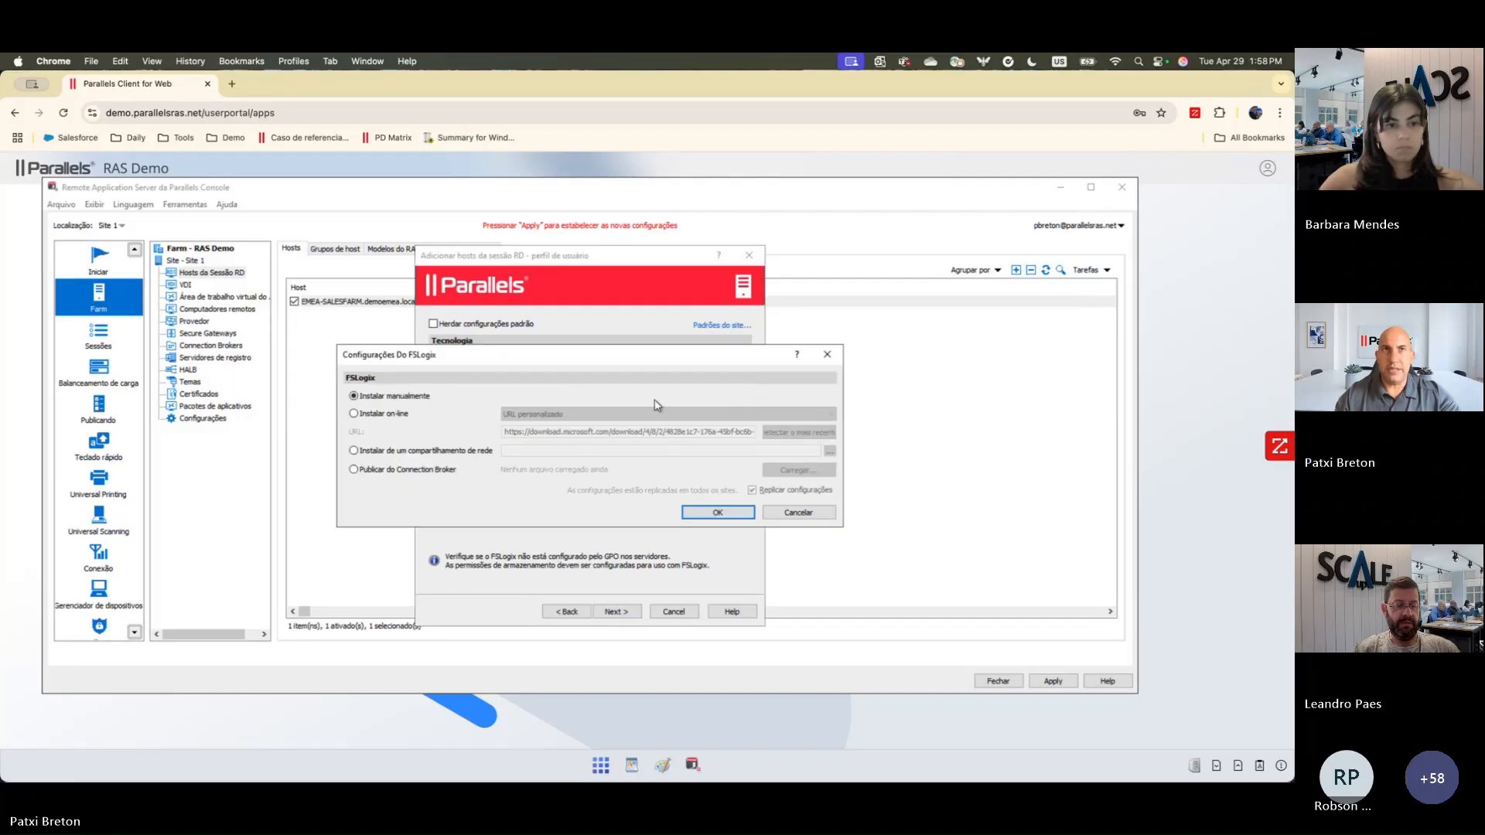
{"action": "left_click", "coordinate": [354, 414]}
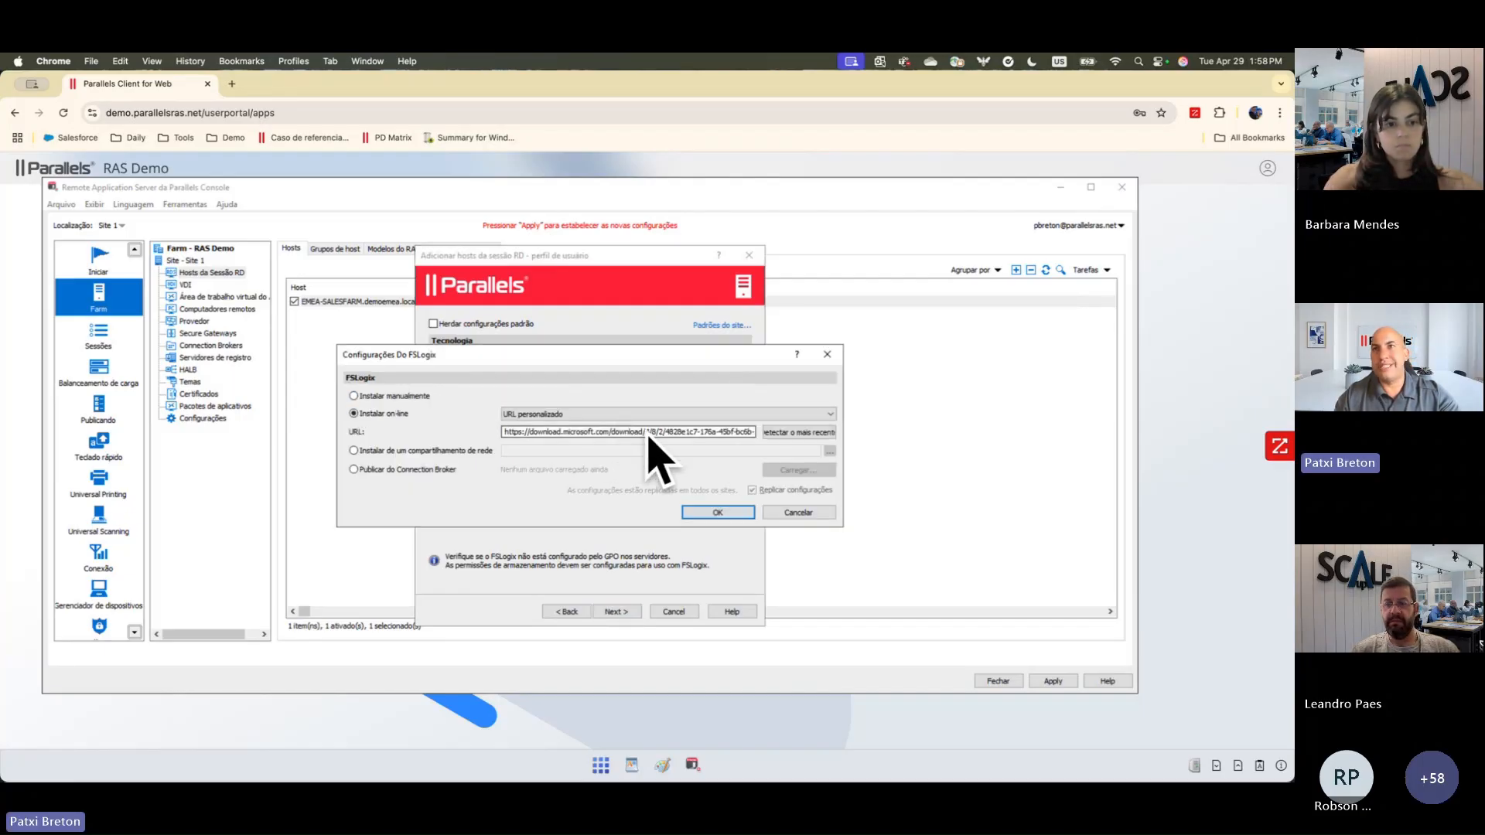
{"action": "left_click", "coordinate": [716, 513]}
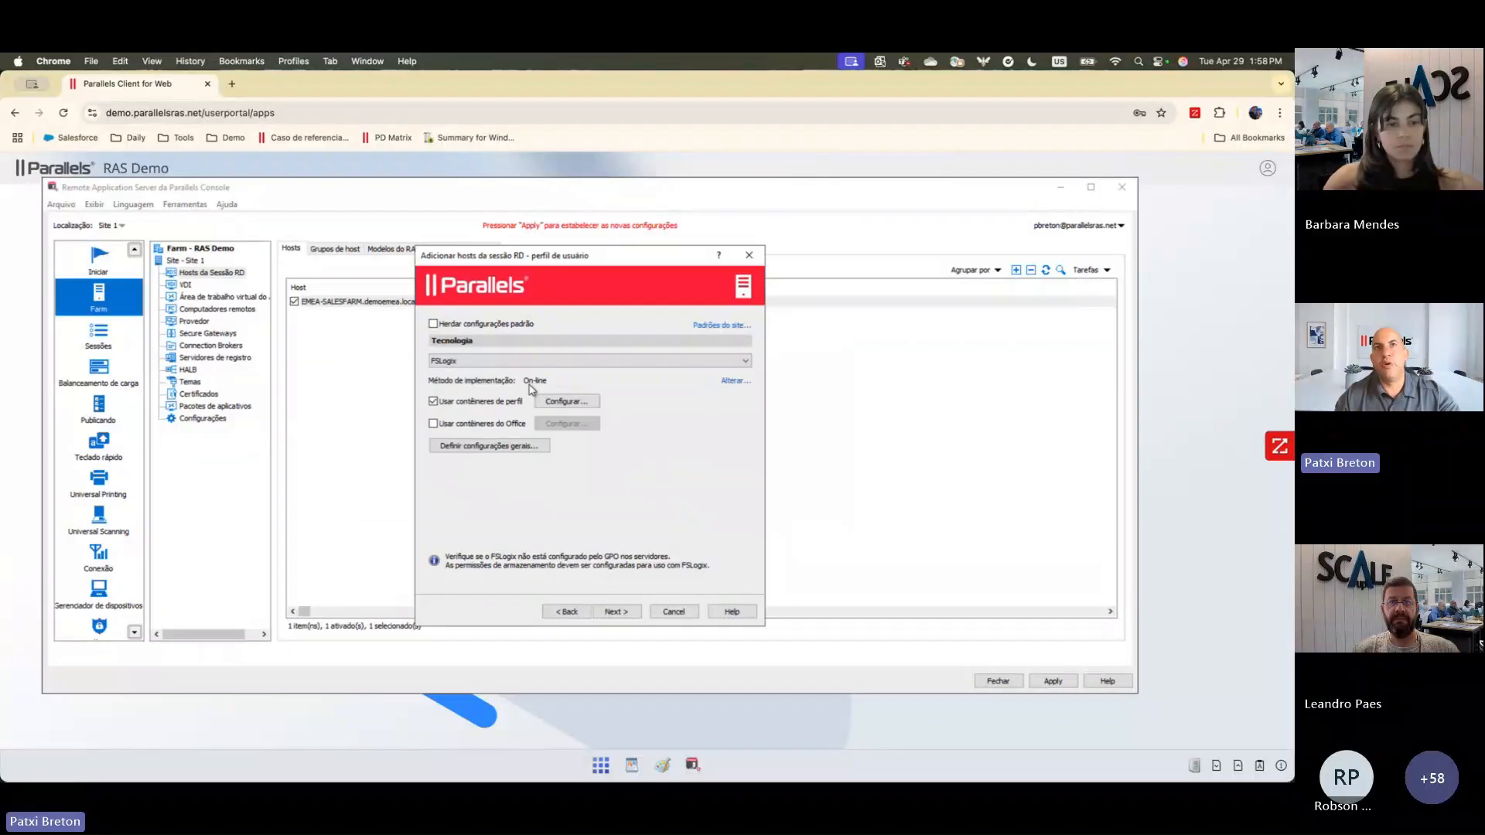
Step: View the disk settings for FSLogix profile containers, and cancel adding the new RD session host
{"action": "left_click", "coordinate": [566, 401]}
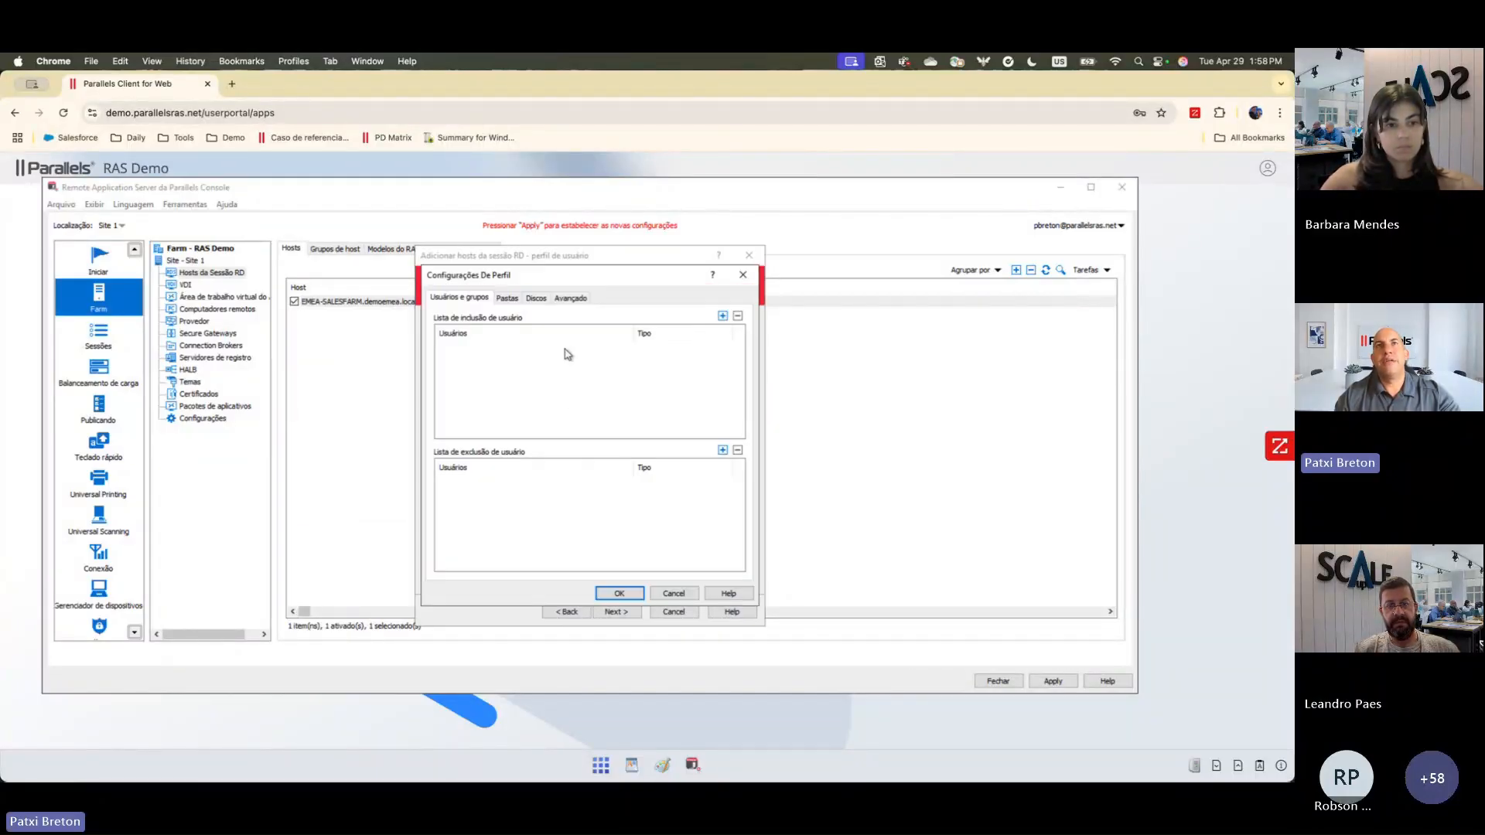
{"action": "left_click", "coordinate": [537, 300]}
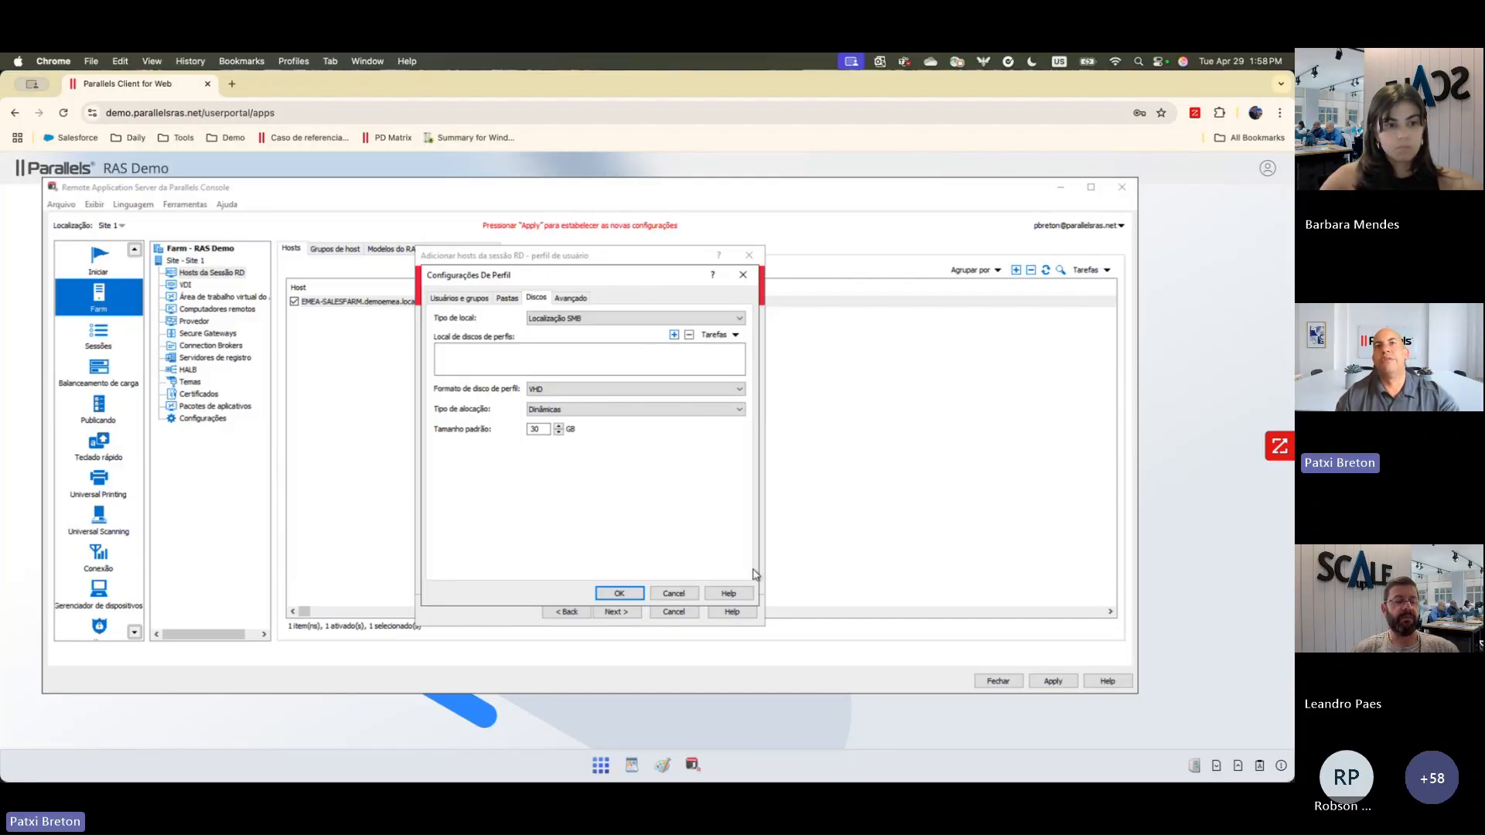
{"action": "left_click", "coordinate": [675, 594]}
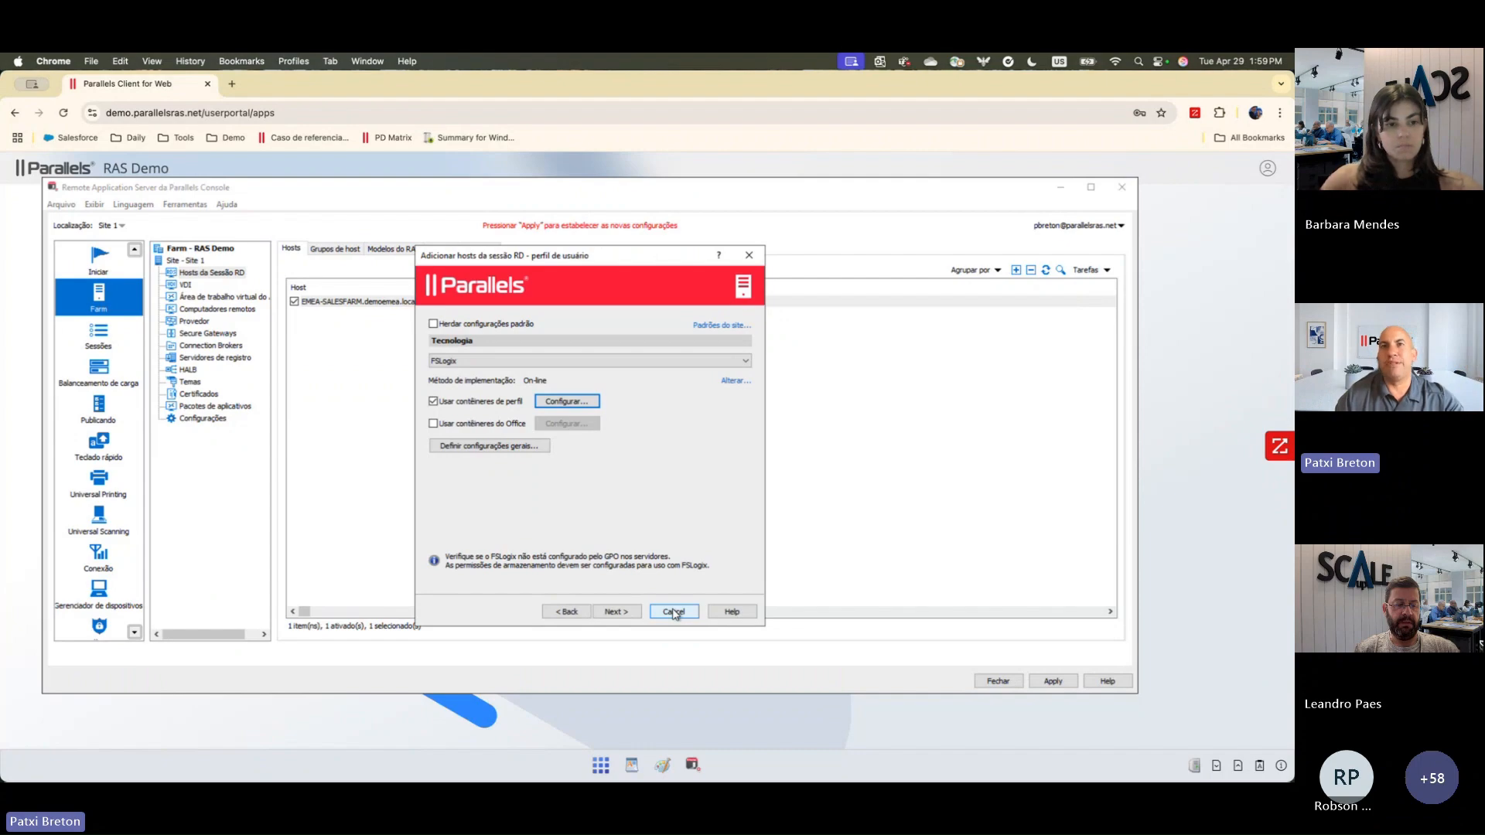
{"action": "left_click", "coordinate": [674, 612]}
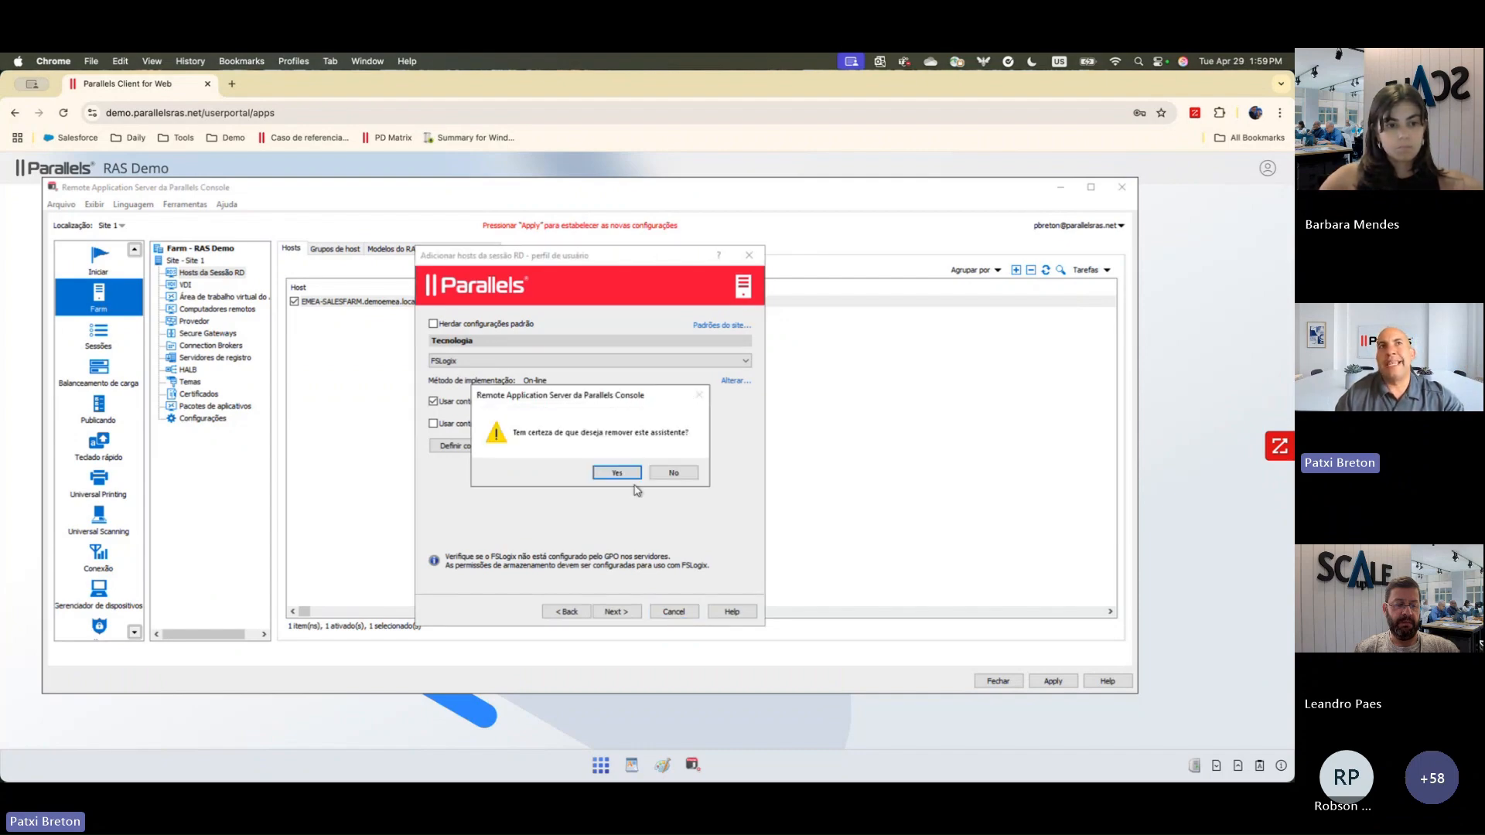
{"action": "left_click", "coordinate": [615, 472]}
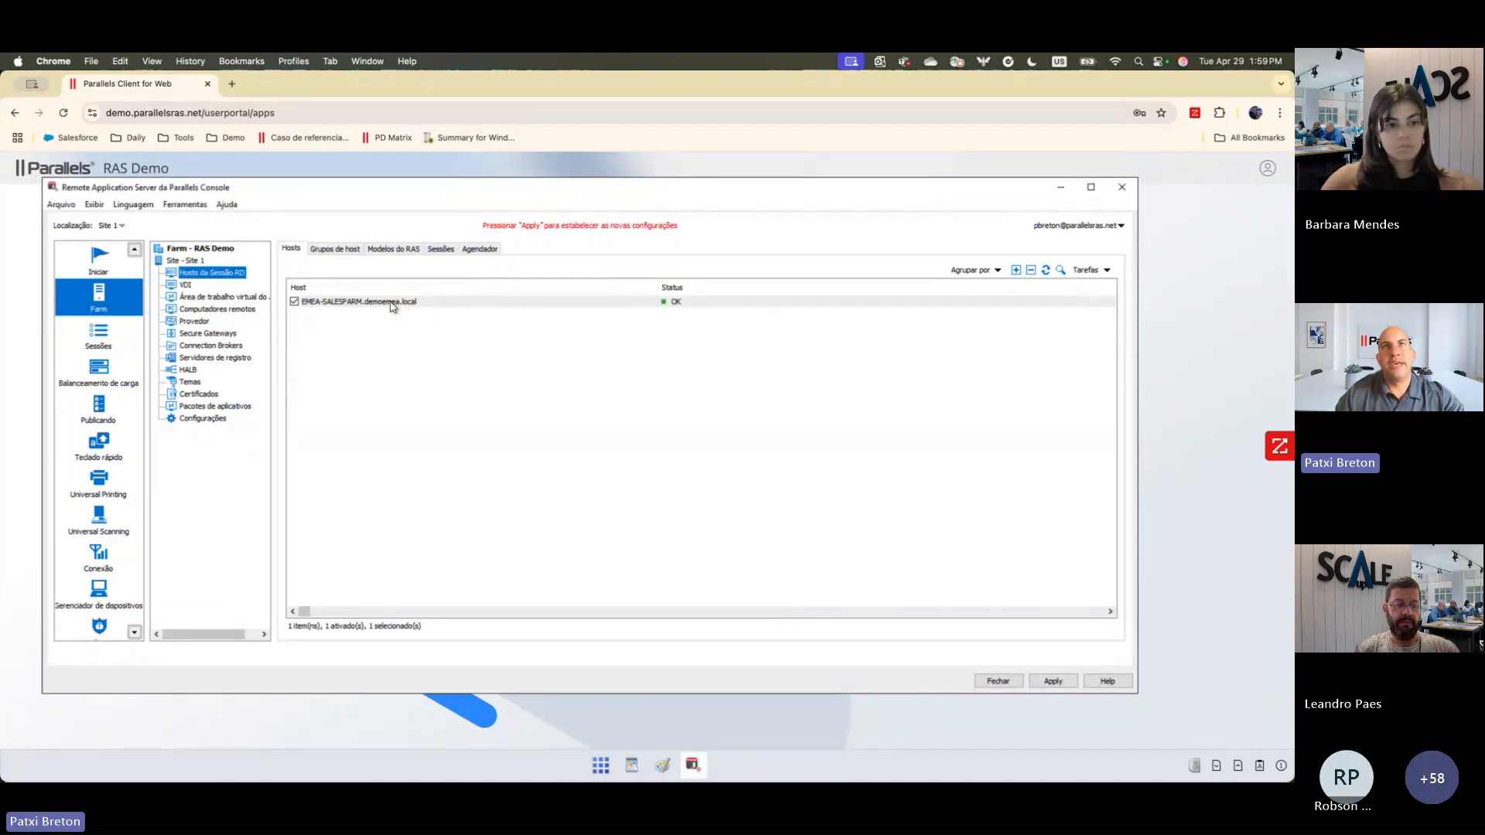
{"action": "left_click", "coordinate": [1066, 686]}
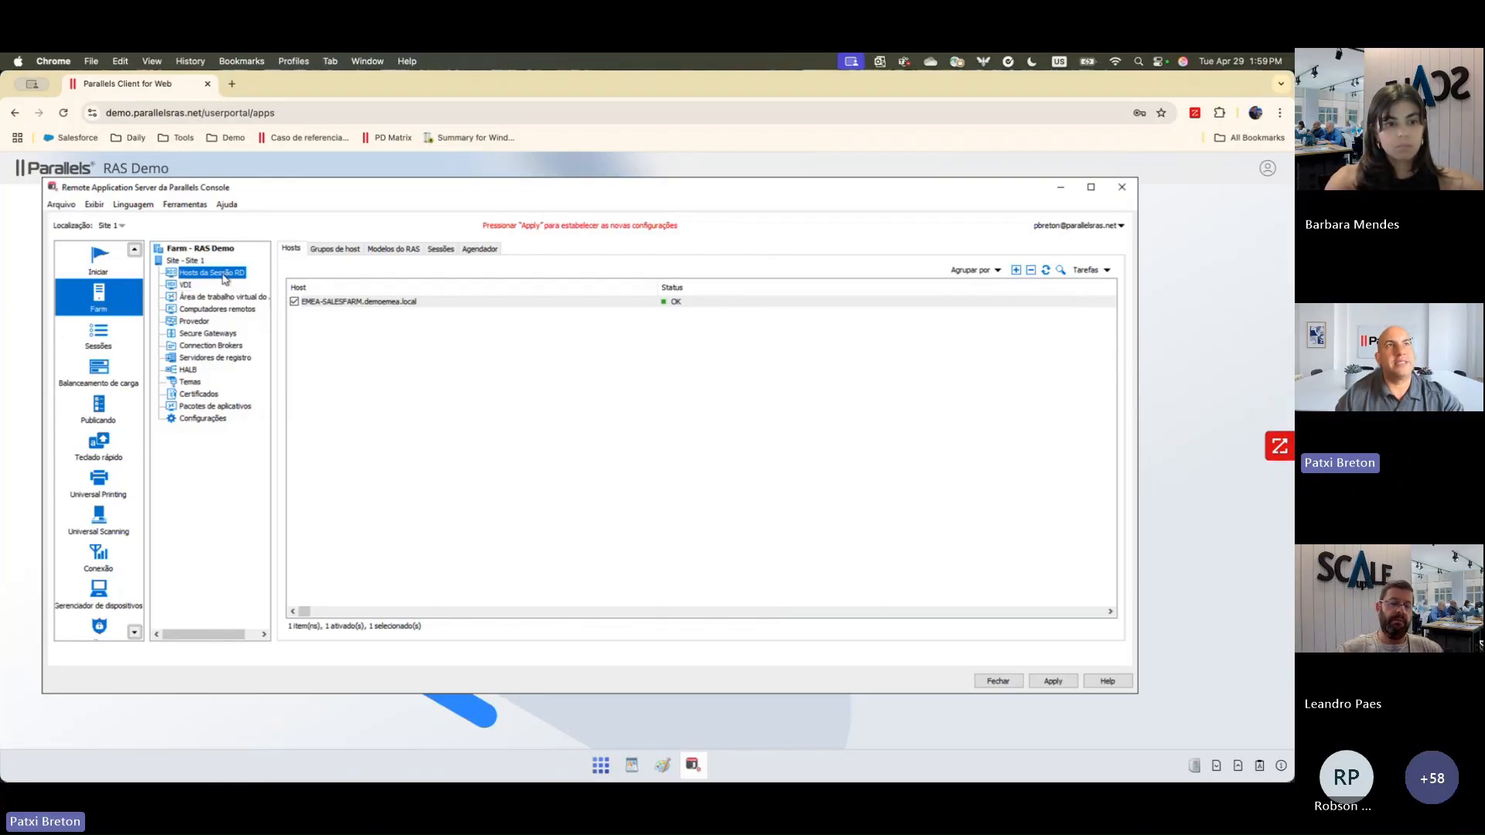
Step: Start publishing installed applications from RD session hosts, using all hosts in the site as the source
{"action": "left_click", "coordinate": [100, 406]}
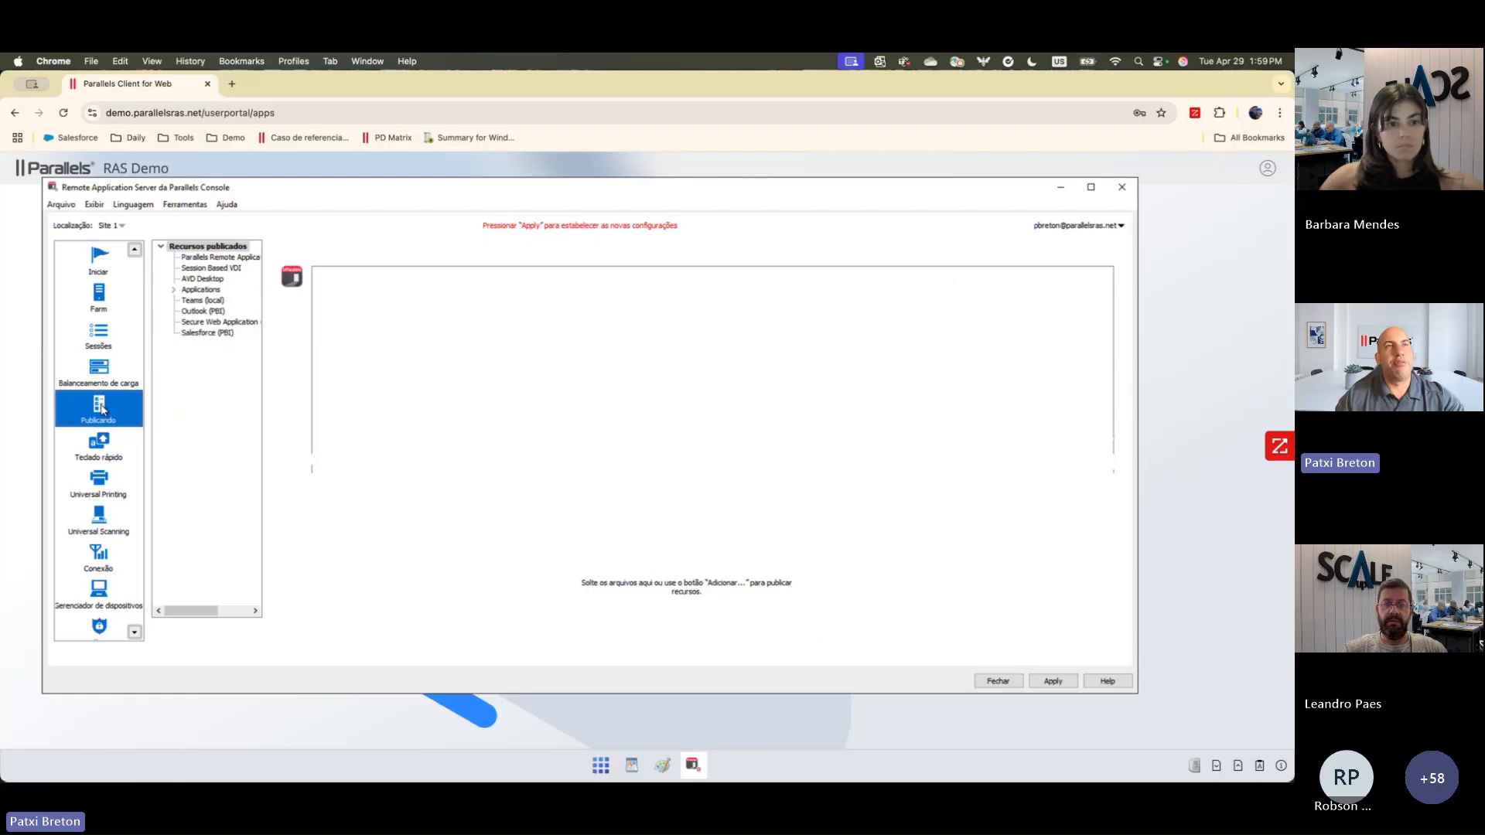
{"action": "left_click", "coordinate": [178, 630]}
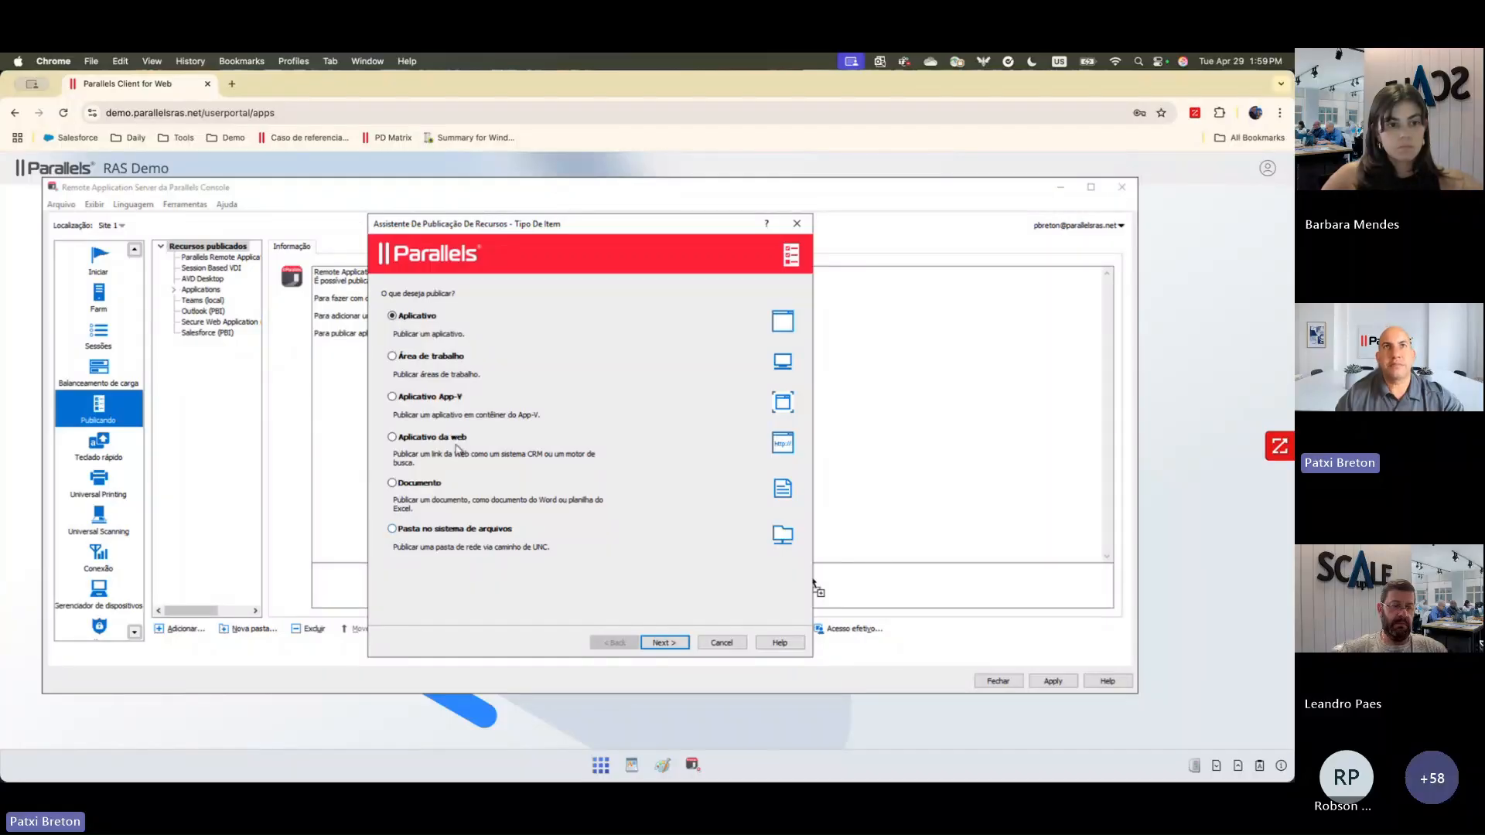
{"action": "left_click", "coordinate": [673, 643]}
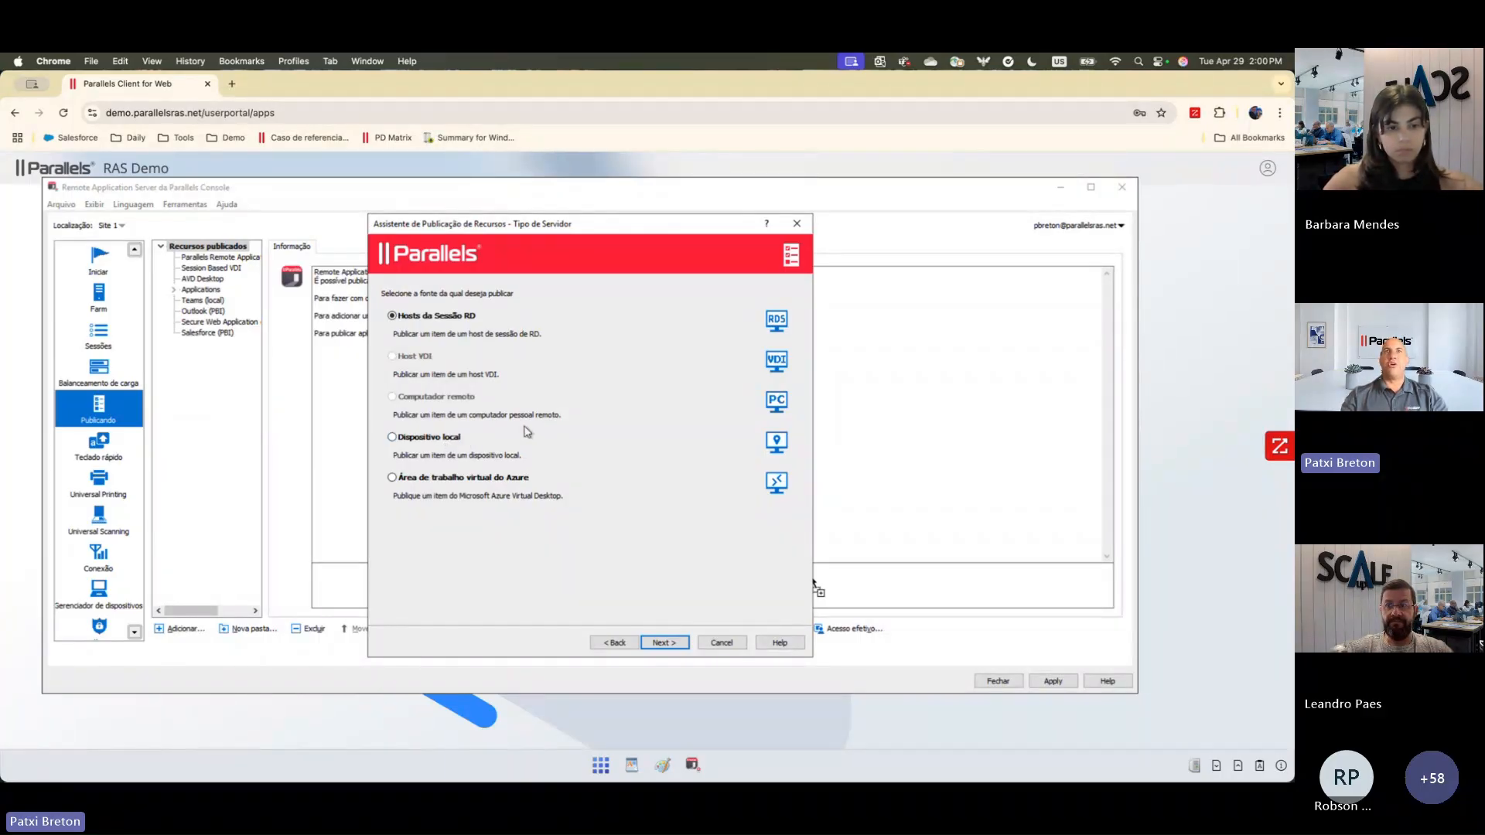
{"action": "left_click", "coordinate": [665, 643]}
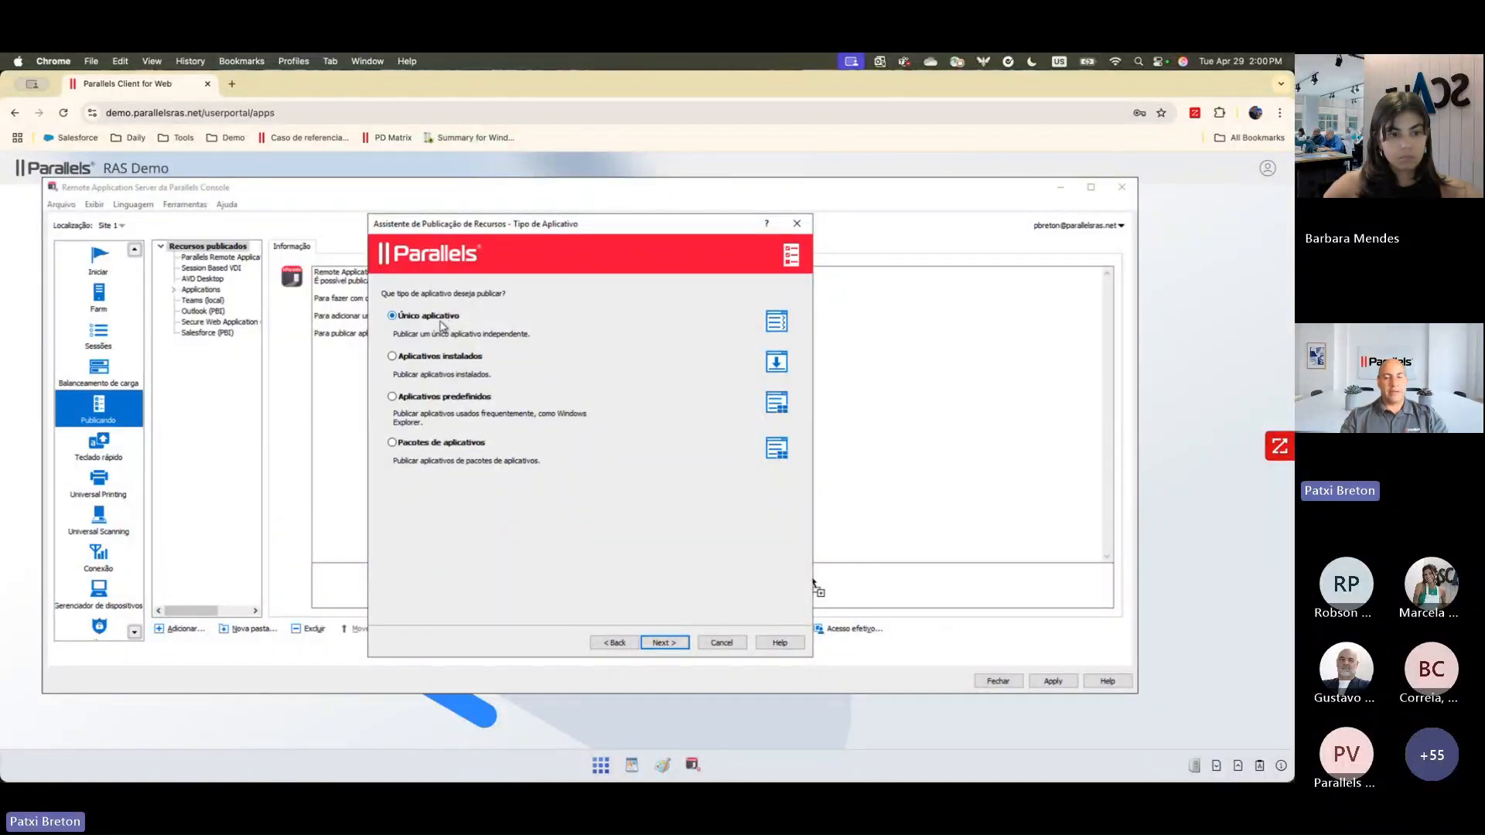
{"action": "left_click", "coordinate": [393, 357]}
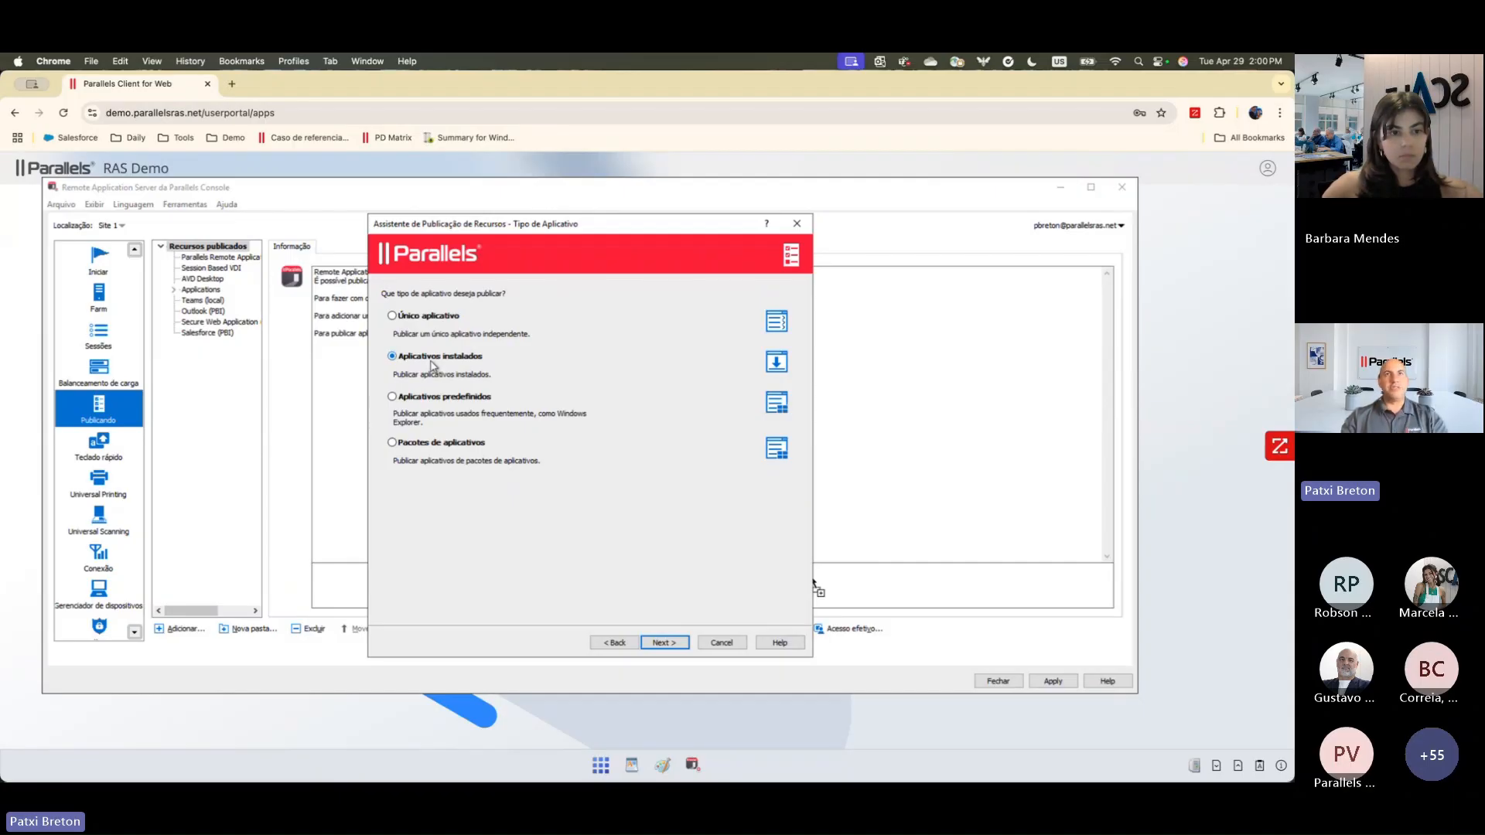
{"action": "left_click", "coordinate": [664, 642]}
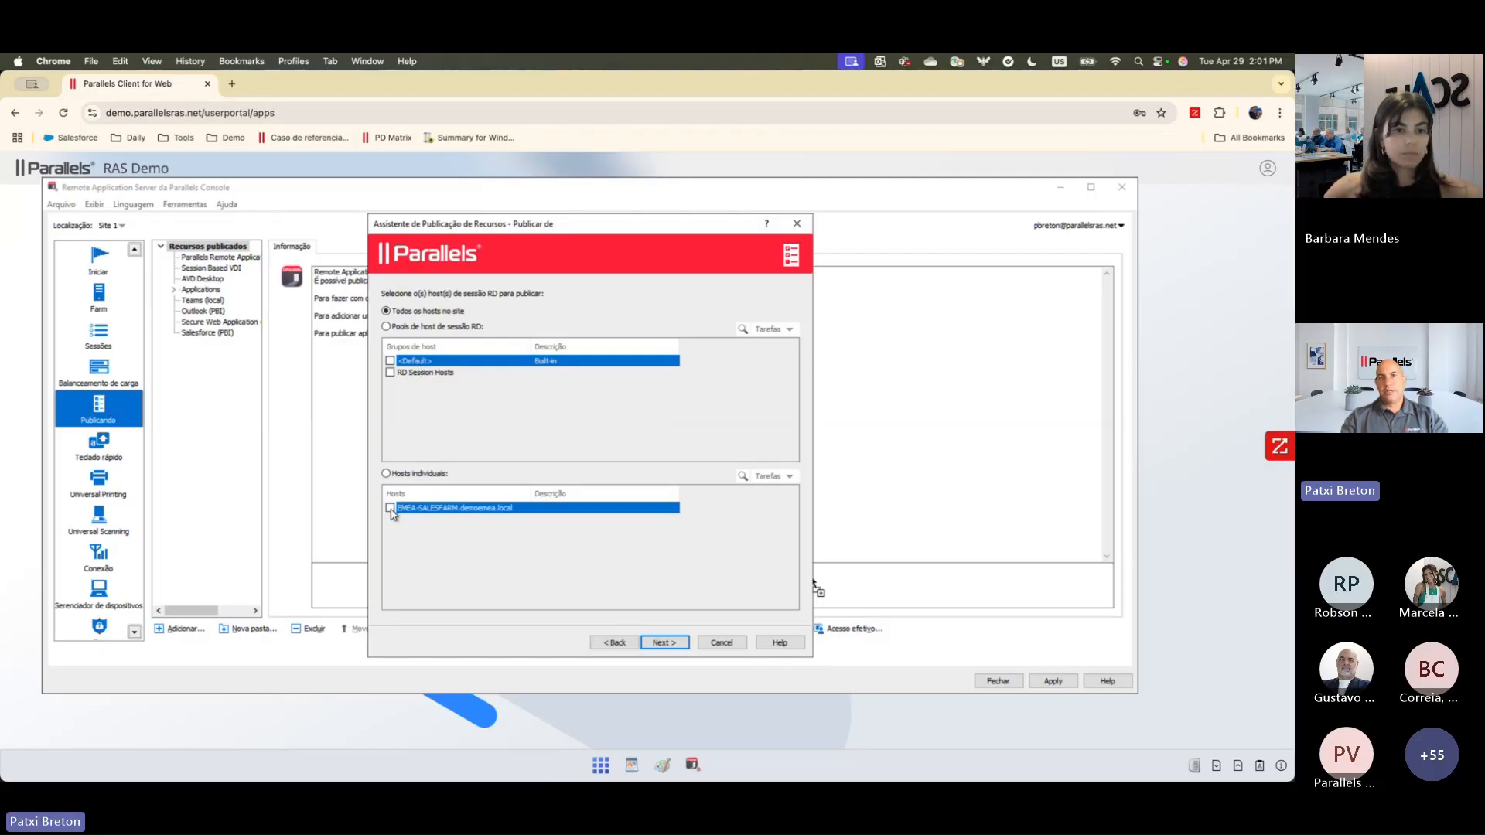
{"action": "left_click", "coordinate": [666, 642]}
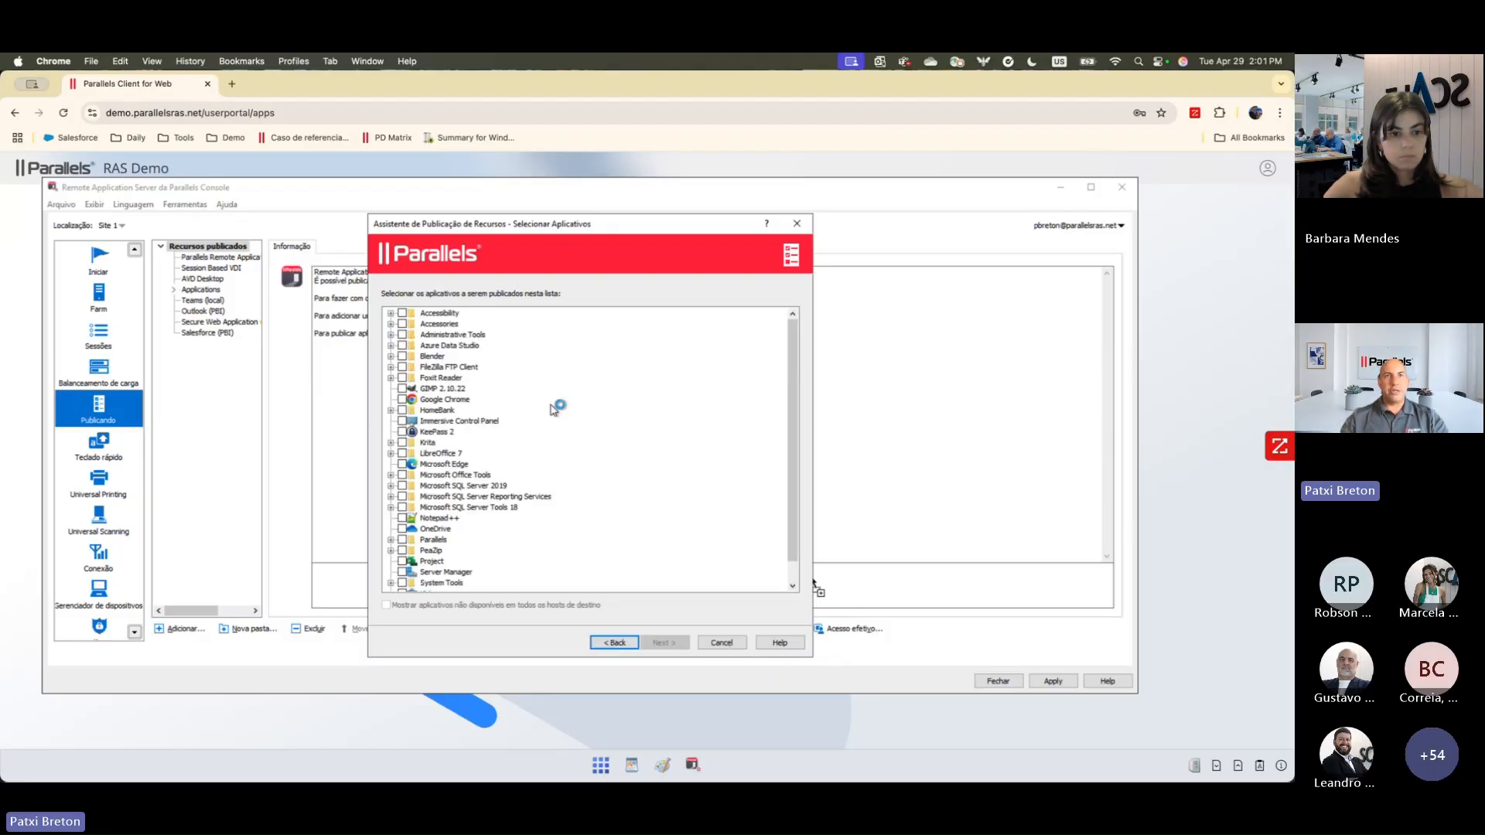
Step: Publish OneDrive with the initial status Habilitado (enabled) and apply the farm configuration
{"action": "left_click", "coordinate": [402, 529]}
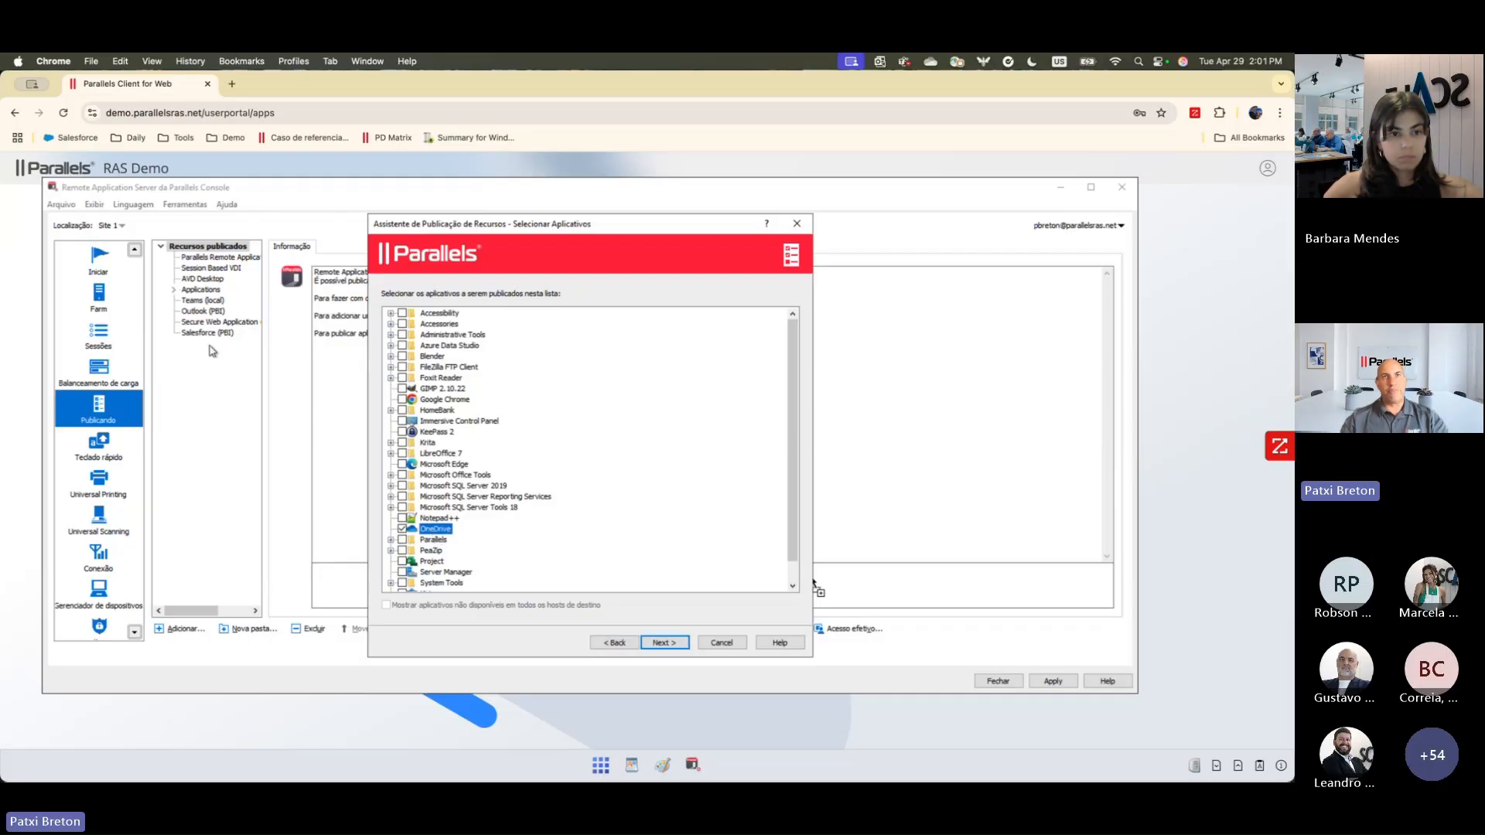
{"action": "left_click", "coordinate": [664, 641]}
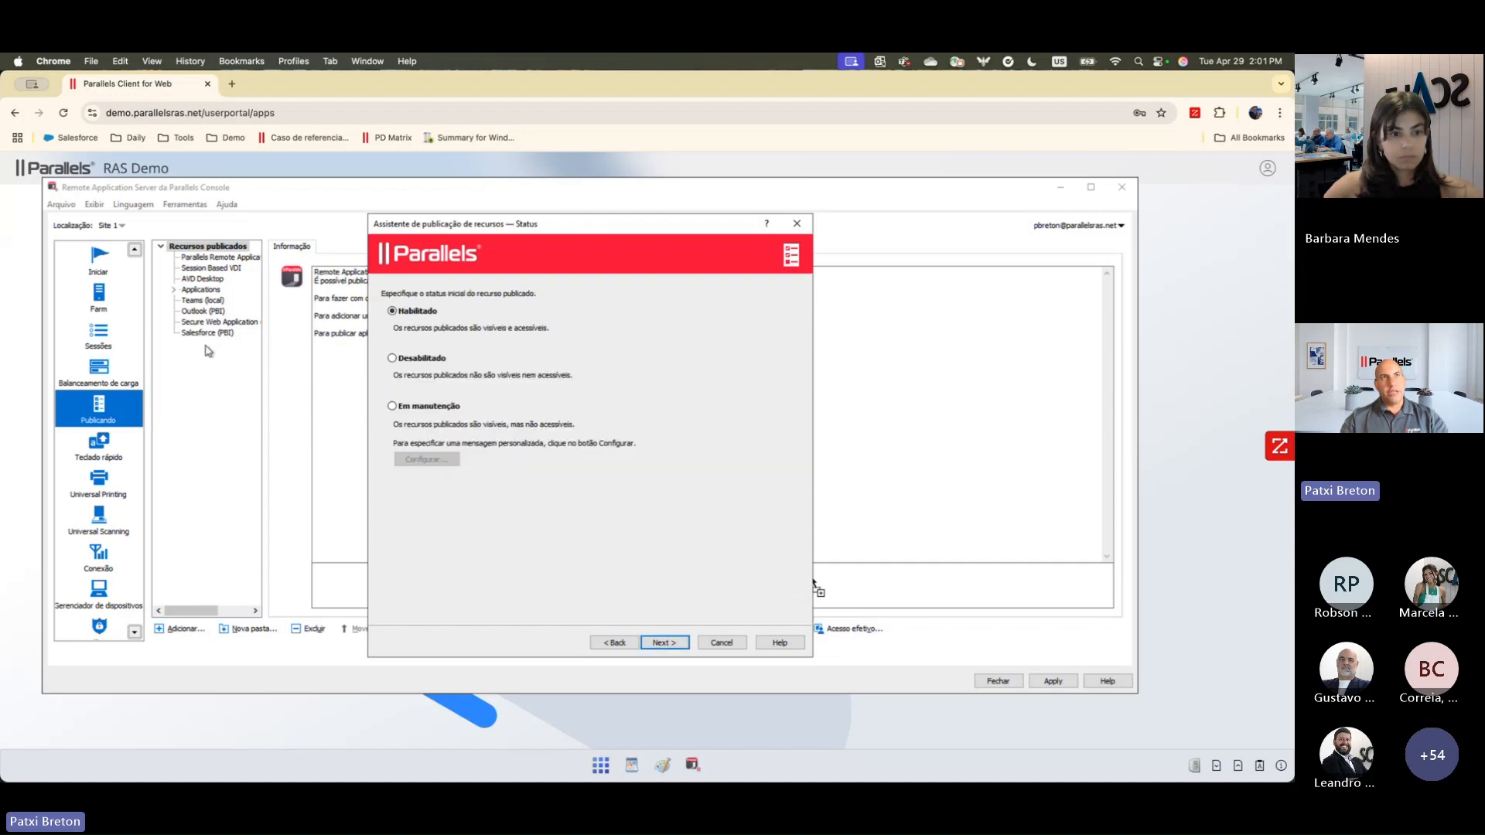
{"action": "left_click", "coordinate": [595, 765]}
{"action": "left_click", "coordinate": [1009, 550]}
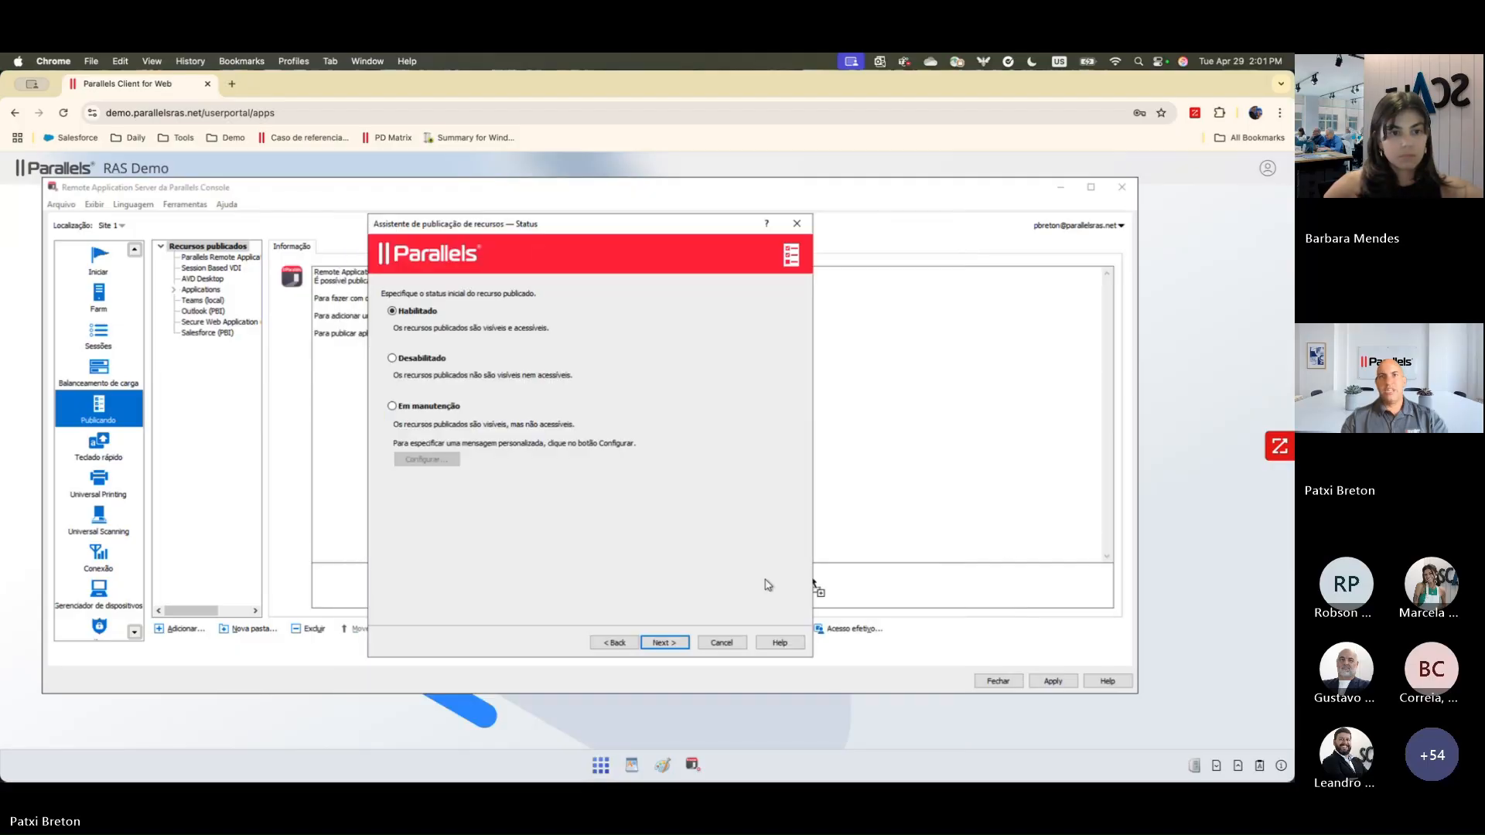
{"action": "left_click", "coordinate": [671, 644]}
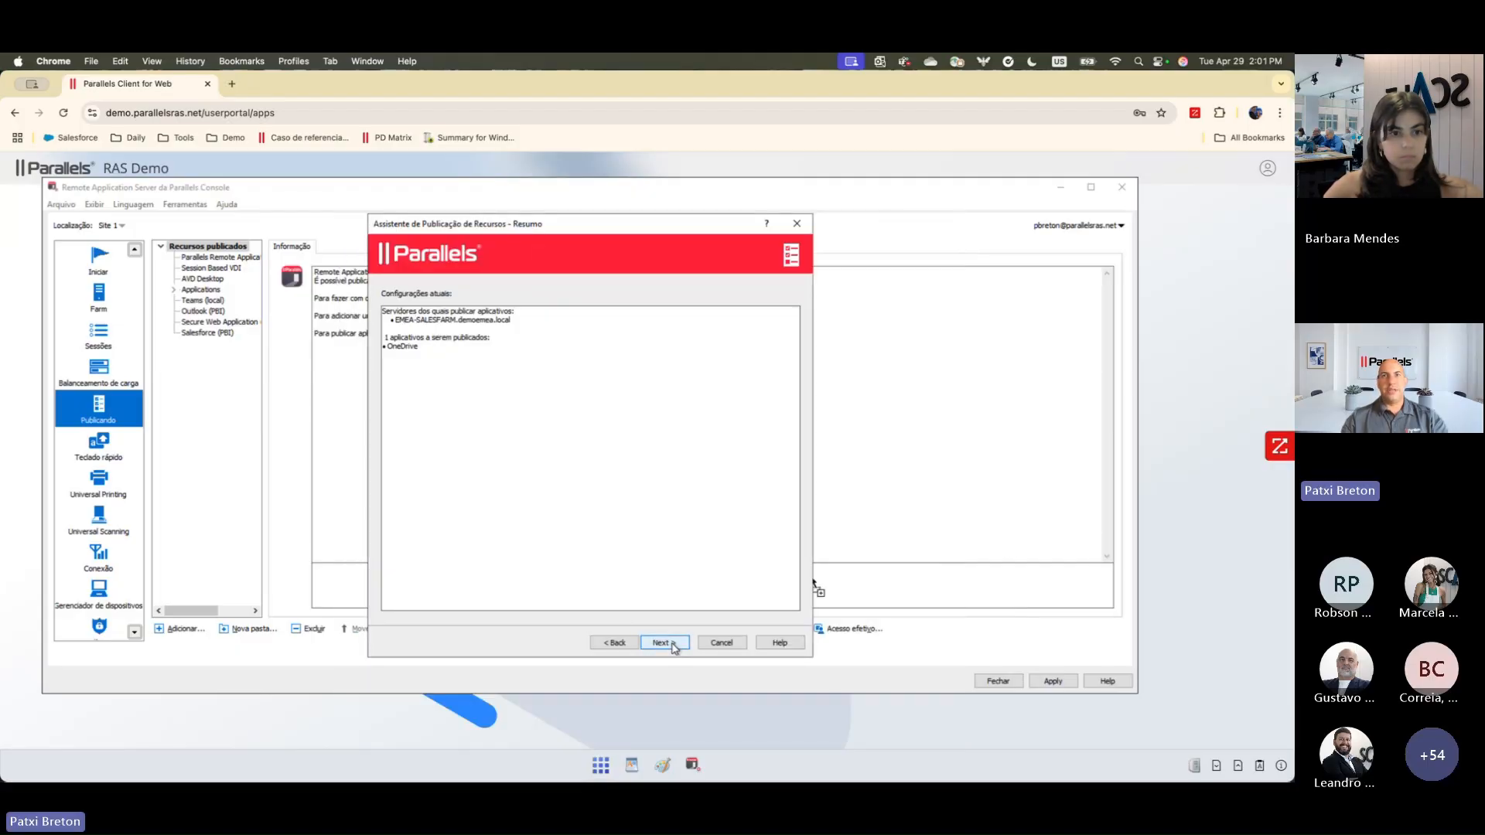
{"action": "left_click", "coordinate": [663, 642]}
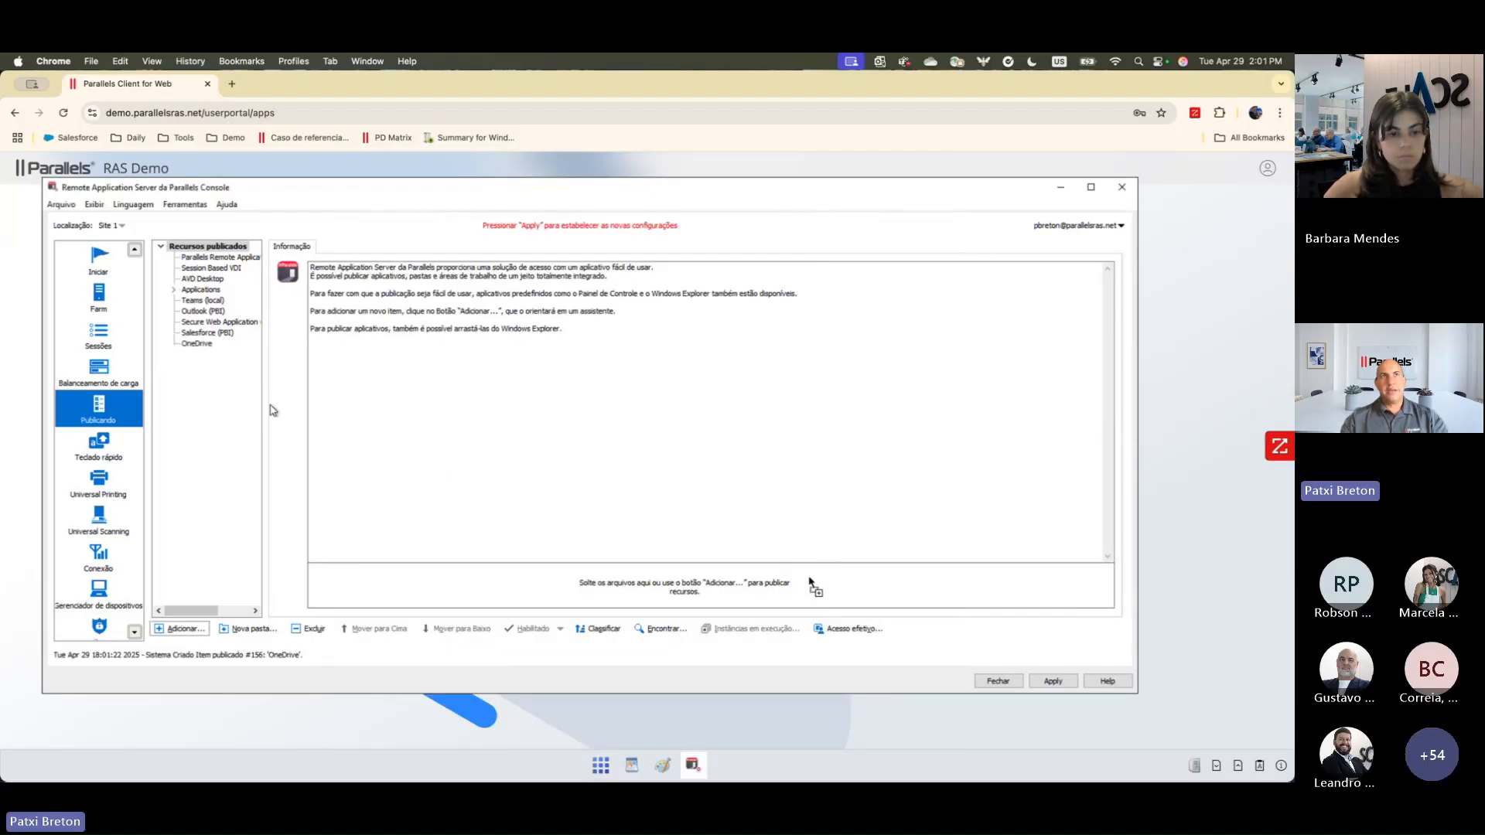
{"action": "left_click", "coordinate": [1052, 682]}
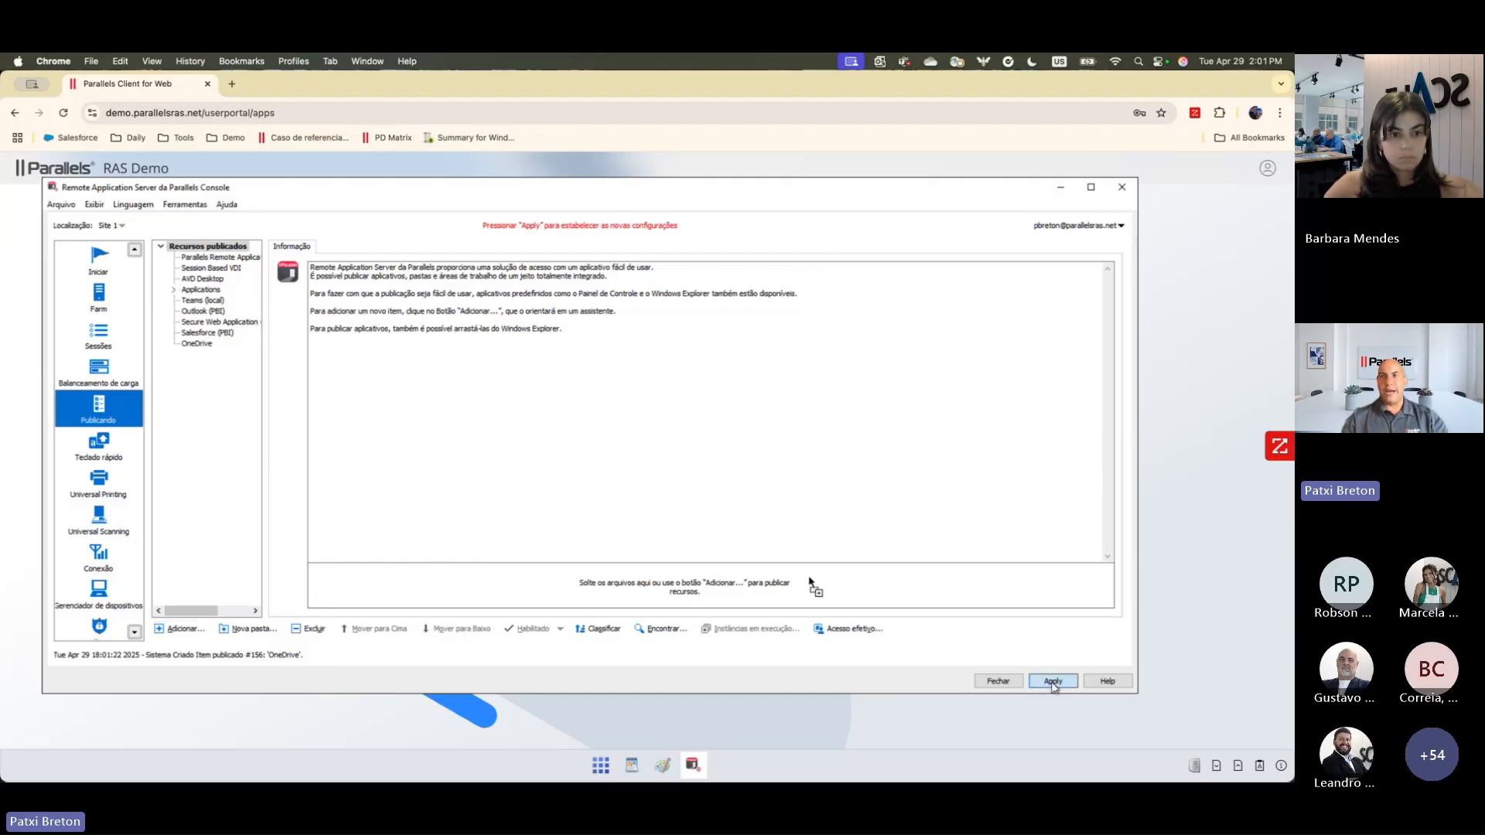
Step: Refresh the portal's list of all apps to check for OneDrive, and dismiss the server monitor notification
{"action": "left_click", "coordinate": [591, 765]}
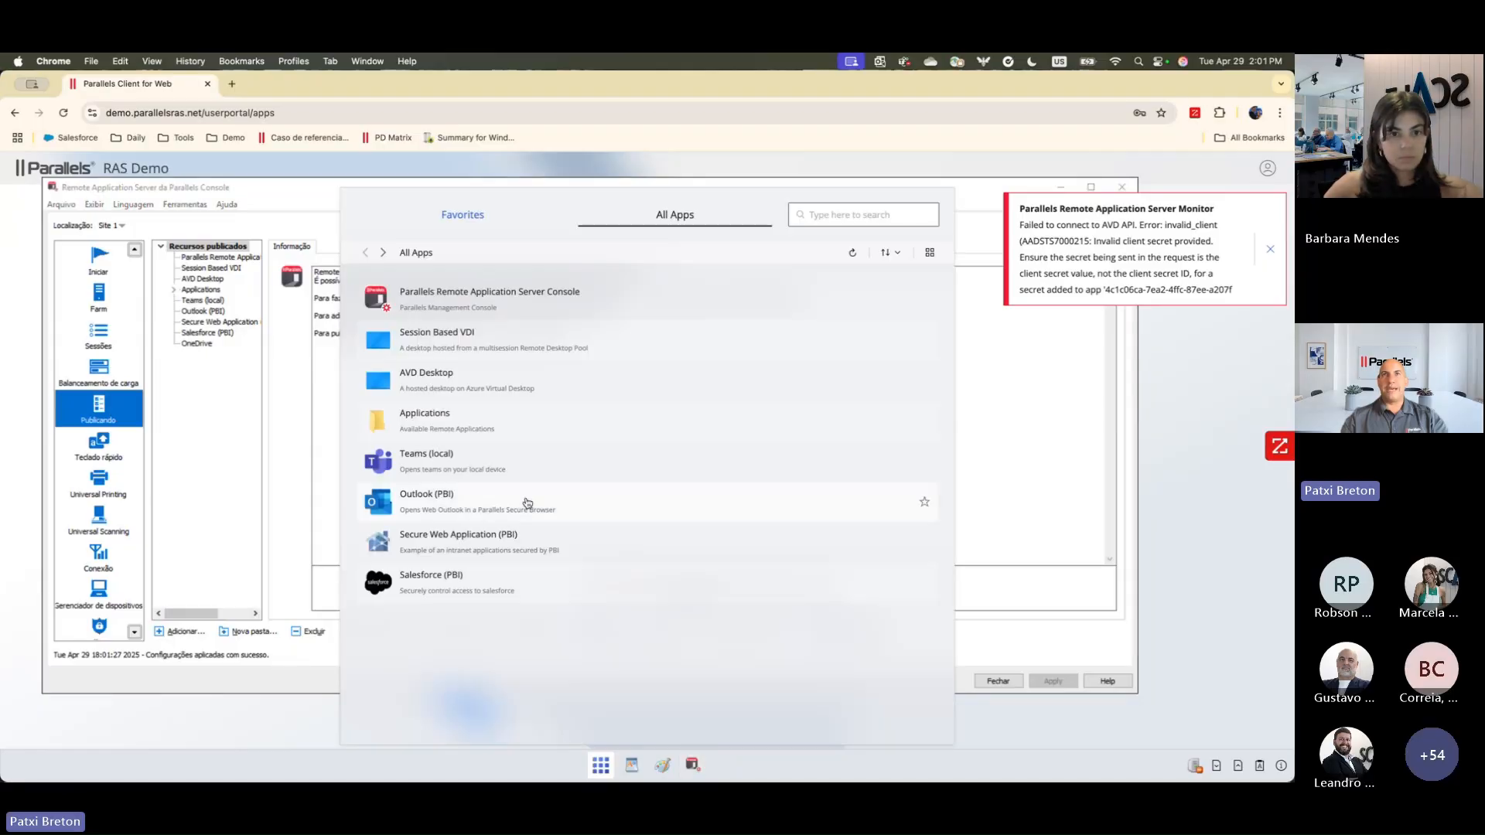
{"action": "left_click", "coordinate": [854, 254]}
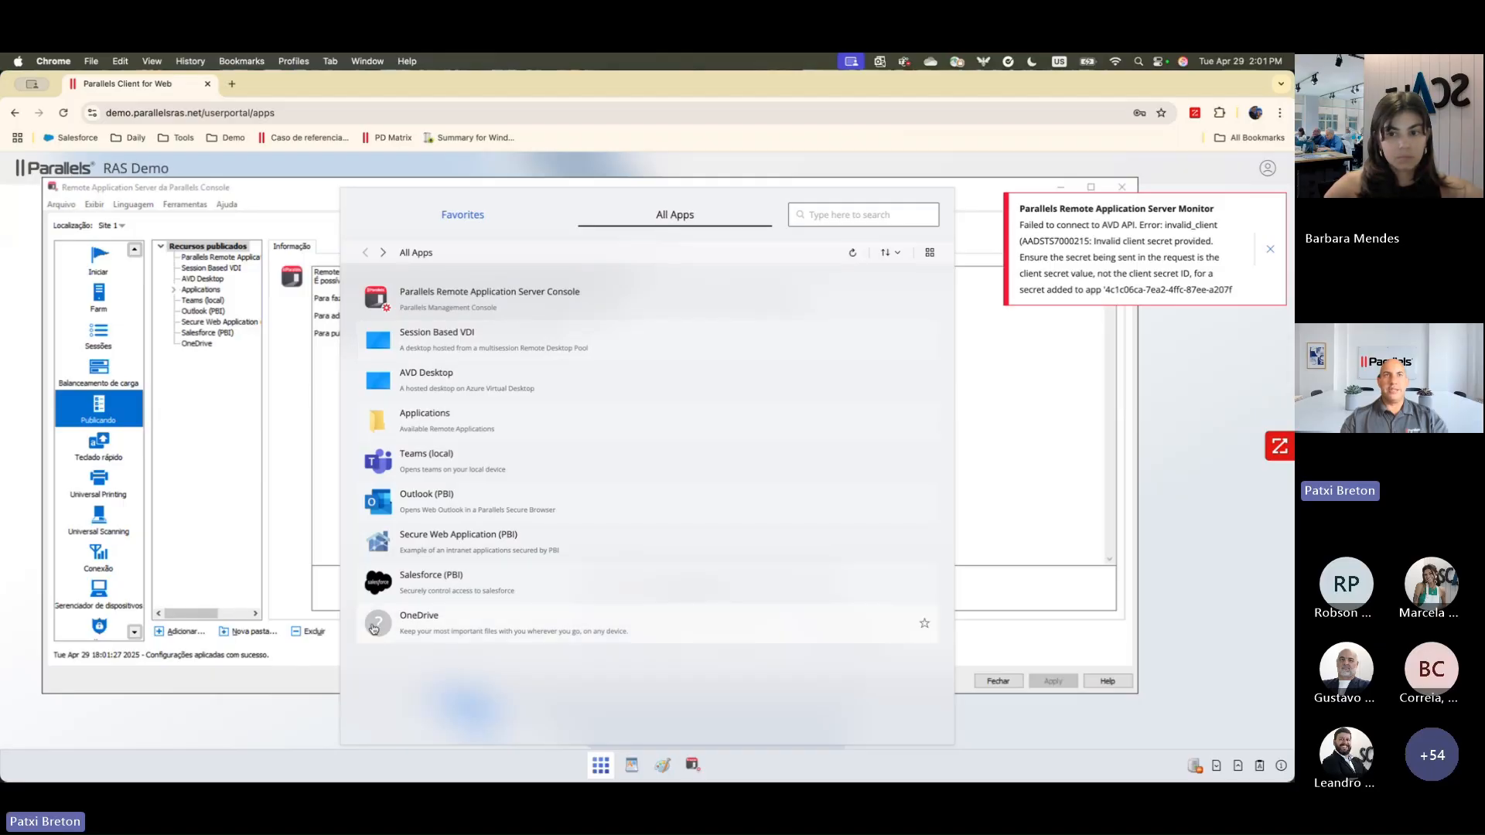
{"action": "left_click", "coordinate": [1024, 381]}
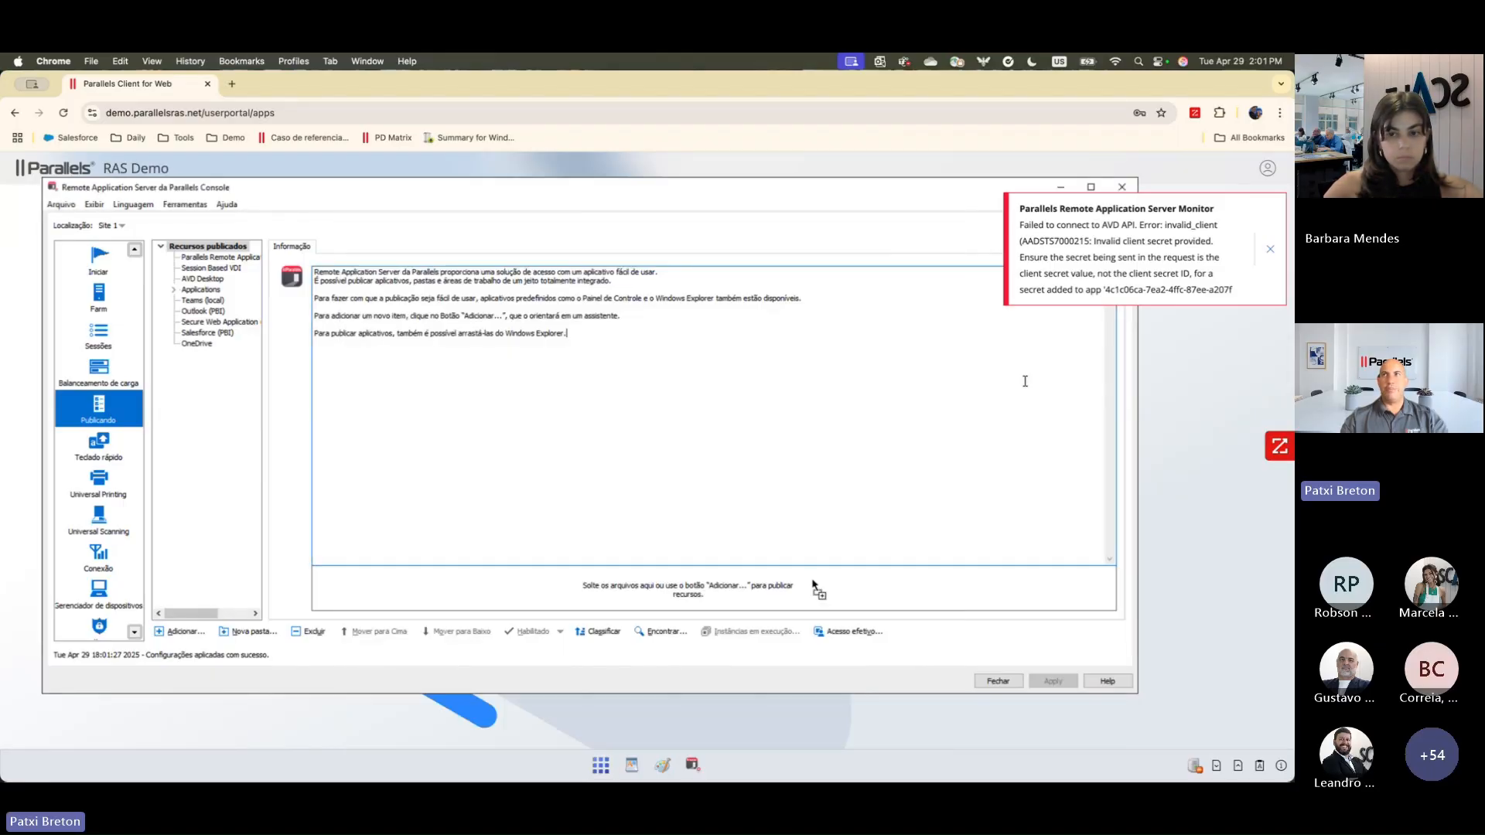
{"action": "left_click", "coordinate": [1270, 251]}
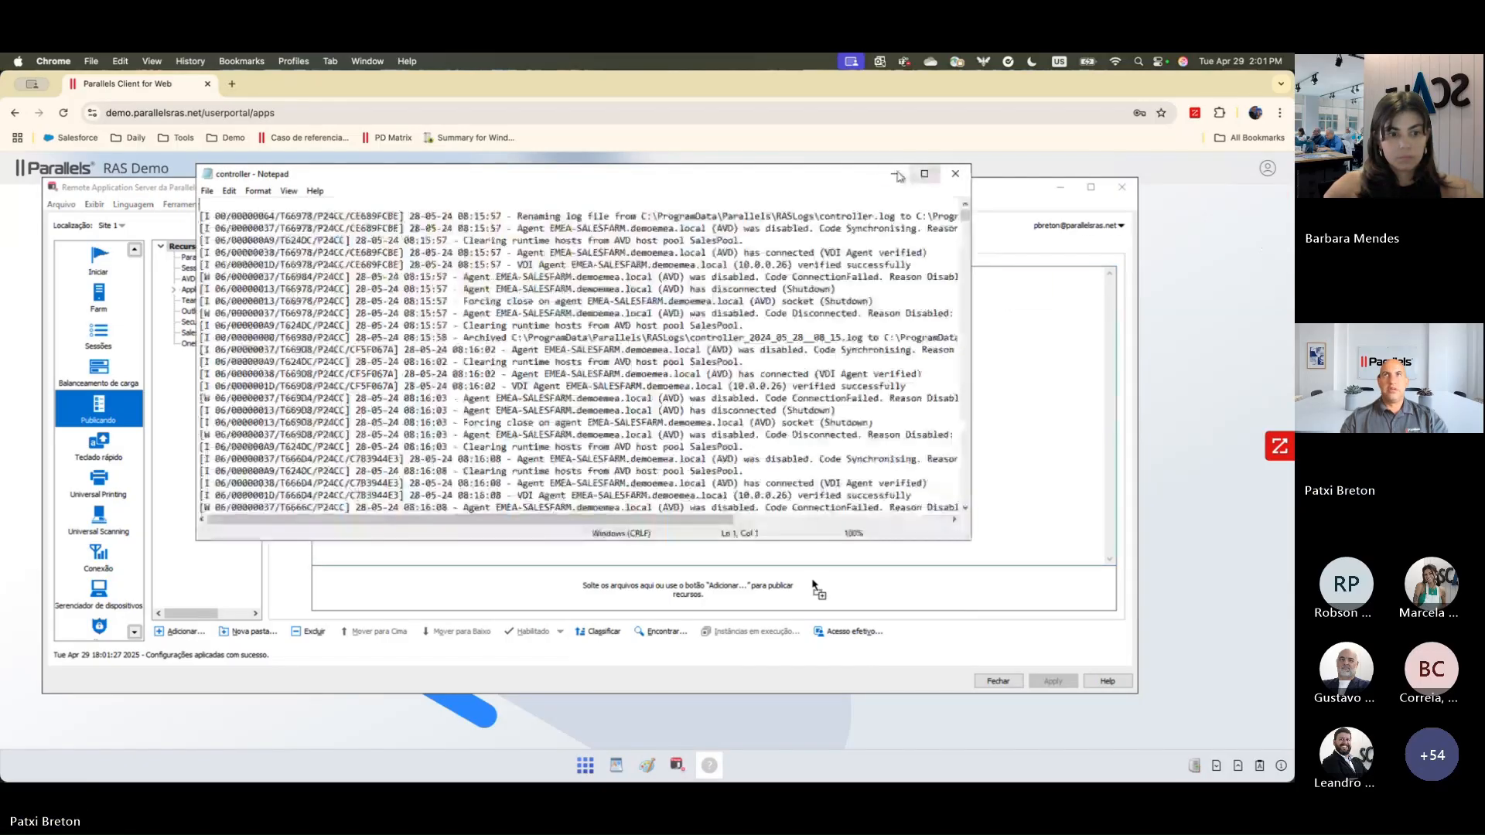
{"action": "left_click", "coordinate": [1039, 334]}
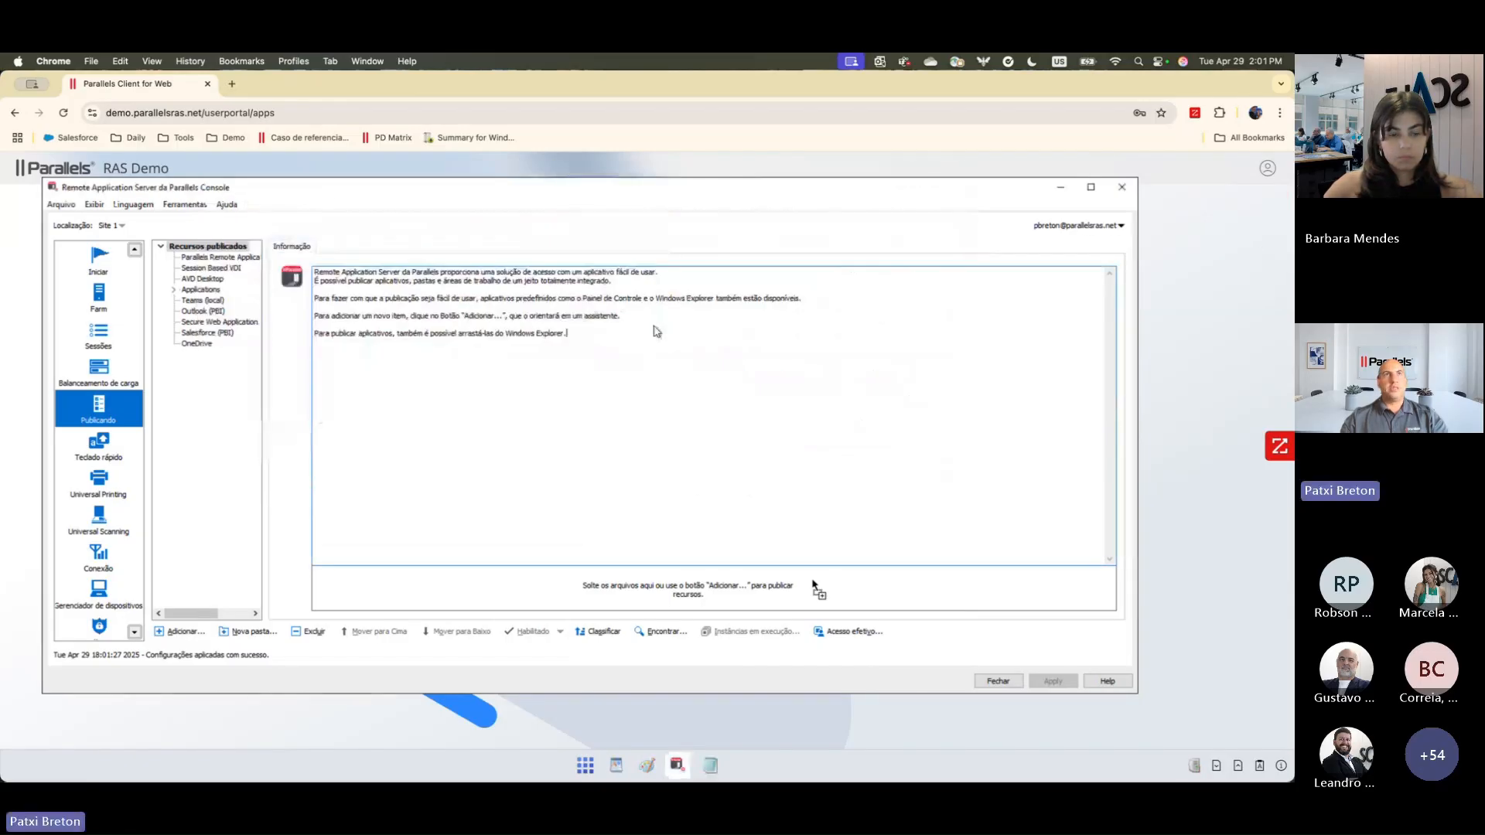
Step: Start a new filter rule named "Ventas" for the published OneDrive application
{"action": "left_click", "coordinate": [198, 344]}
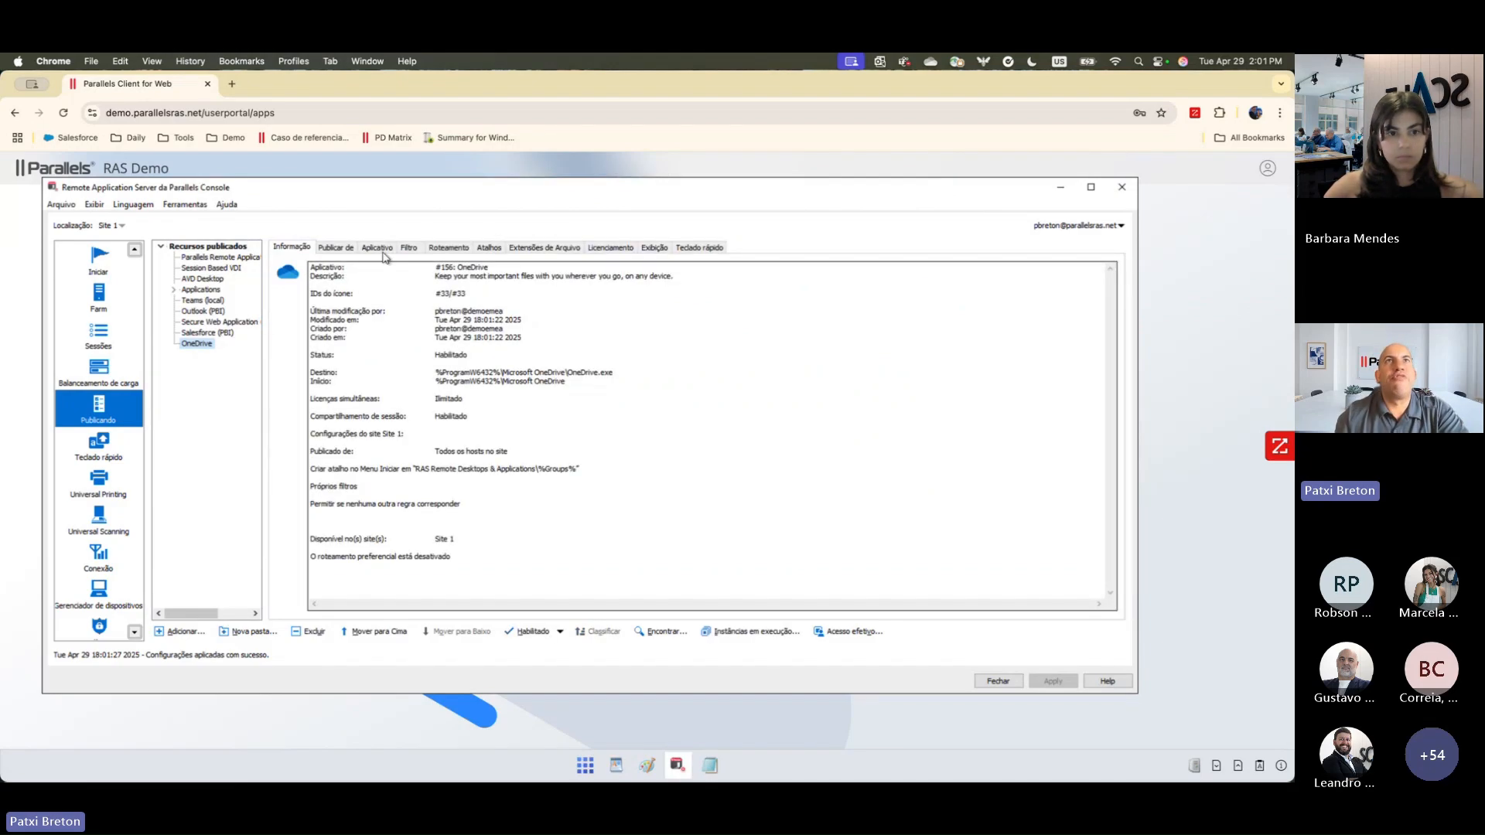
{"action": "left_click", "coordinate": [406, 249]}
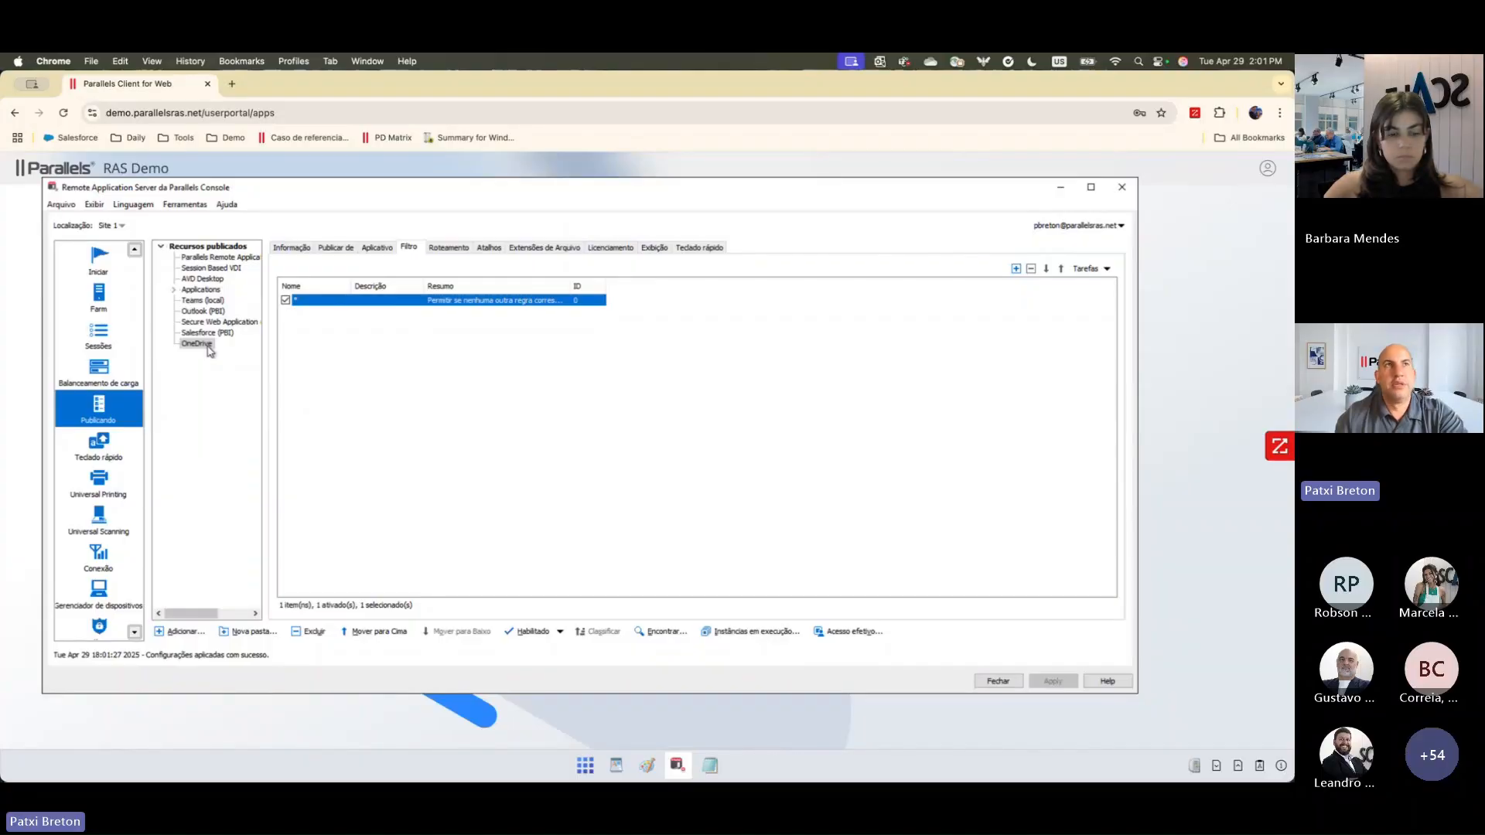
{"action": "left_click", "coordinate": [1016, 268]}
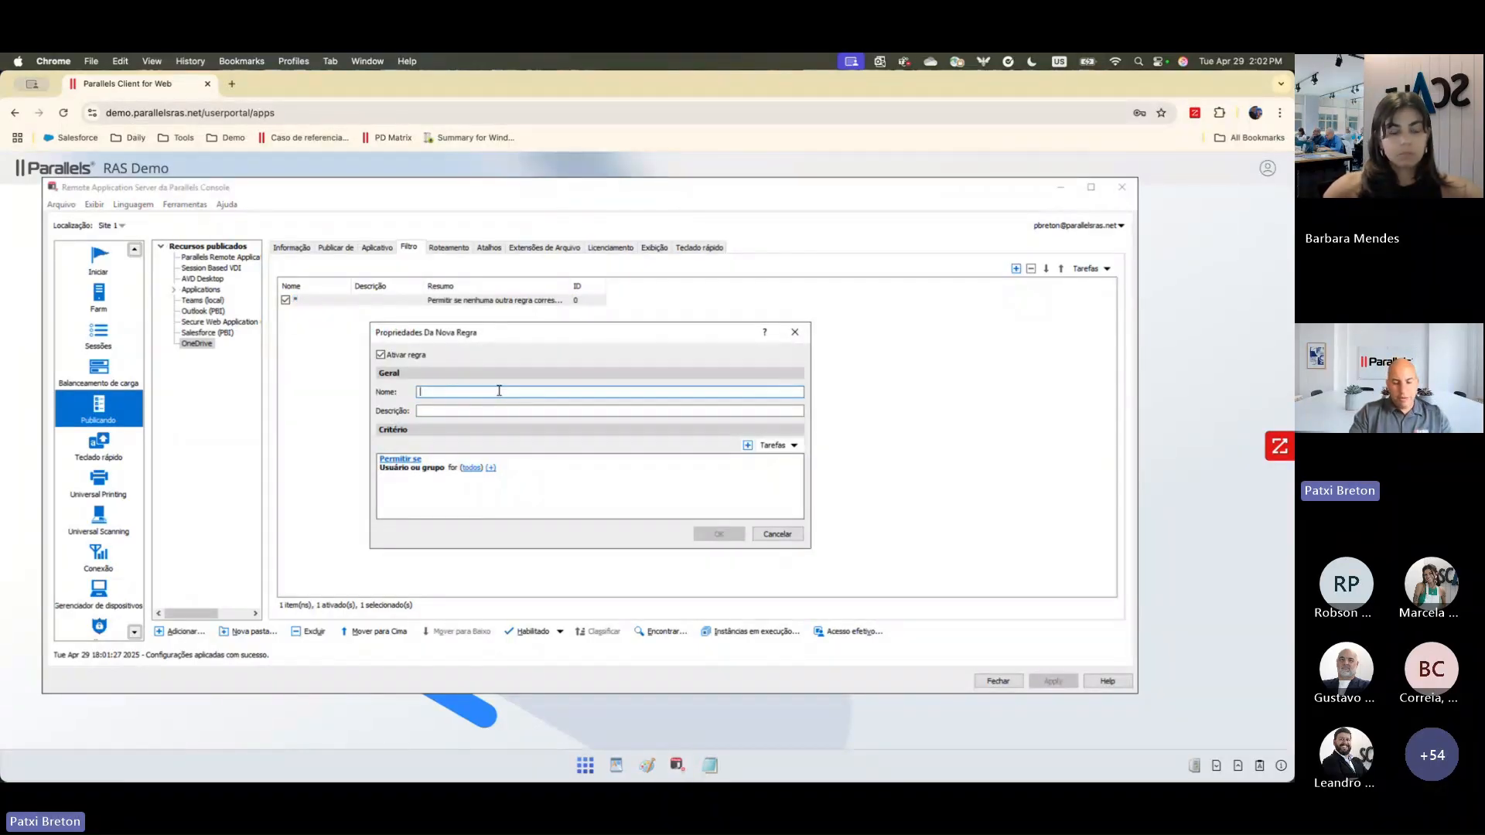
{"action": "type", "text": "Ven"}
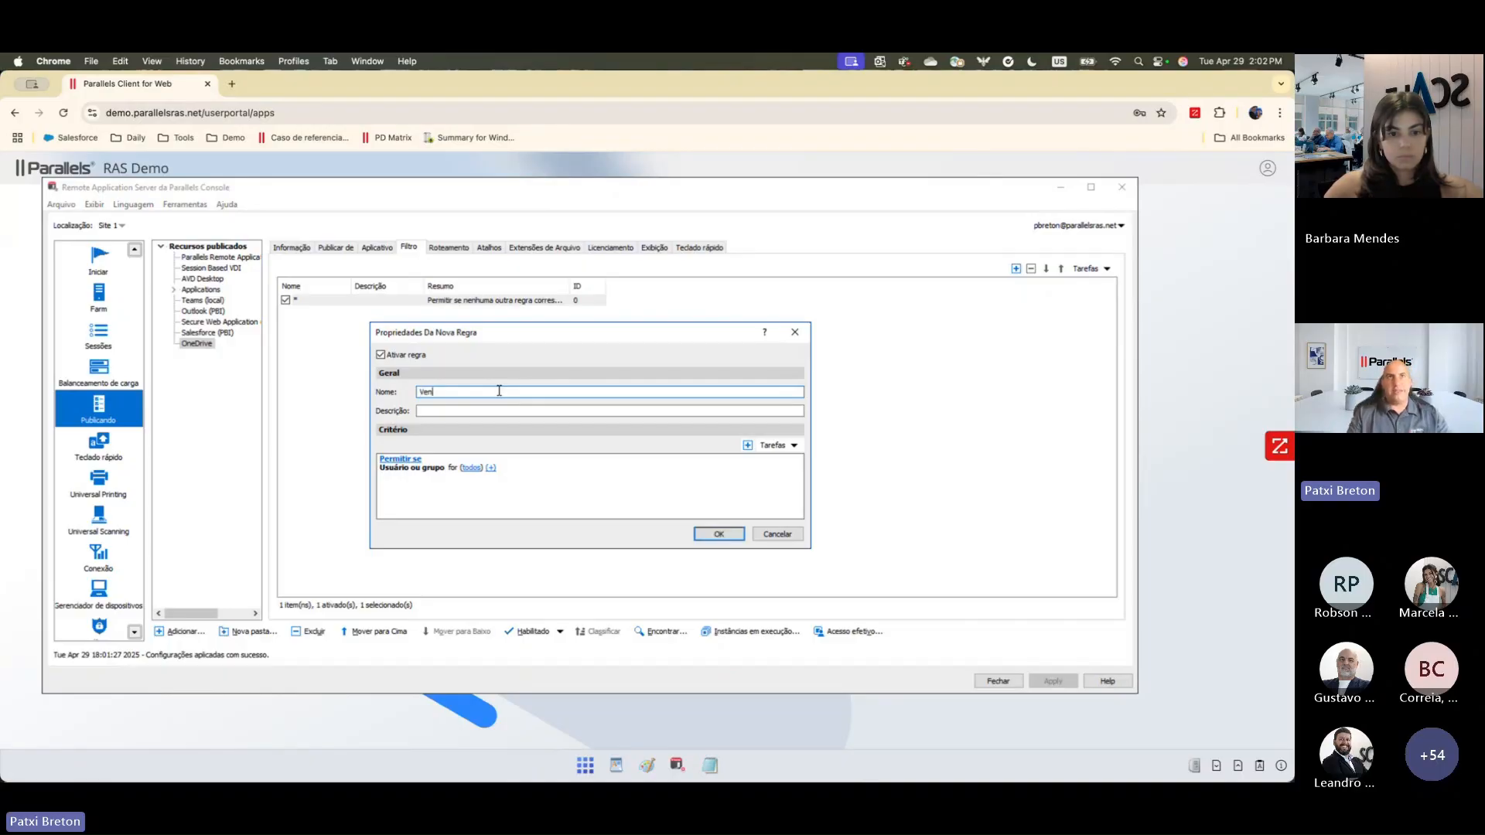
{"action": "type", "text": "tas"}
Step: View the client device operating system options available as a criterion for the filter rule
{"action": "left_click", "coordinate": [491, 468]}
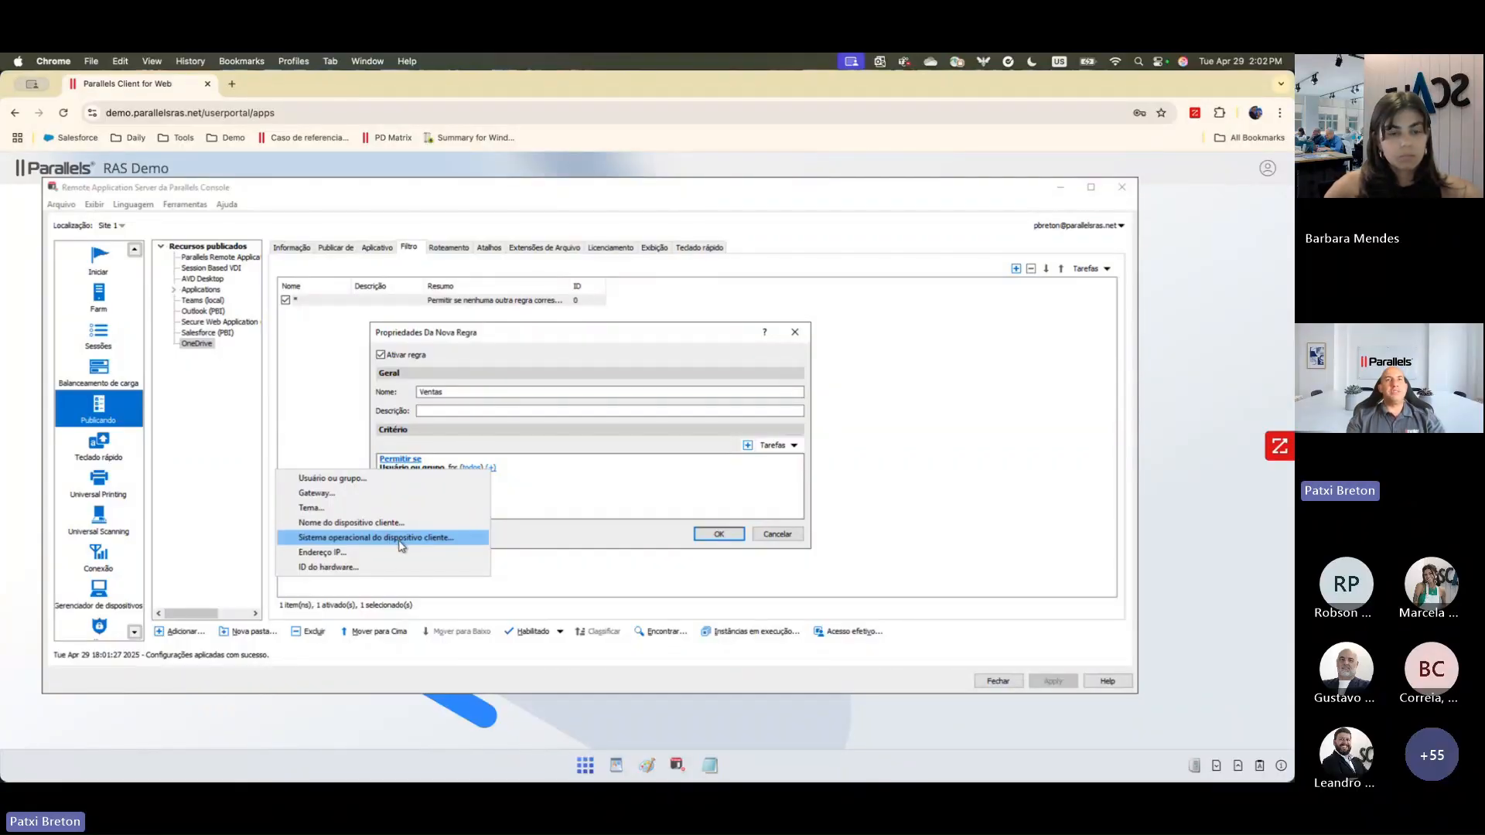
{"action": "left_click", "coordinate": [402, 545]}
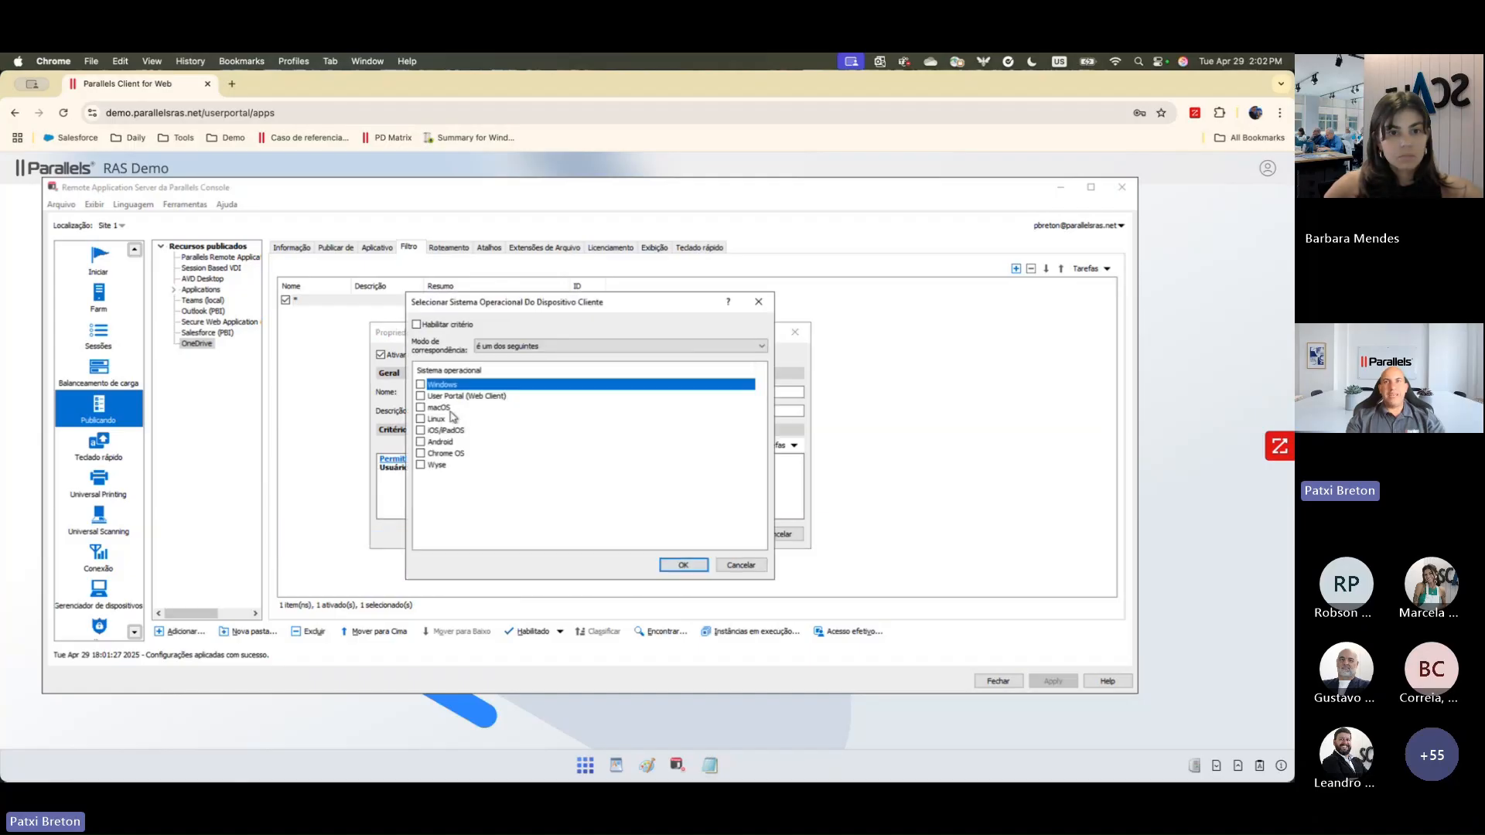
{"action": "left_click", "coordinate": [739, 565]}
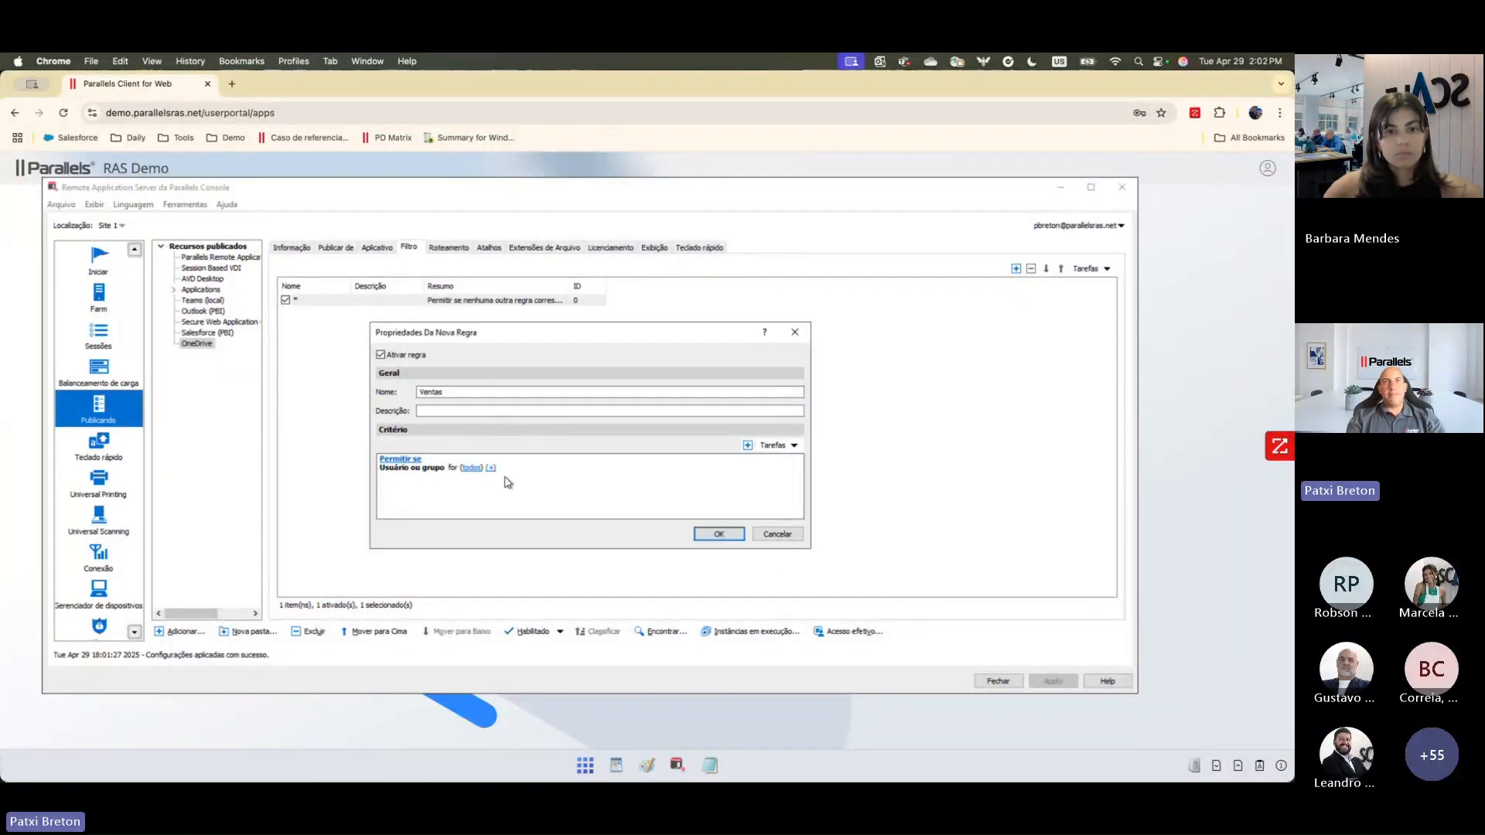
Step: Review the criterion types available for the "Ventas" filter rule, and discard the new rule
{"action": "left_click", "coordinate": [493, 469]}
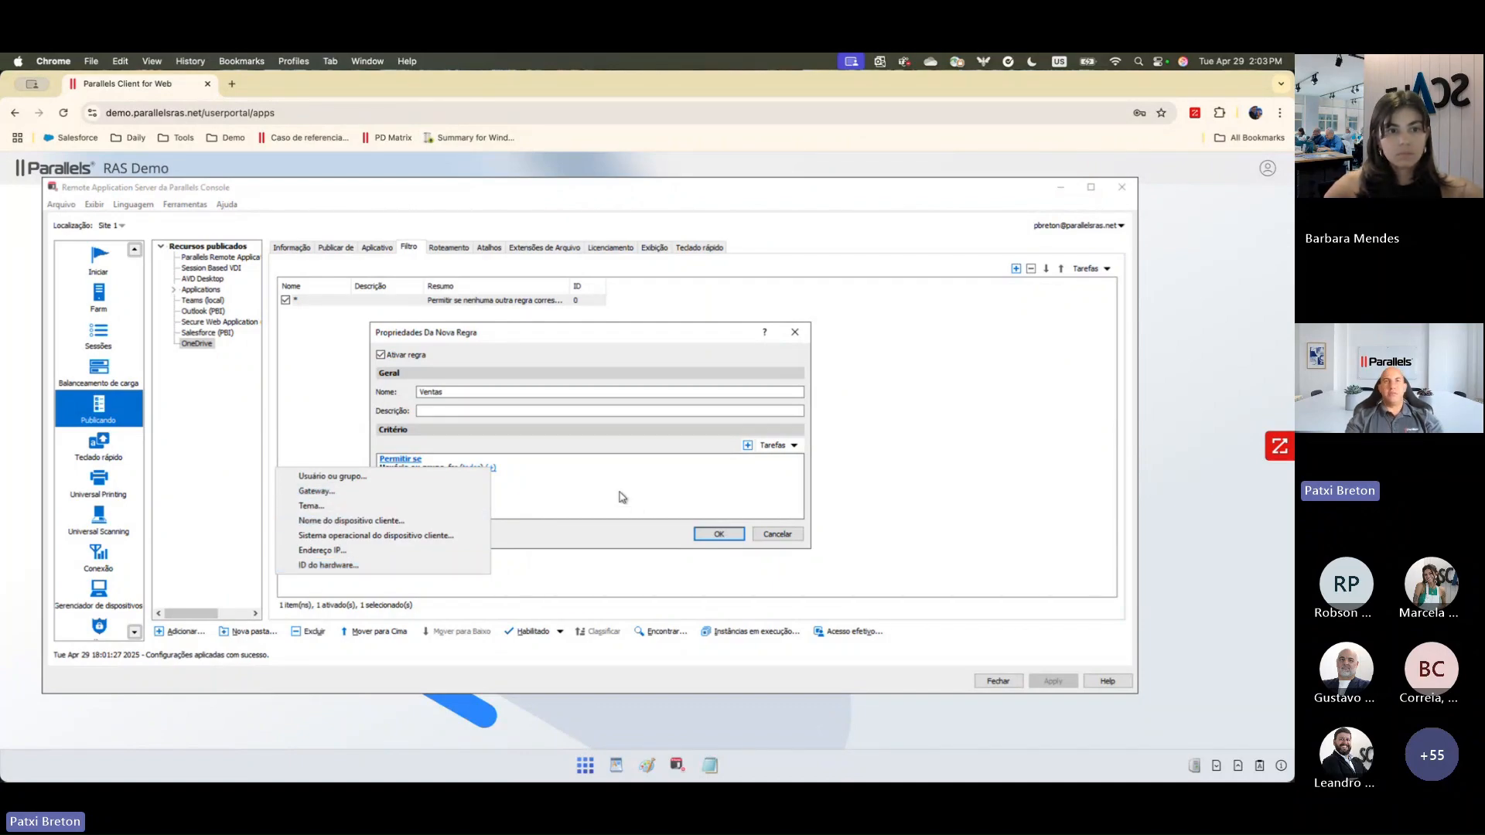
{"action": "left_click", "coordinate": [585, 469]}
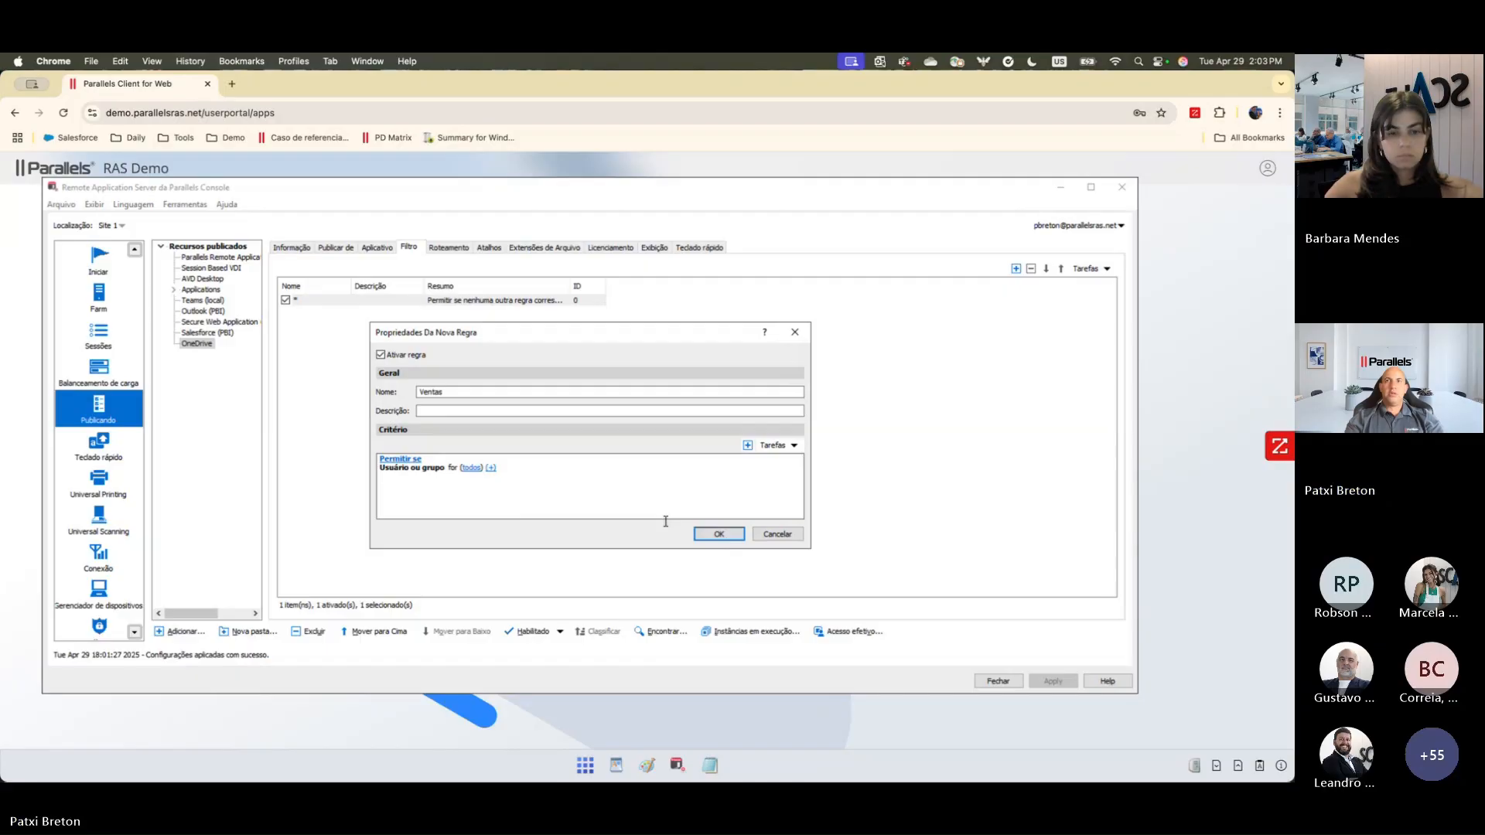
{"action": "left_click", "coordinate": [783, 539]}
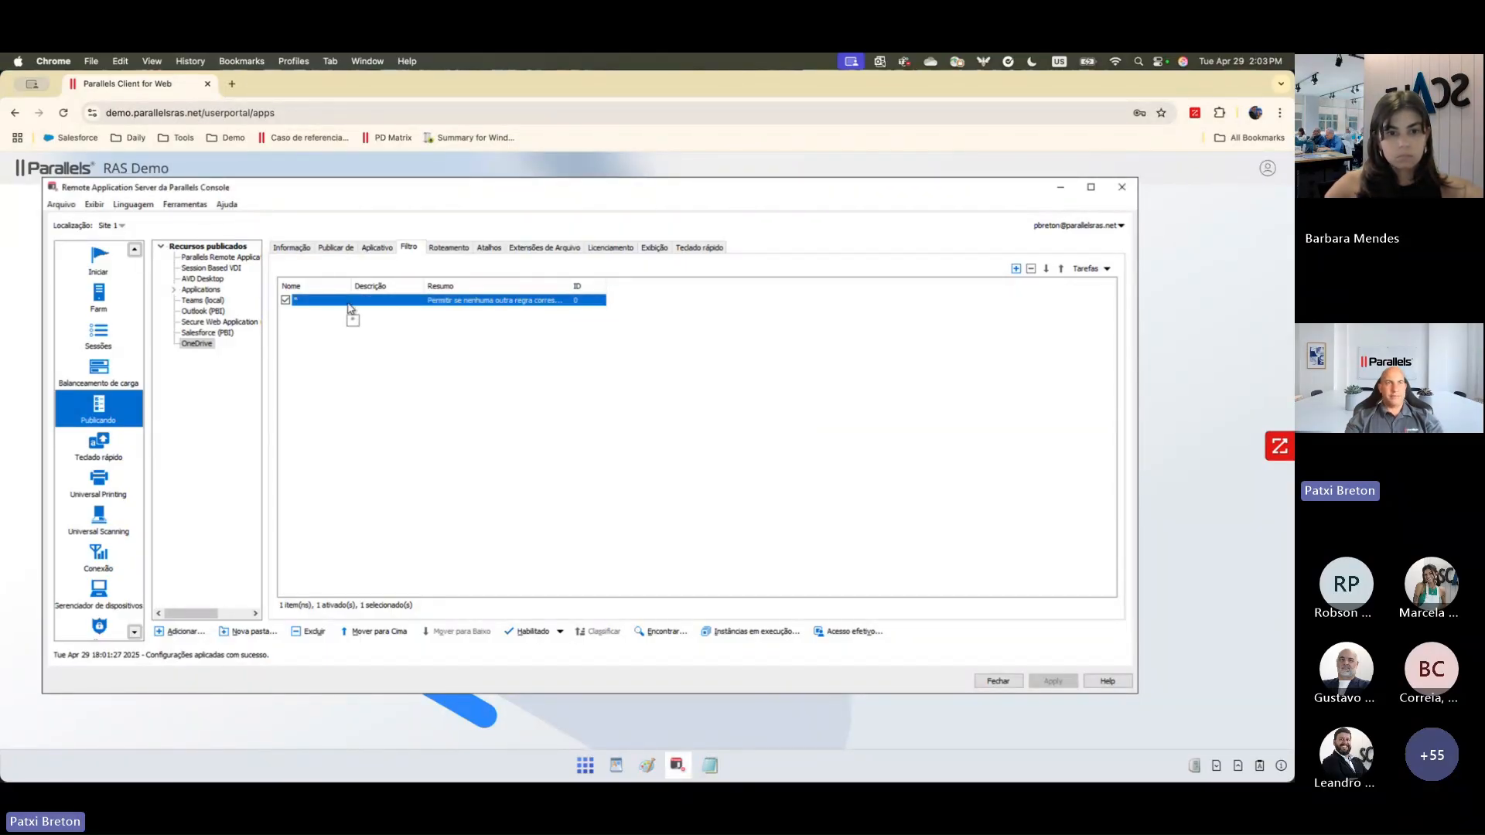
Step: Examine the farm's providers, including the provider types that can be added and the existing AVD entry
{"action": "left_click", "coordinate": [99, 294]}
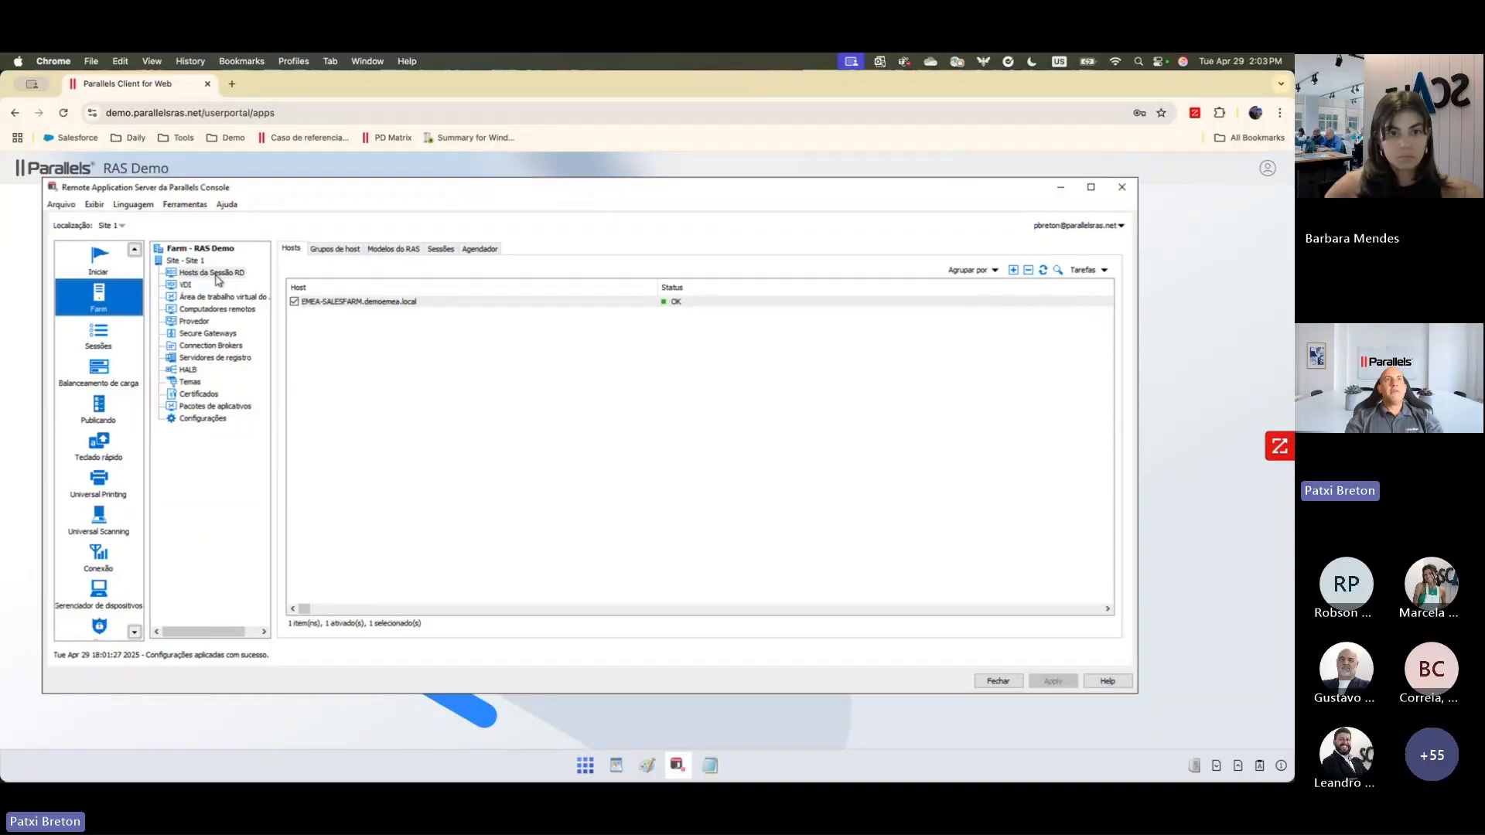
{"action": "left_click", "coordinate": [195, 321]}
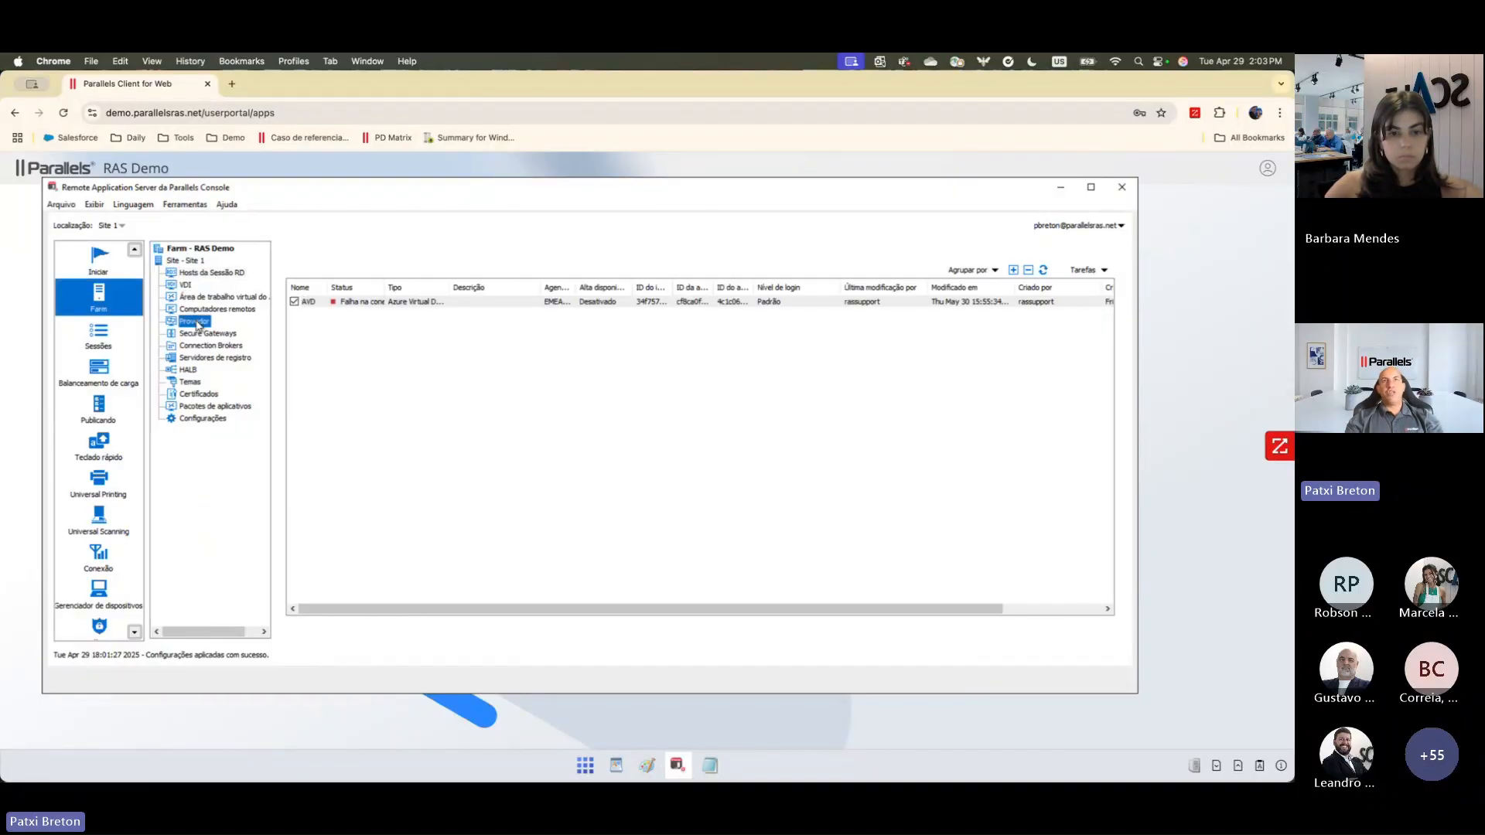
{"action": "left_click", "coordinate": [1013, 270]}
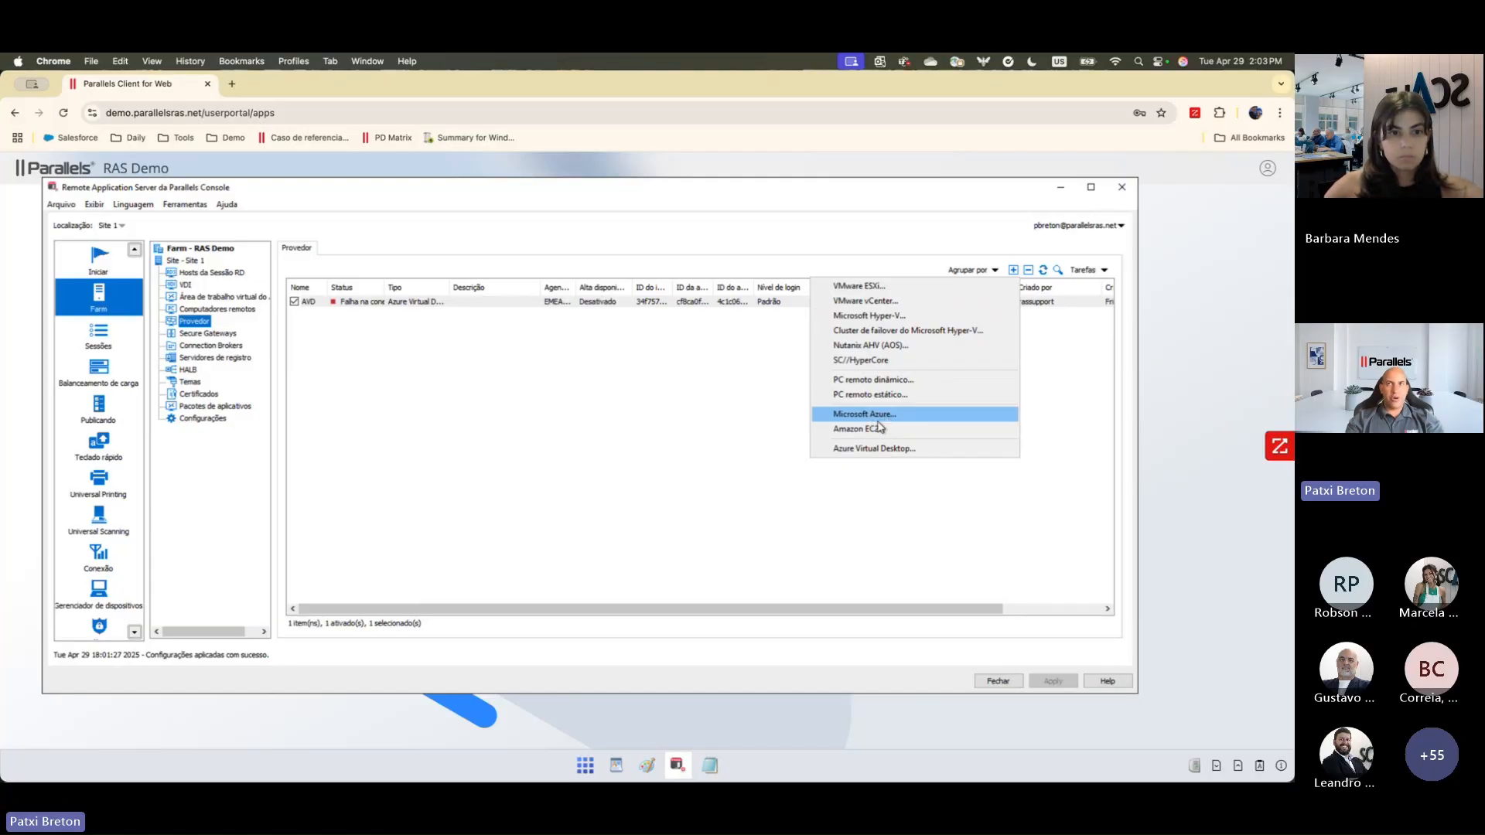
{"action": "left_click", "coordinate": [733, 402]}
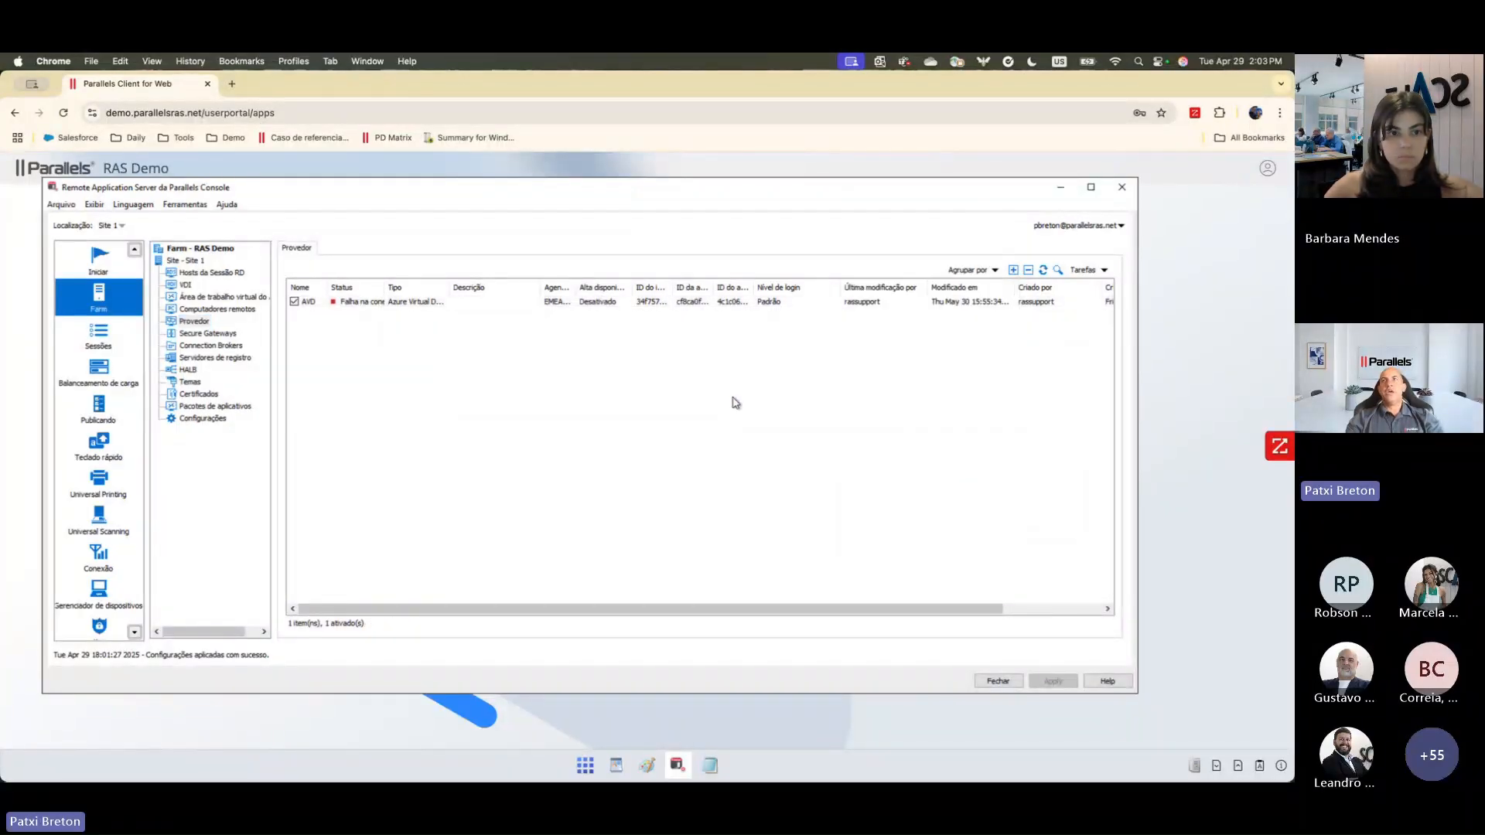
{"action": "left_click", "coordinate": [345, 302]}
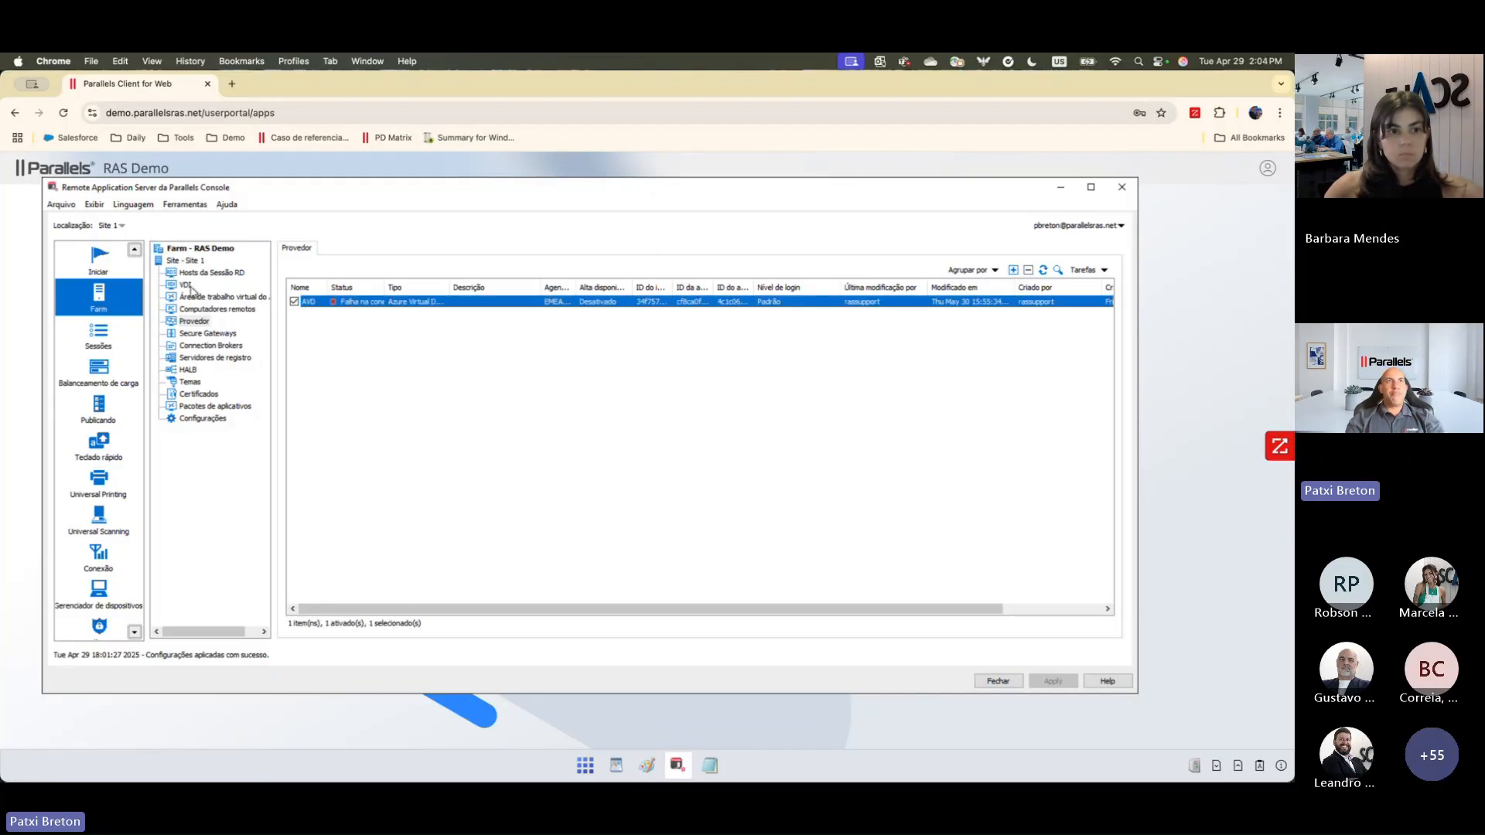
Step: View the source page of the wizard for creating a VDI template, and discard the wizard
{"action": "left_click", "coordinate": [186, 285]}
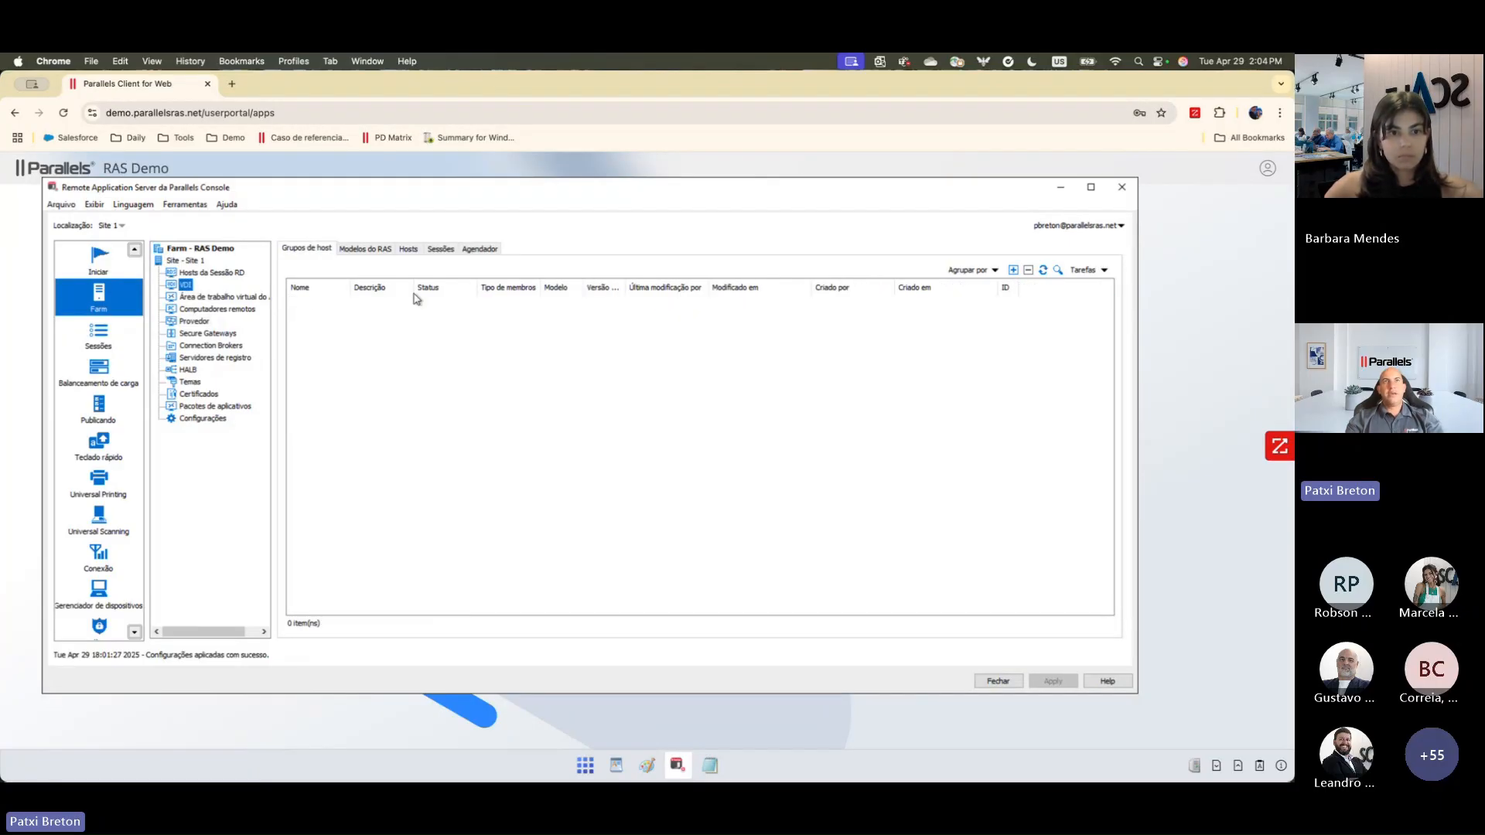
{"action": "left_click", "coordinate": [371, 250]}
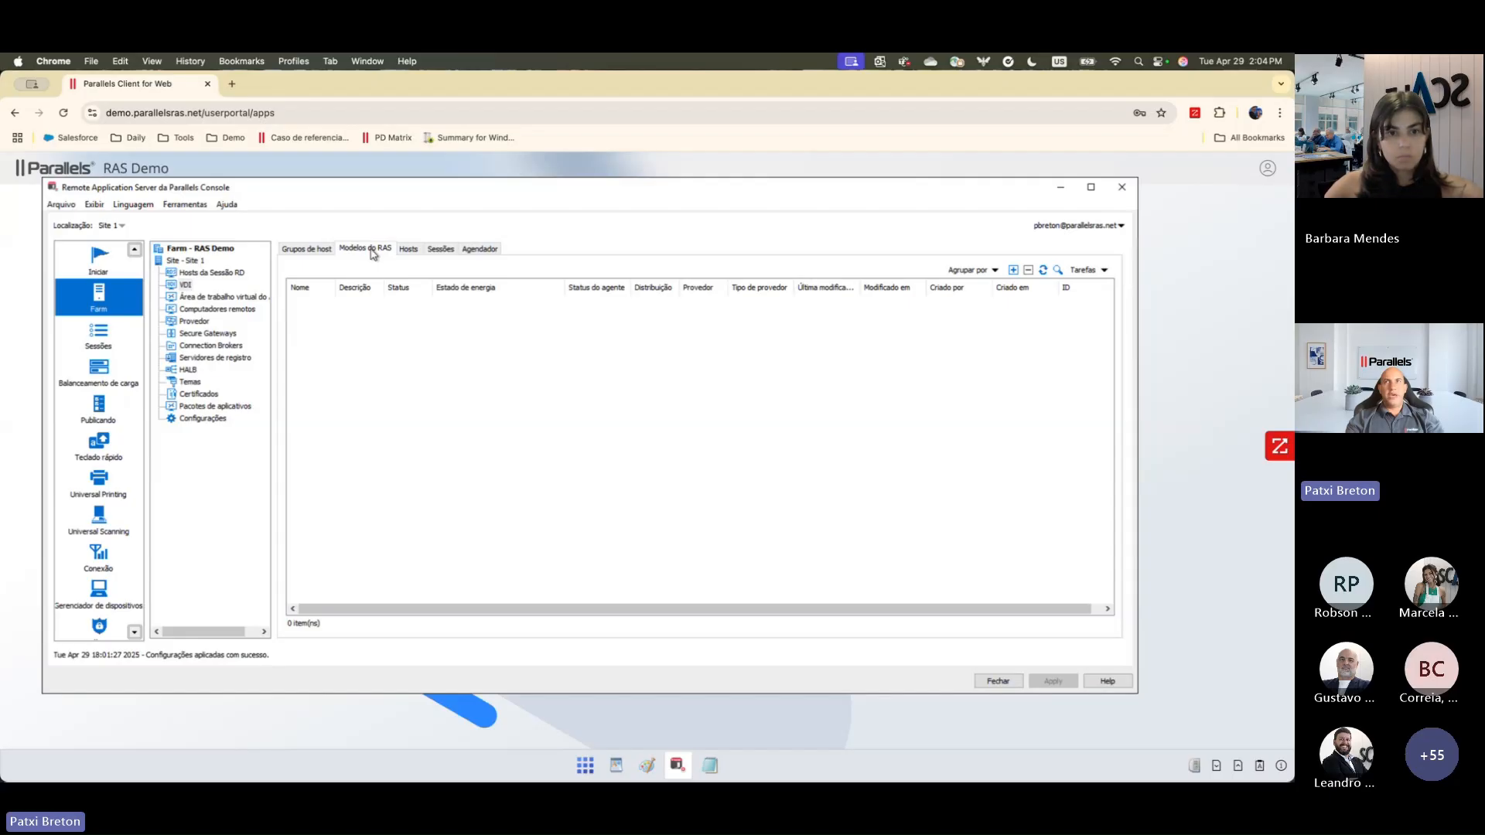
{"action": "left_click", "coordinate": [1013, 270]}
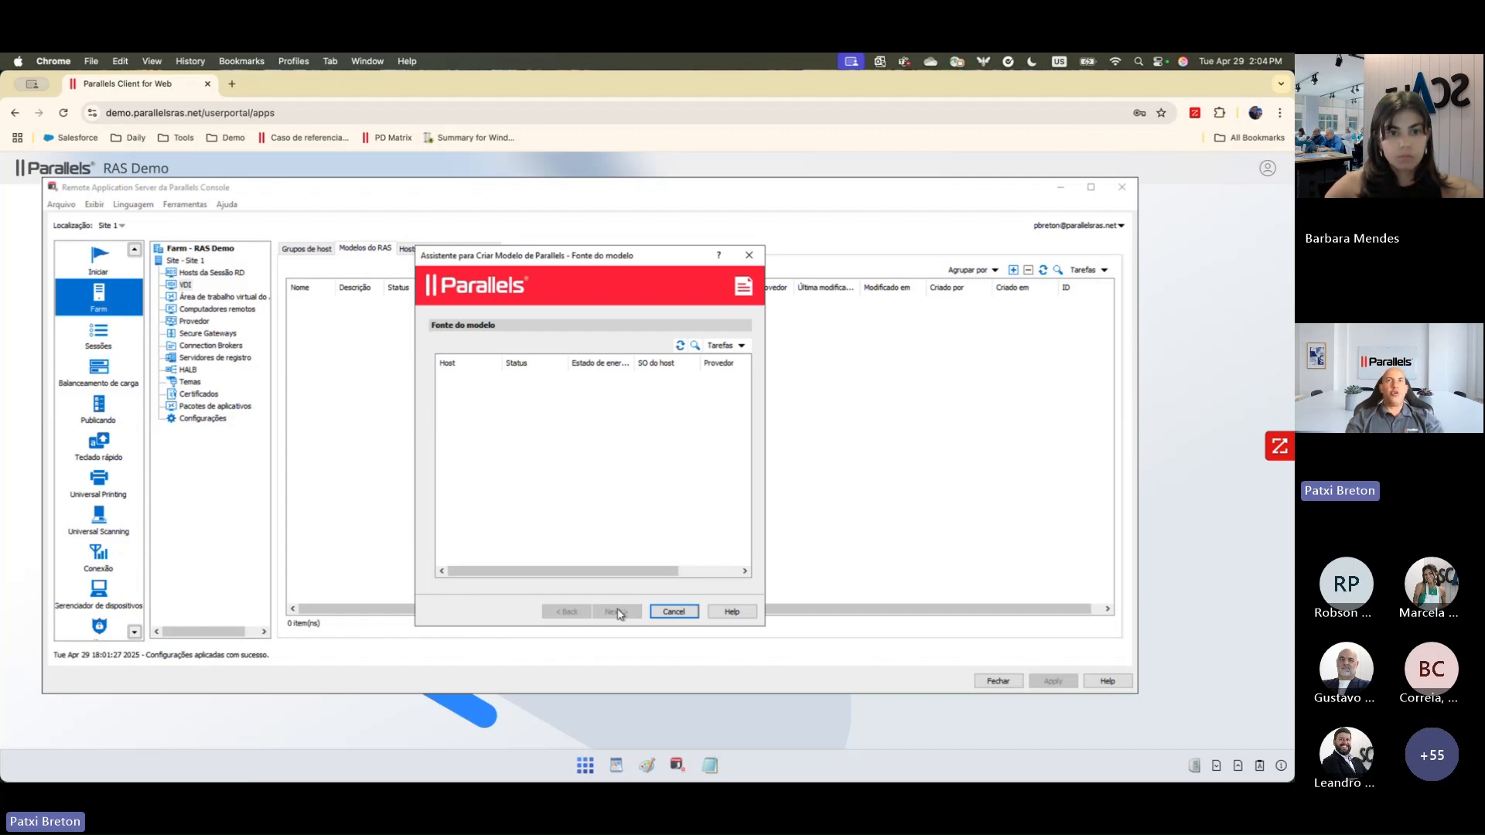
{"action": "left_click", "coordinate": [670, 614]}
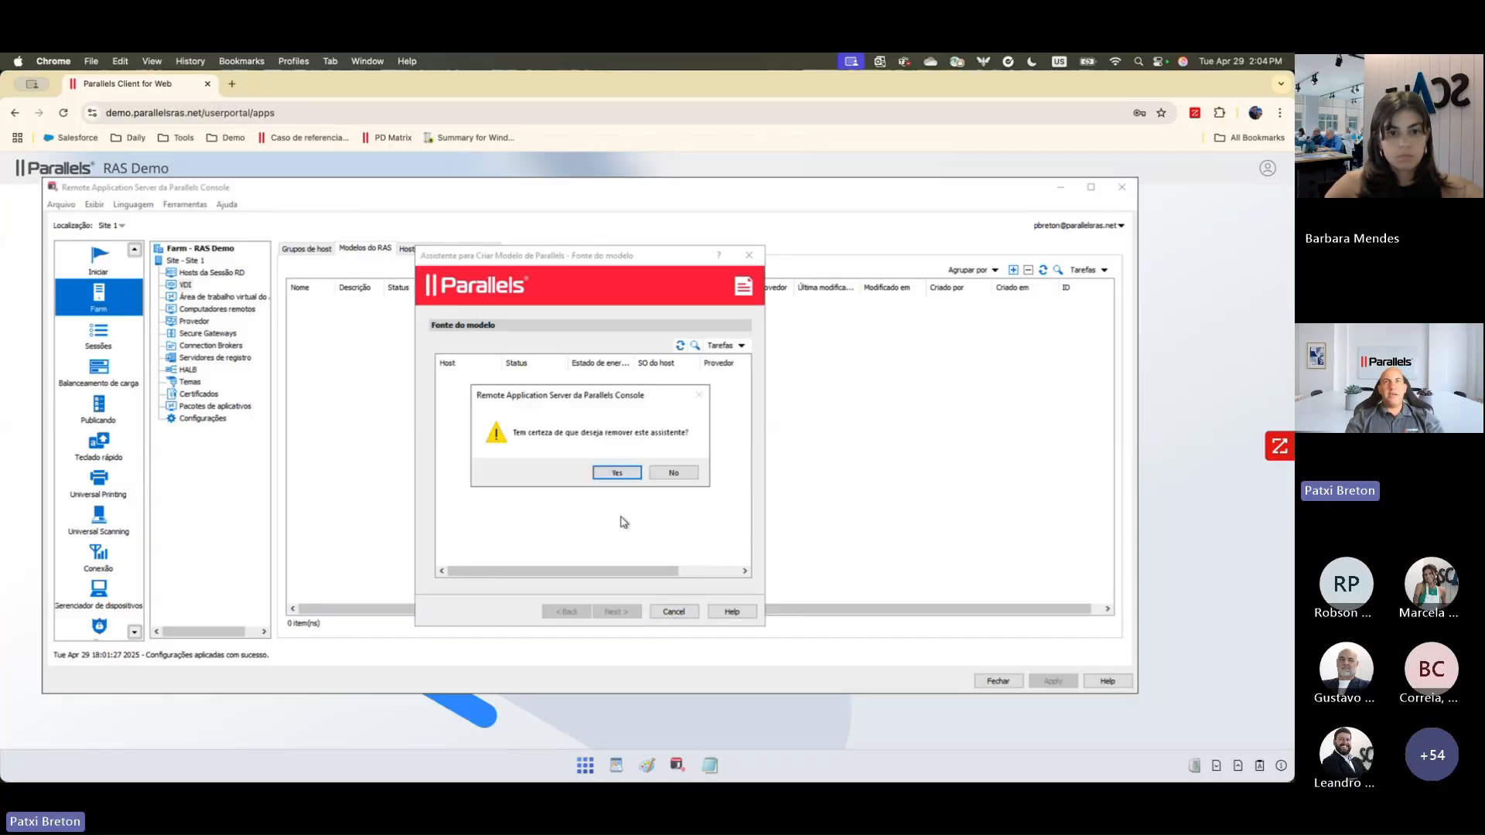
{"action": "left_click", "coordinate": [625, 476]}
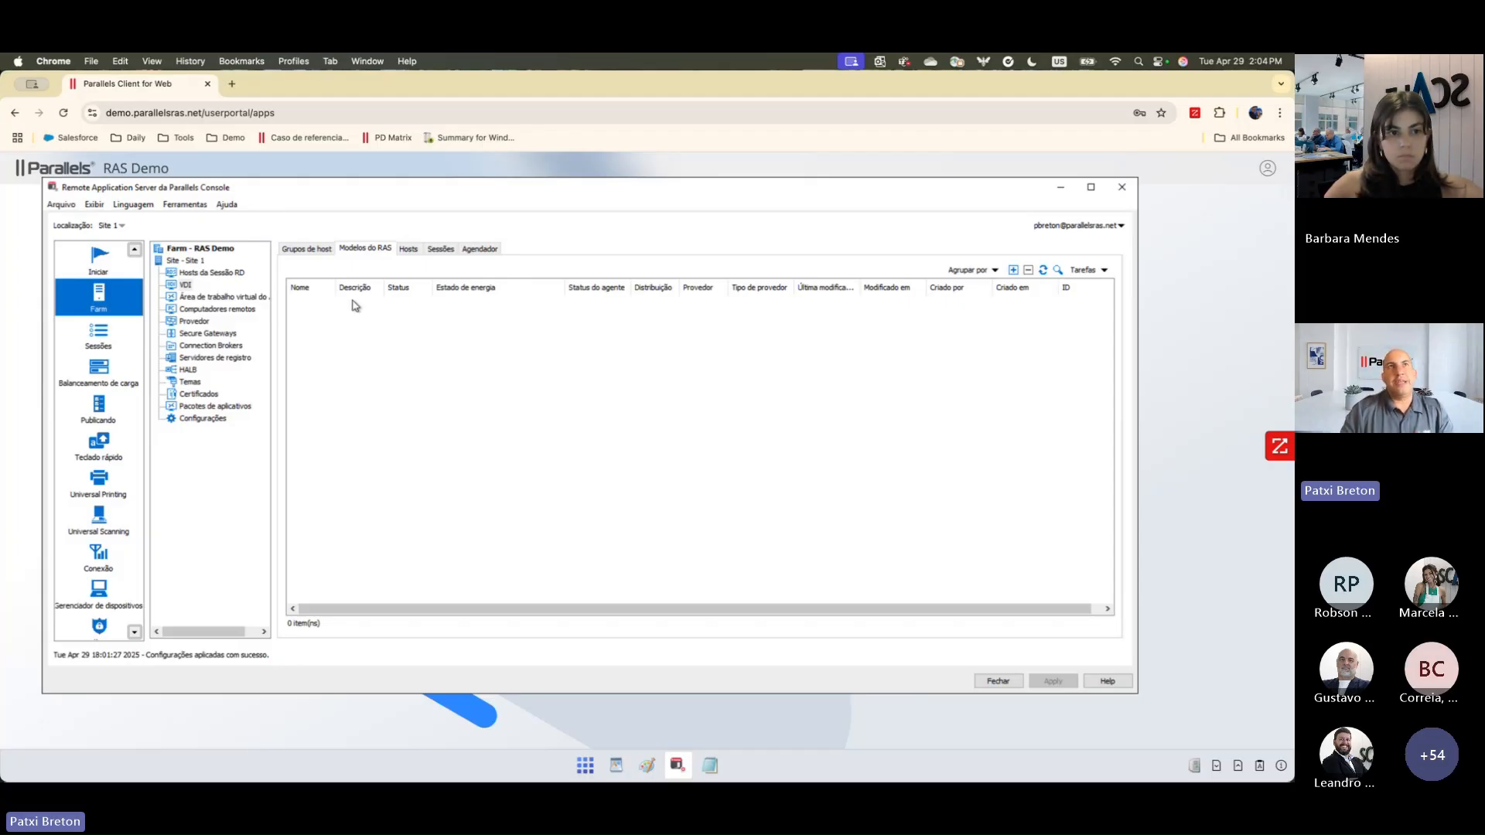
Step: Start a VDI host pool named "Ventas" with Modelo provisioning and the template left at nenhum(a)
{"action": "left_click", "coordinate": [313, 251]}
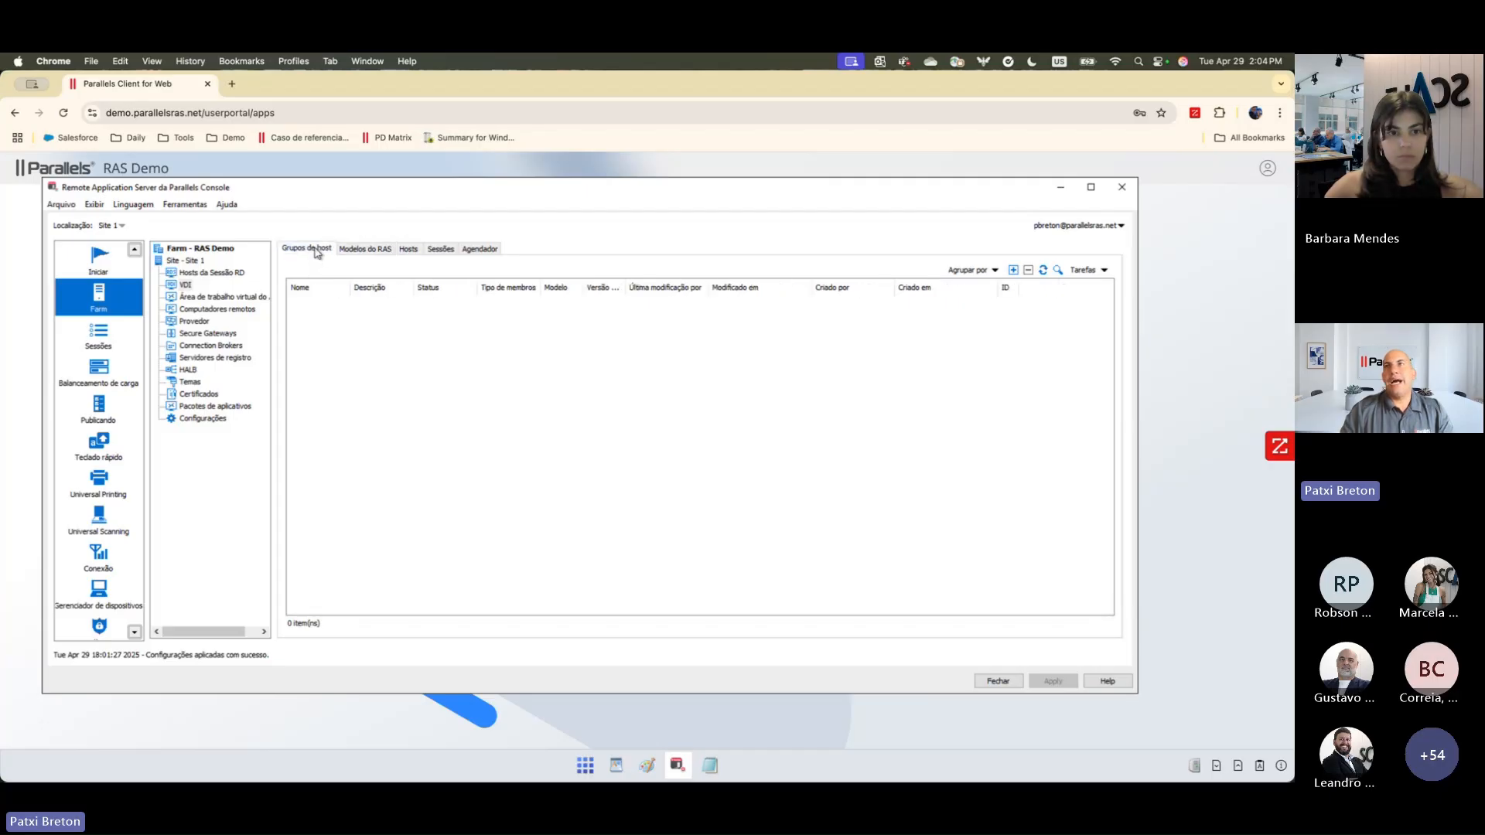
{"action": "left_click", "coordinate": [1013, 270]}
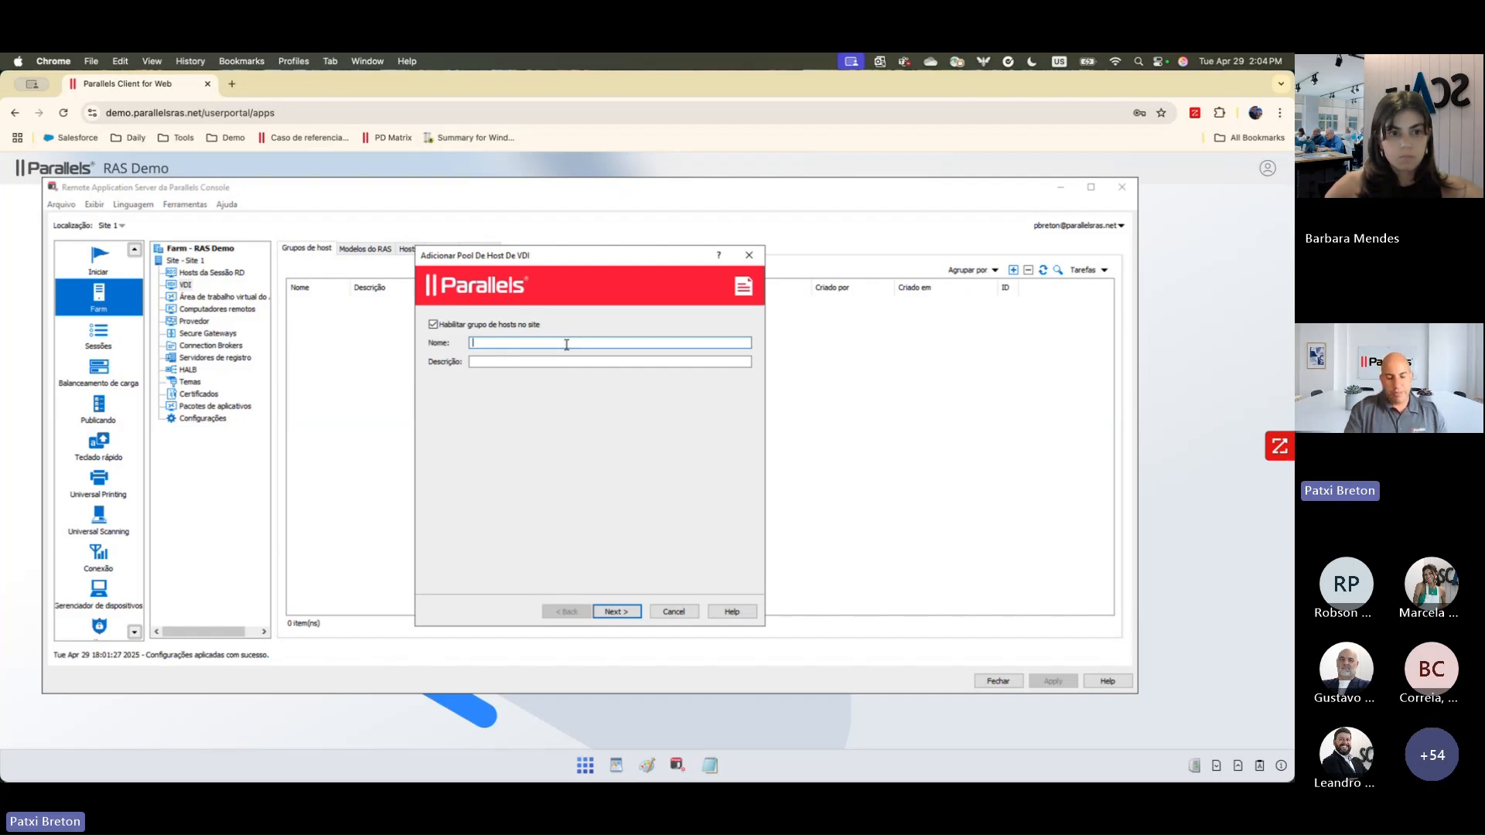
{"action": "type", "text": "Ventas"}
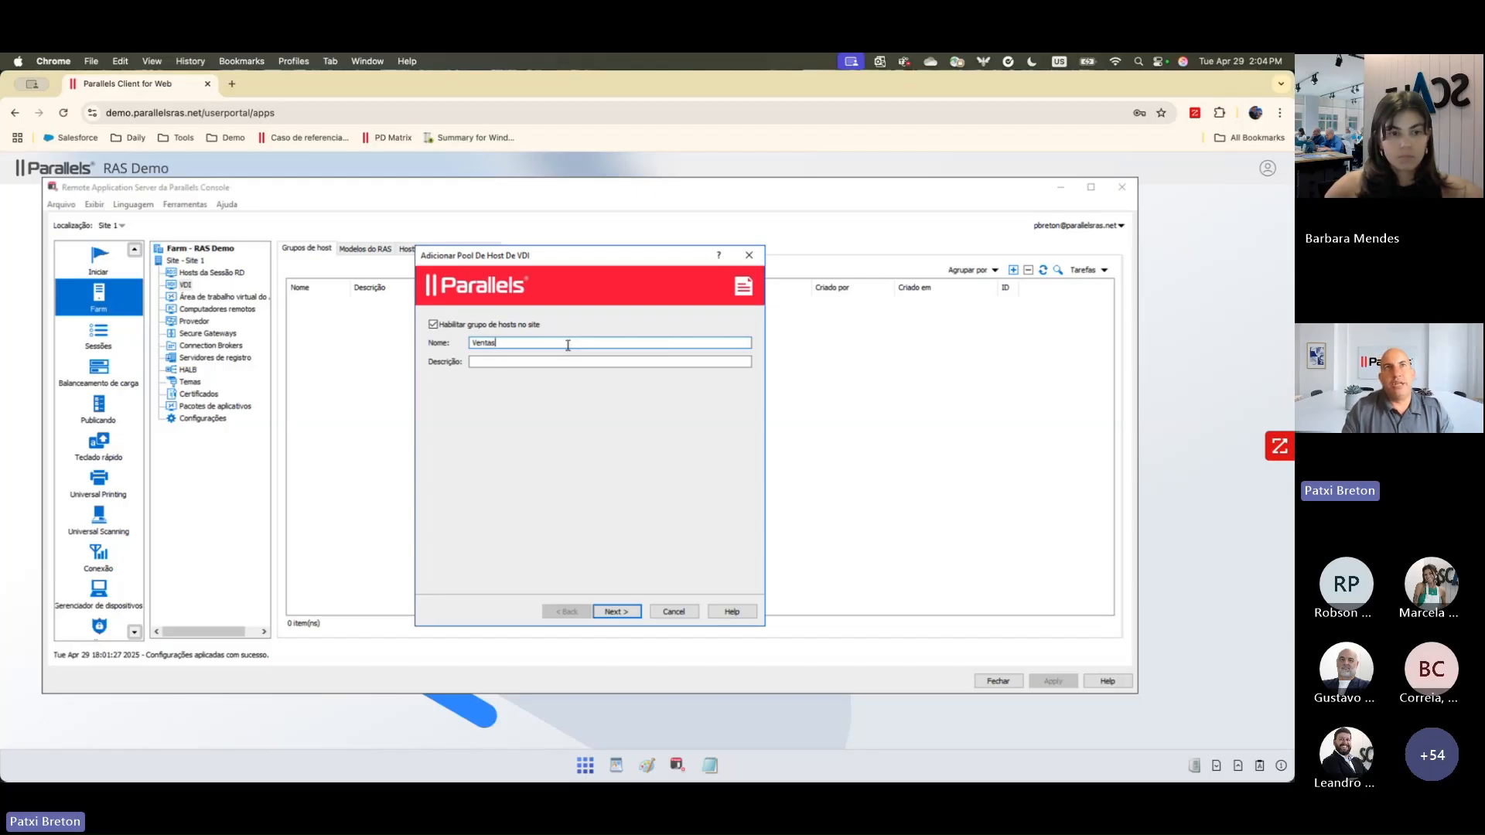
{"action": "left_click", "coordinate": [623, 615]}
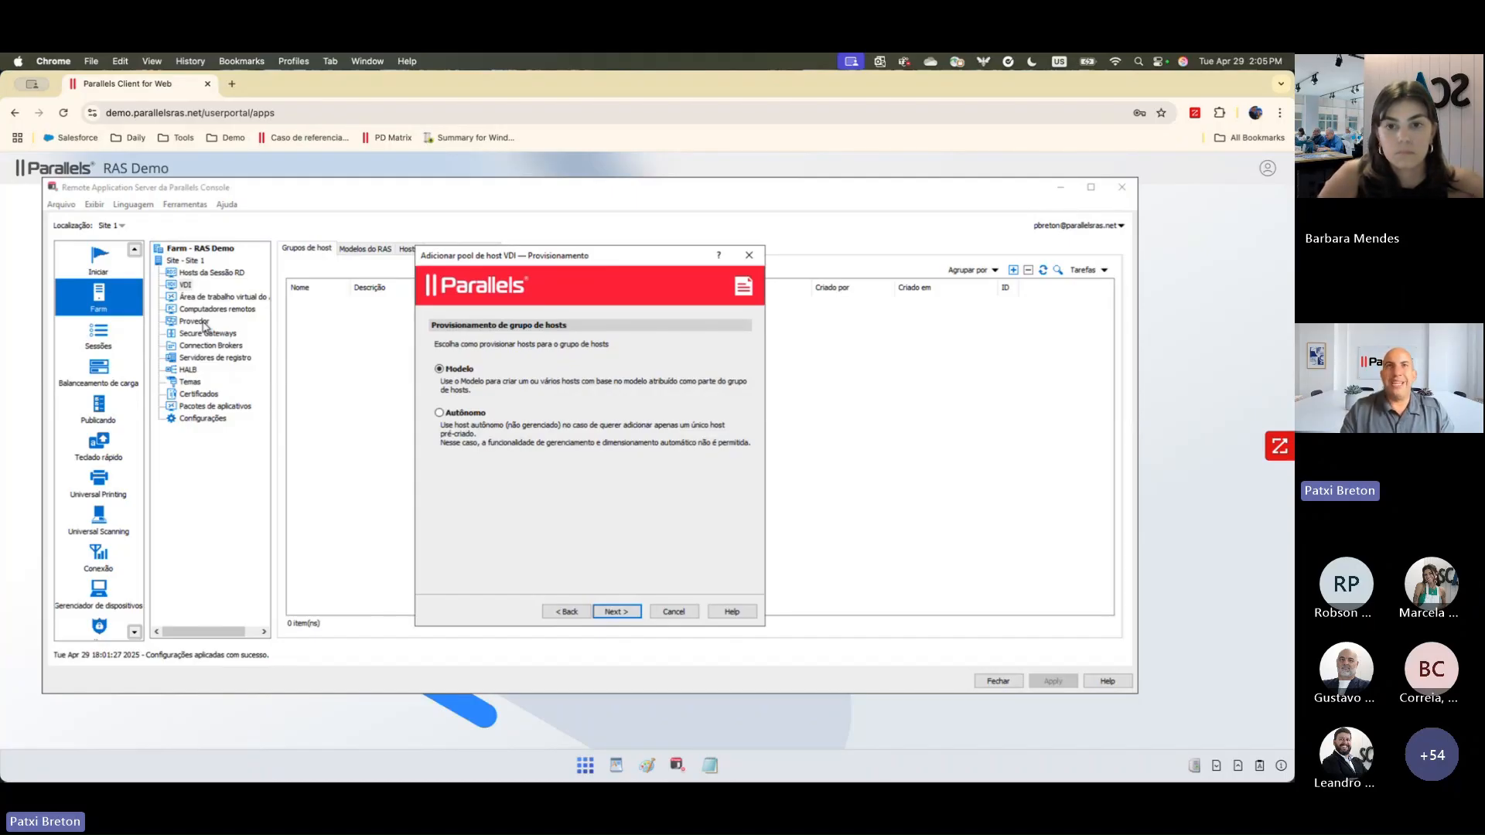
{"action": "left_click", "coordinate": [606, 613]}
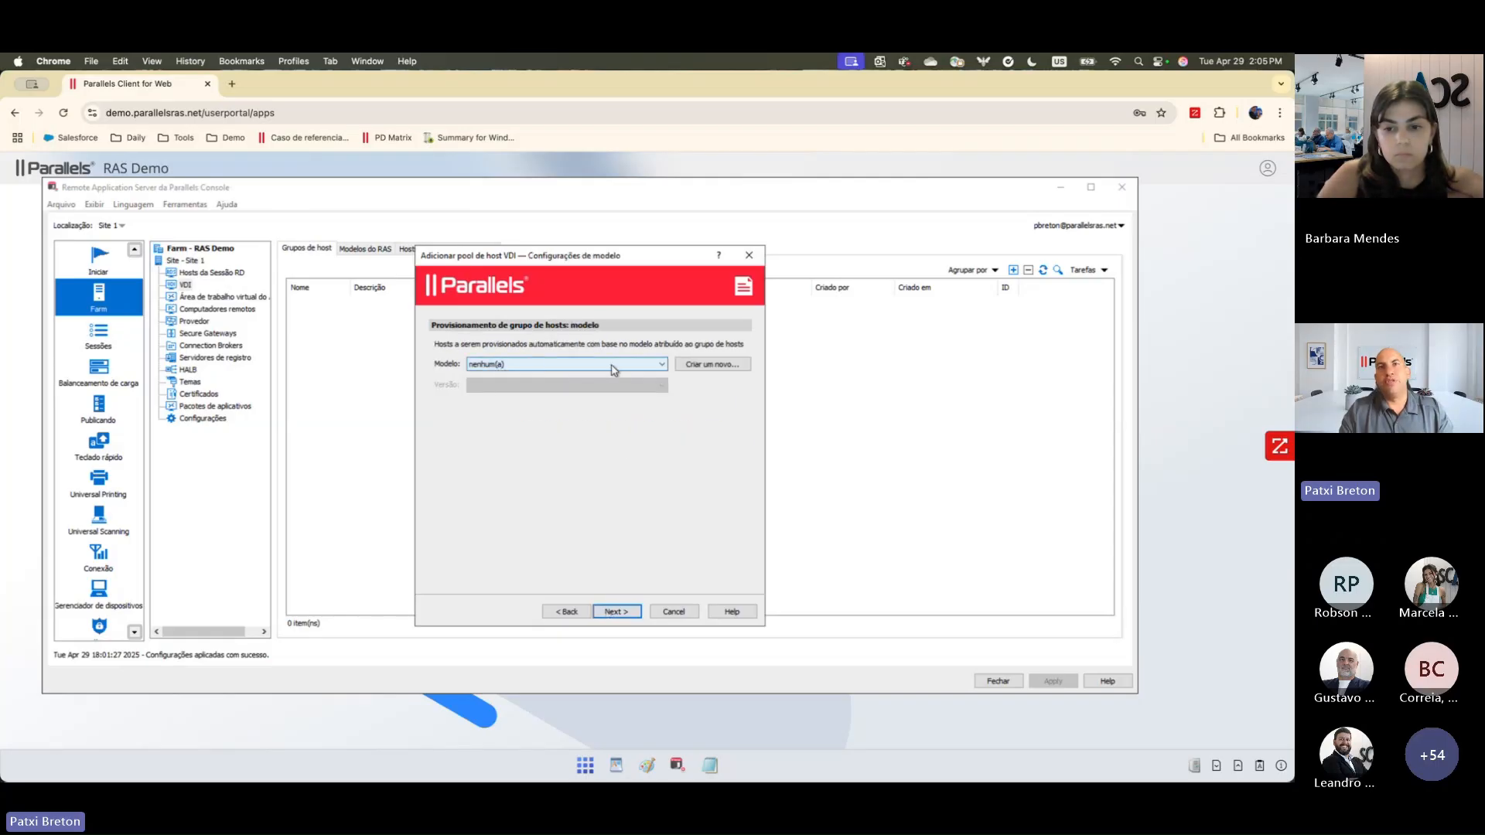
{"action": "left_click", "coordinate": [628, 368]}
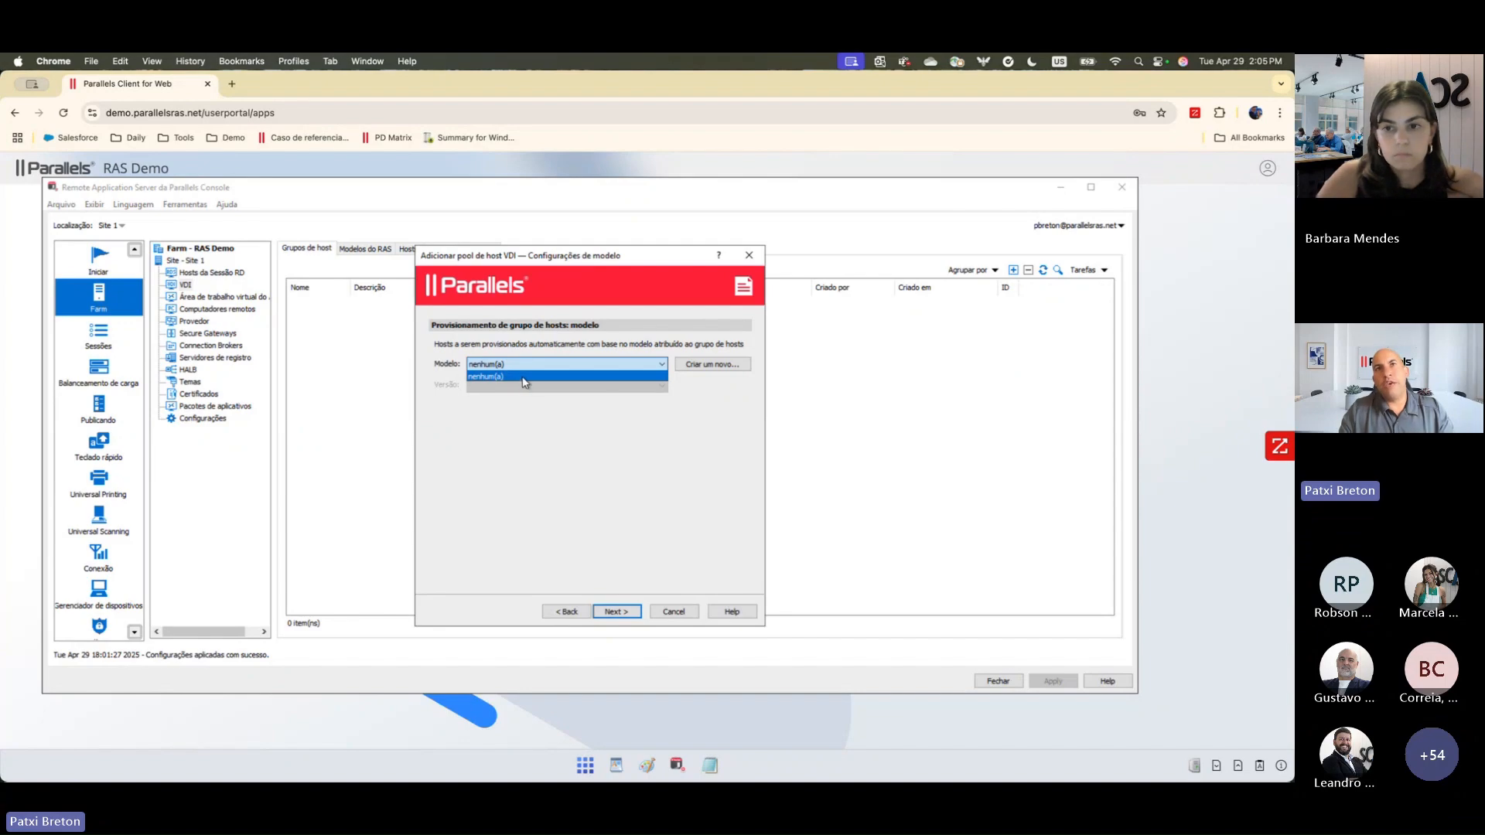
{"action": "left_click", "coordinate": [586, 457]}
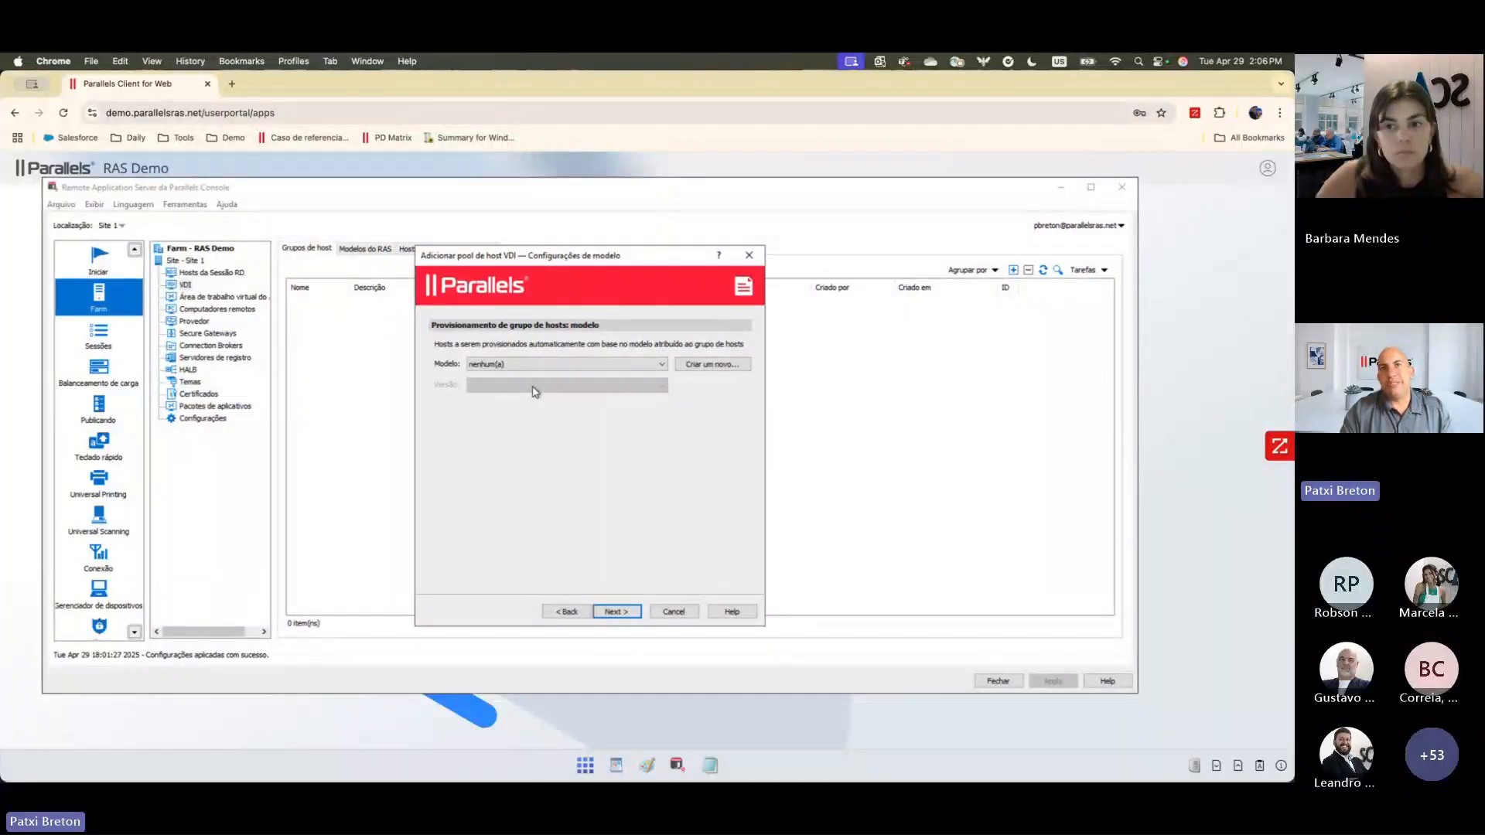
{"action": "left_click", "coordinate": [616, 612]}
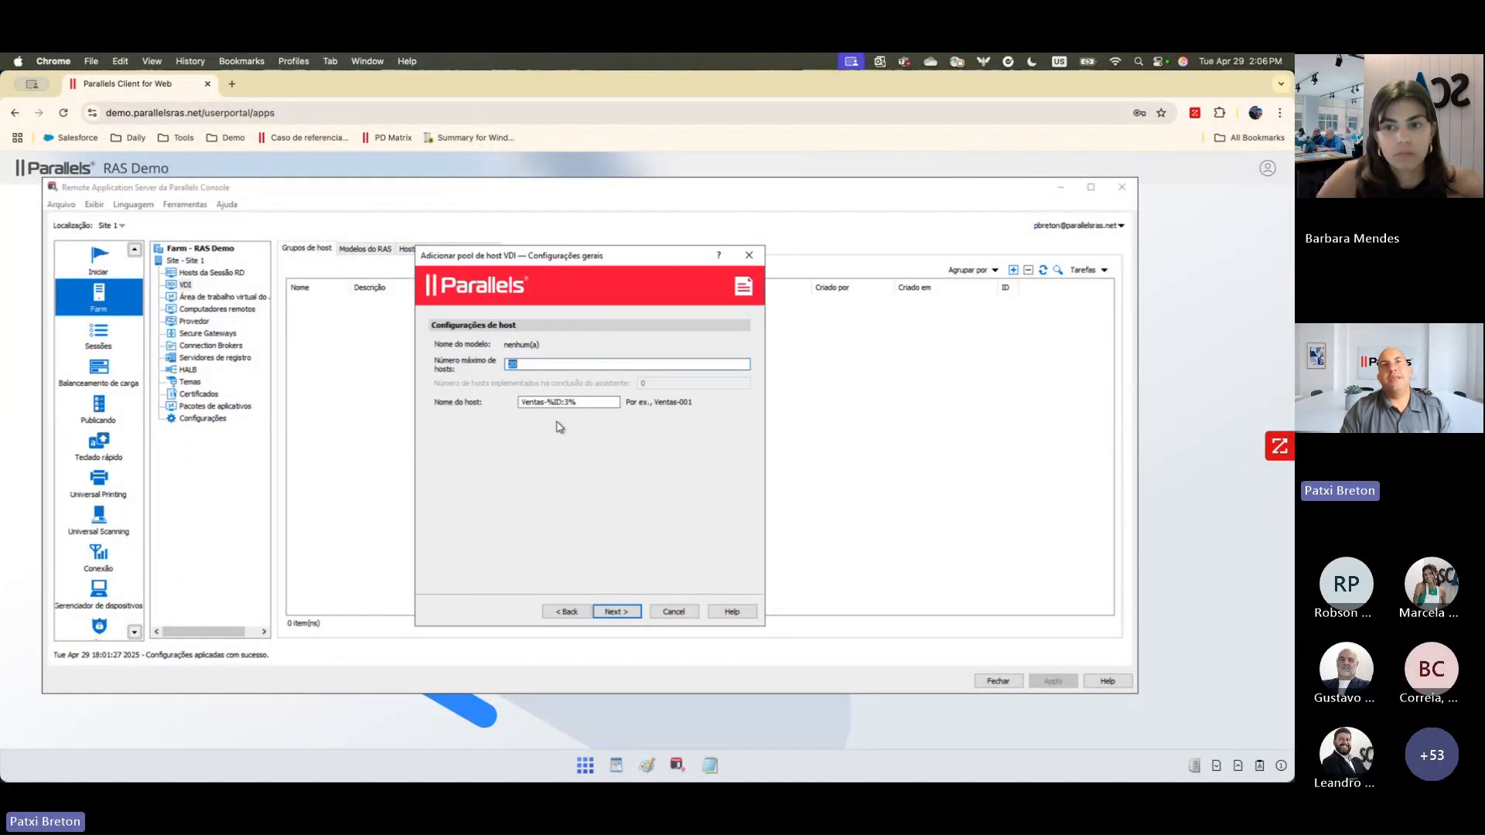
Step: Set the host pool's maximum number of hosts to 50 and the host name pattern to Venta-%ID:3%
{"action": "left_click", "coordinate": [534, 364]}
{"action": "left_click_drag", "start_coordinate": [534, 364], "coordinate": [477, 362]}
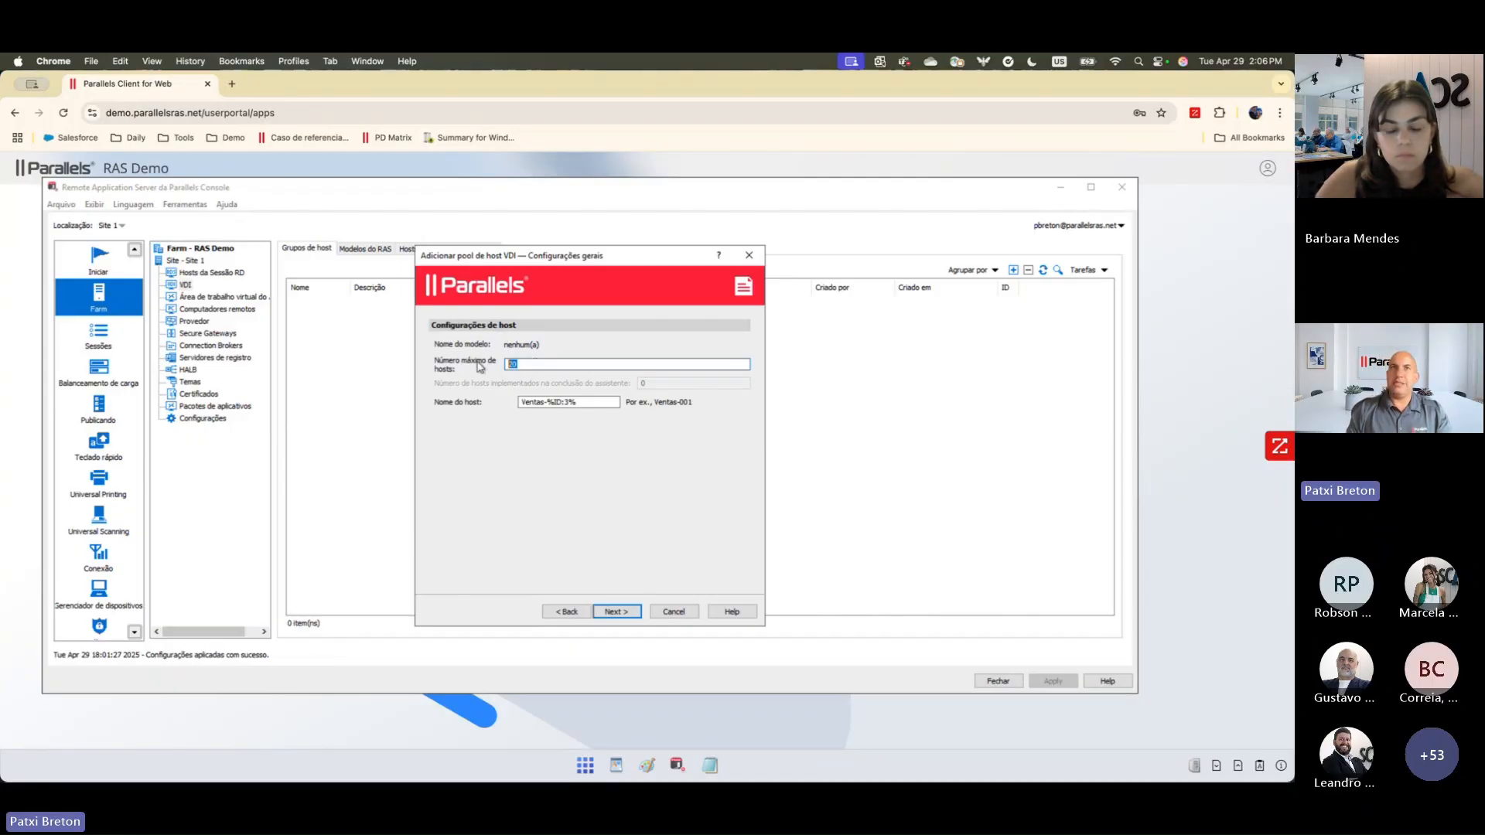
{"action": "type", "text": "50"}
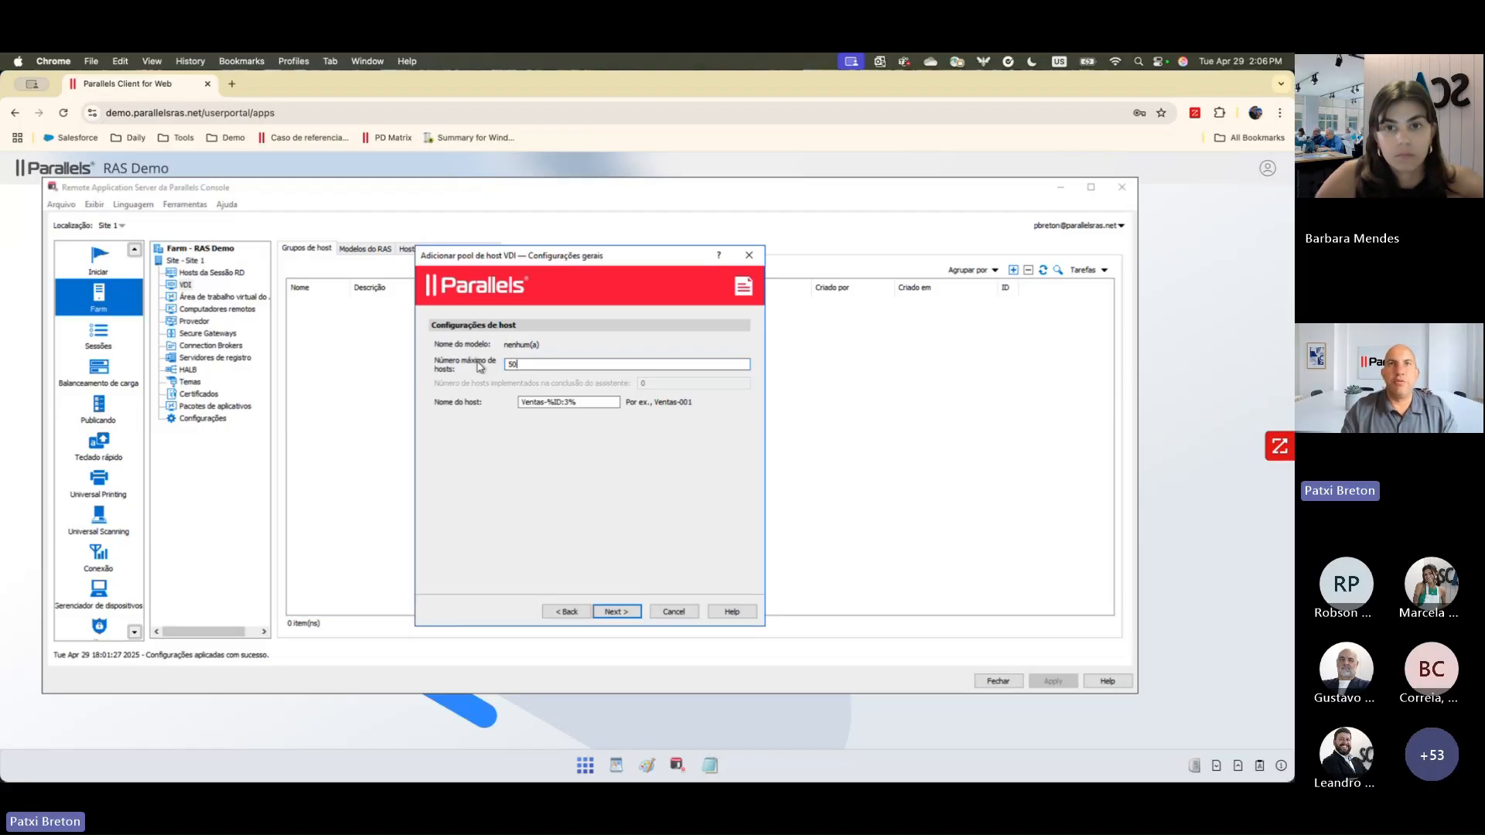
{"action": "left_click", "coordinate": [539, 403]}
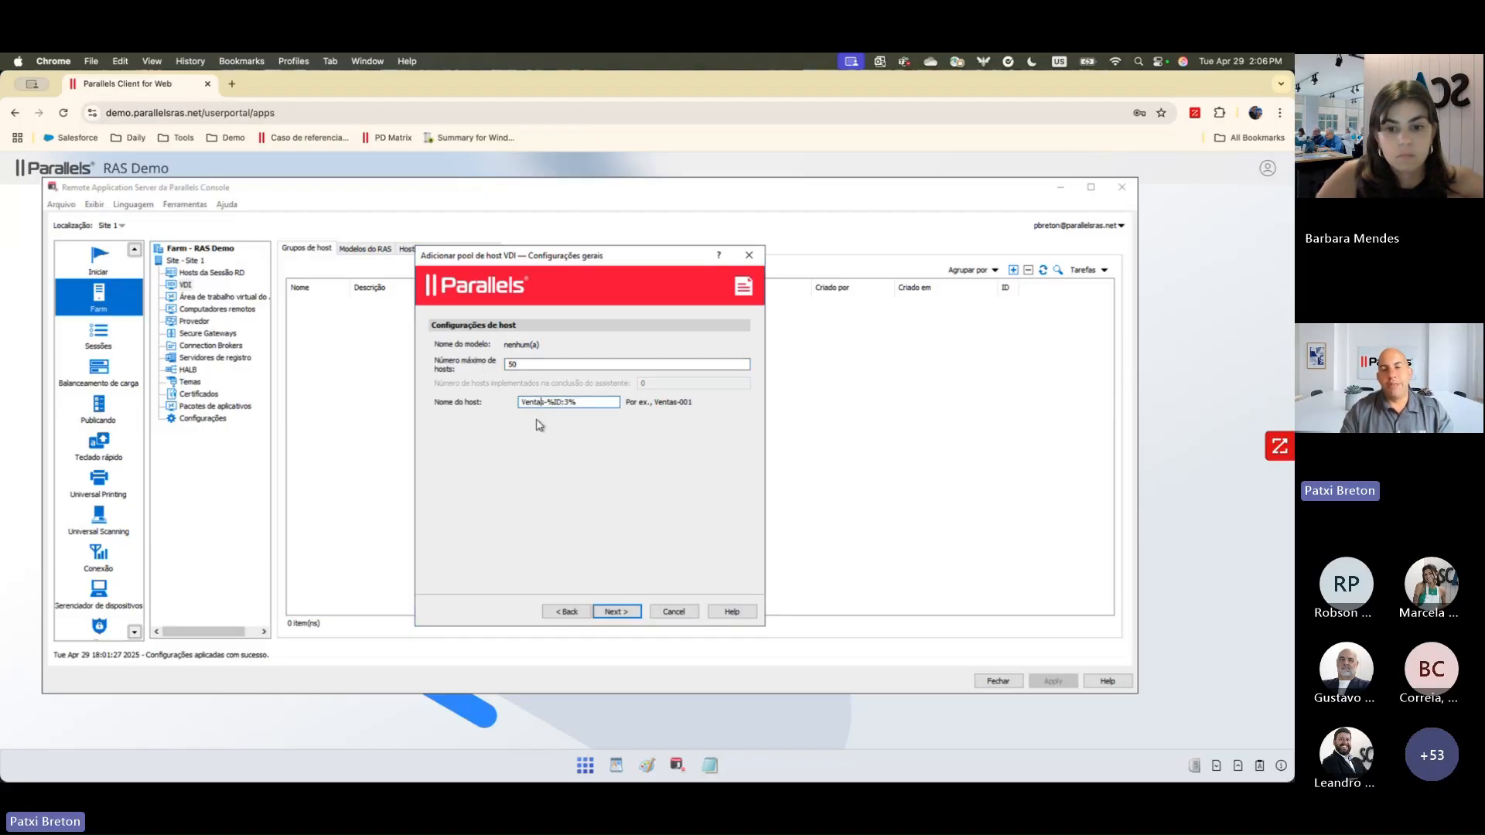
{"action": "key", "text": "BackSpace"}
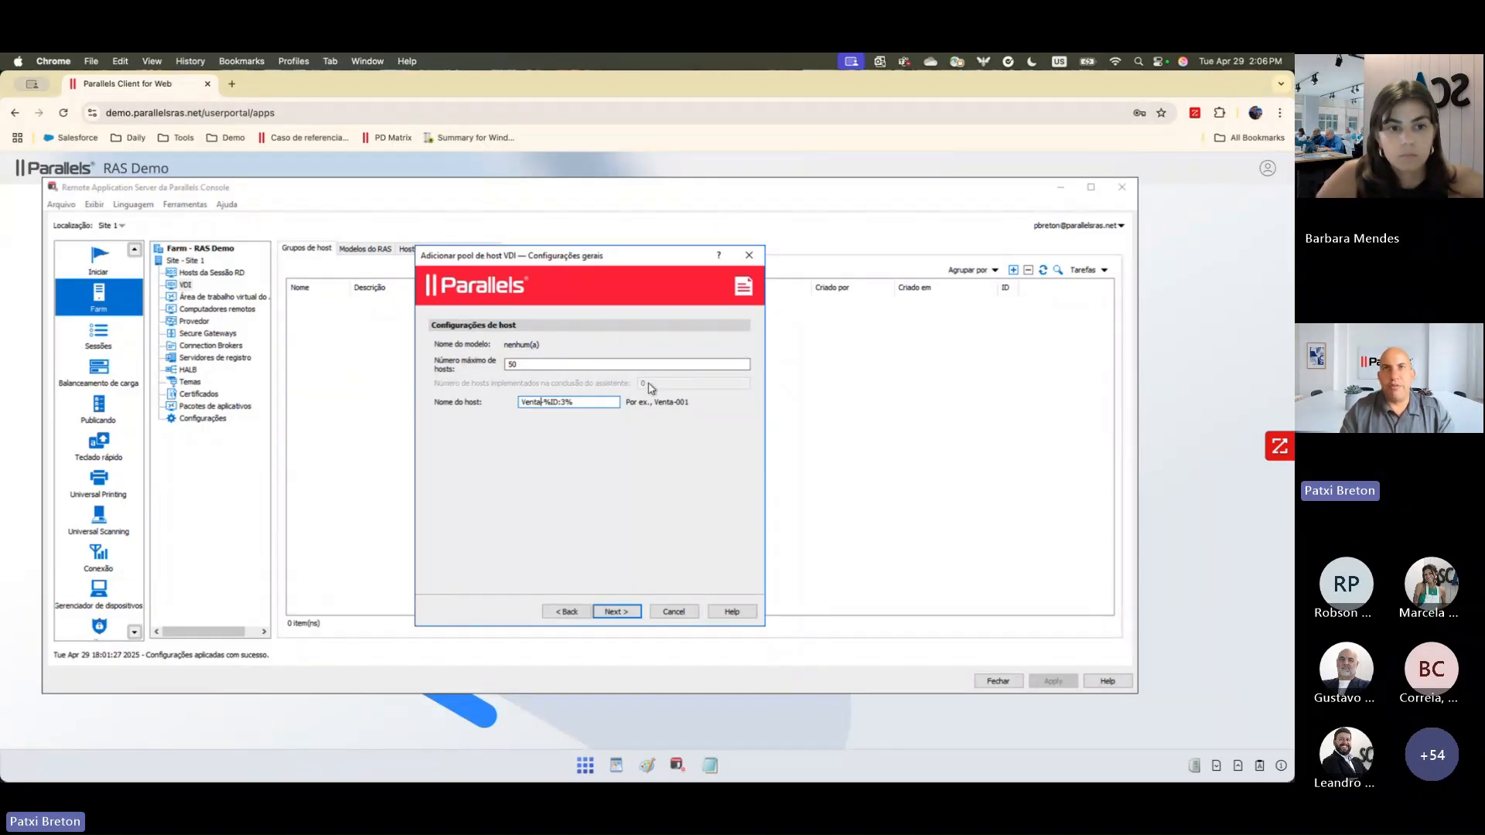
{"action": "left_click", "coordinate": [616, 612]}
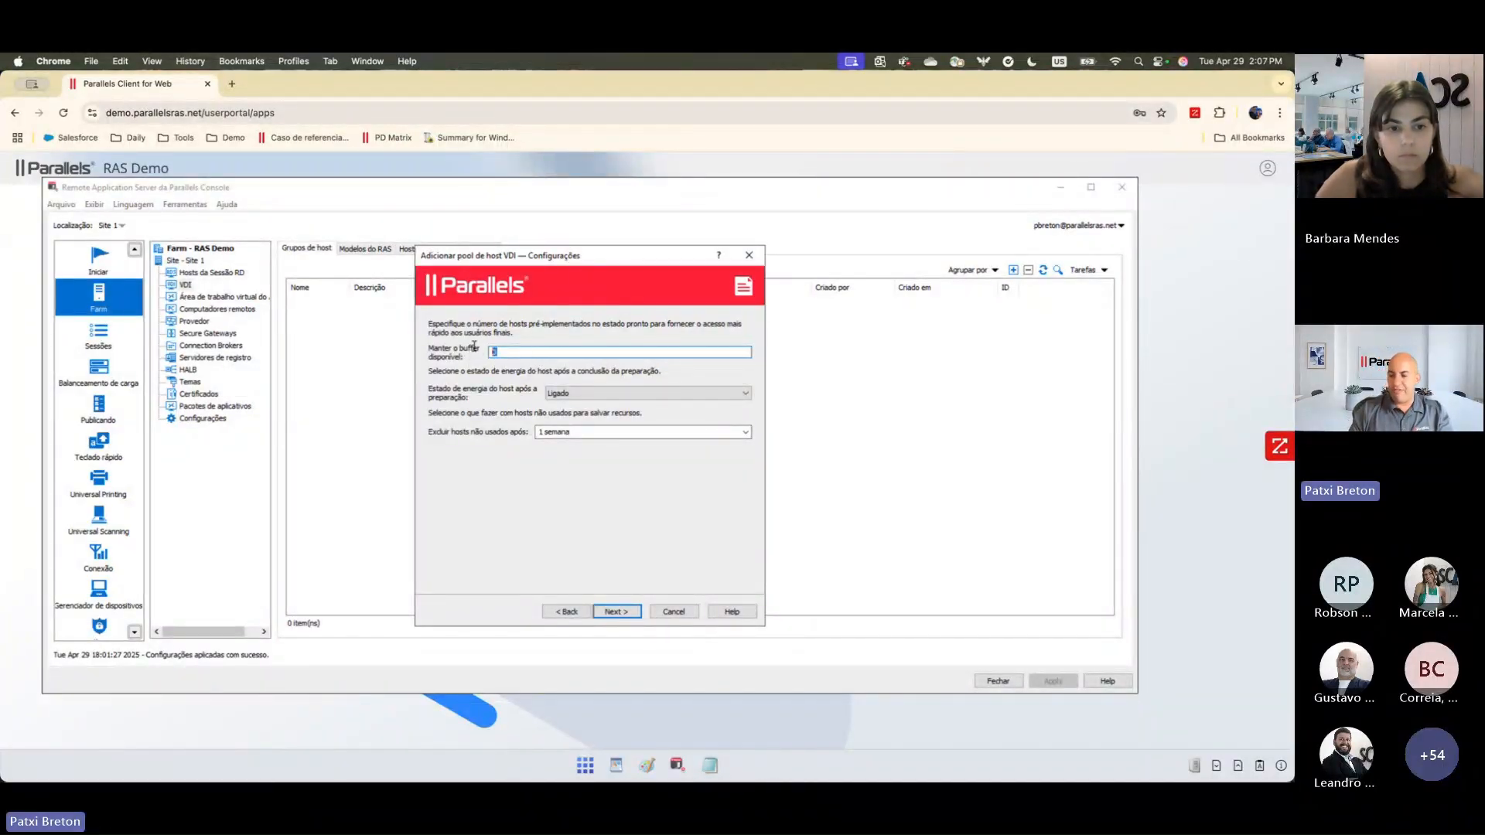
Step: Set the available host buffer to 10, keep the power state Ligado, and delete unused hosts after 5 minutos
{"action": "type", "text": "10"}
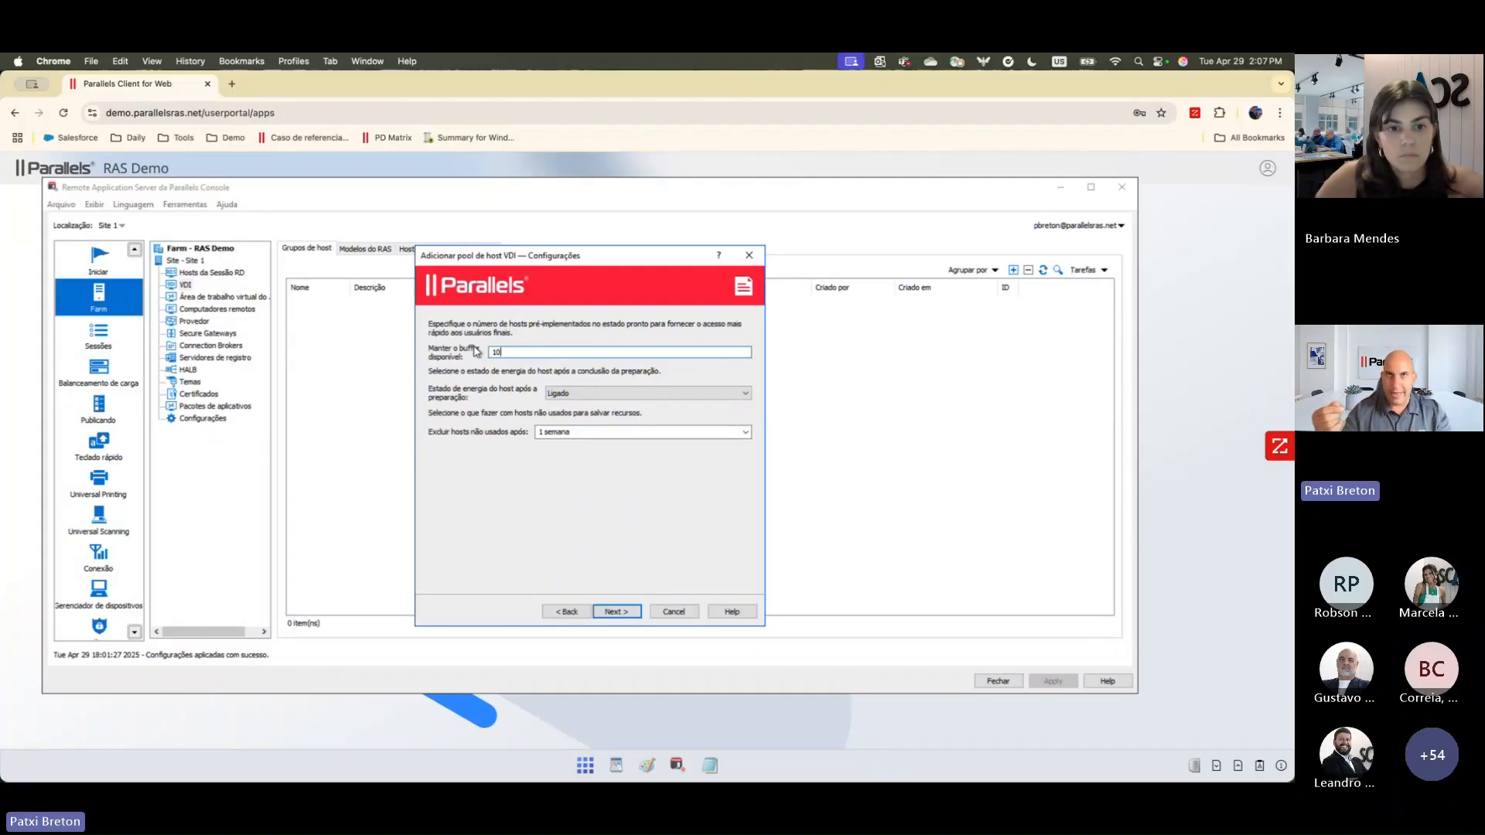
{"action": "left_click", "coordinate": [604, 396]}
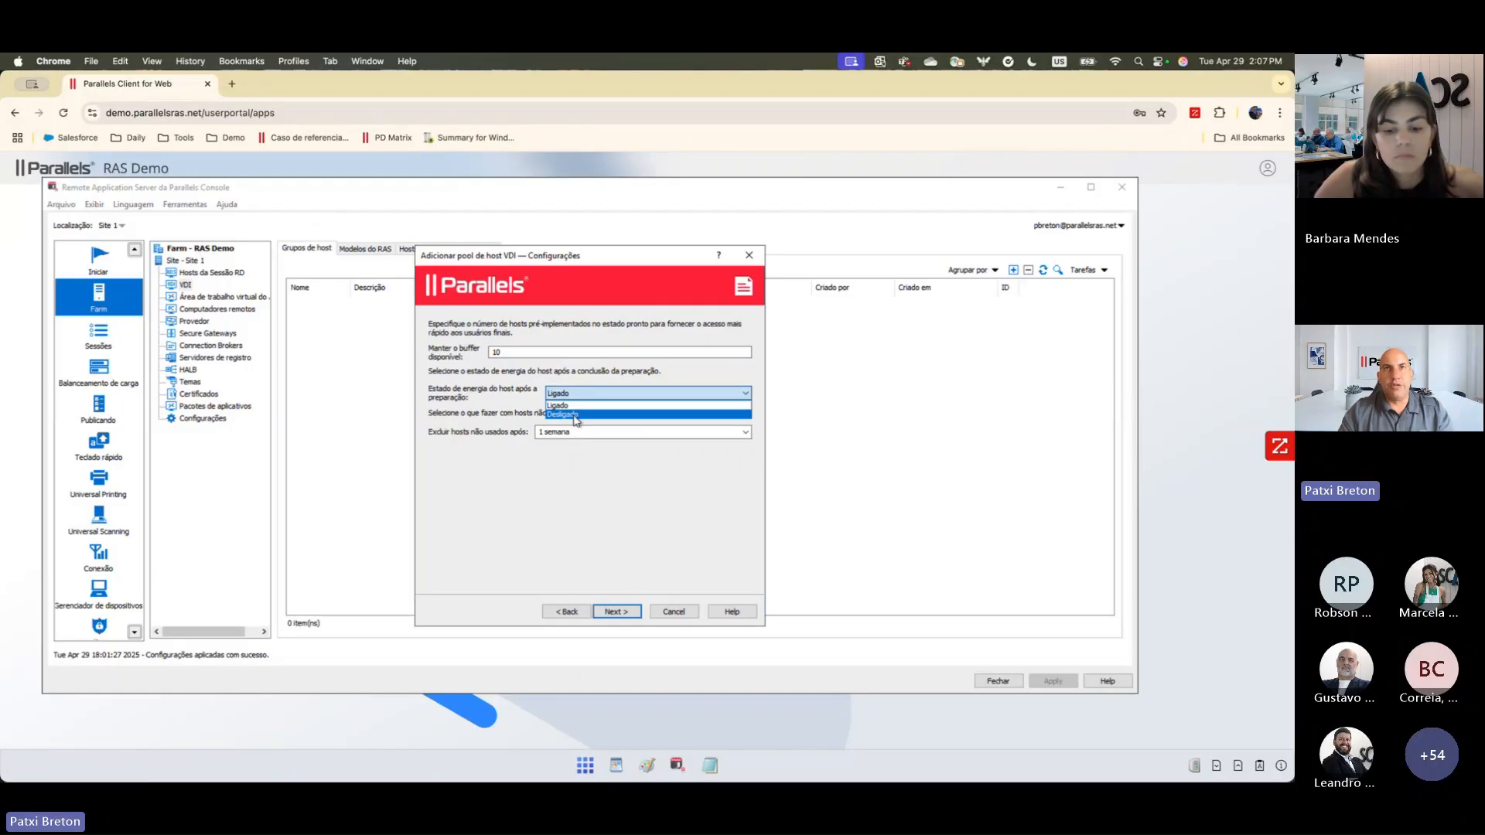
{"action": "left_click", "coordinate": [590, 457]}
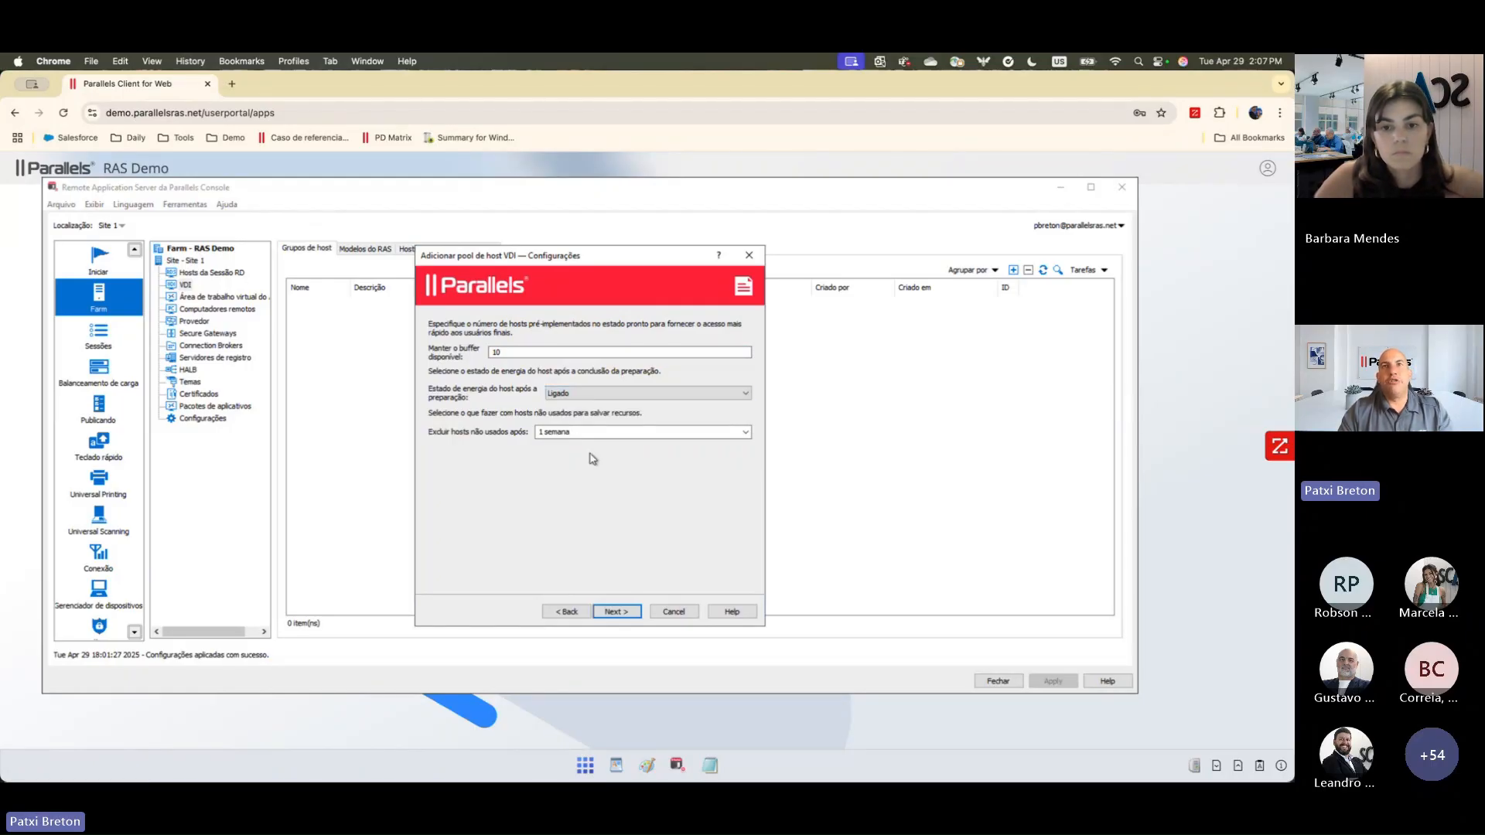
{"action": "left_click", "coordinate": [746, 433]}
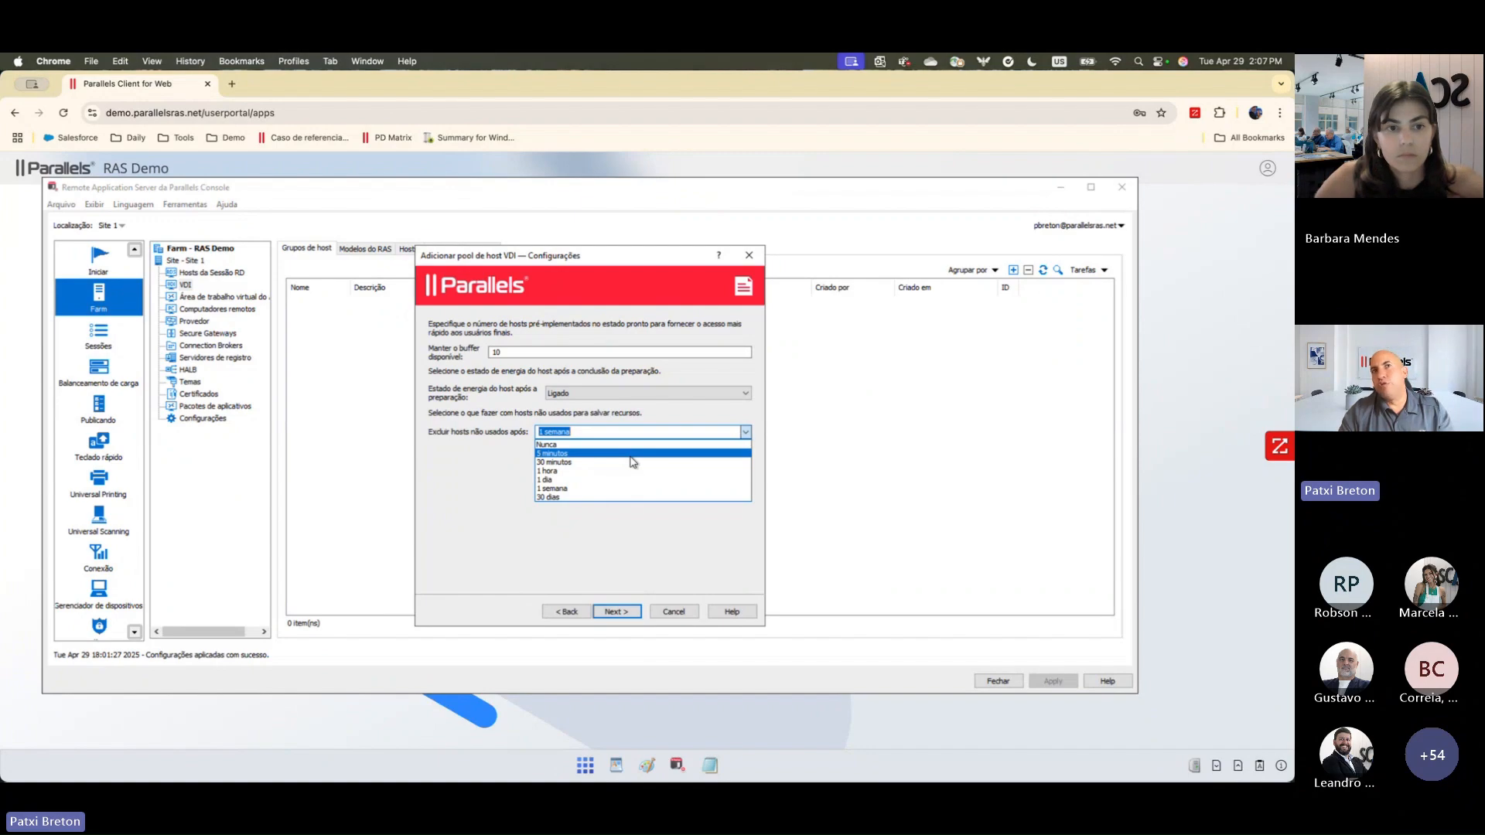
{"action": "left_click", "coordinate": [630, 455]}
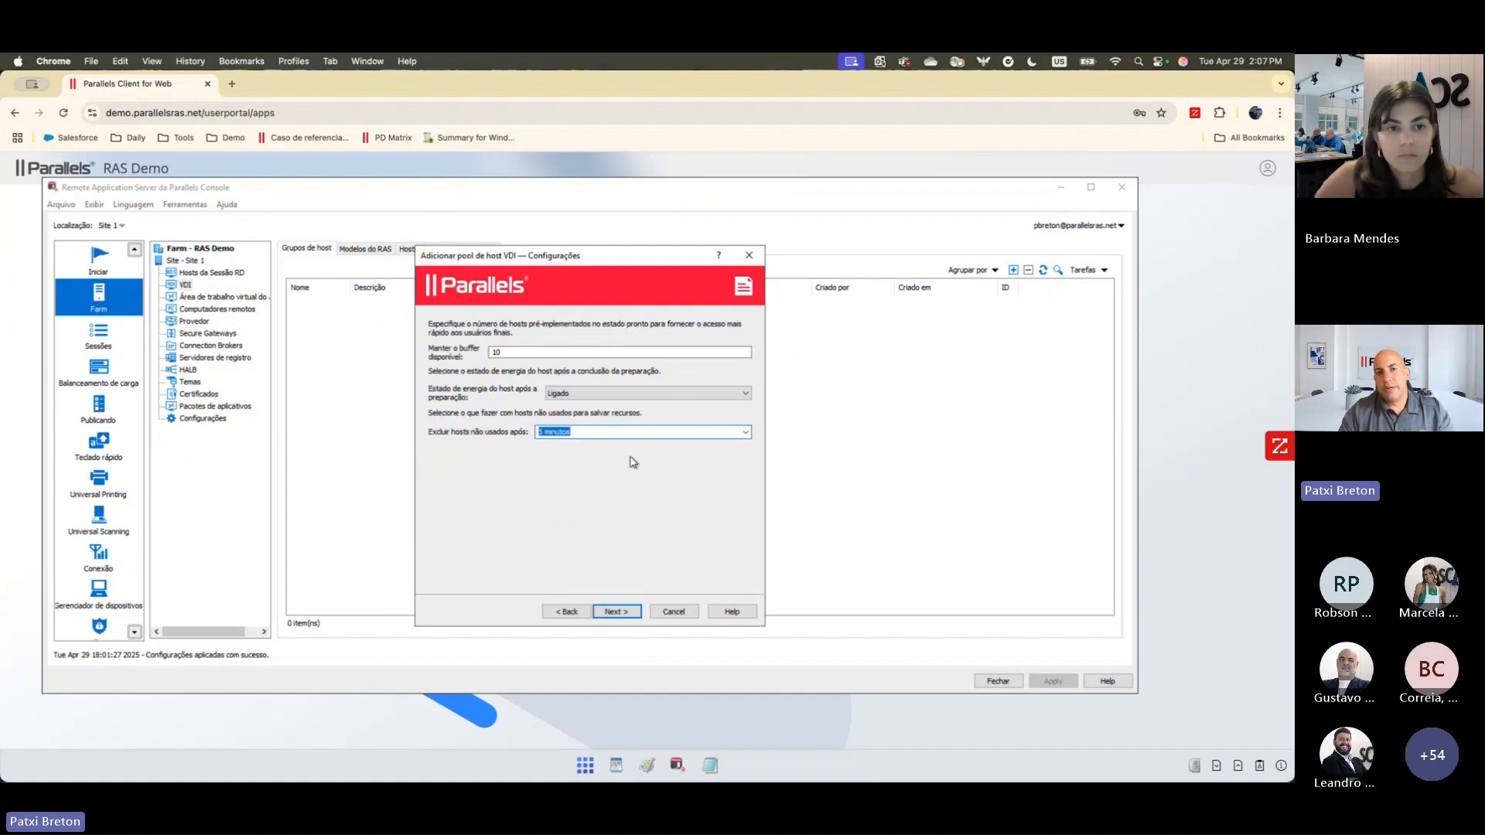
{"action": "left_click", "coordinate": [615, 613]}
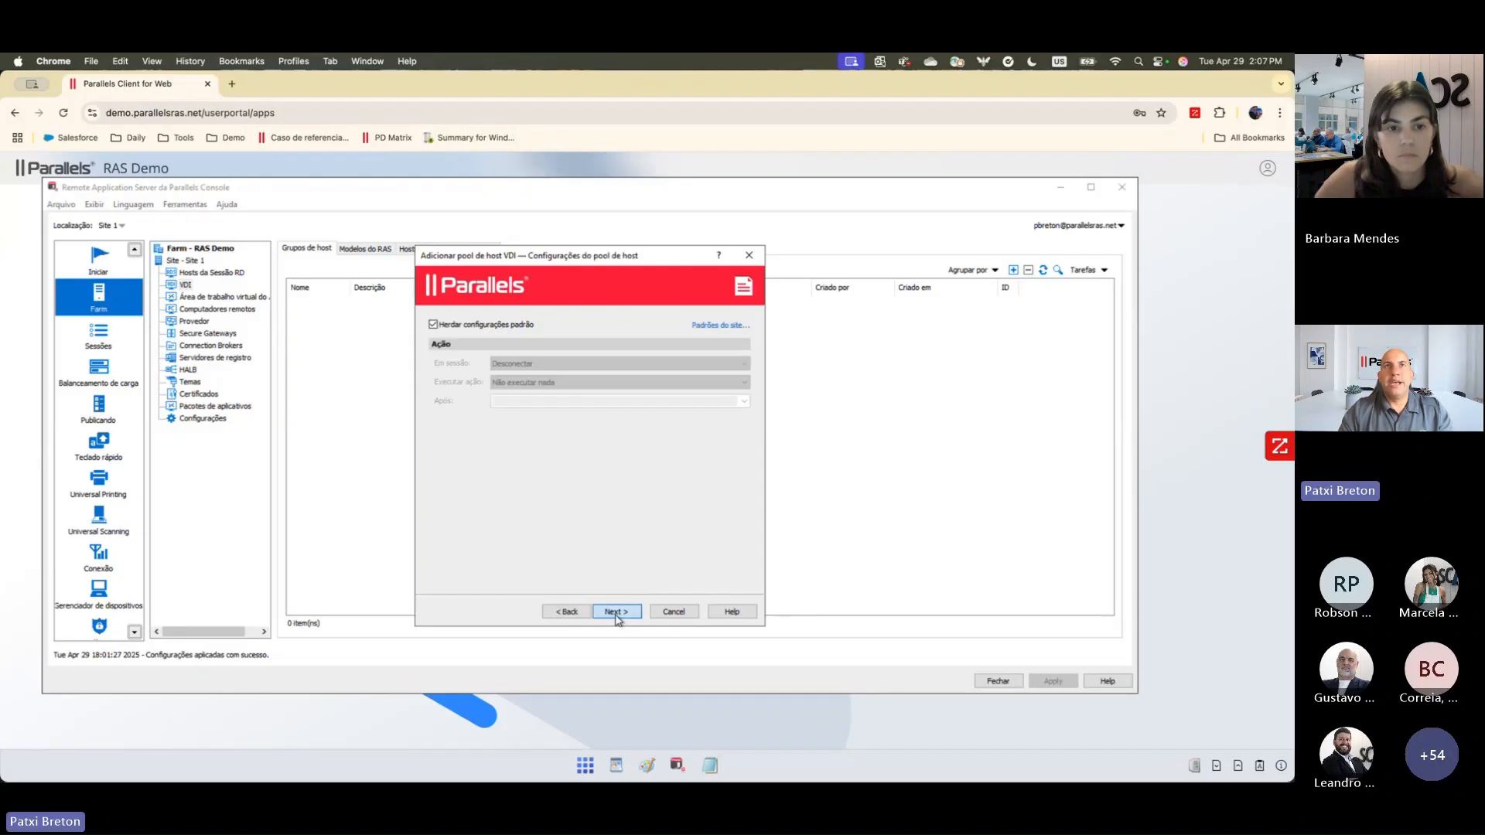
Step: Override the host pool's inherited settings with session action Fazer logoff, followed by Encerrar with the delay set to Imediato
{"action": "left_click", "coordinate": [434, 324]}
{"action": "left_click", "coordinate": [559, 367]}
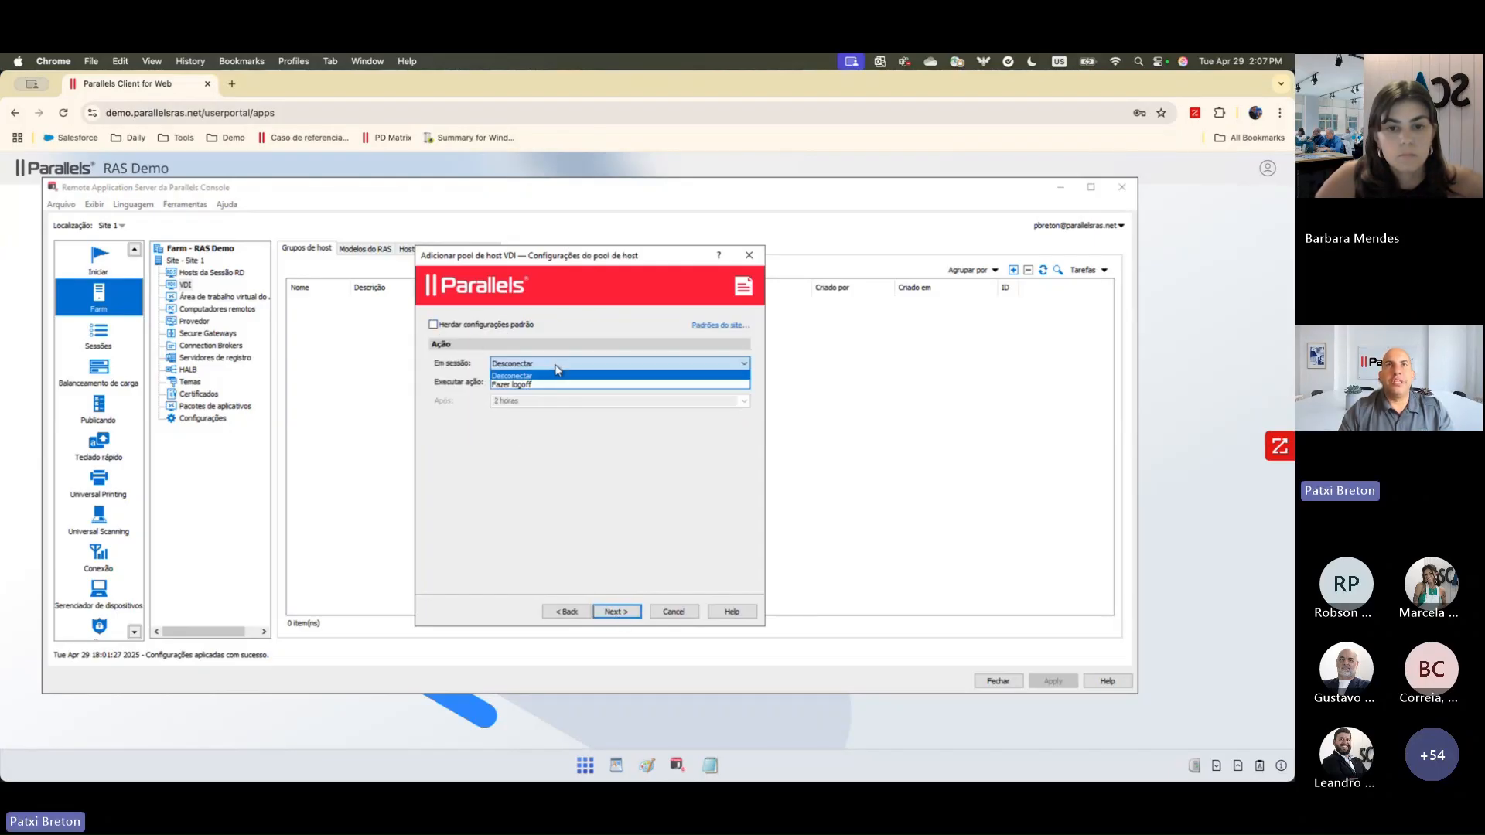
{"action": "left_click", "coordinate": [534, 384]}
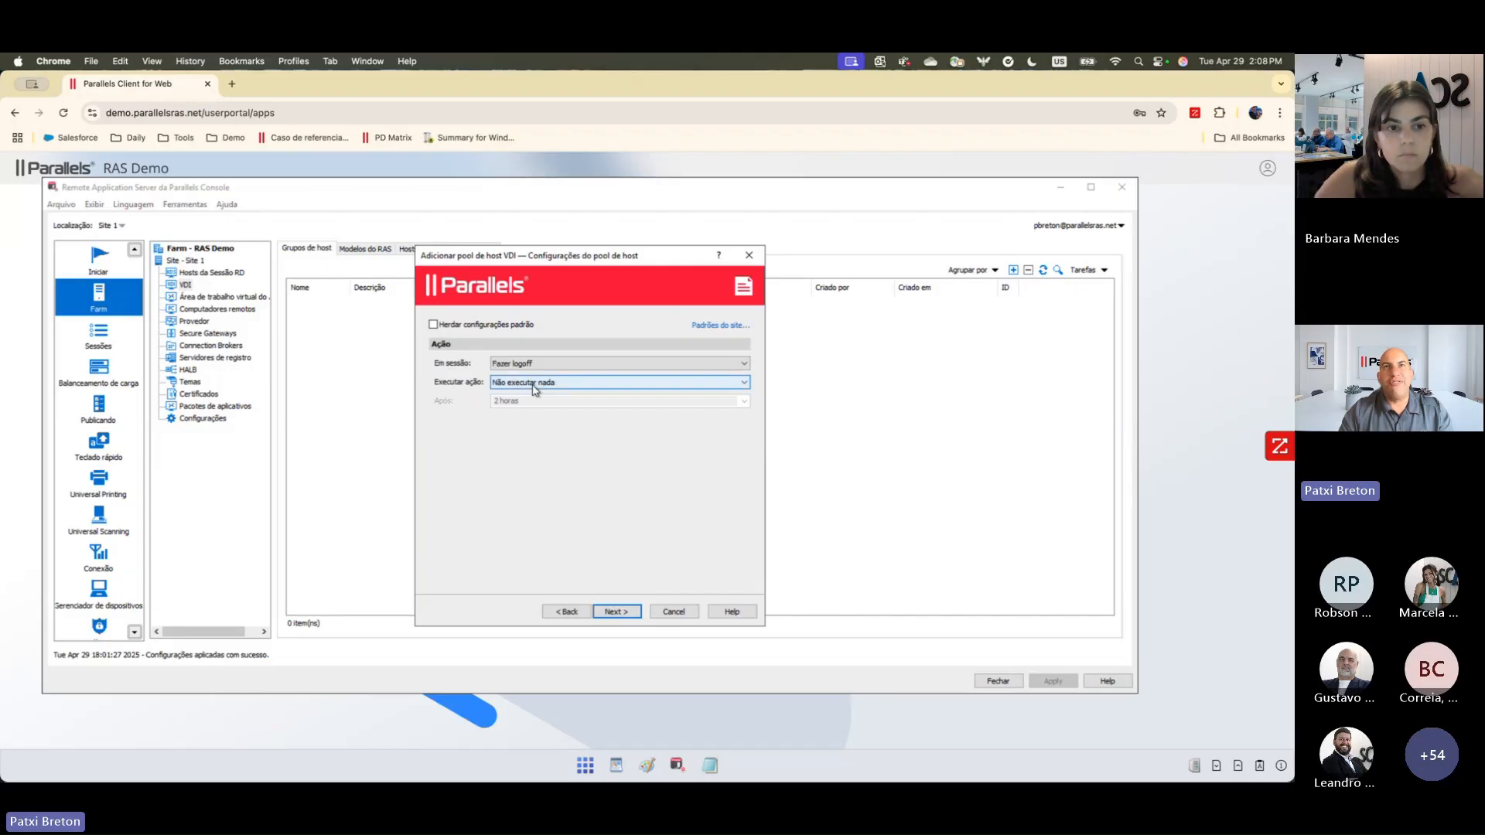
{"action": "left_click", "coordinate": [534, 385]}
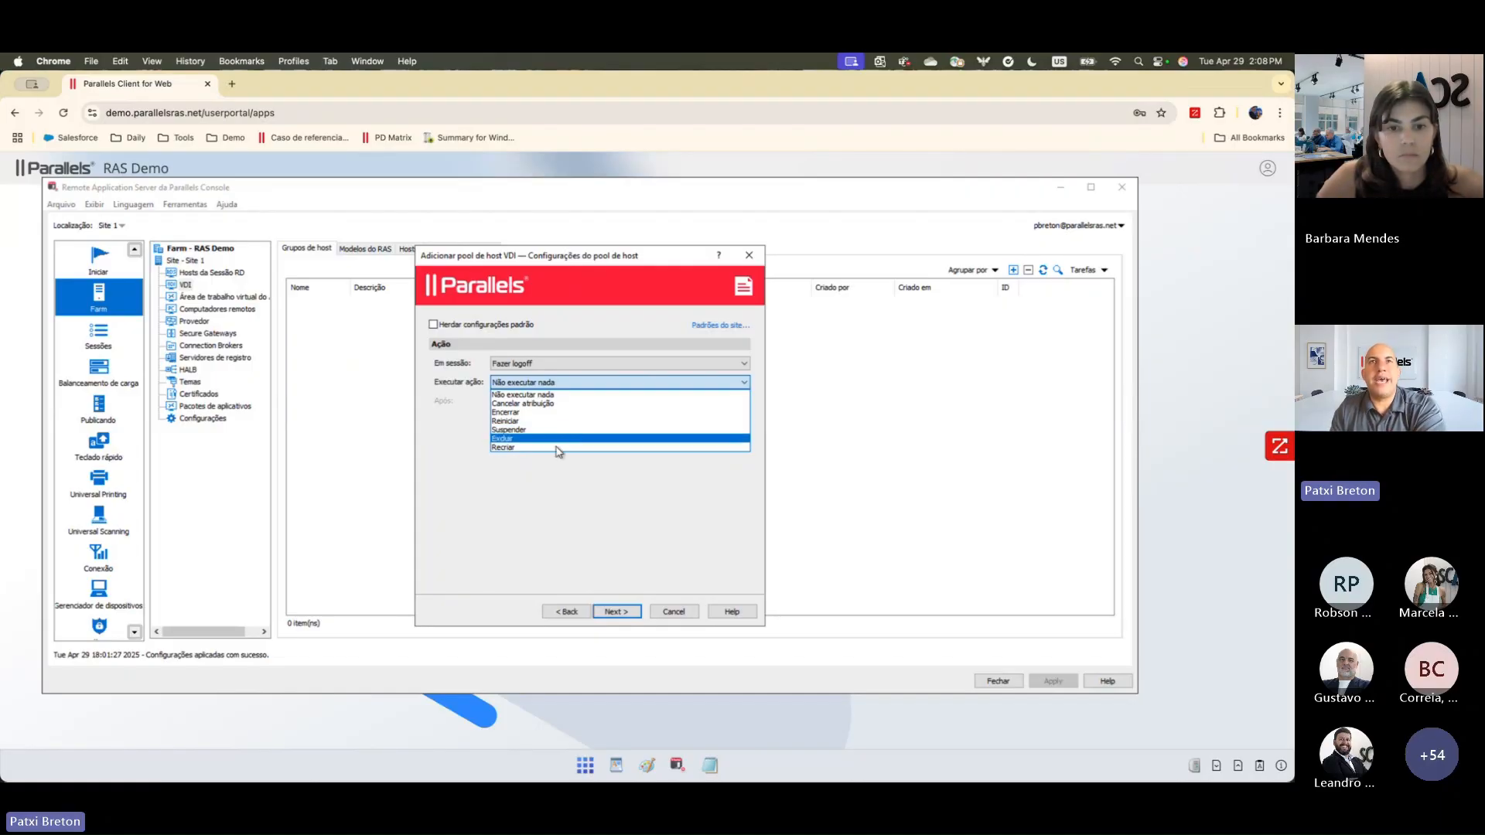
{"action": "left_click", "coordinate": [600, 507]}
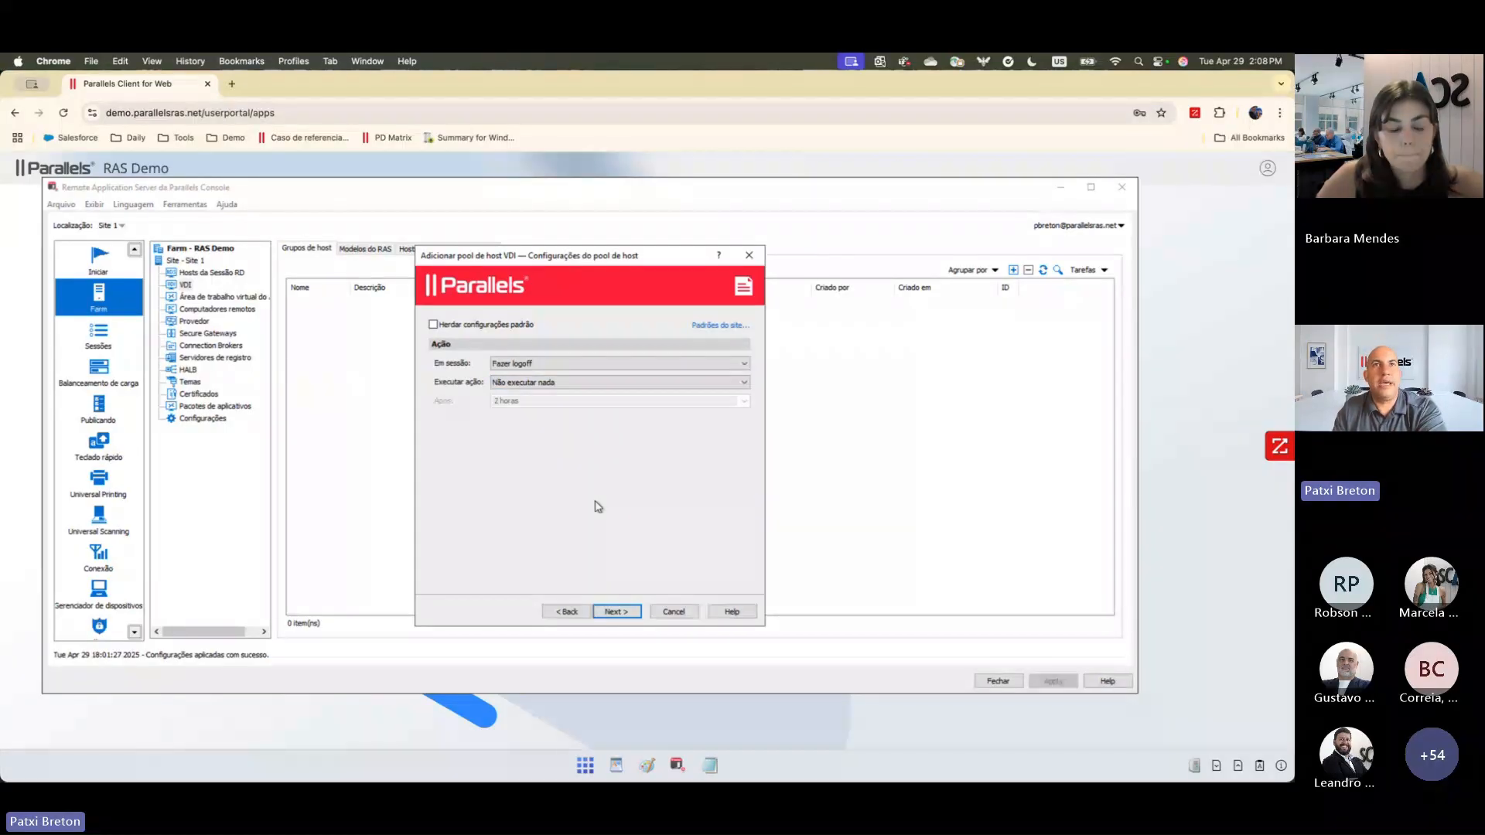
{"action": "left_click", "coordinate": [514, 384]}
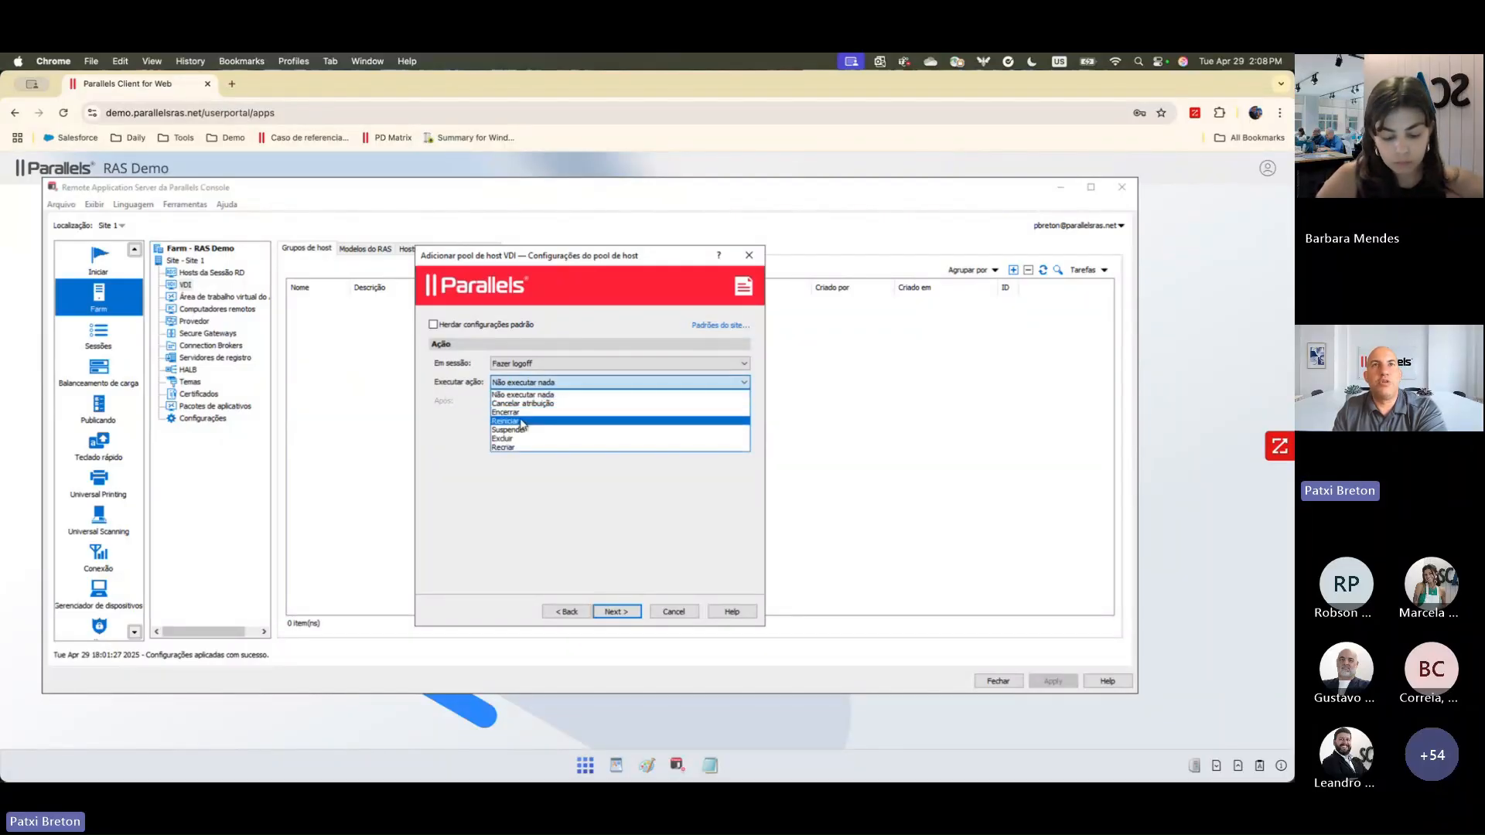
{"action": "left_click", "coordinate": [530, 414]}
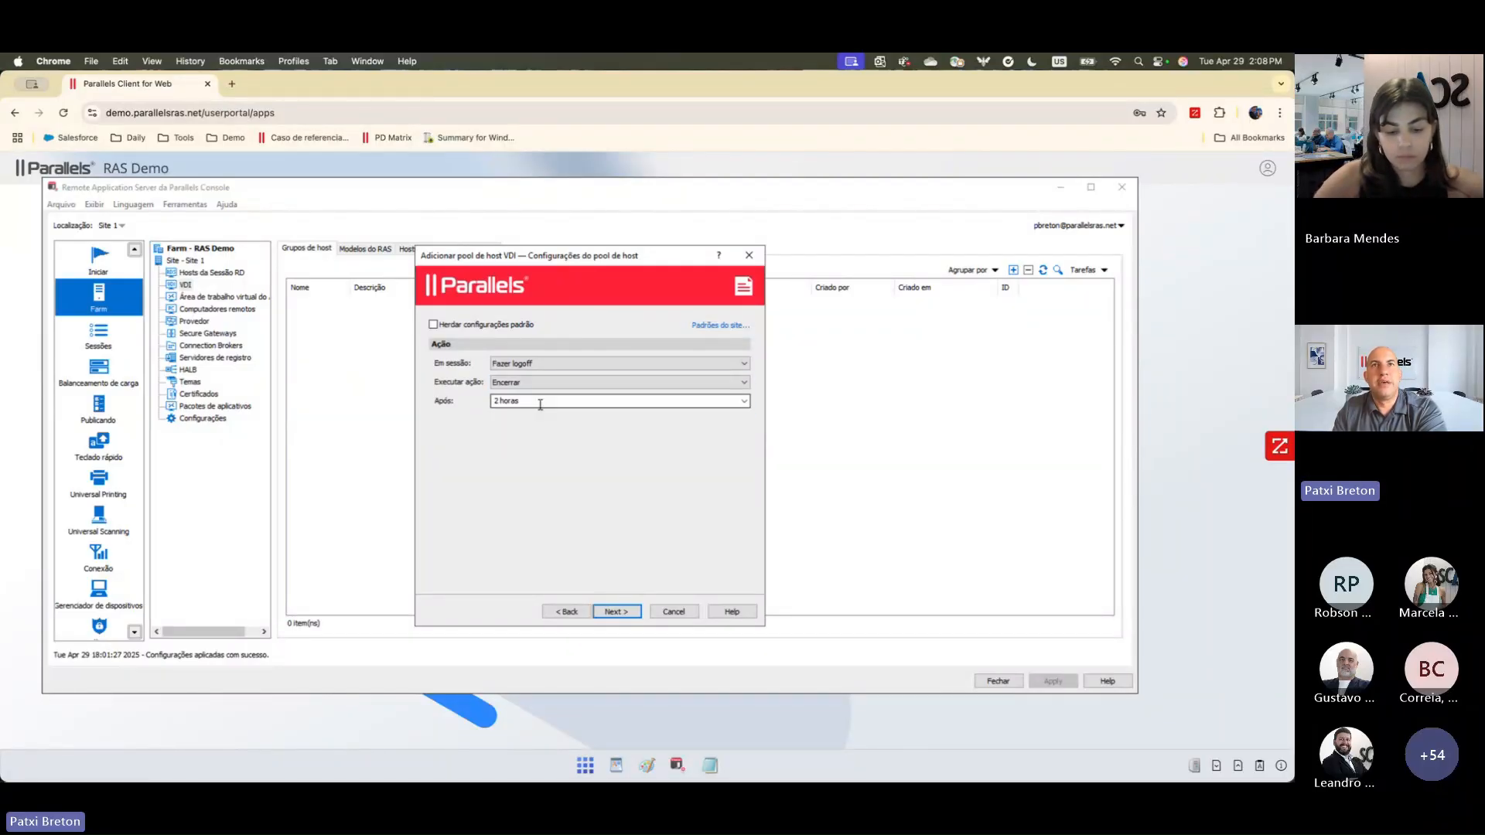
{"action": "left_click", "coordinate": [541, 401]}
{"action": "left_click", "coordinate": [745, 403]}
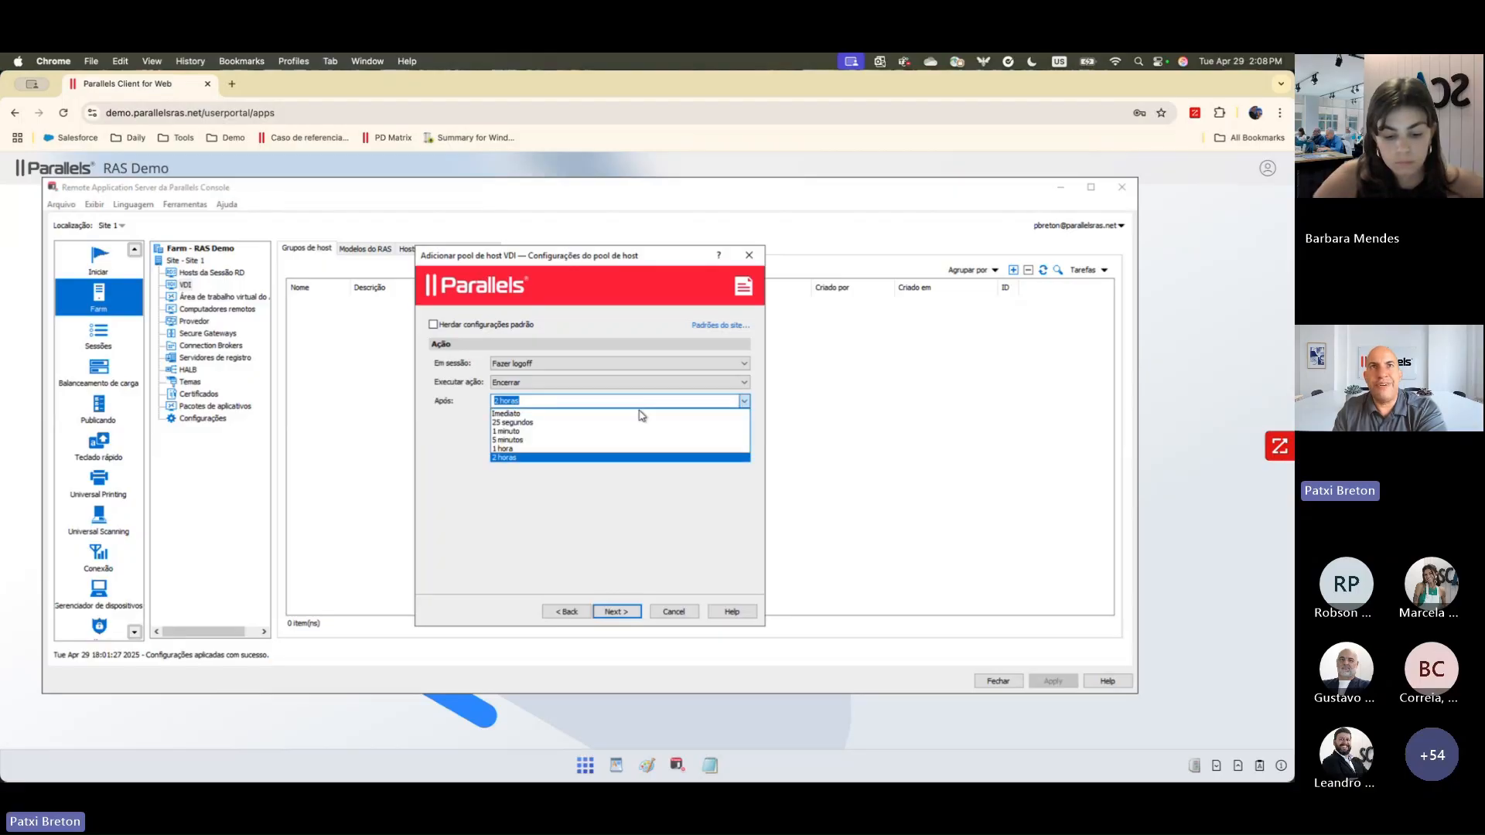
{"action": "left_click", "coordinate": [603, 412]}
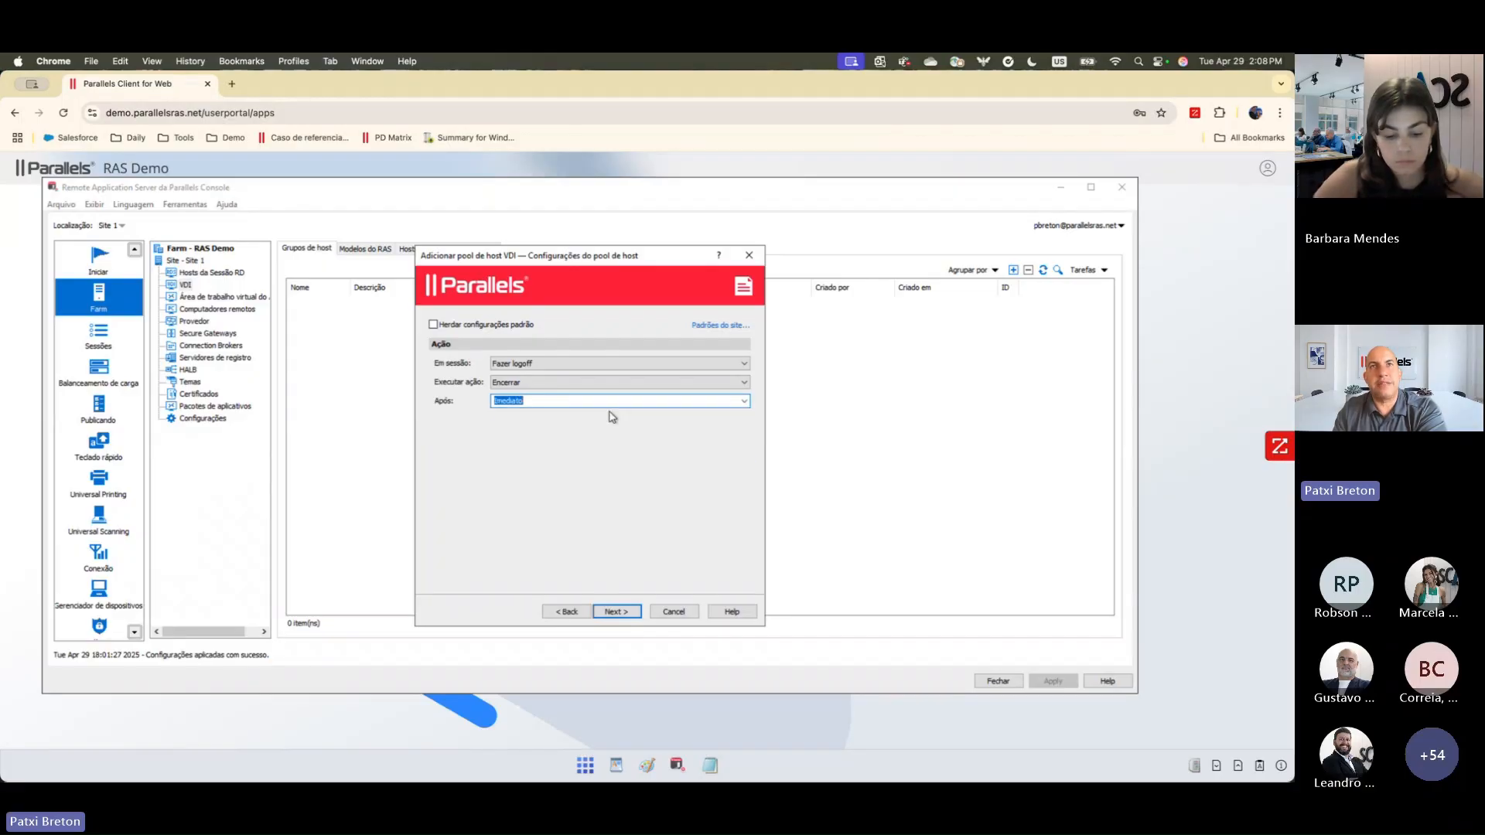
{"action": "left_click", "coordinate": [616, 612]}
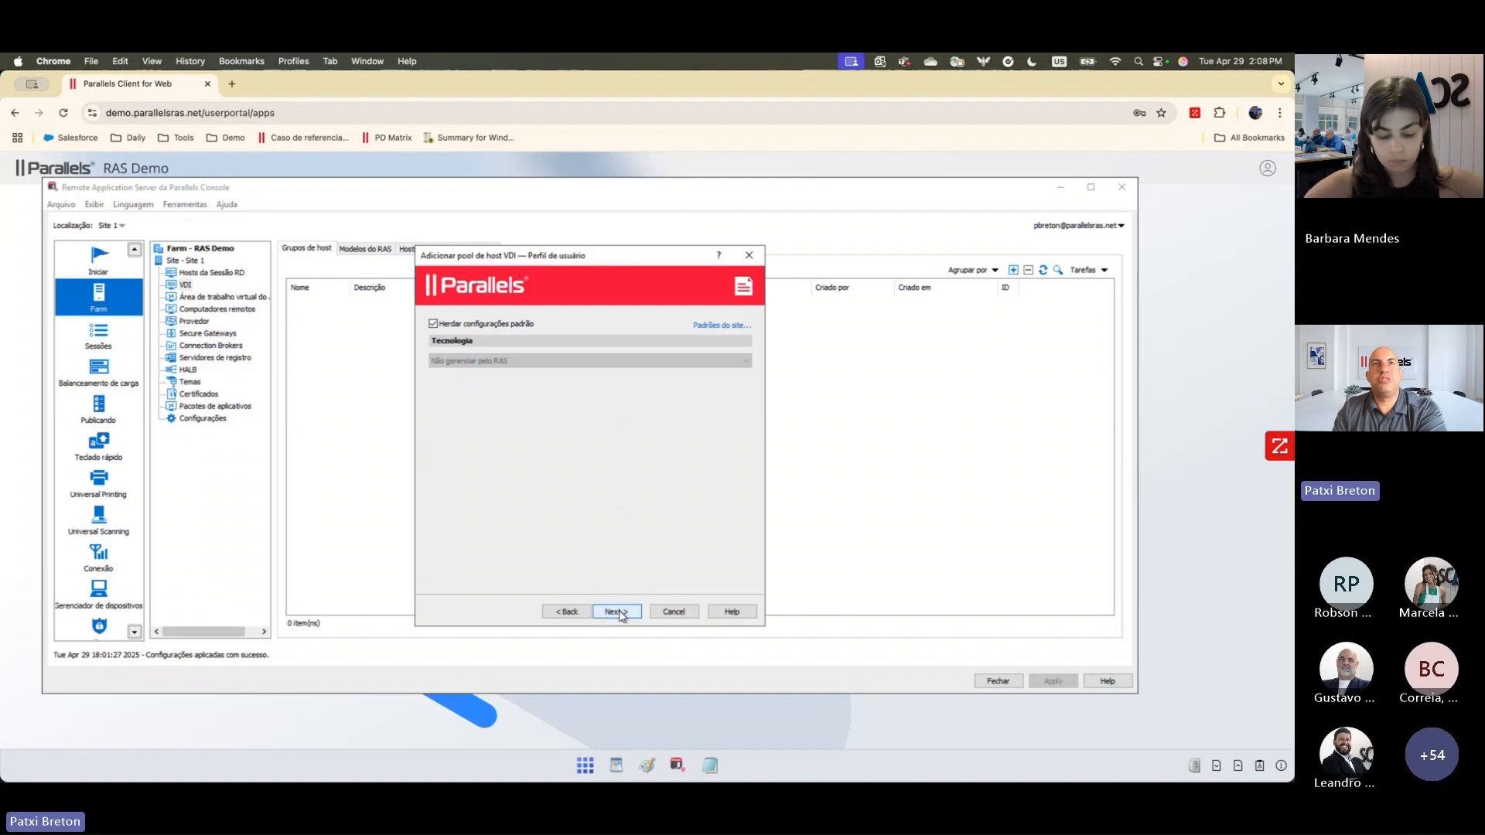
Step: Override the inherited user profile settings, choose FSLogix as the technology, and discard the host pool wizard
{"action": "left_click", "coordinate": [433, 323]}
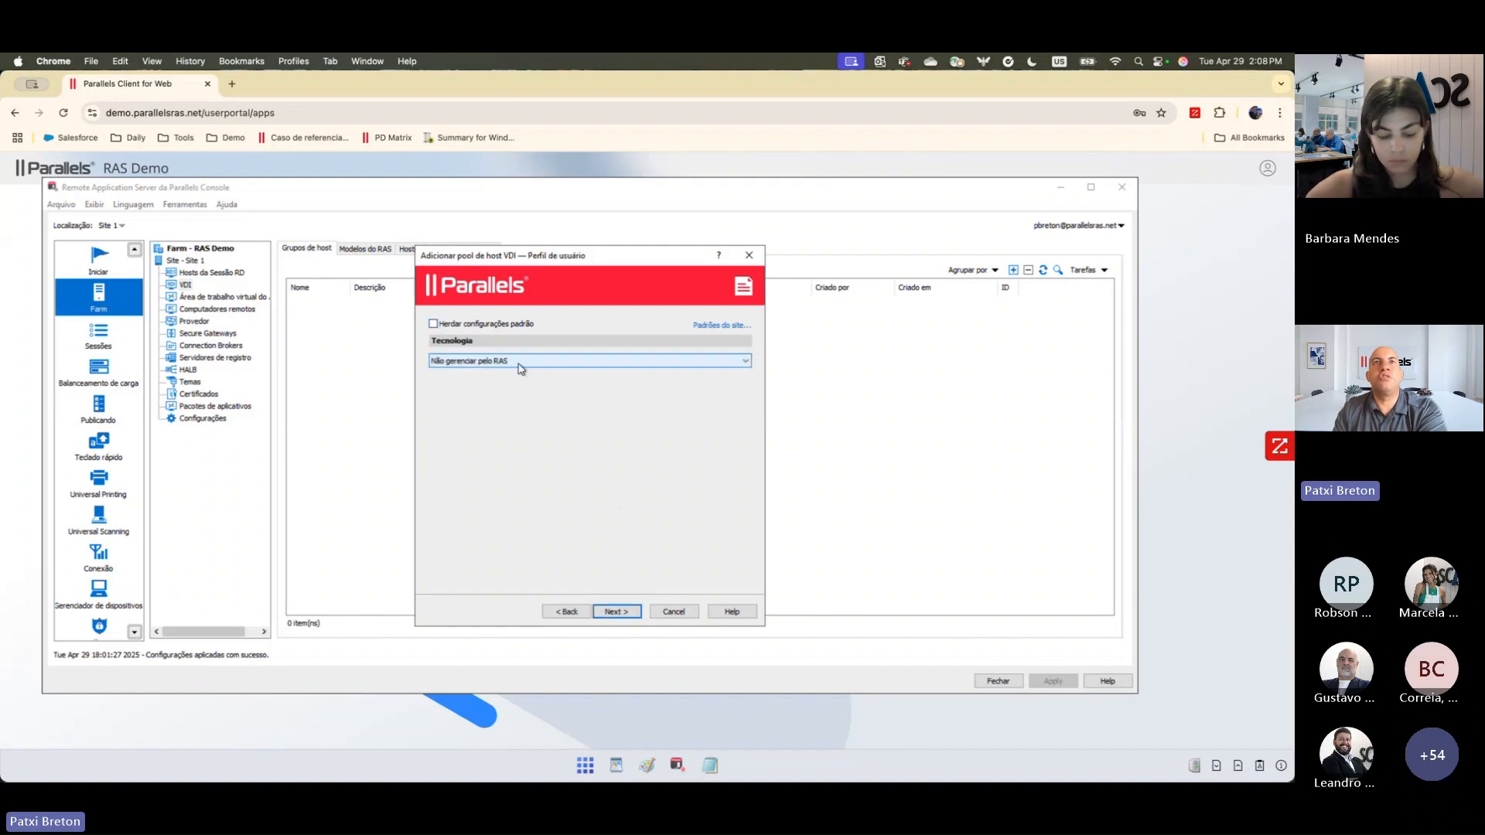
{"action": "left_click", "coordinate": [521, 366]}
{"action": "left_click", "coordinate": [483, 384]}
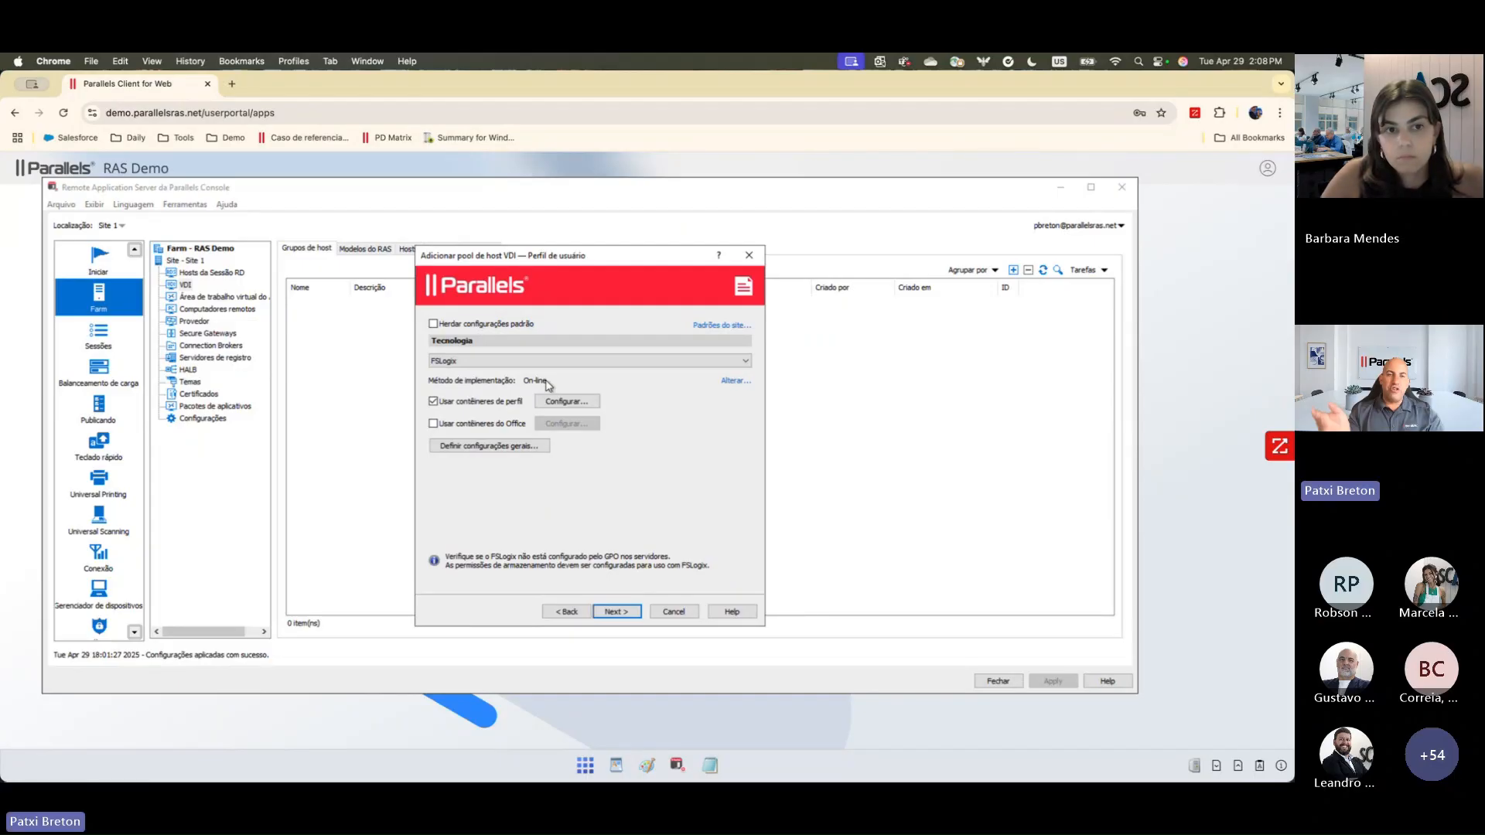
{"action": "left_click", "coordinate": [670, 611]}
{"action": "left_click", "coordinate": [616, 472]}
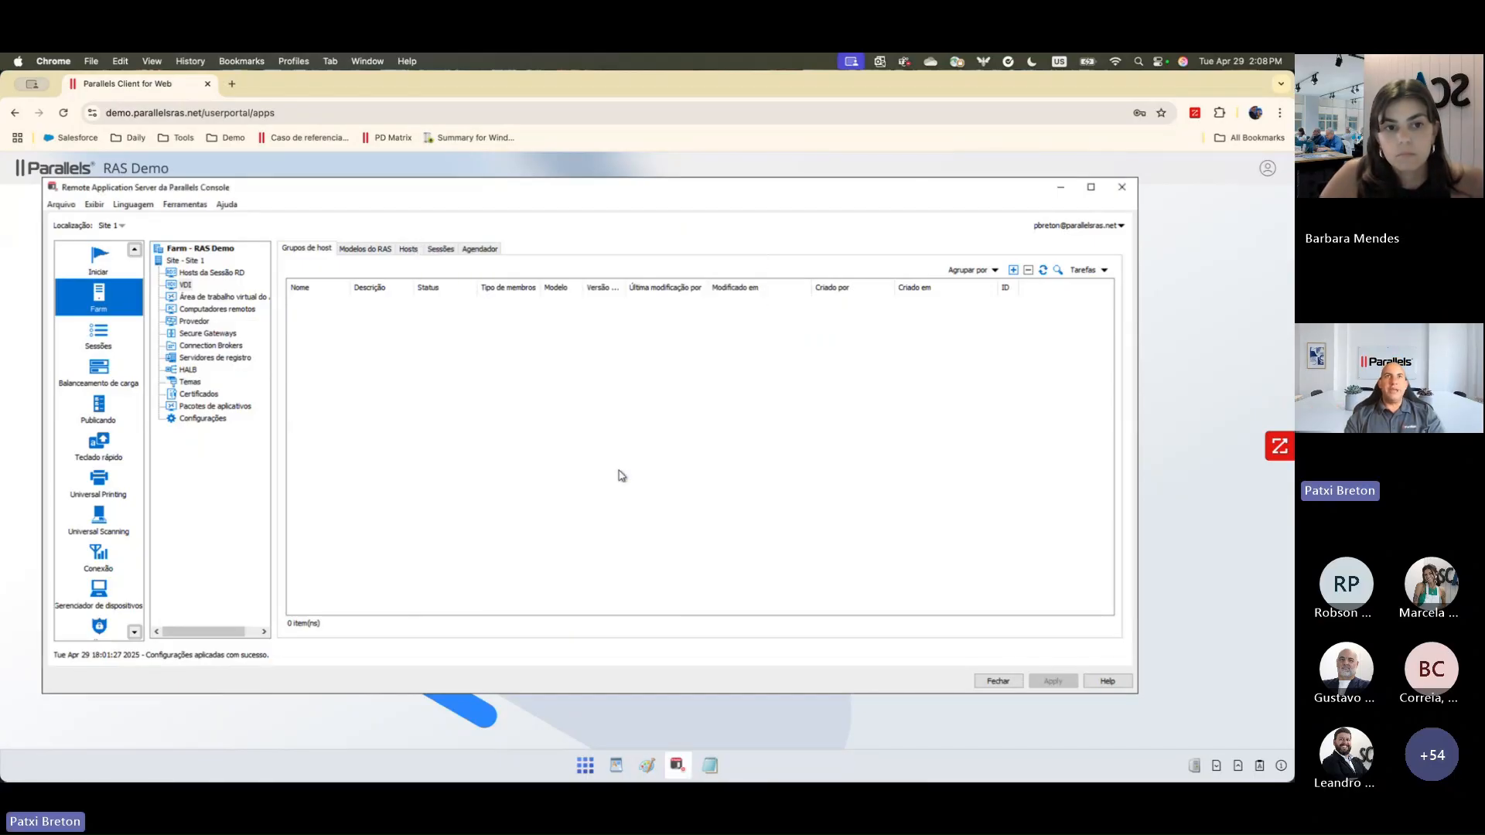
Step: View the VDI hosts list, and examine the form for adding a Connection Broker without adding one
{"action": "left_click", "coordinate": [409, 251]}
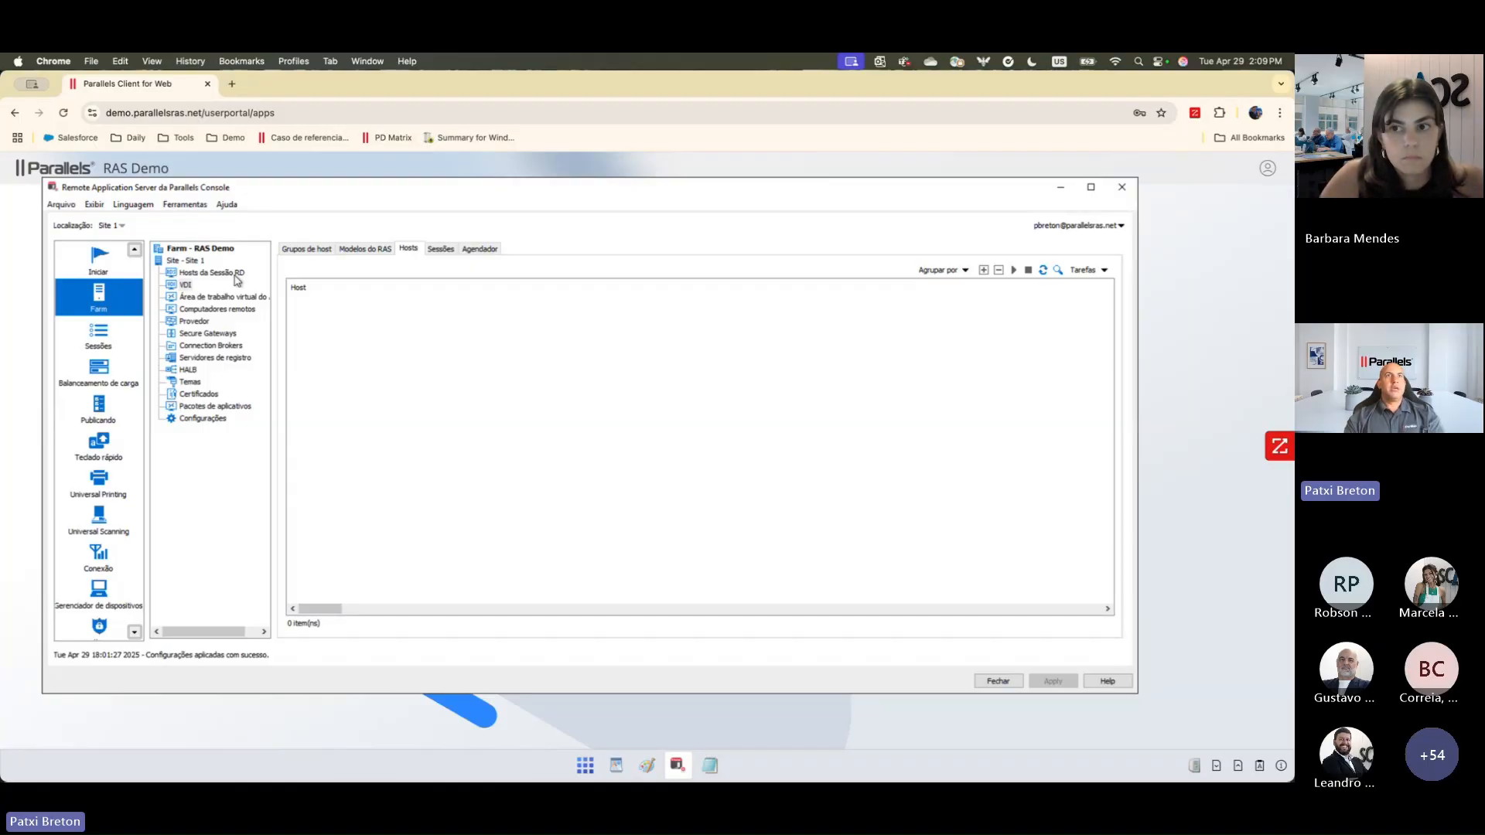
{"action": "left_click", "coordinate": [214, 349]}
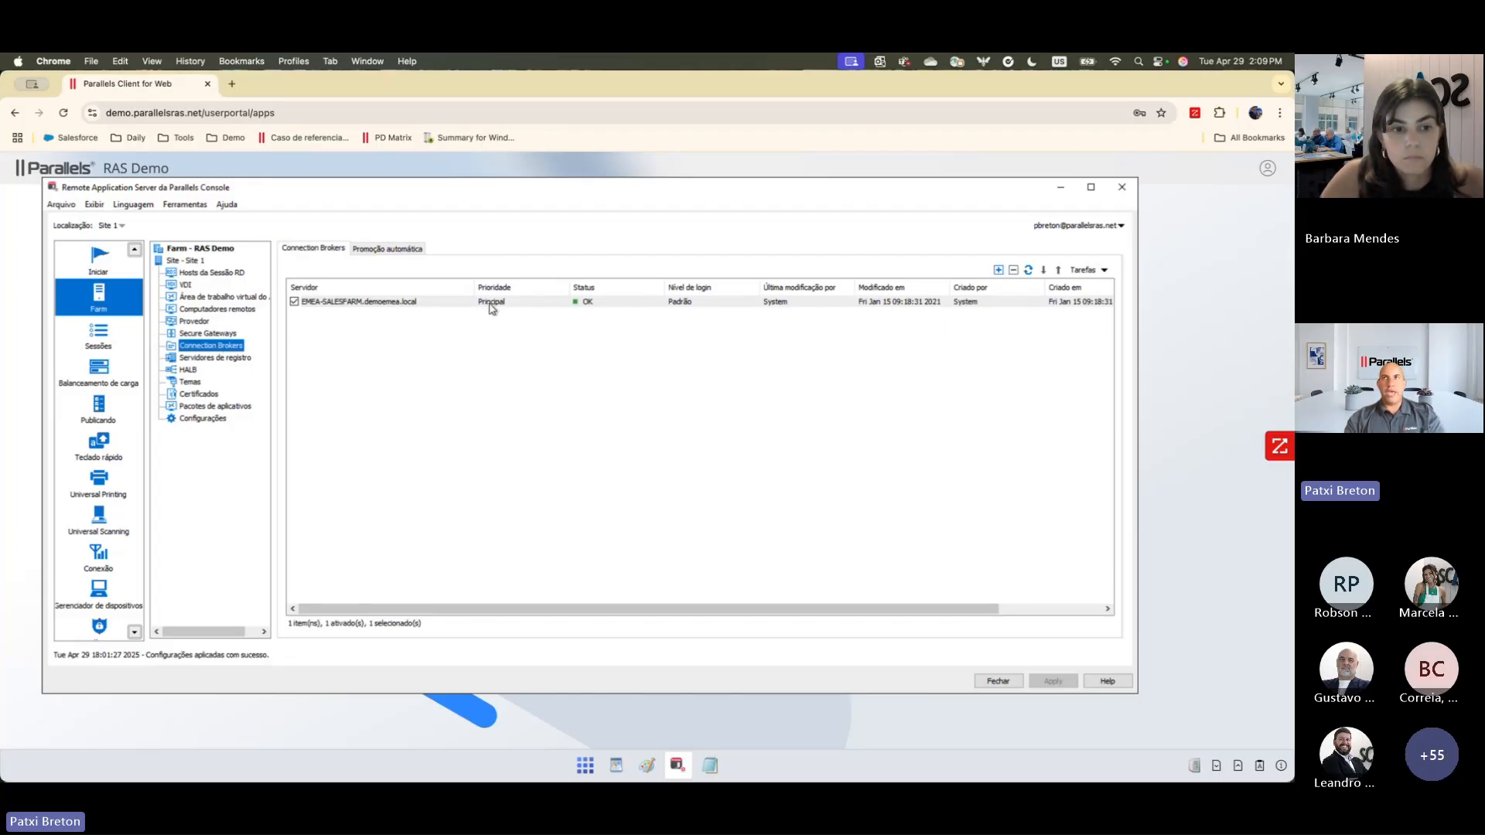
{"action": "left_click", "coordinate": [998, 269]}
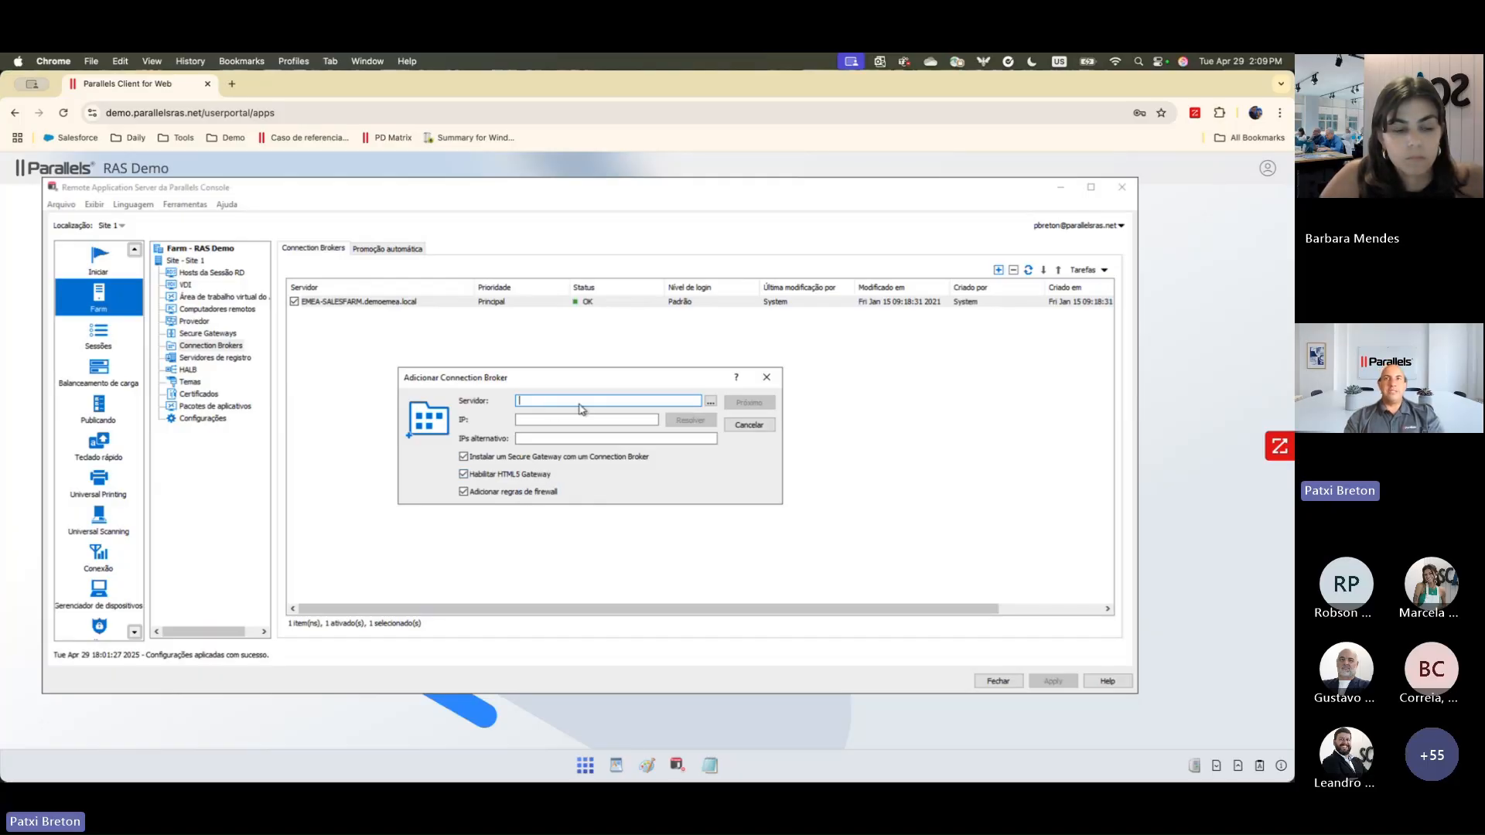
{"action": "left_click", "coordinate": [751, 426]}
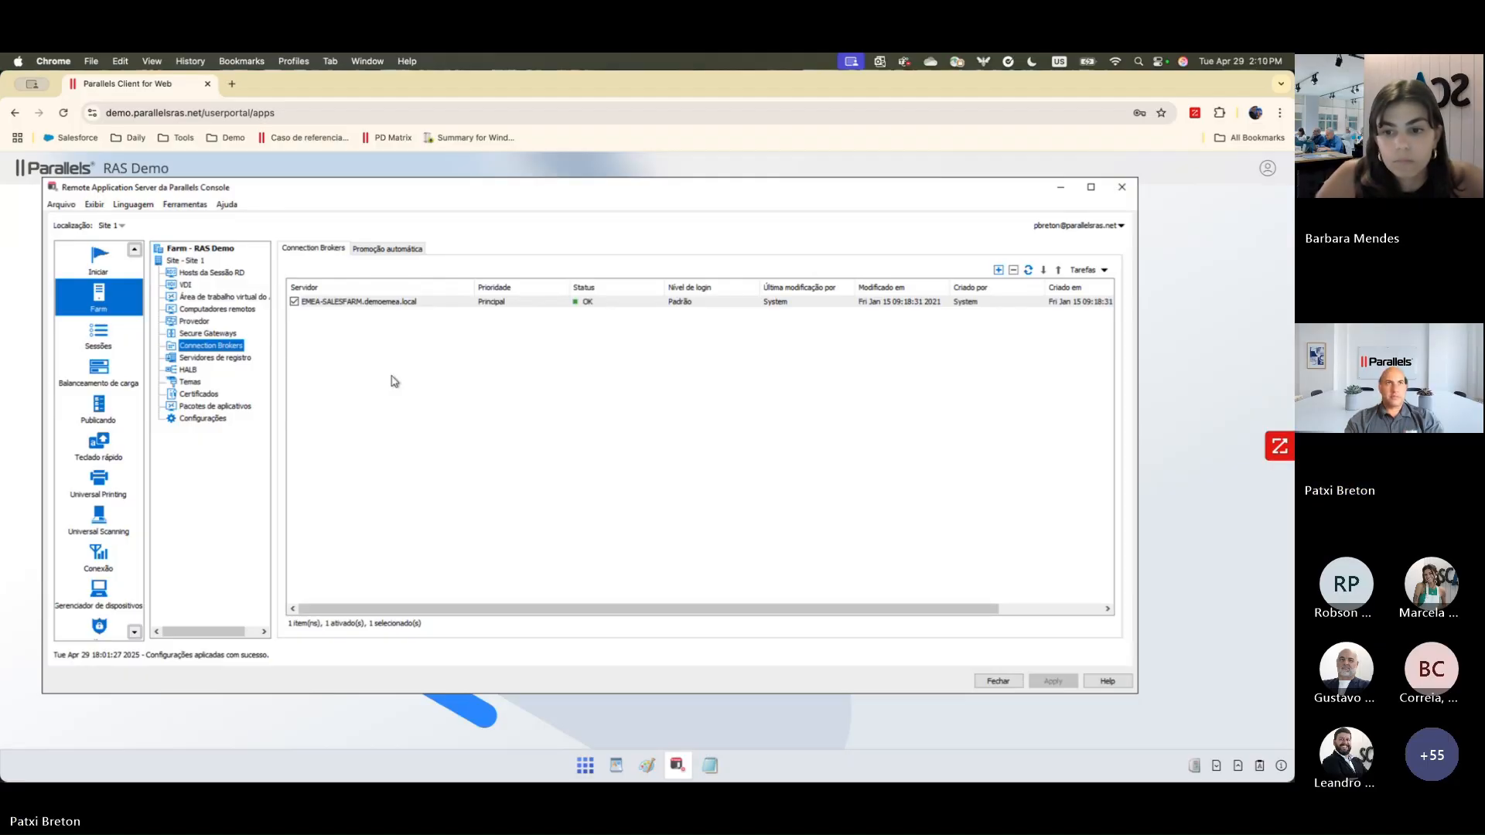
Step: Examine the User Portal colour settings in the <Default> theme's properties, and close them without saving
{"action": "left_click", "coordinate": [188, 383]}
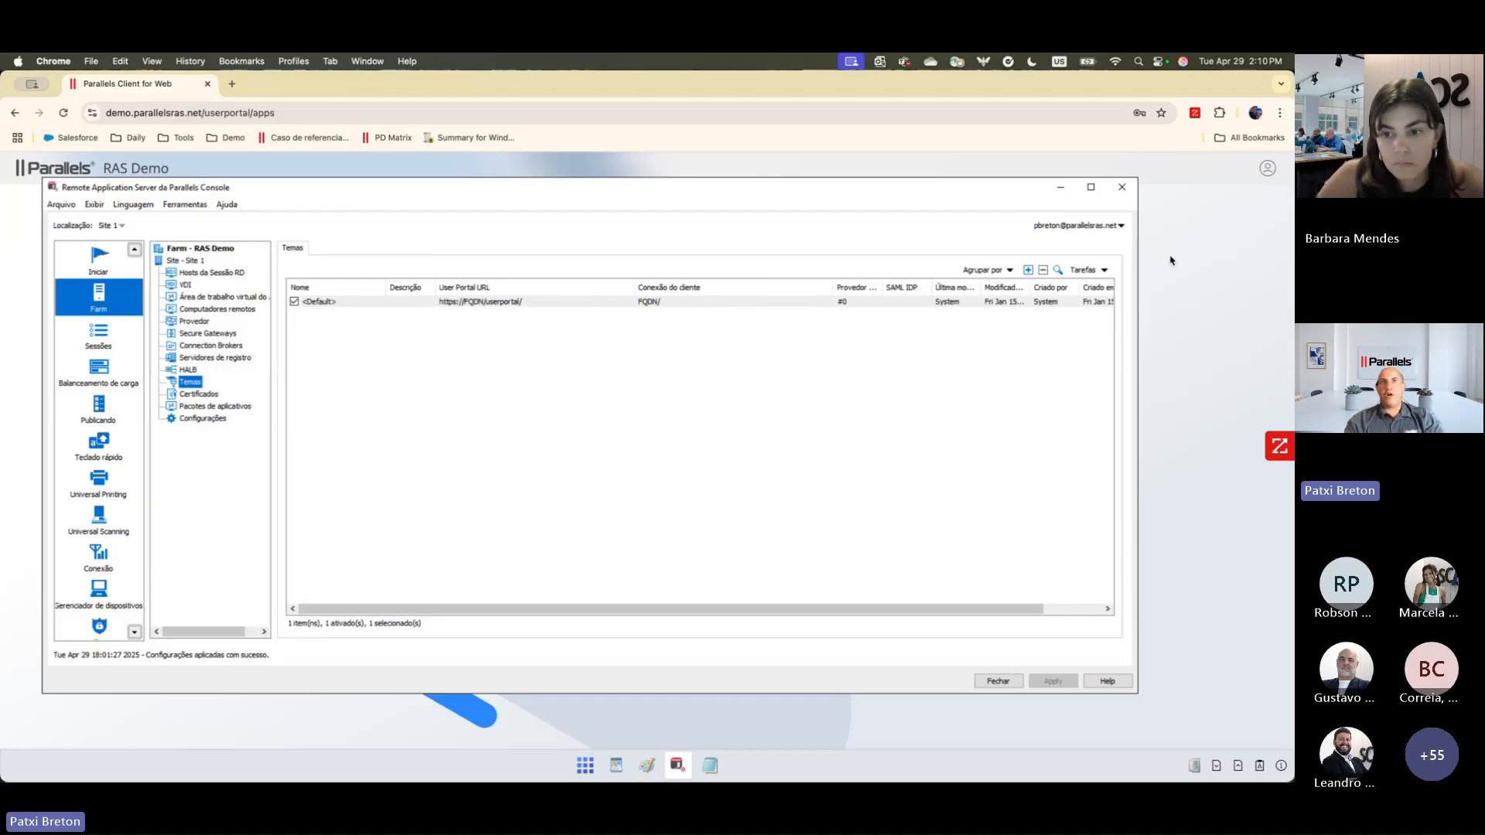
{"action": "double_click", "coordinate": [429, 302]}
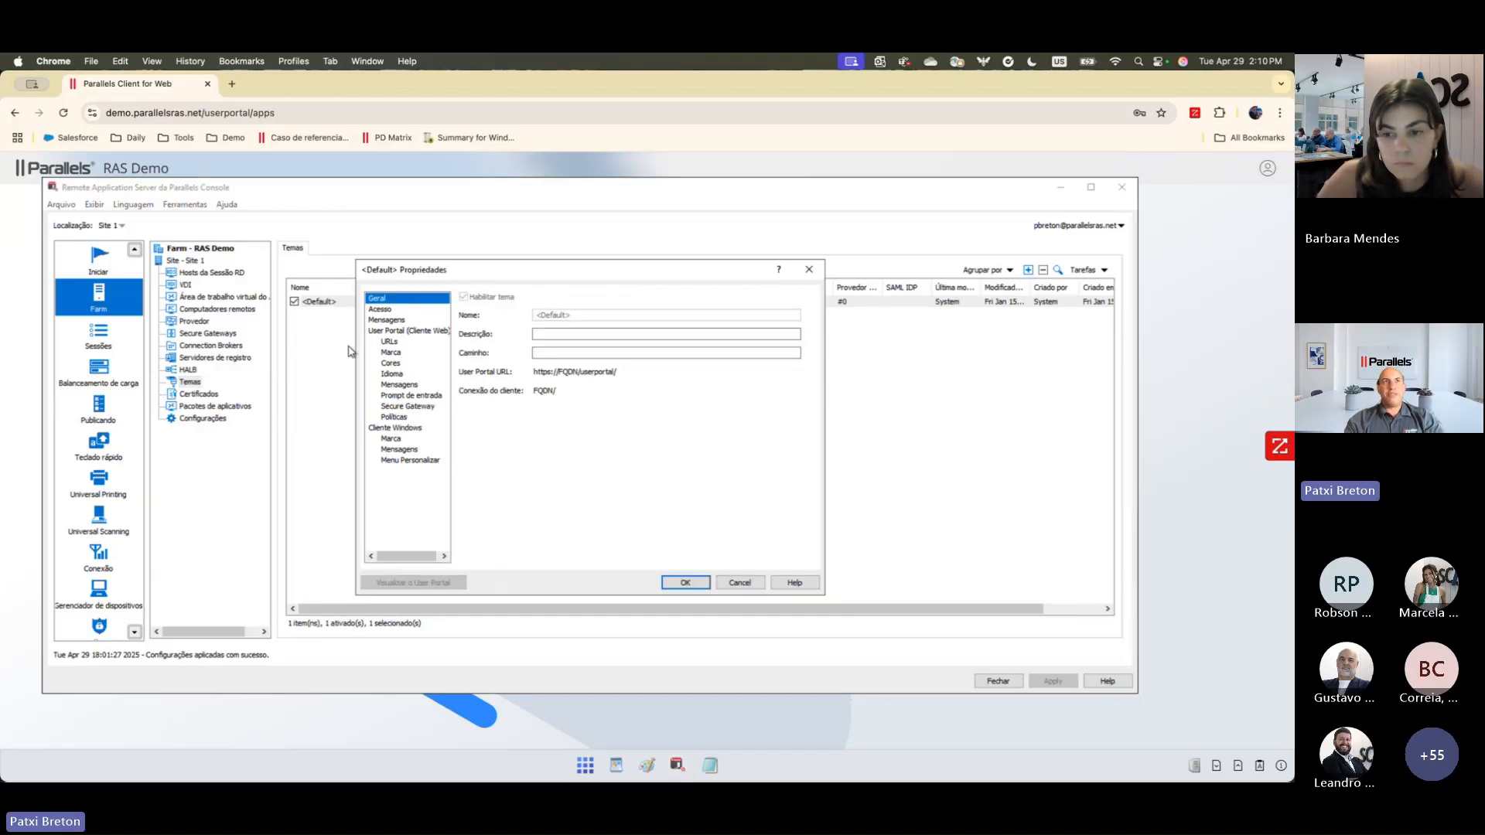
{"action": "left_click", "coordinate": [390, 362]}
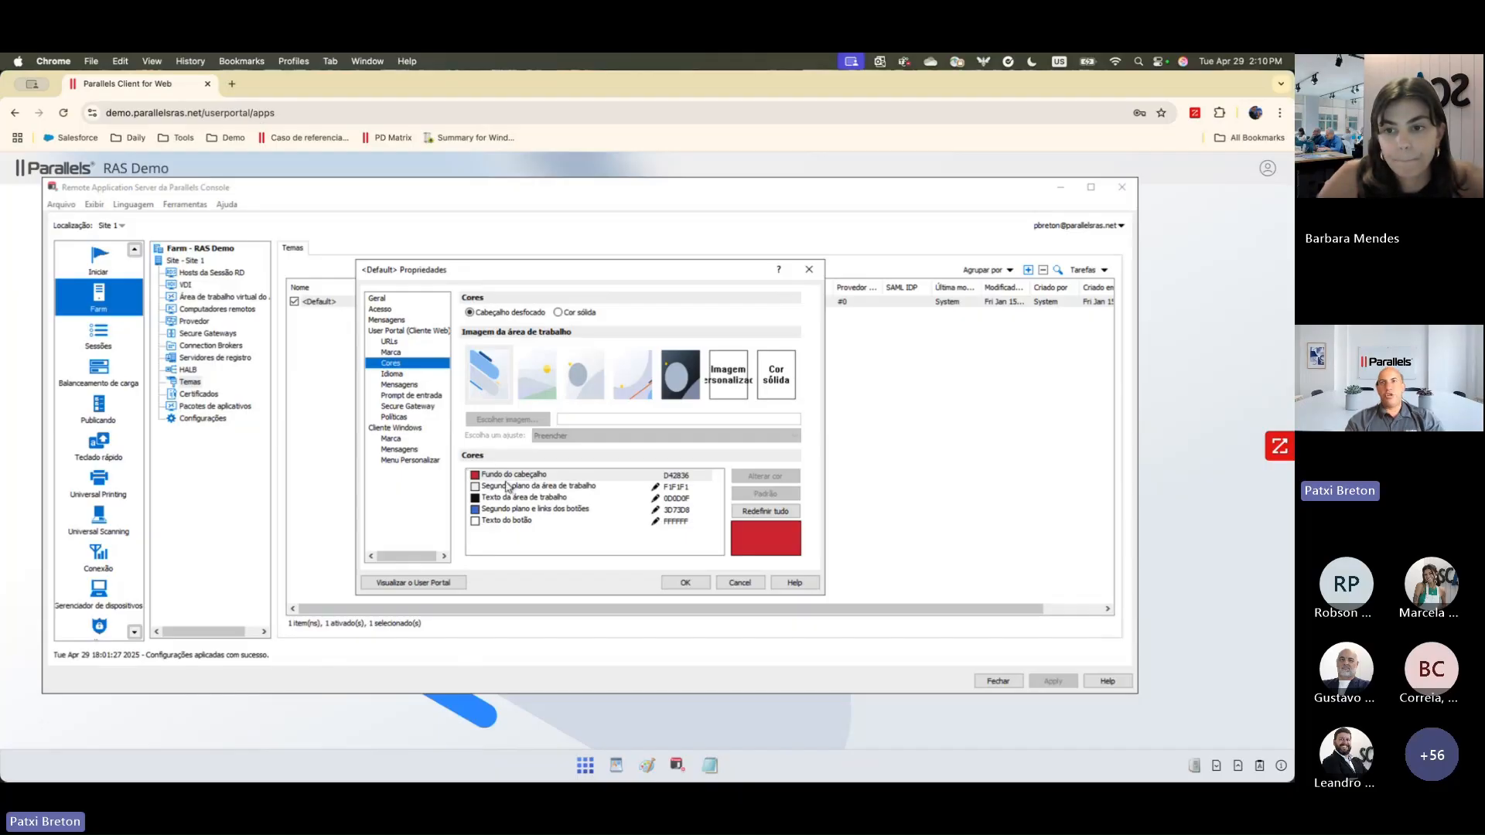
{"action": "left_click", "coordinate": [738, 584]}
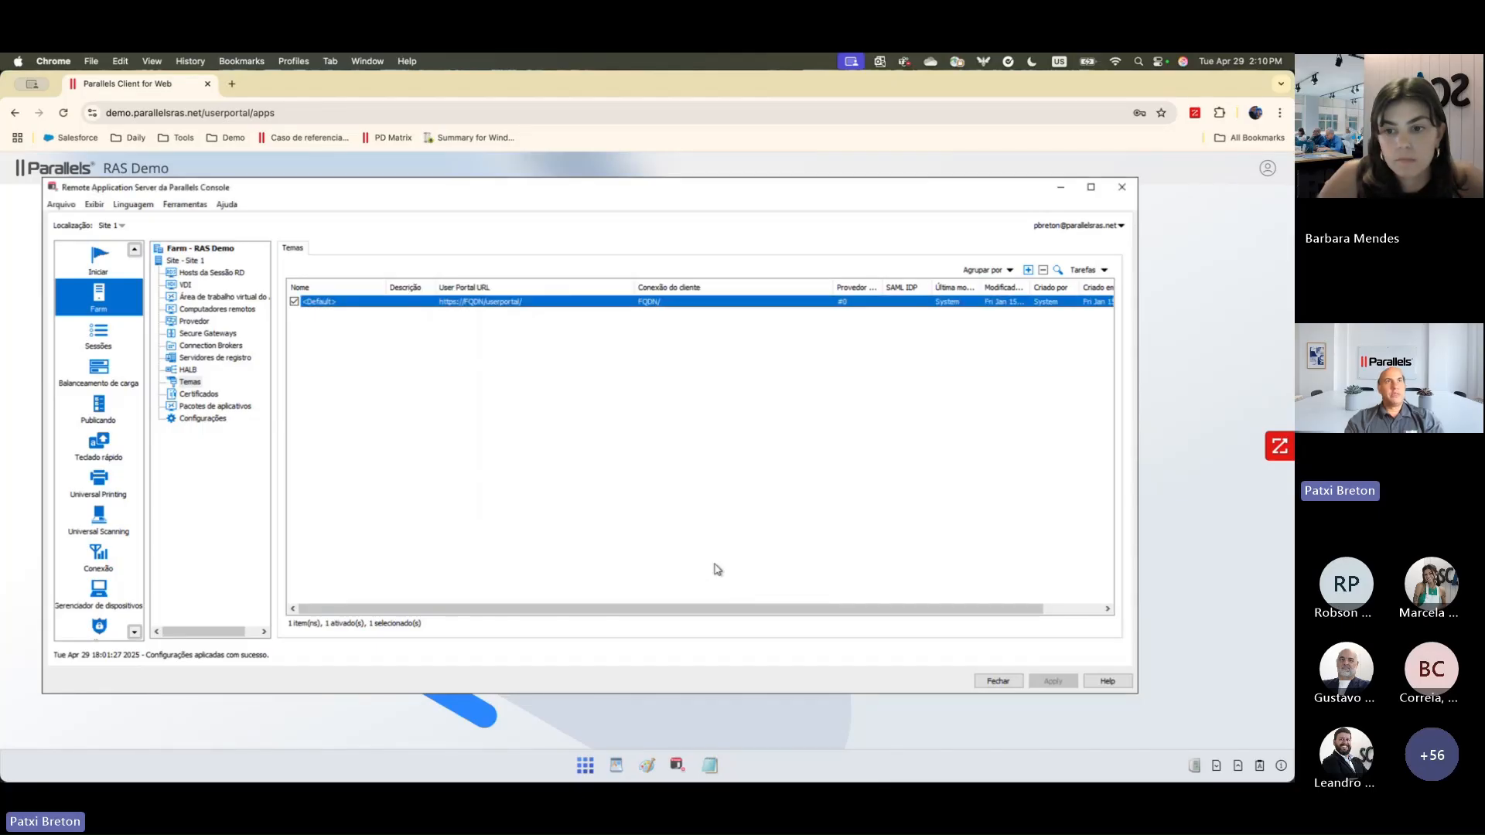
Step: Examine the session information and available management actions for the active user session
{"action": "left_click", "coordinate": [105, 337]}
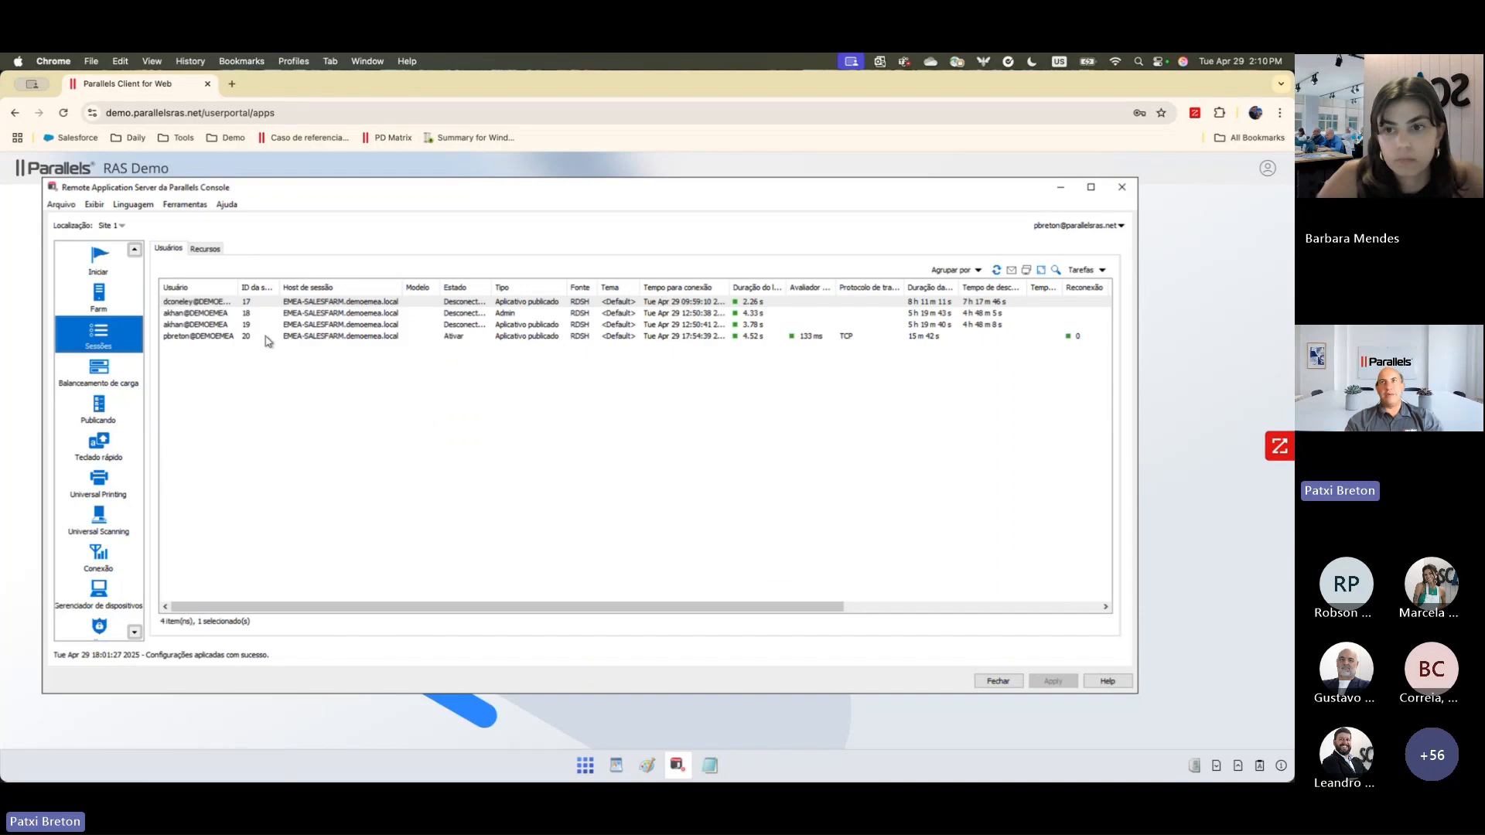
{"action": "double_click", "coordinate": [221, 343]}
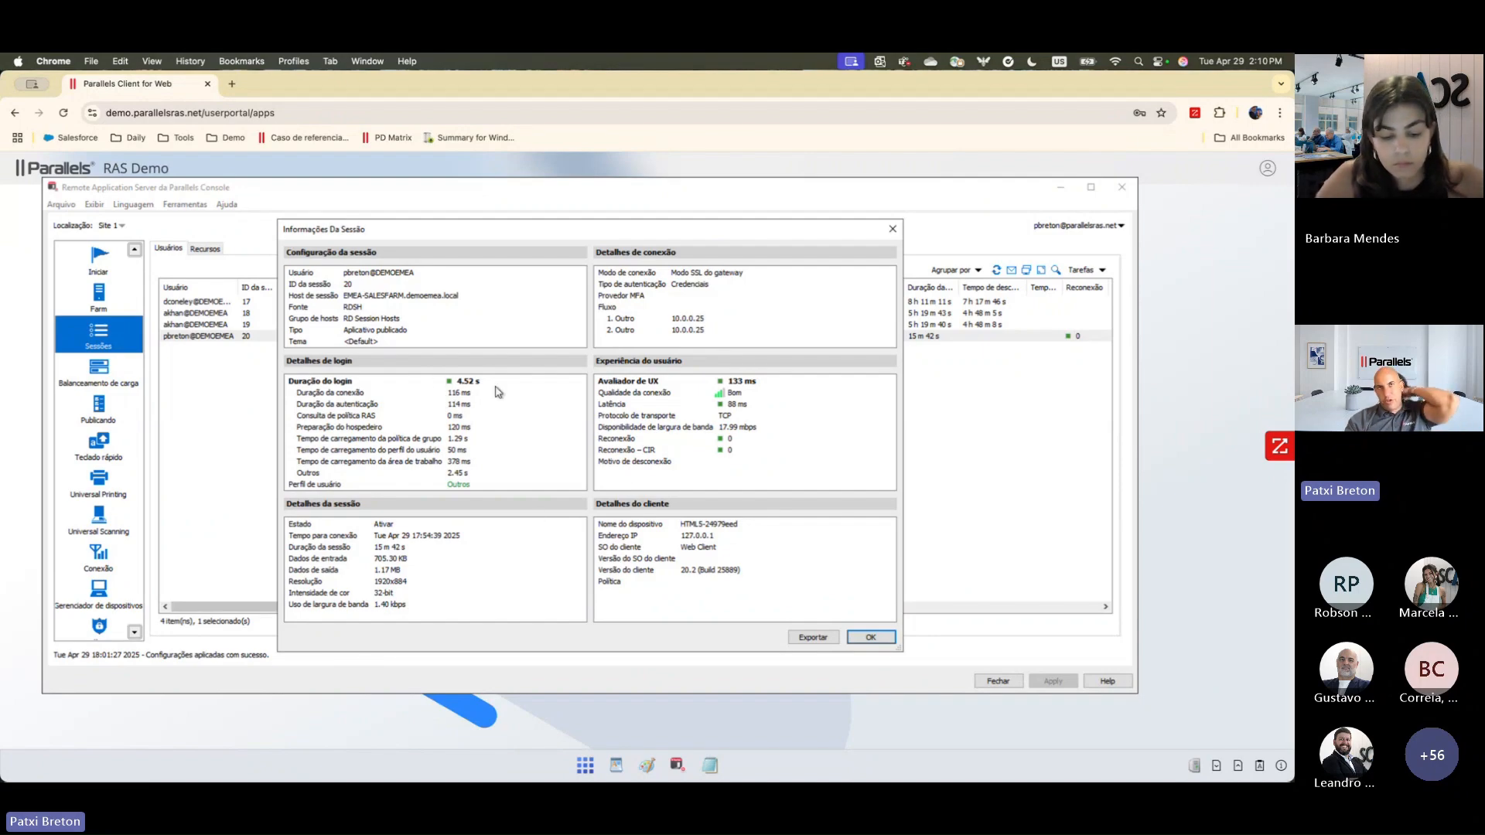
{"action": "left_click", "coordinate": [869, 638]}
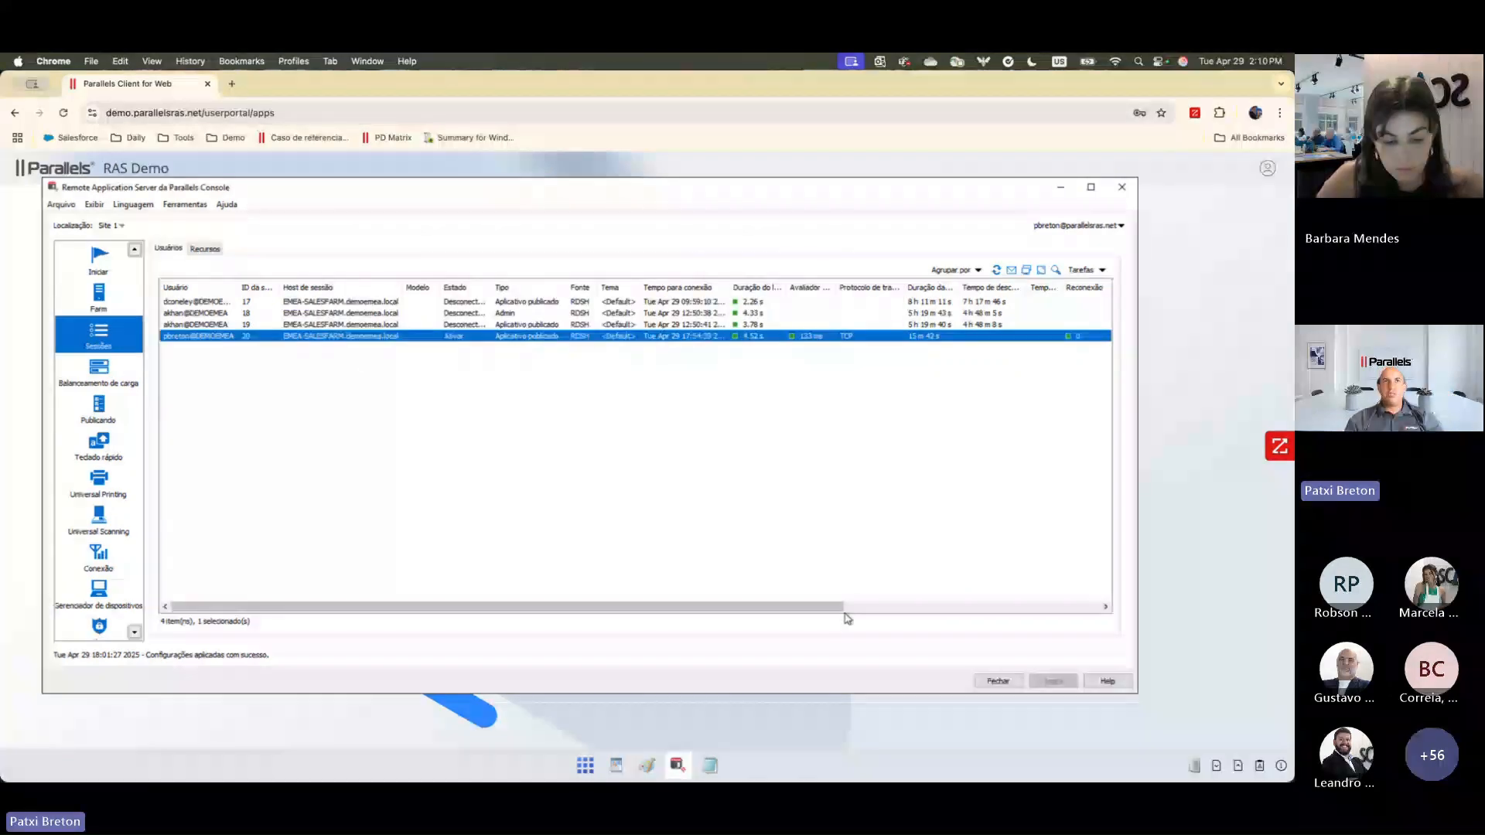
{"action": "right_click", "coordinate": [339, 341]}
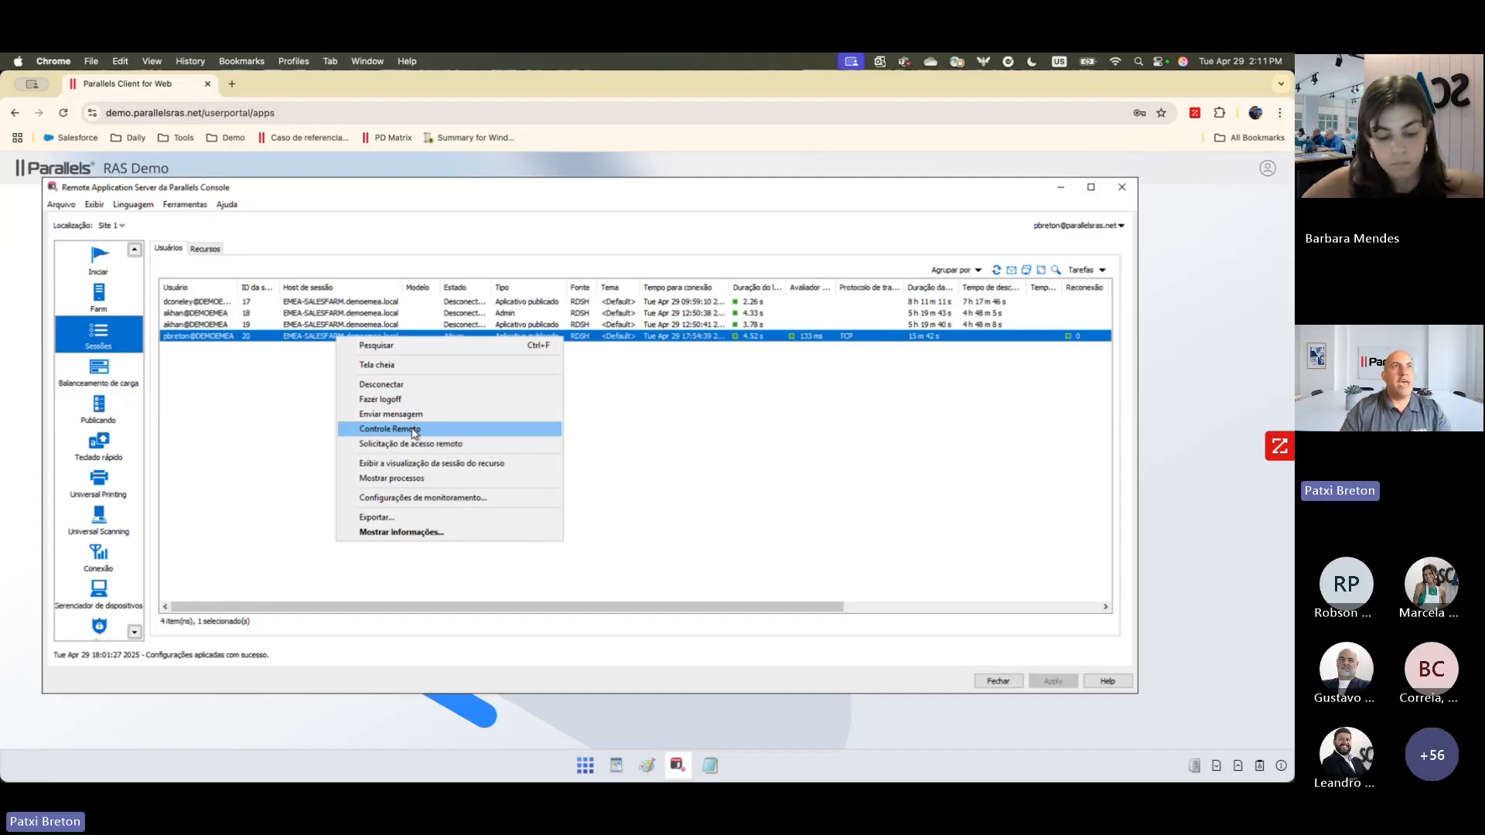
{"action": "left_click", "coordinate": [254, 418]}
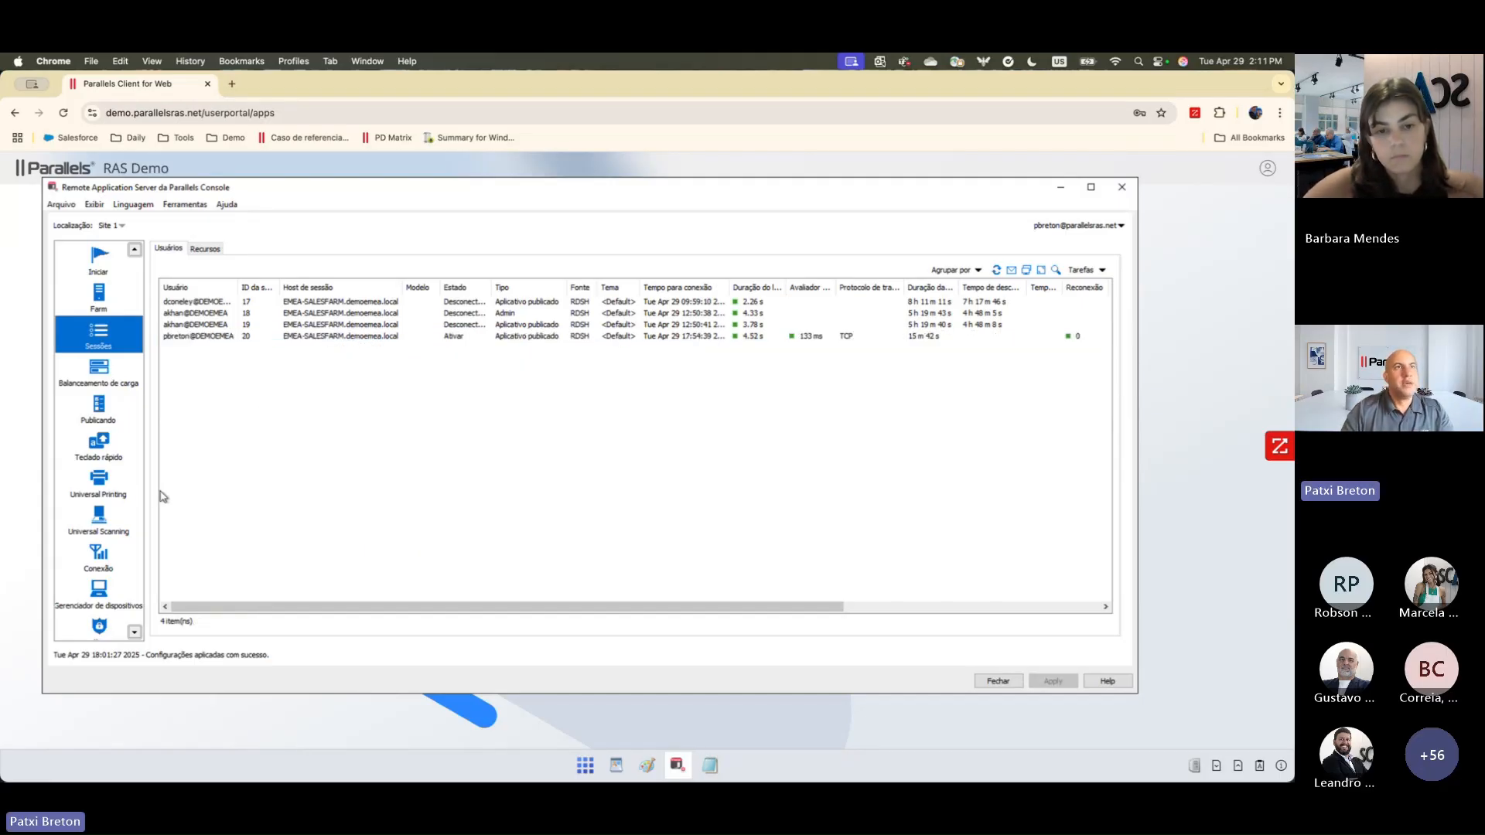
Step: View the Universal Printing settings, and examine the criteria and hours of a new access-time rule without saving it
{"action": "left_click", "coordinate": [99, 481]}
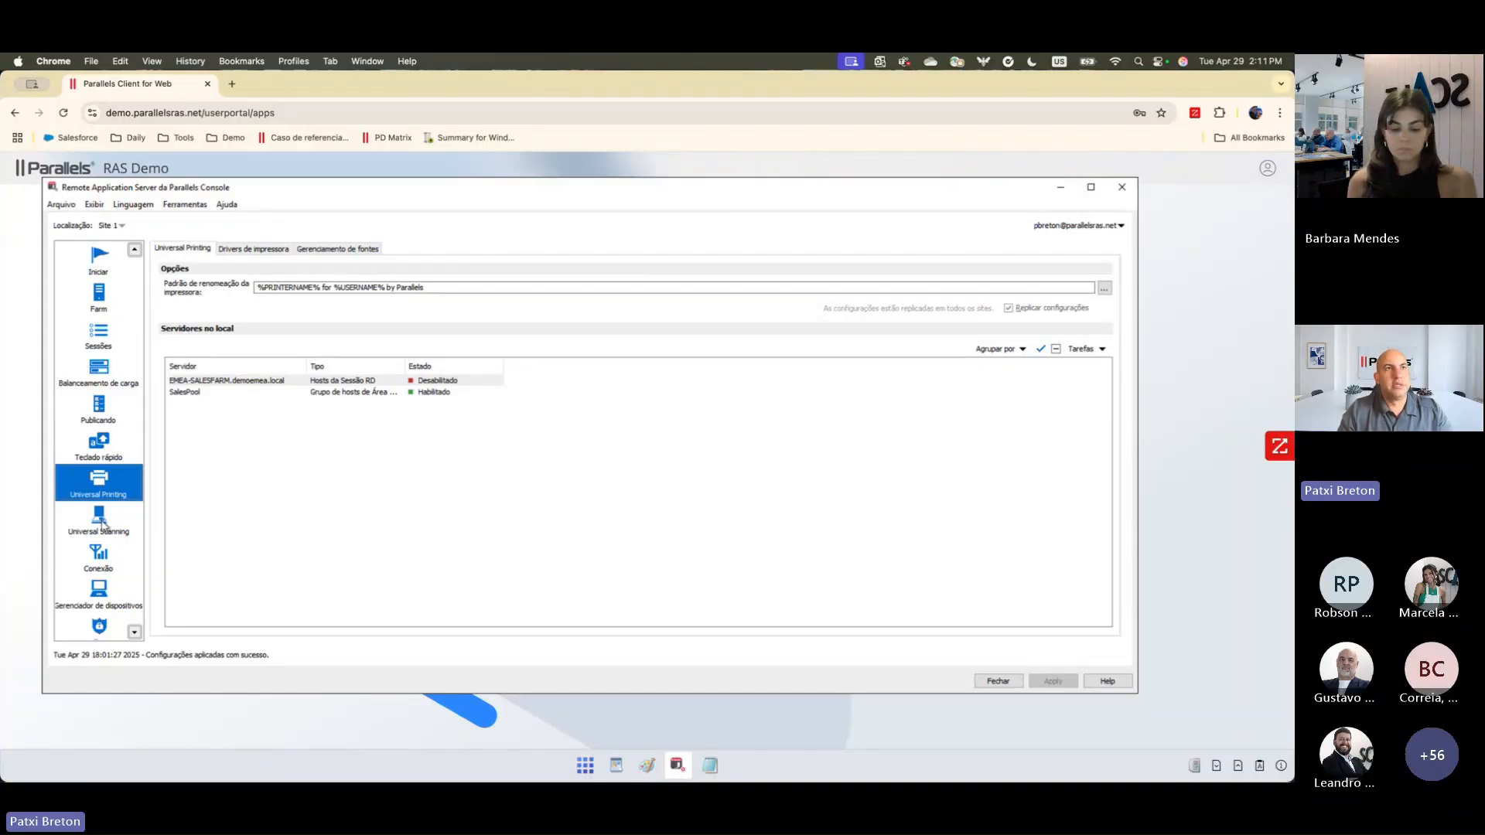
{"action": "left_click", "coordinate": [103, 562]}
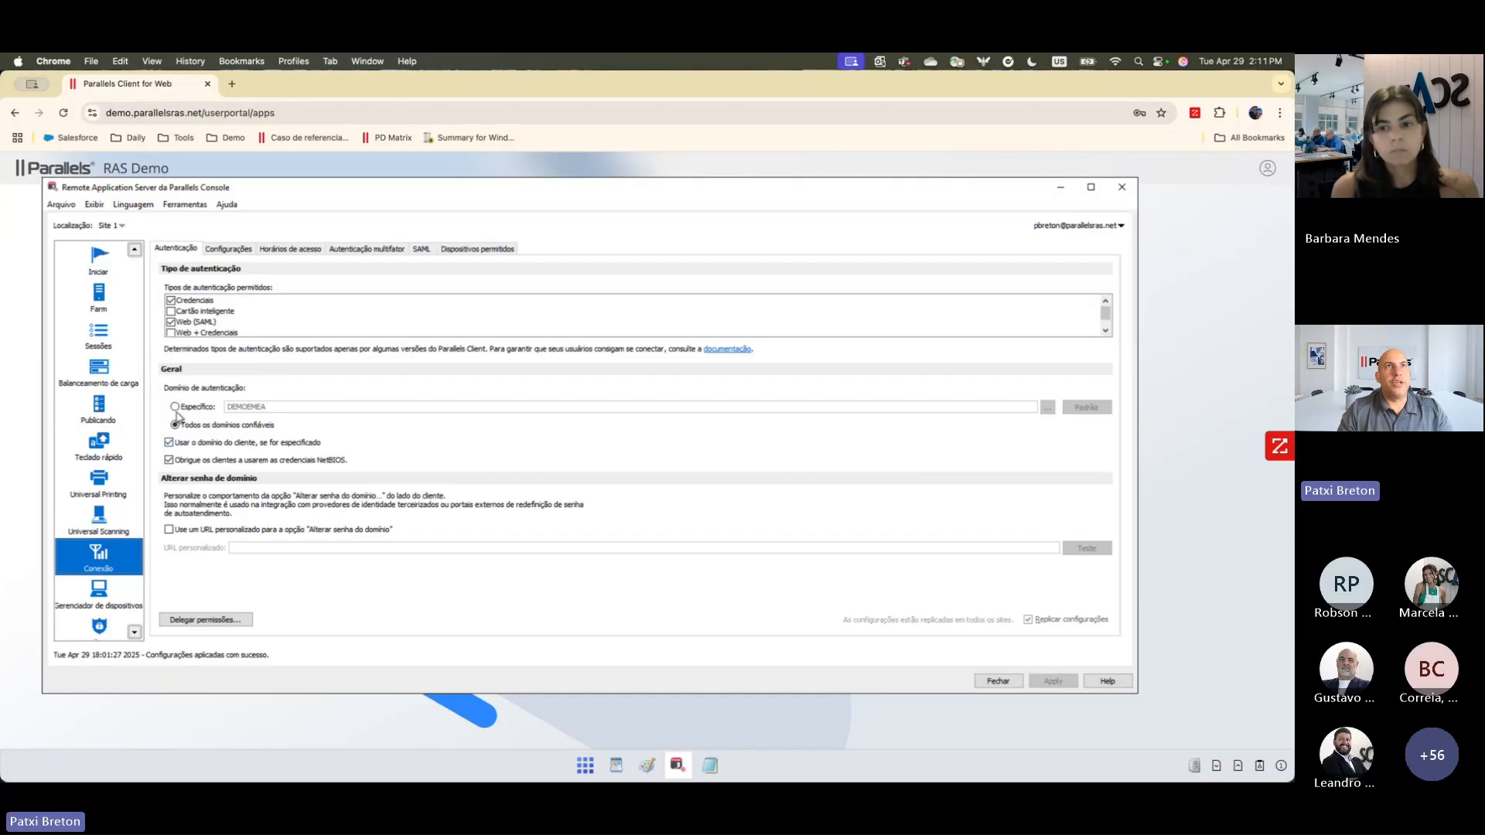
{"action": "left_click", "coordinate": [287, 250]}
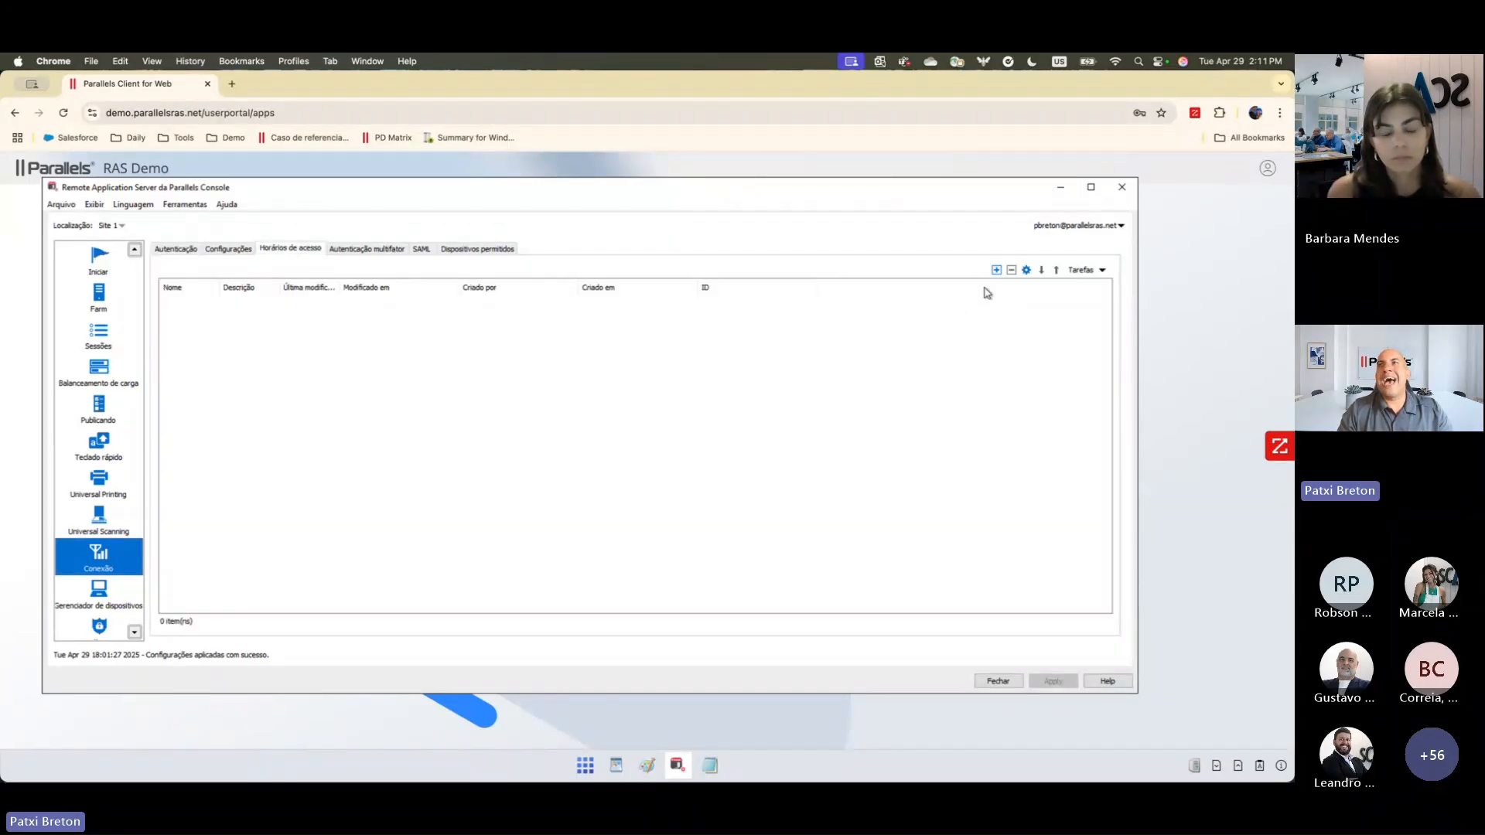
{"action": "left_click", "coordinate": [996, 270]}
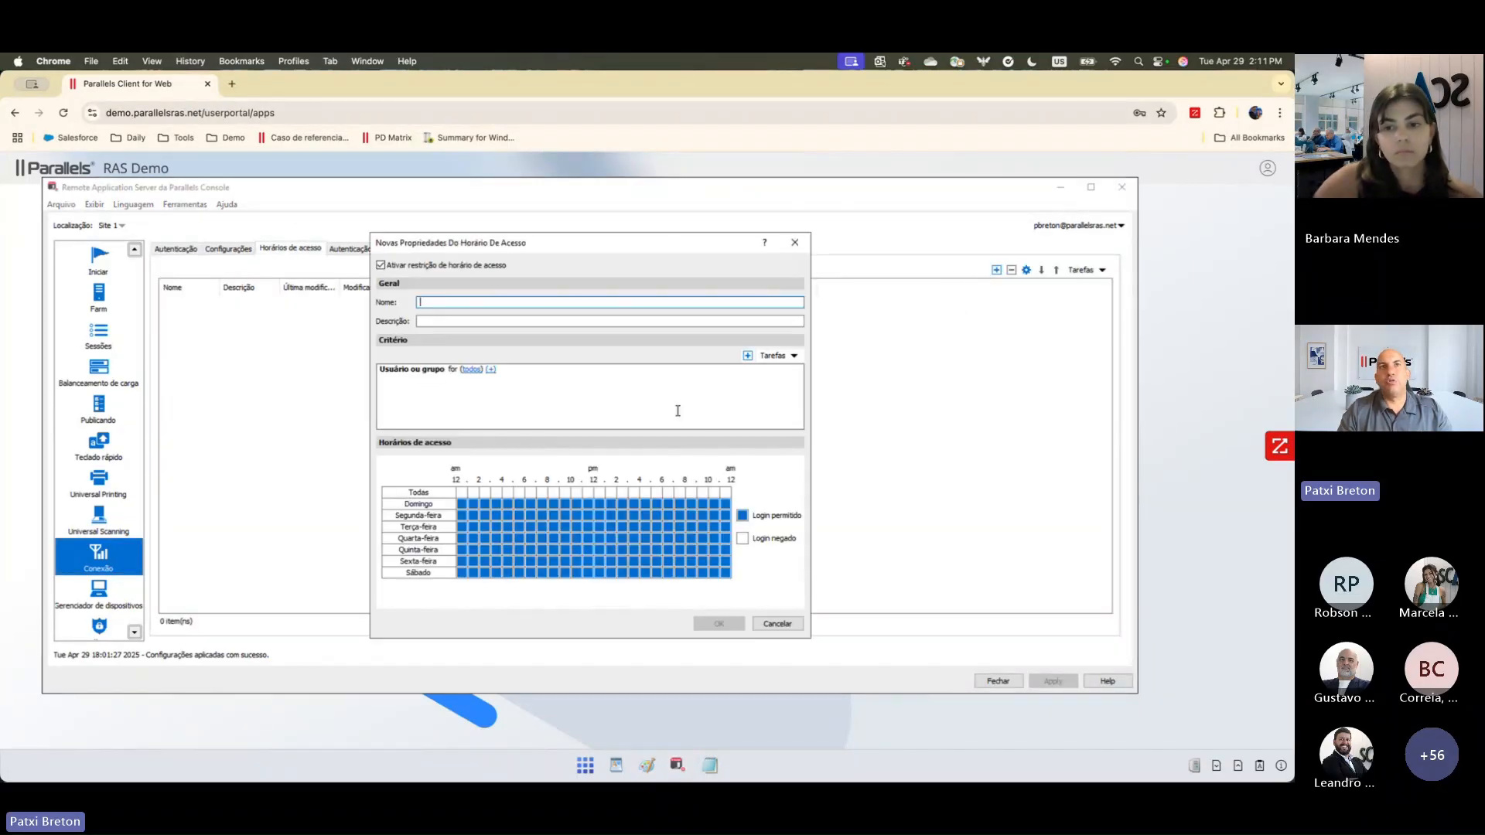
{"action": "left_click", "coordinate": [491, 370]}
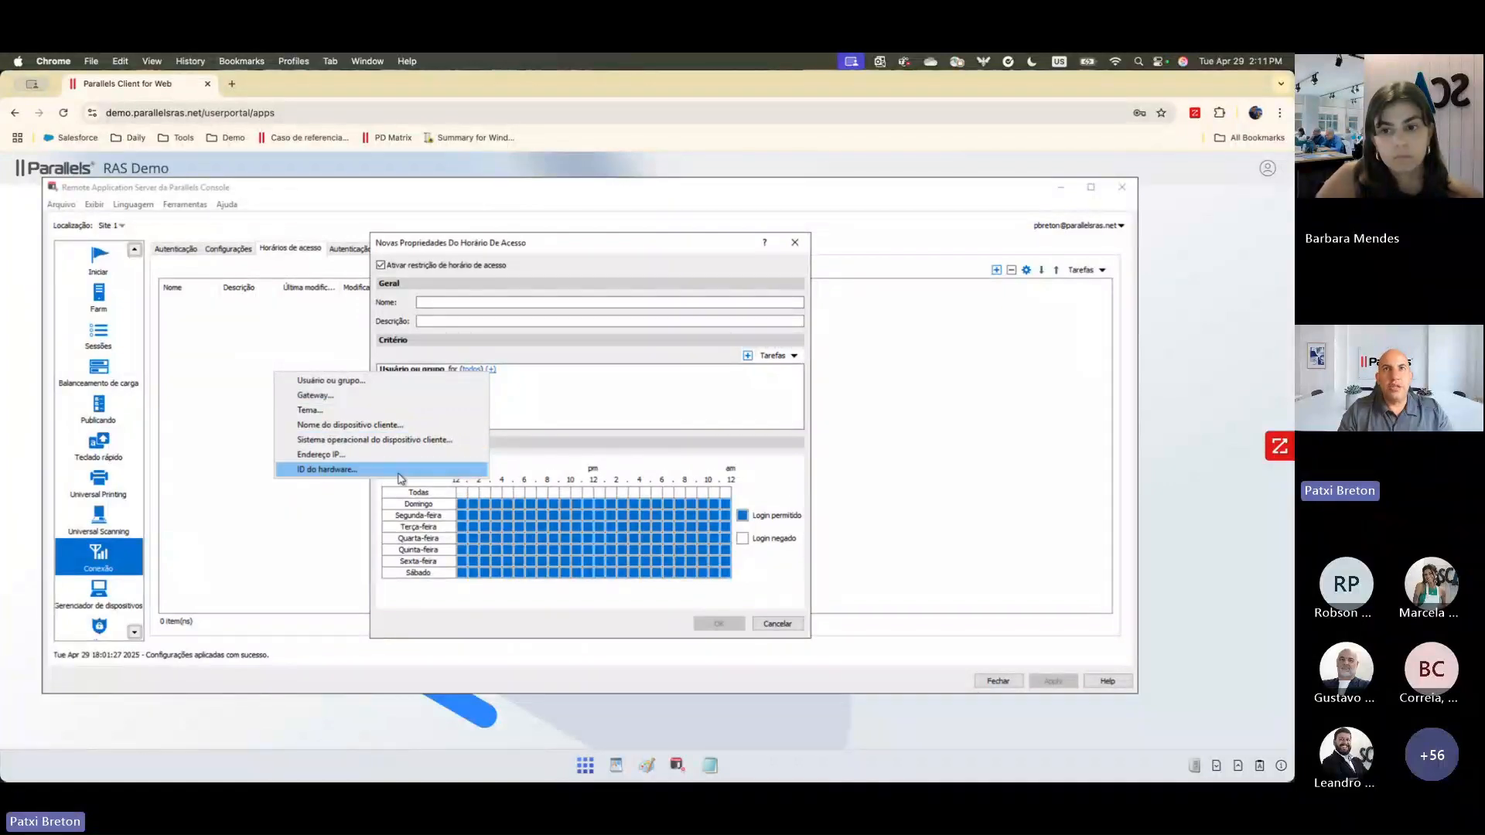
{"action": "left_click", "coordinate": [649, 409]}
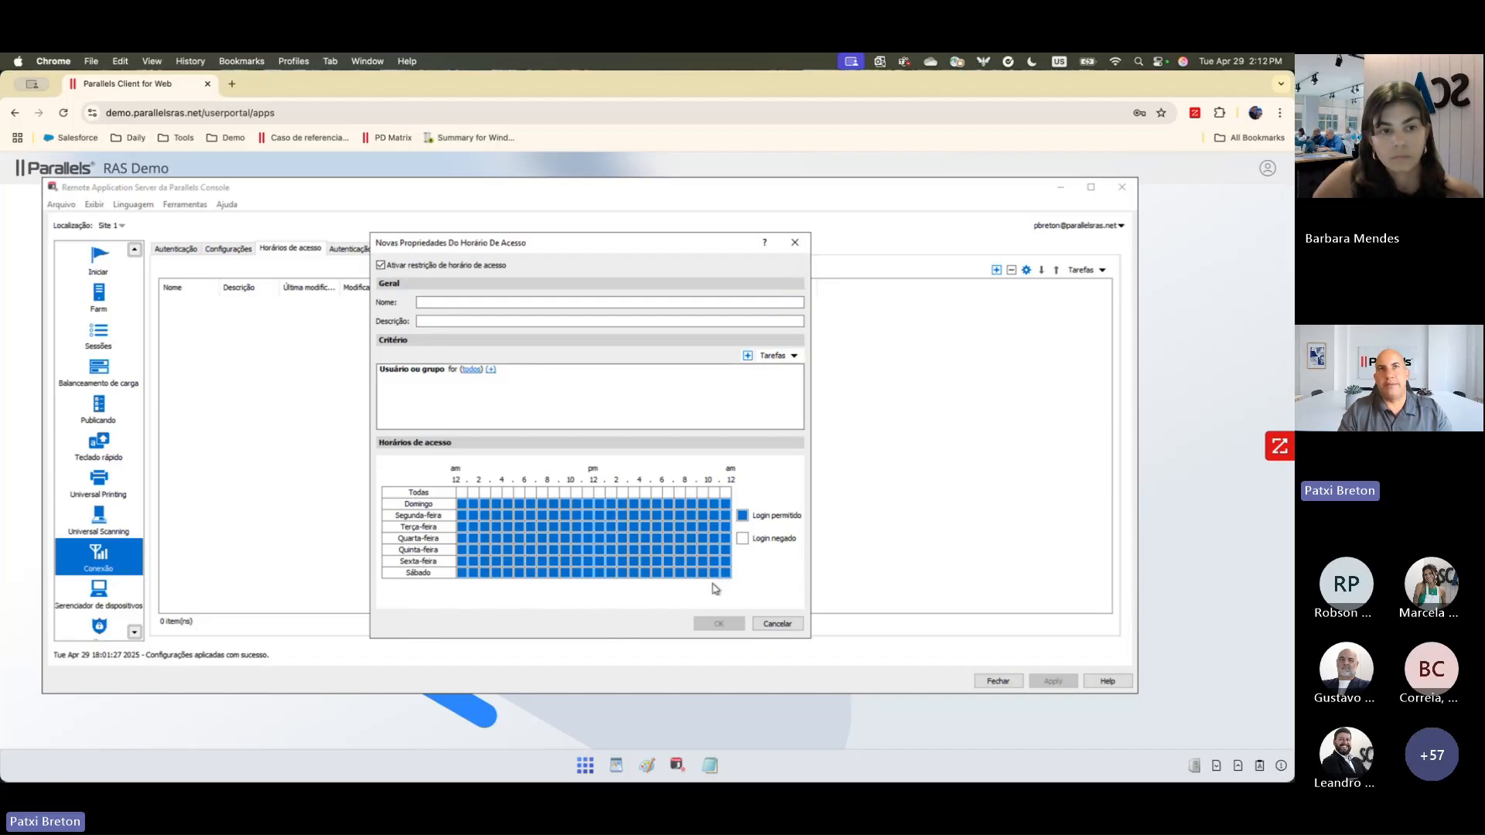
{"action": "left_click", "coordinate": [779, 624]}
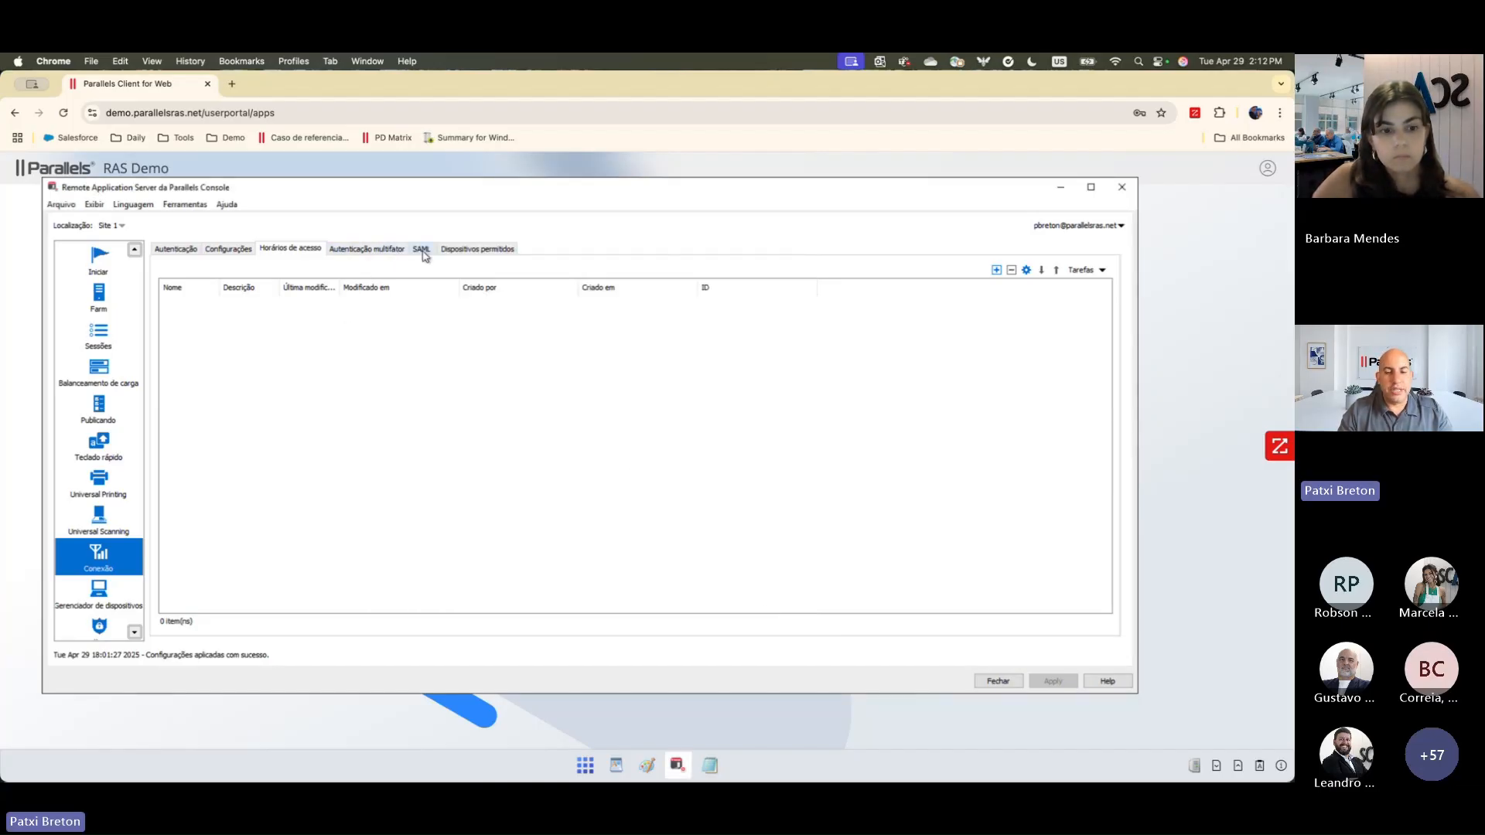
Step: Add a Microsoft Authenticator multifactor provider named MFA, assign it to the <Default> theme, and keep the default display and TOTP settings
{"action": "left_click", "coordinate": [384, 252]}
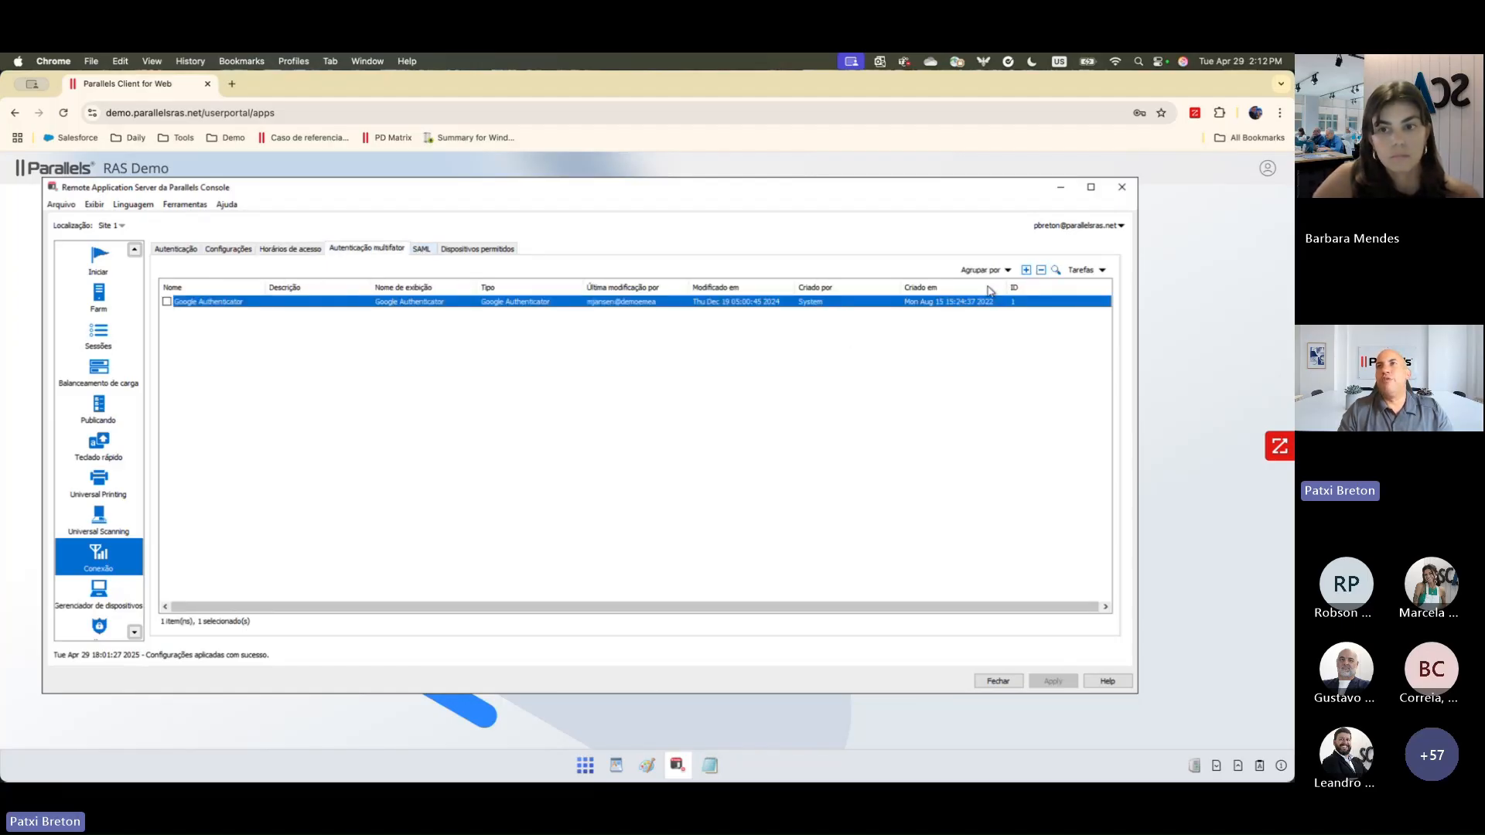
{"action": "left_click", "coordinate": [1026, 271]}
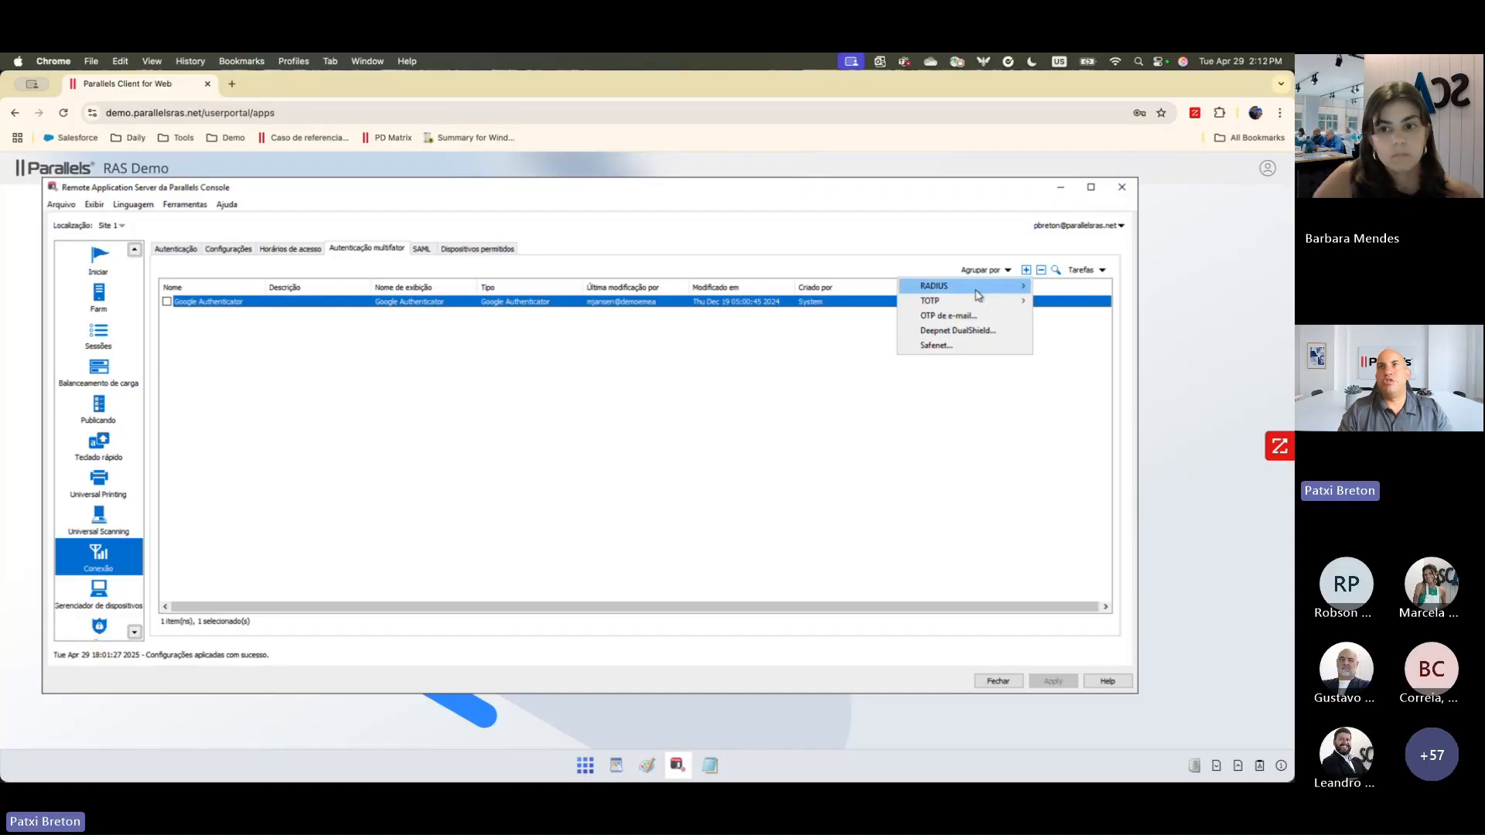
{"action": "mouse_move", "coordinate": [976, 294]}
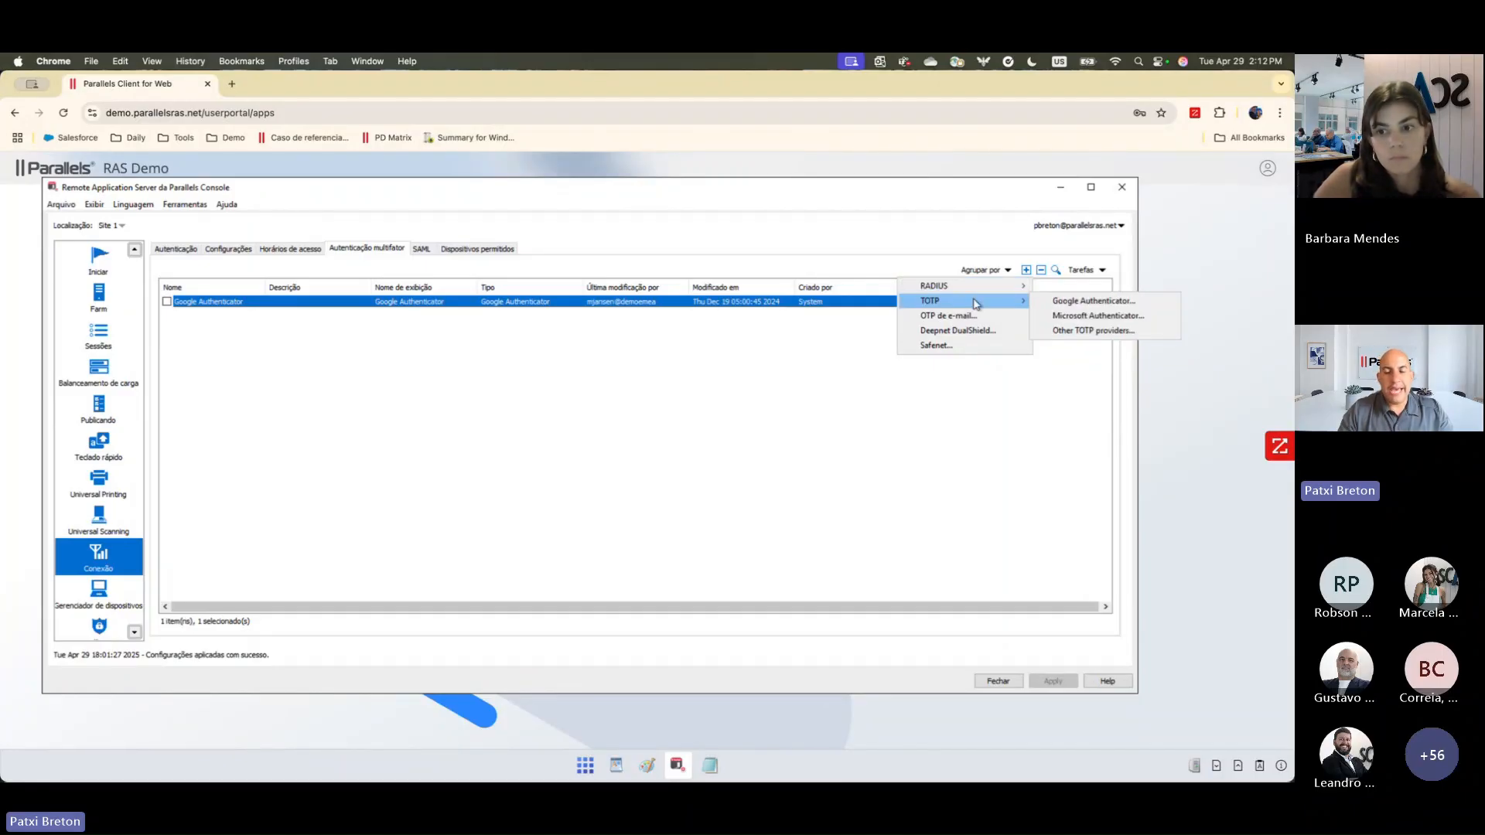
{"action": "left_click", "coordinate": [1074, 316]}
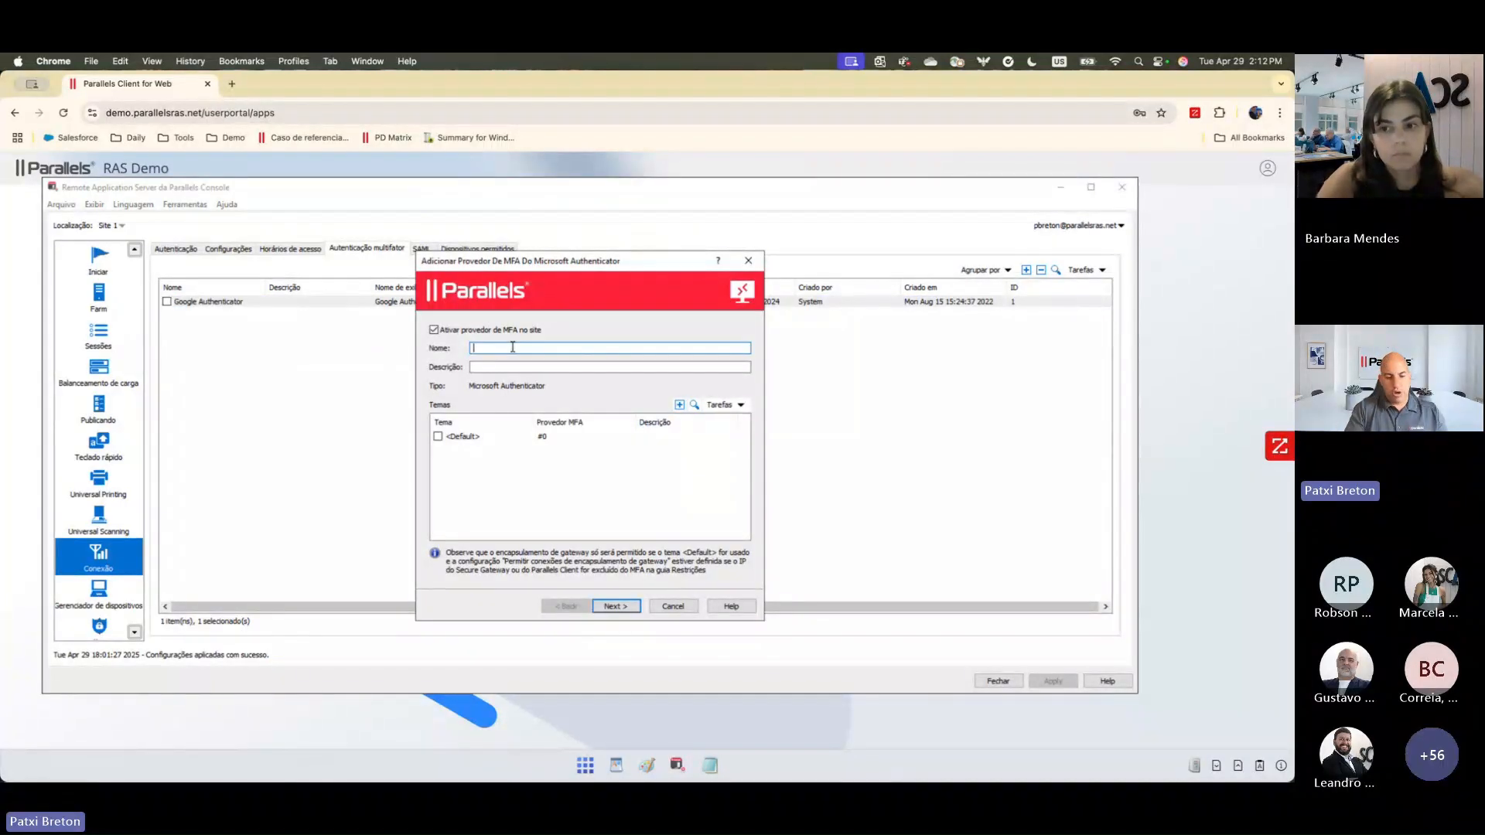
{"action": "type", "text": "MFA"}
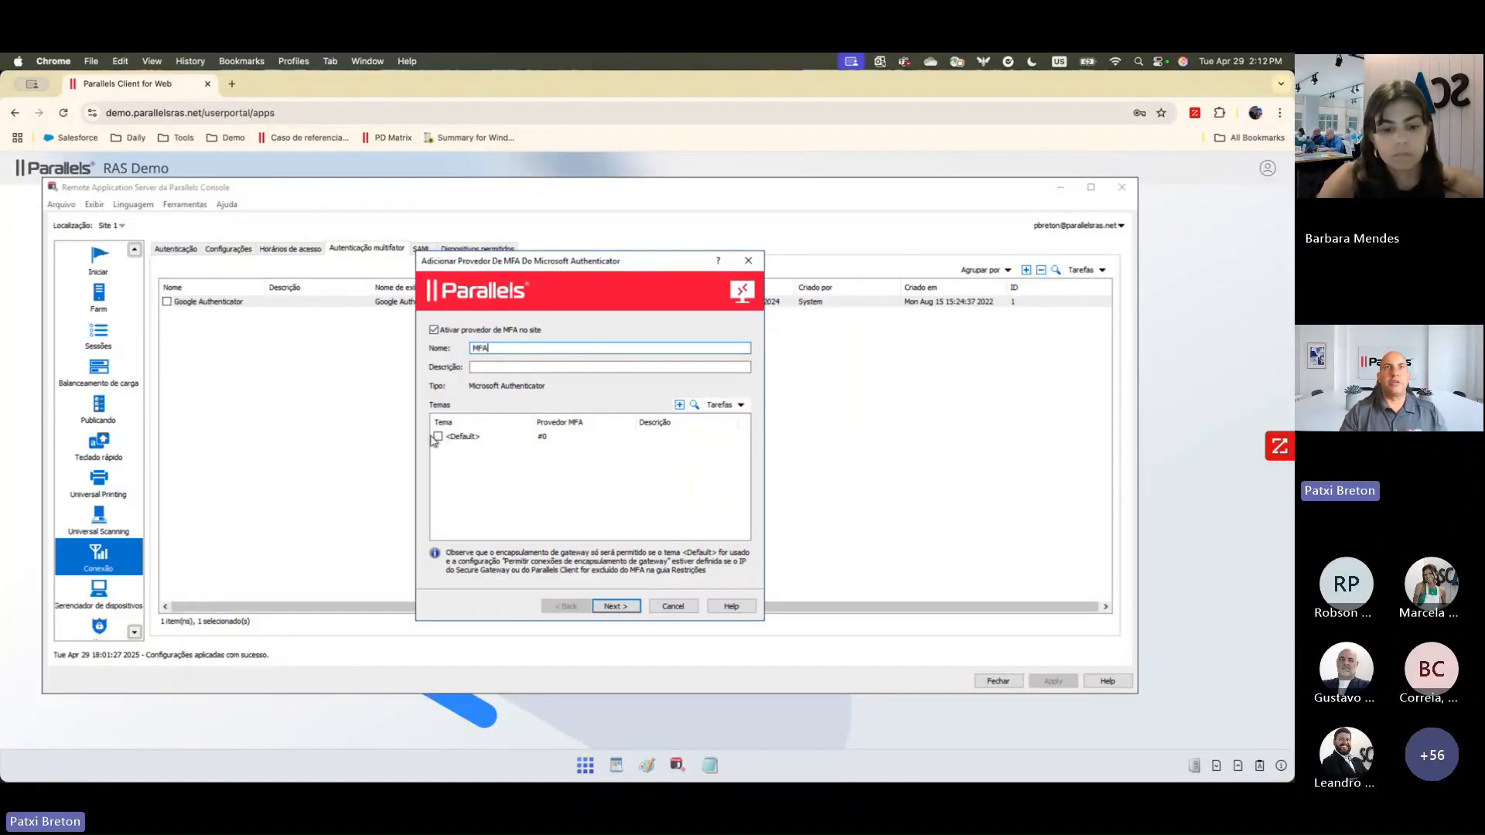
{"action": "left_click", "coordinate": [437, 436]}
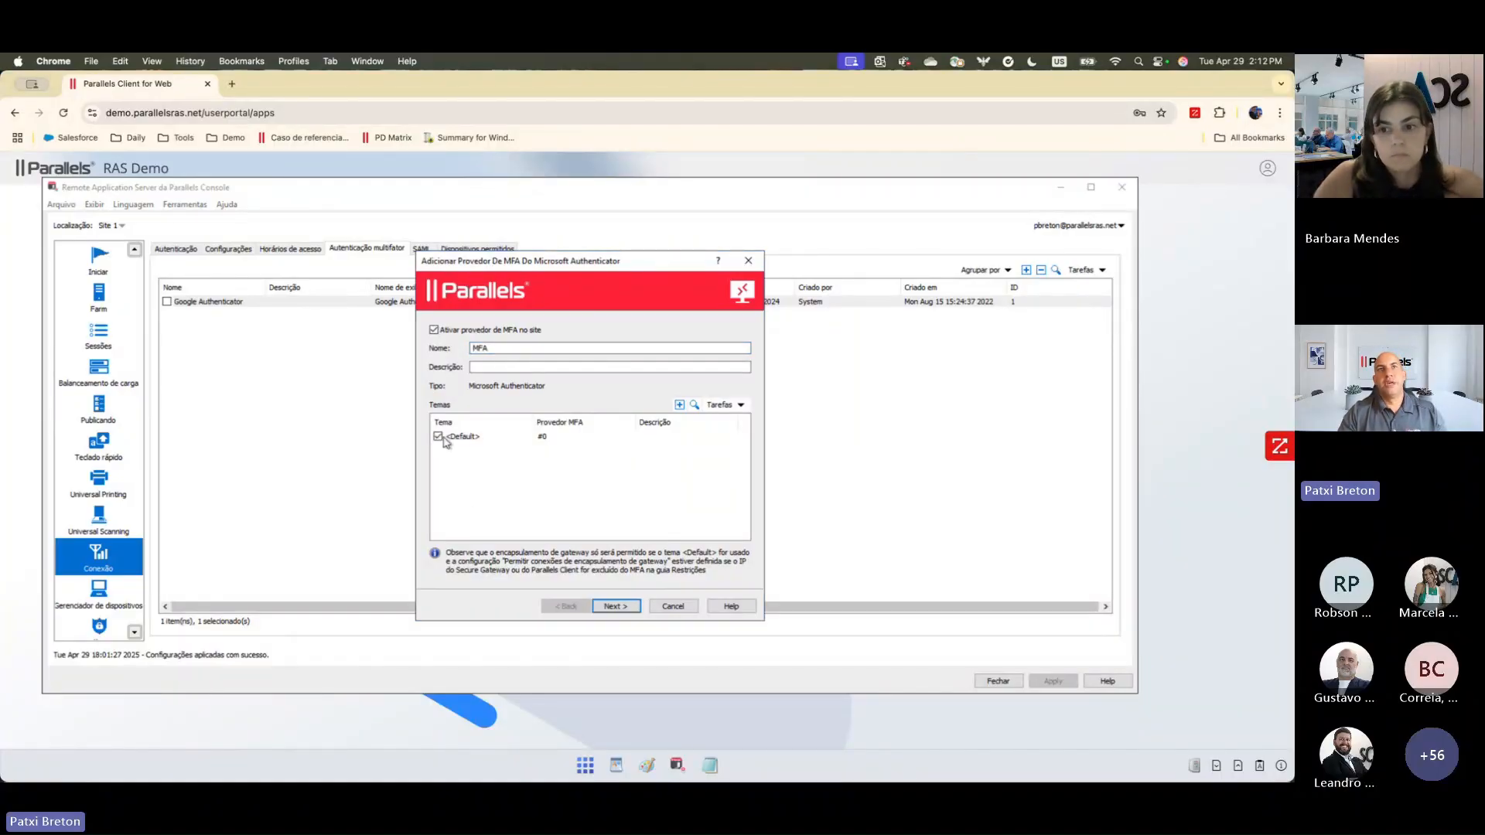
{"action": "left_click", "coordinate": [624, 607]}
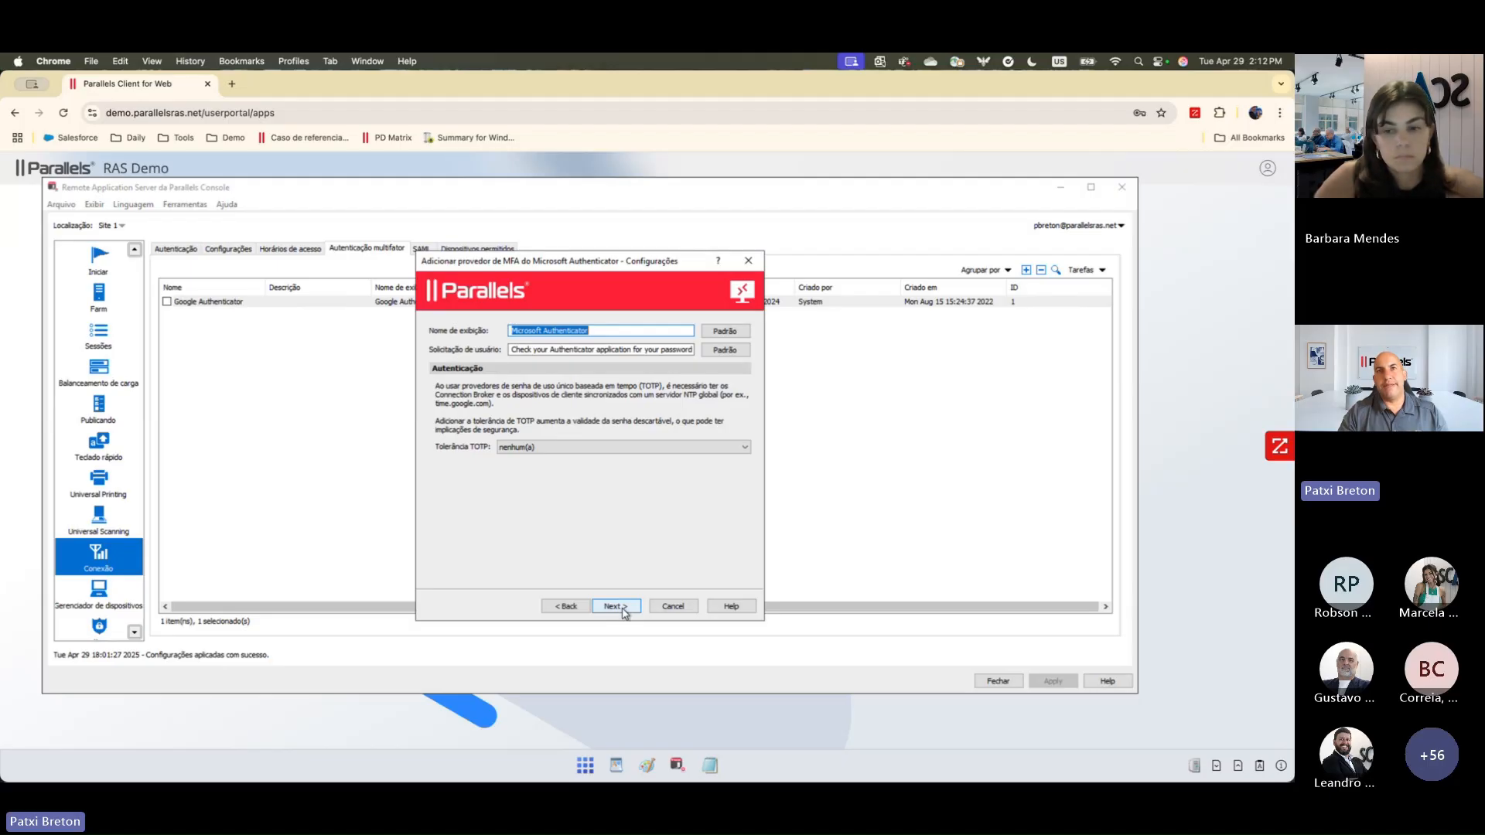
{"action": "left_click", "coordinate": [624, 608]}
{"action": "left_click", "coordinate": [623, 608]}
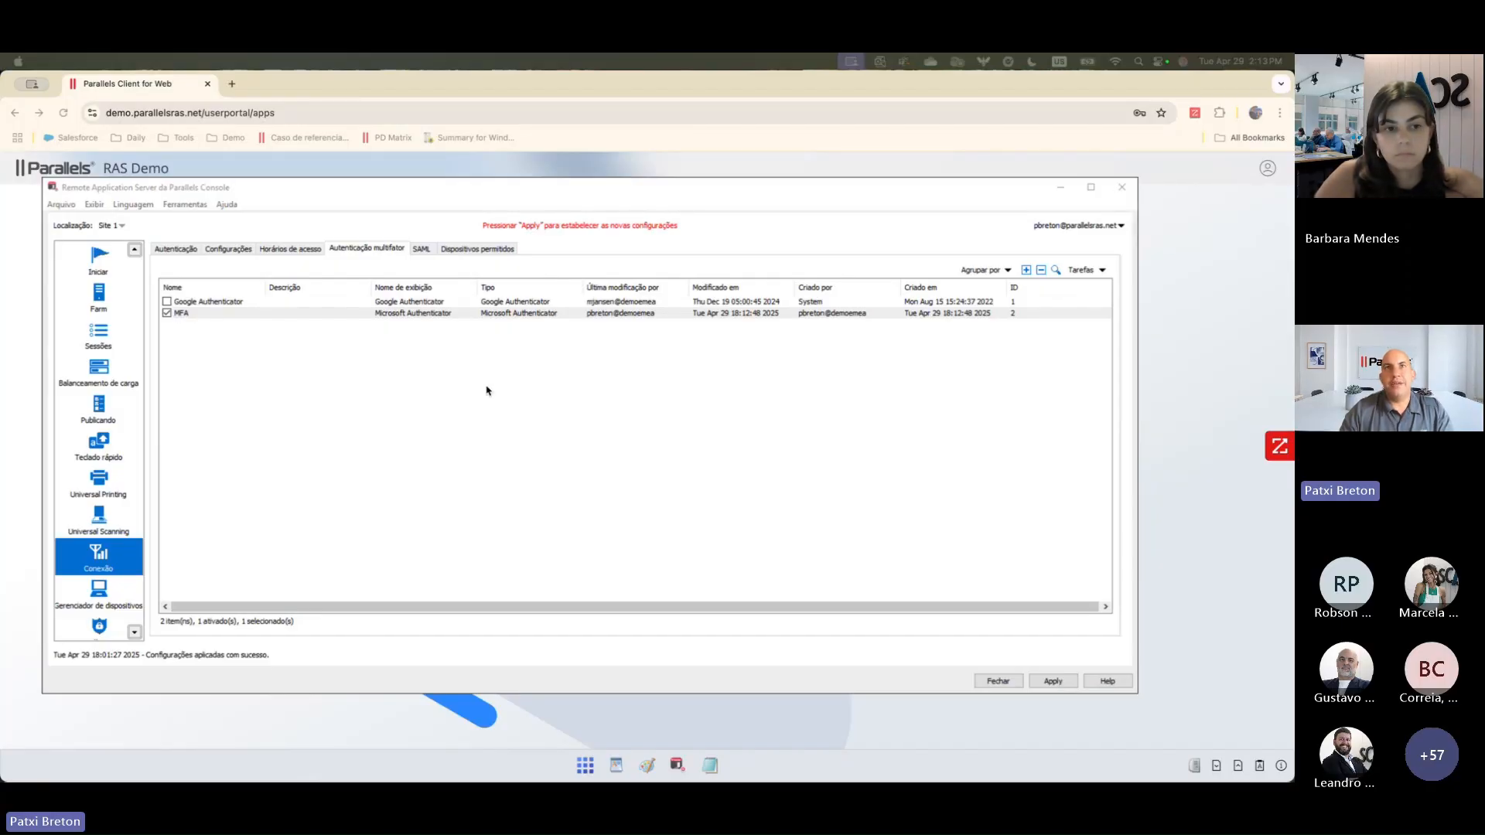
Step: Examine the MFA provider's user registration settings and the criteria available for its restrictions, and close its properties without saving
{"action": "left_click", "coordinate": [505, 319]}
{"action": "double_click", "coordinate": [506, 314]}
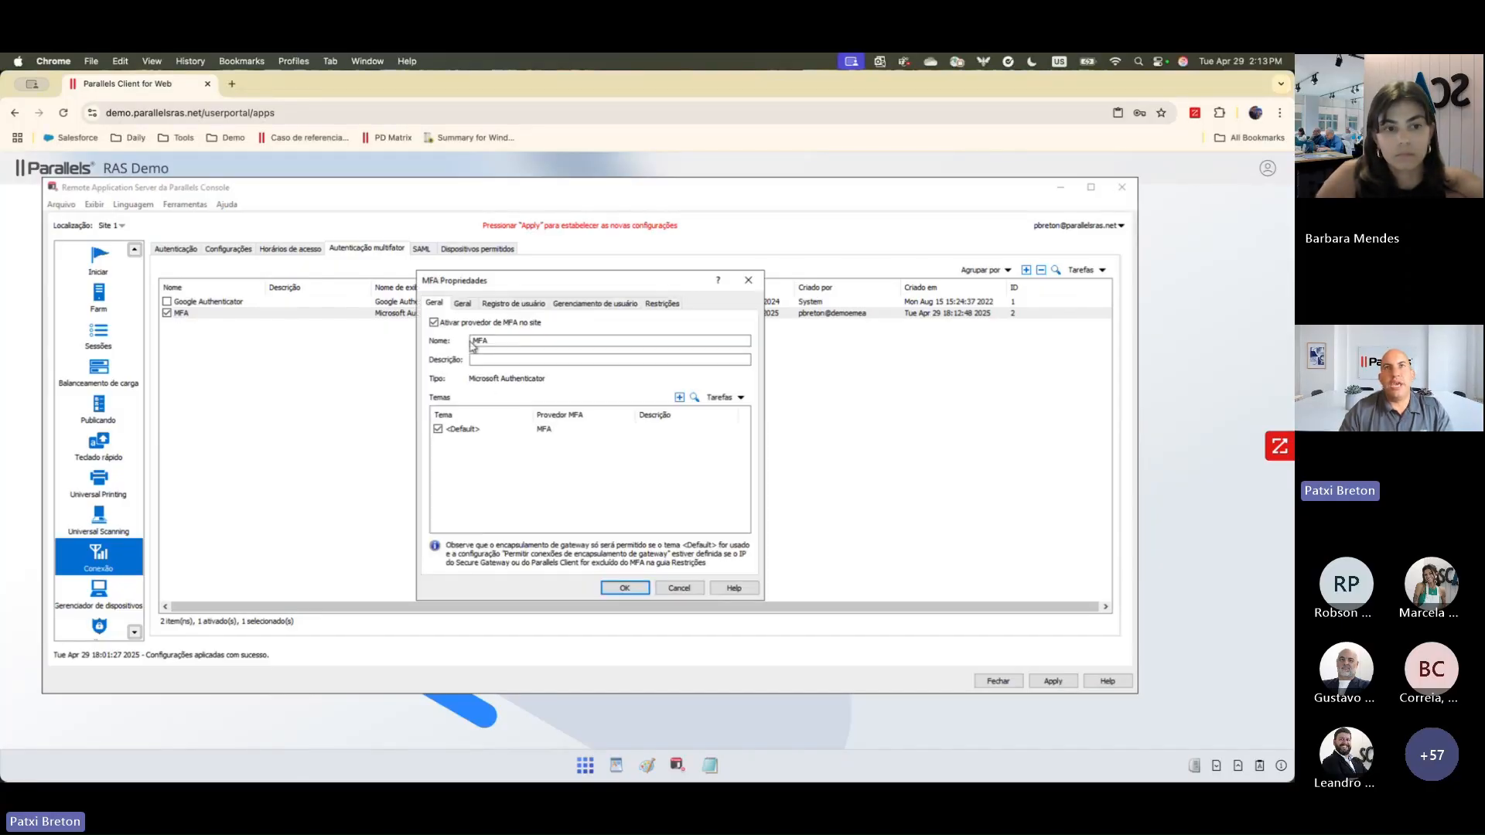
{"action": "left_click", "coordinate": [518, 306]}
{"action": "left_click", "coordinate": [665, 305]}
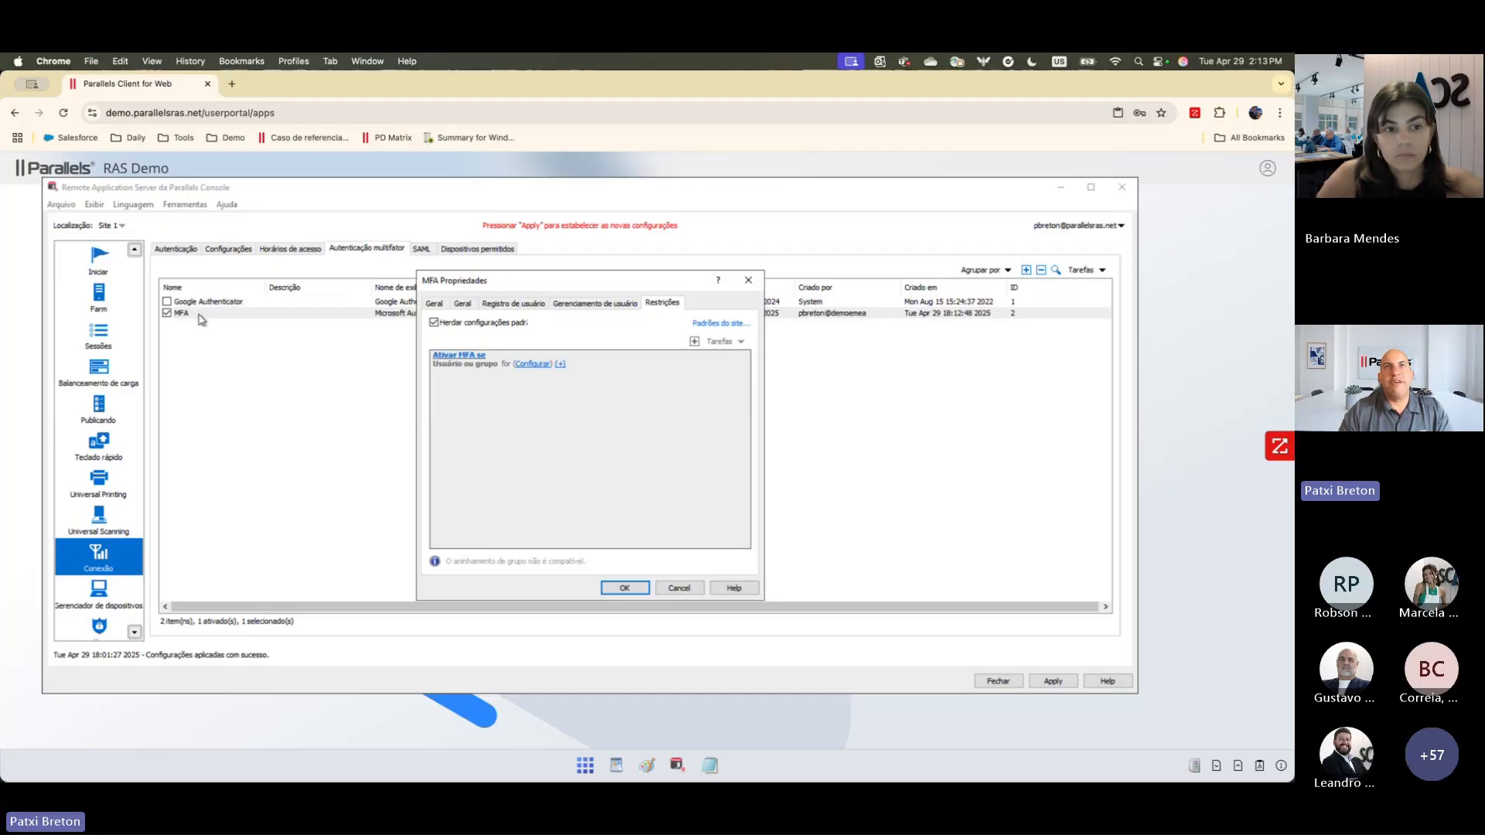
{"action": "left_click", "coordinate": [434, 323]}
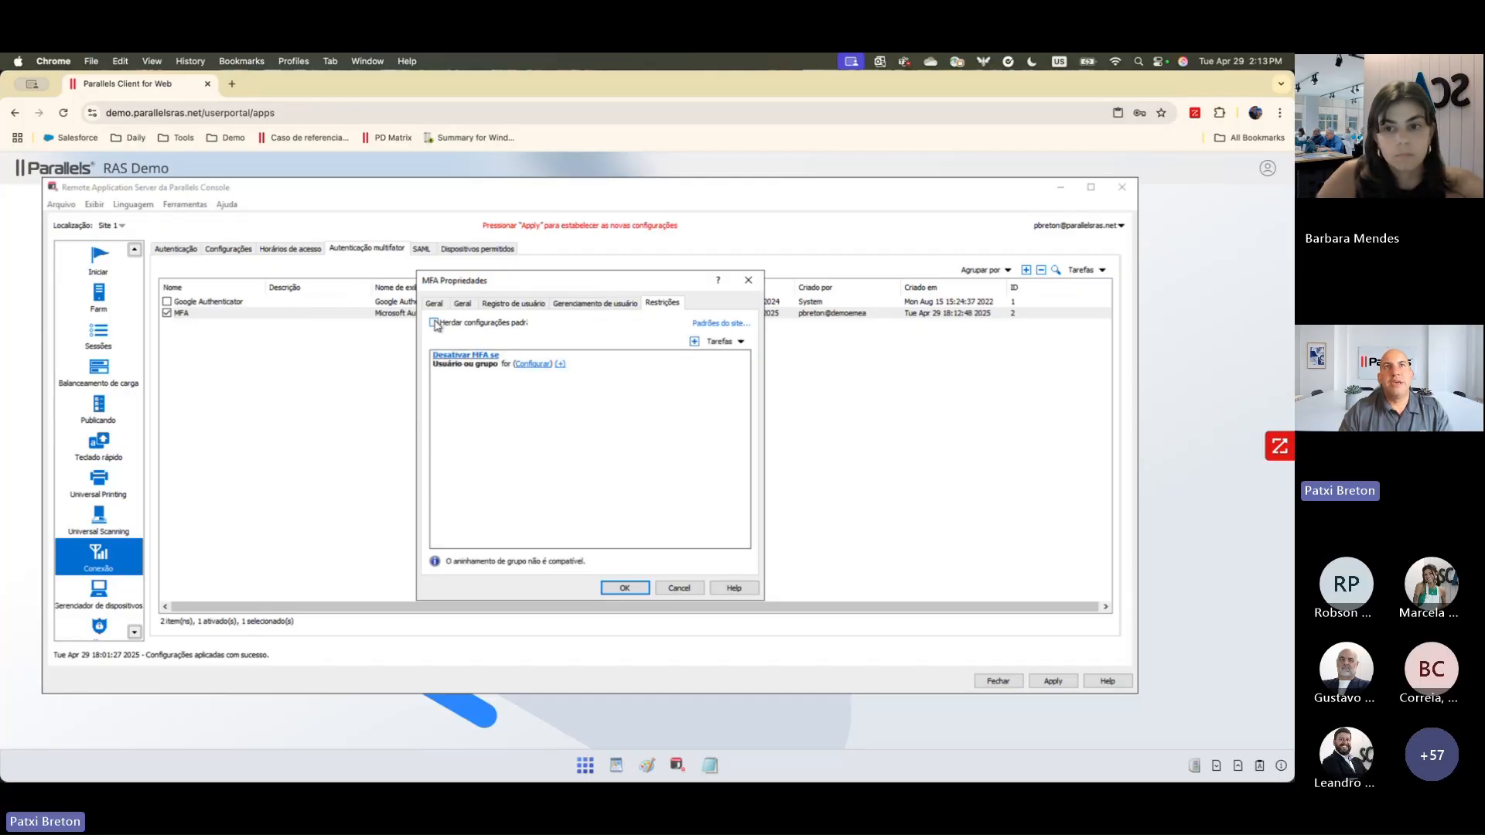
{"action": "left_click", "coordinate": [560, 365]}
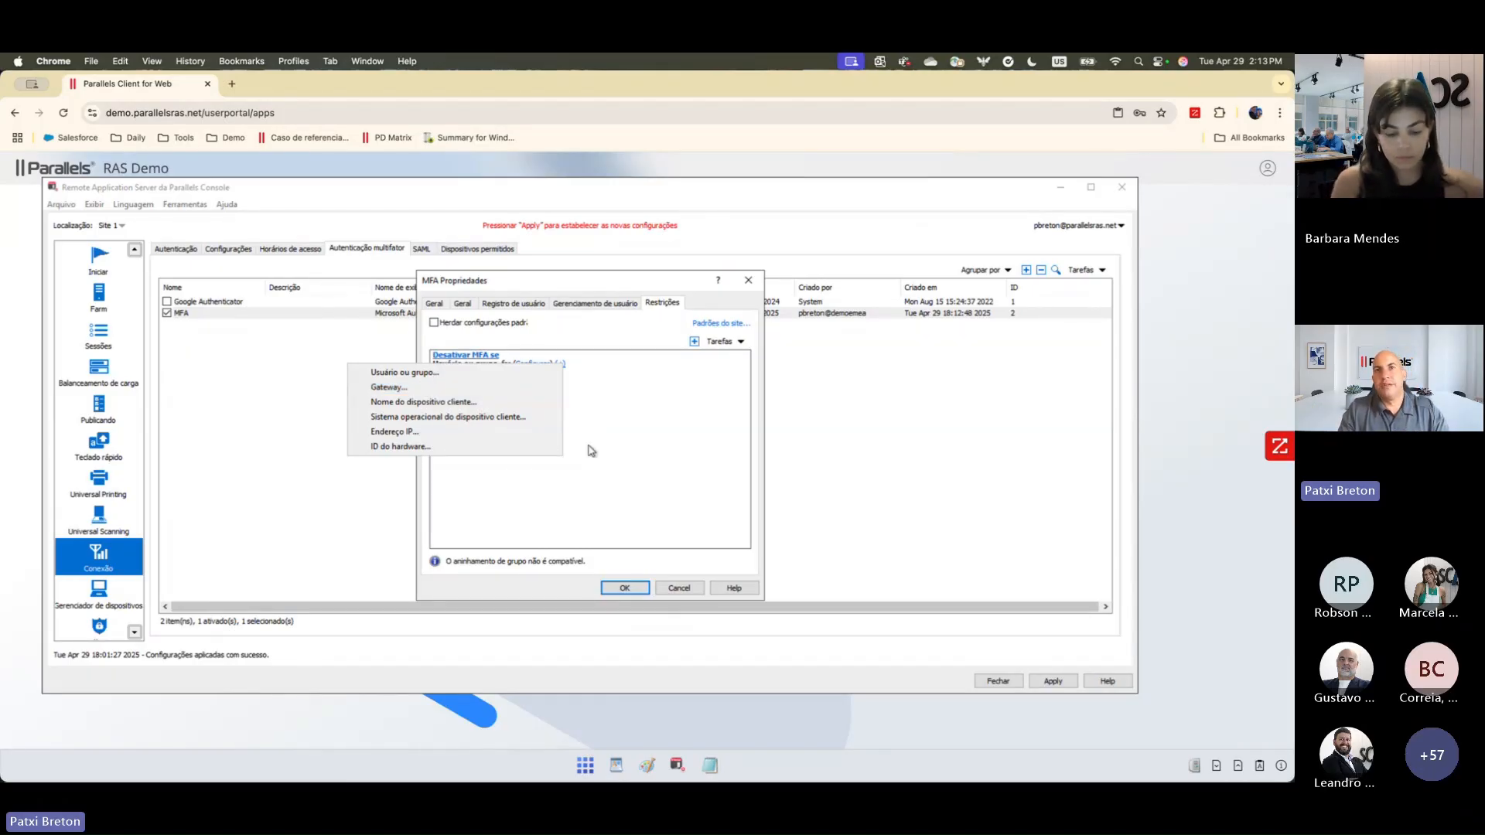
{"action": "left_click", "coordinate": [665, 458]}
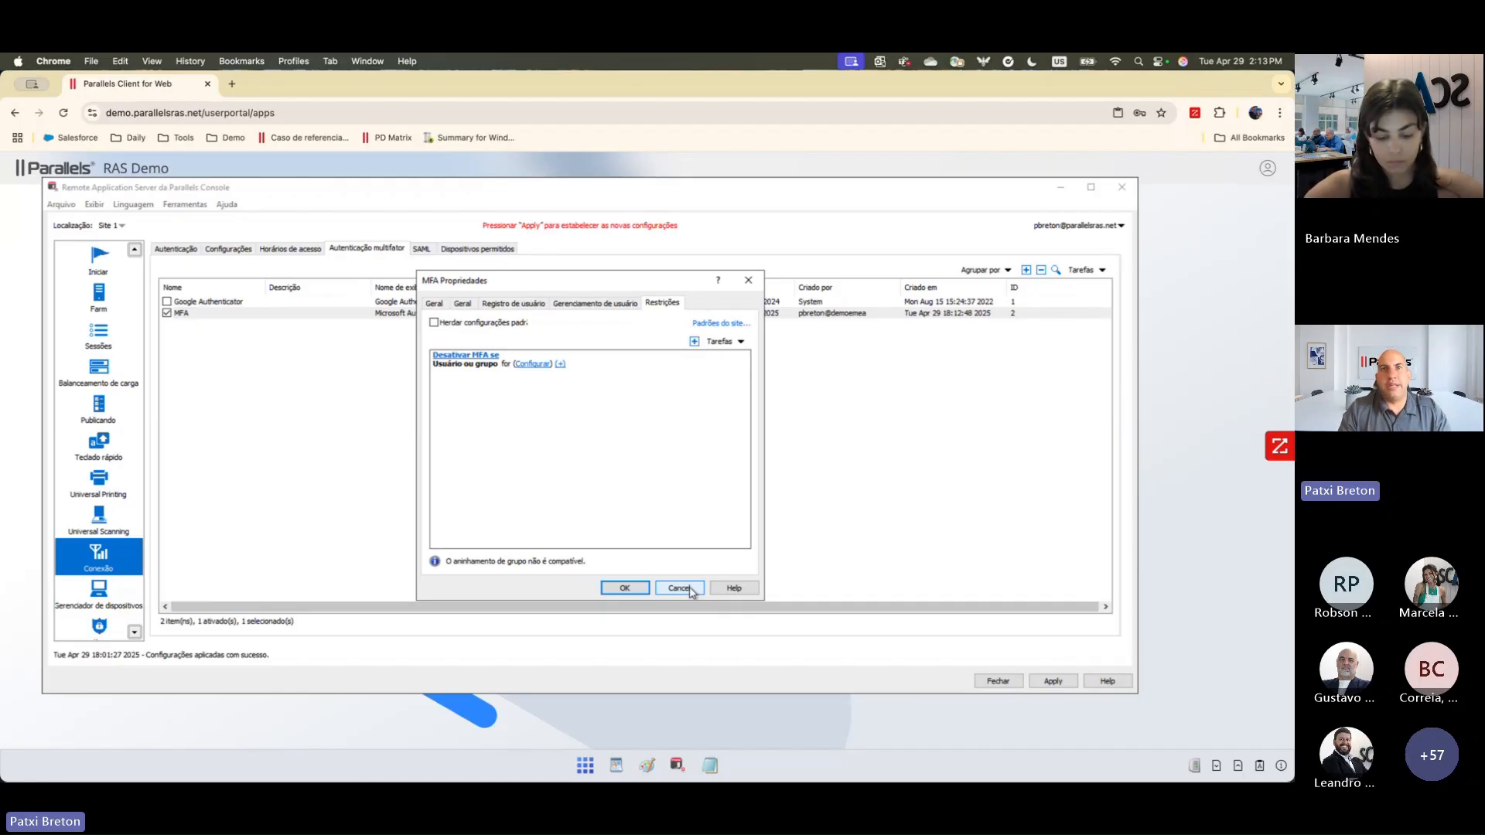
{"action": "left_click", "coordinate": [691, 590]}
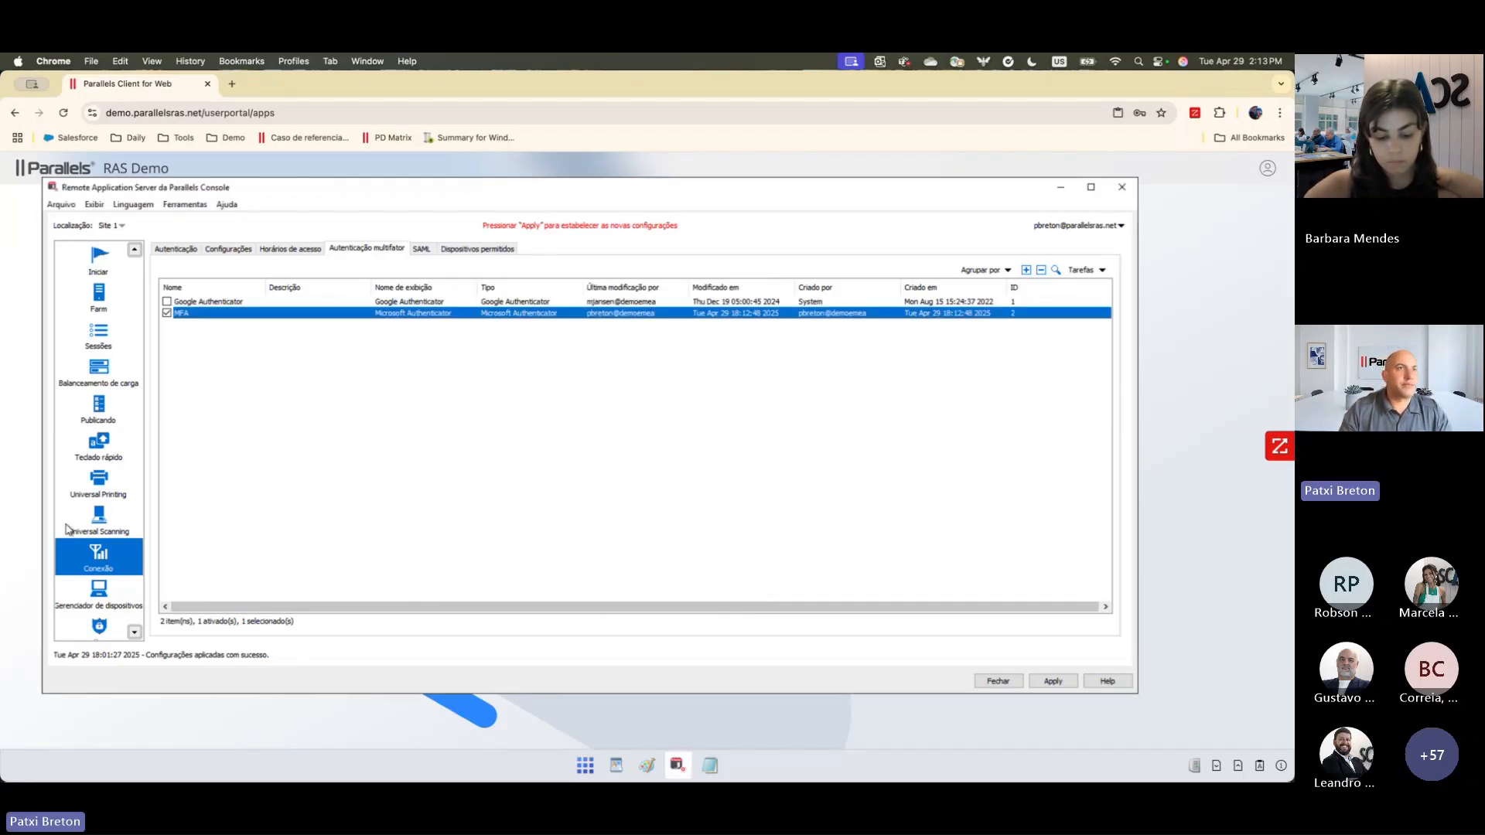
Step: Start a new policy, clear all session options, enable only the clipboard option, and examine its redirection choices
{"action": "scroll", "coordinate": [110, 507], "scroll_direction": "down", "scroll_amount": 3}
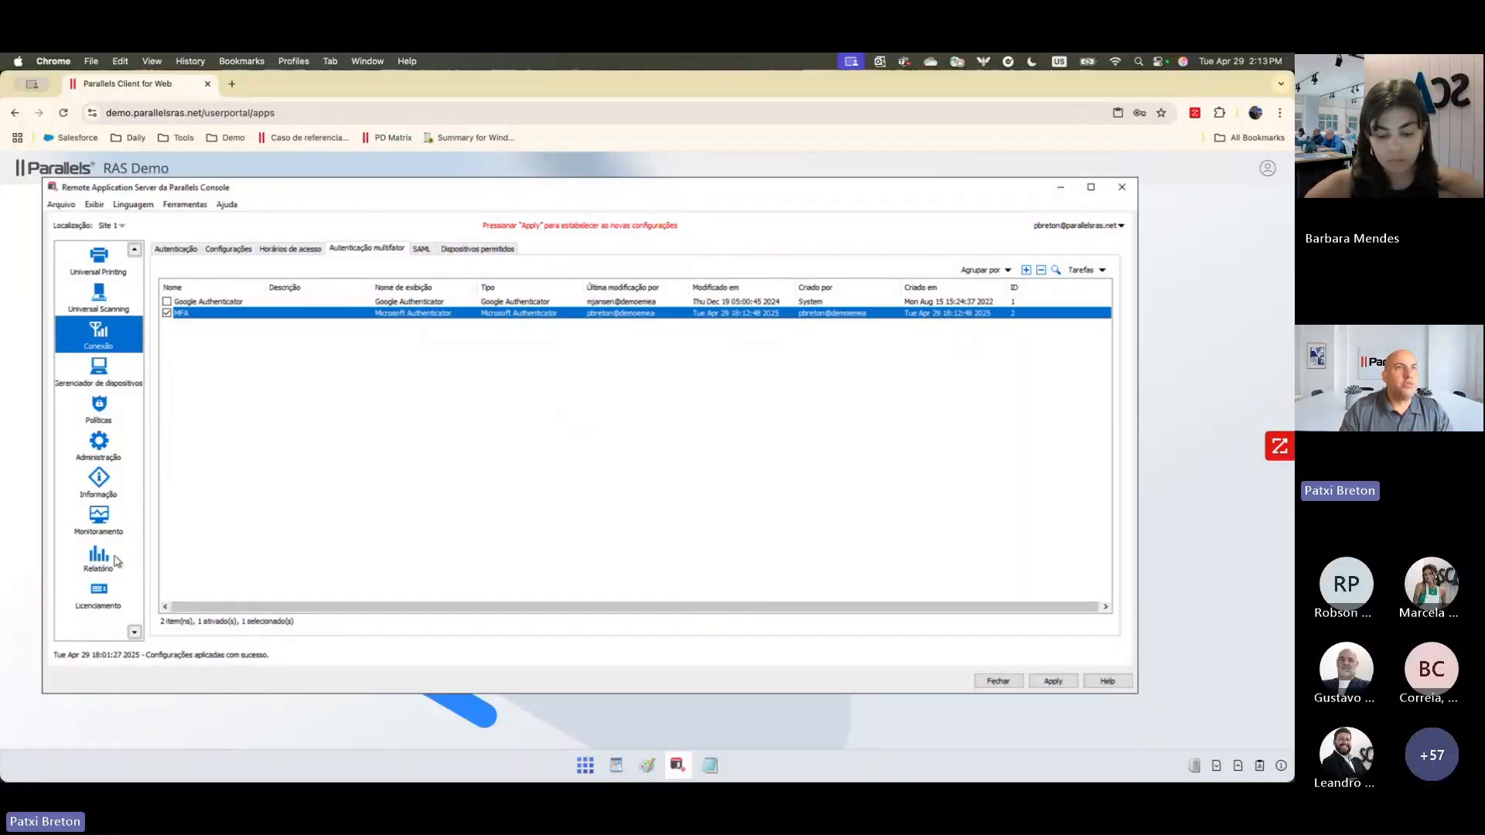
{"action": "left_click", "coordinate": [102, 418]}
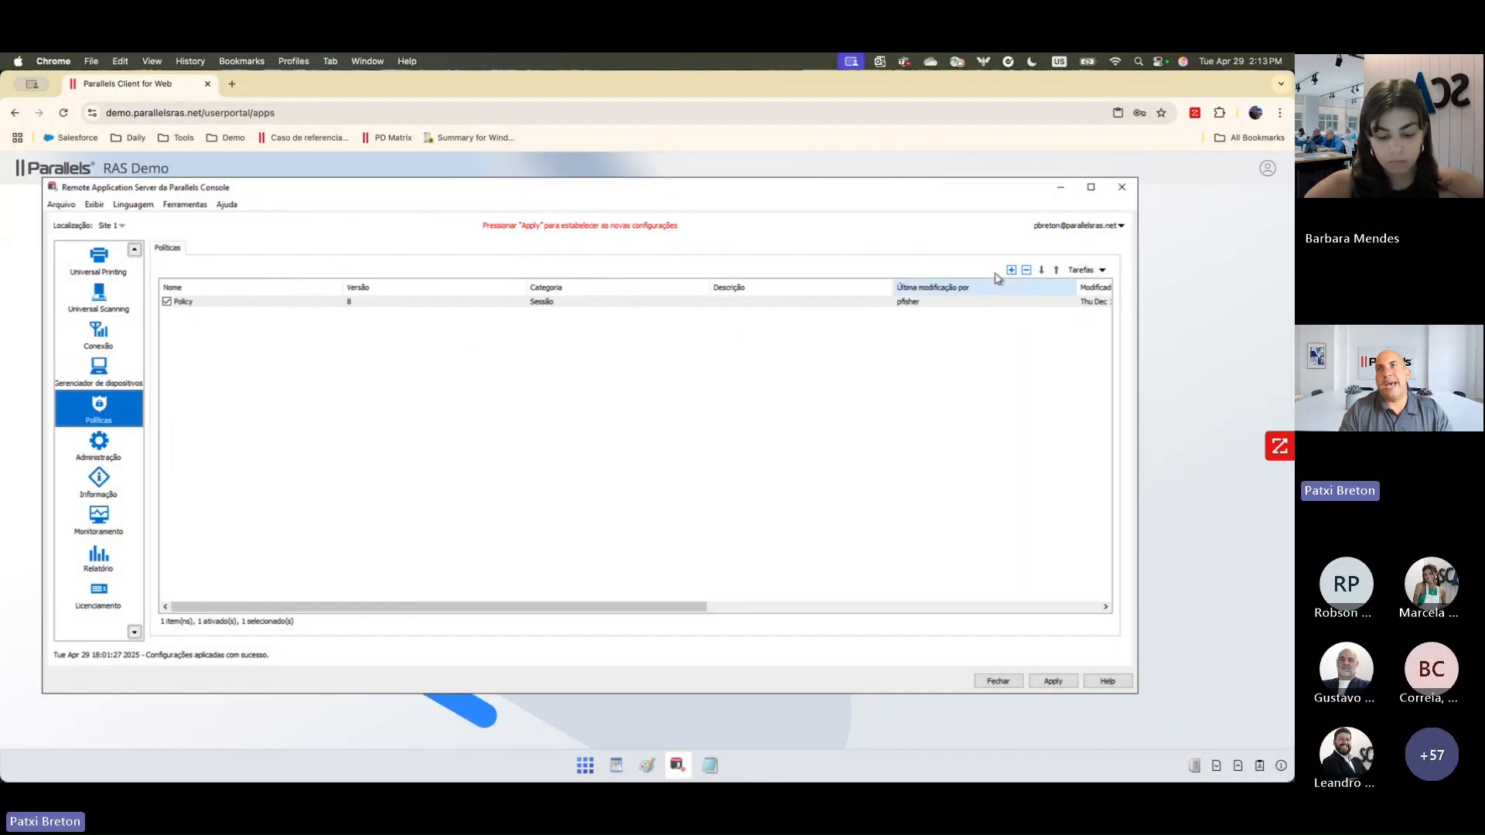
{"action": "left_click", "coordinate": [1010, 270]}
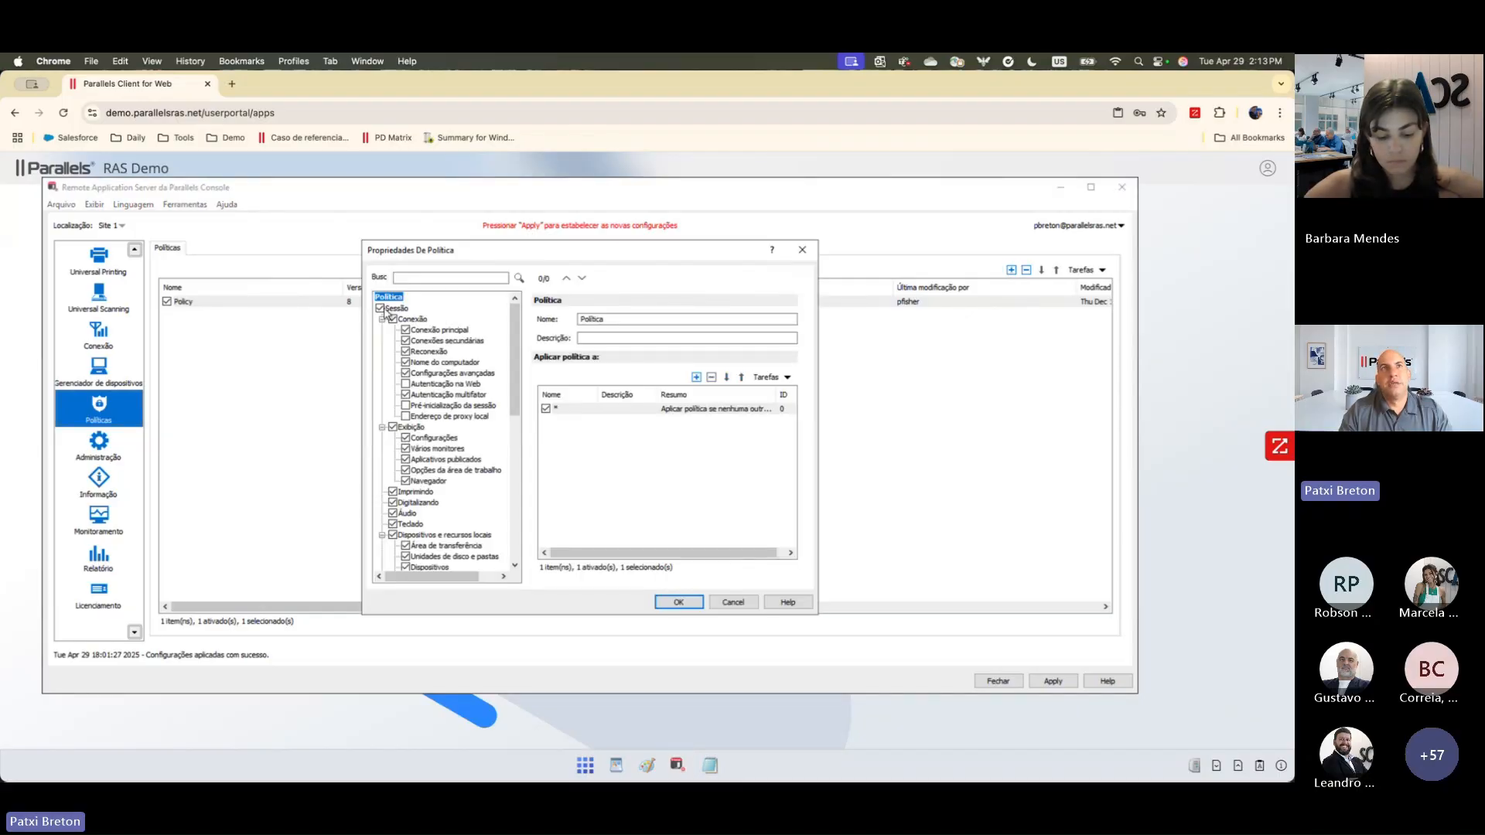
{"action": "left_click", "coordinate": [388, 309]}
{"action": "scroll", "coordinate": [518, 383], "scroll_direction": "down", "scroll_amount": 2}
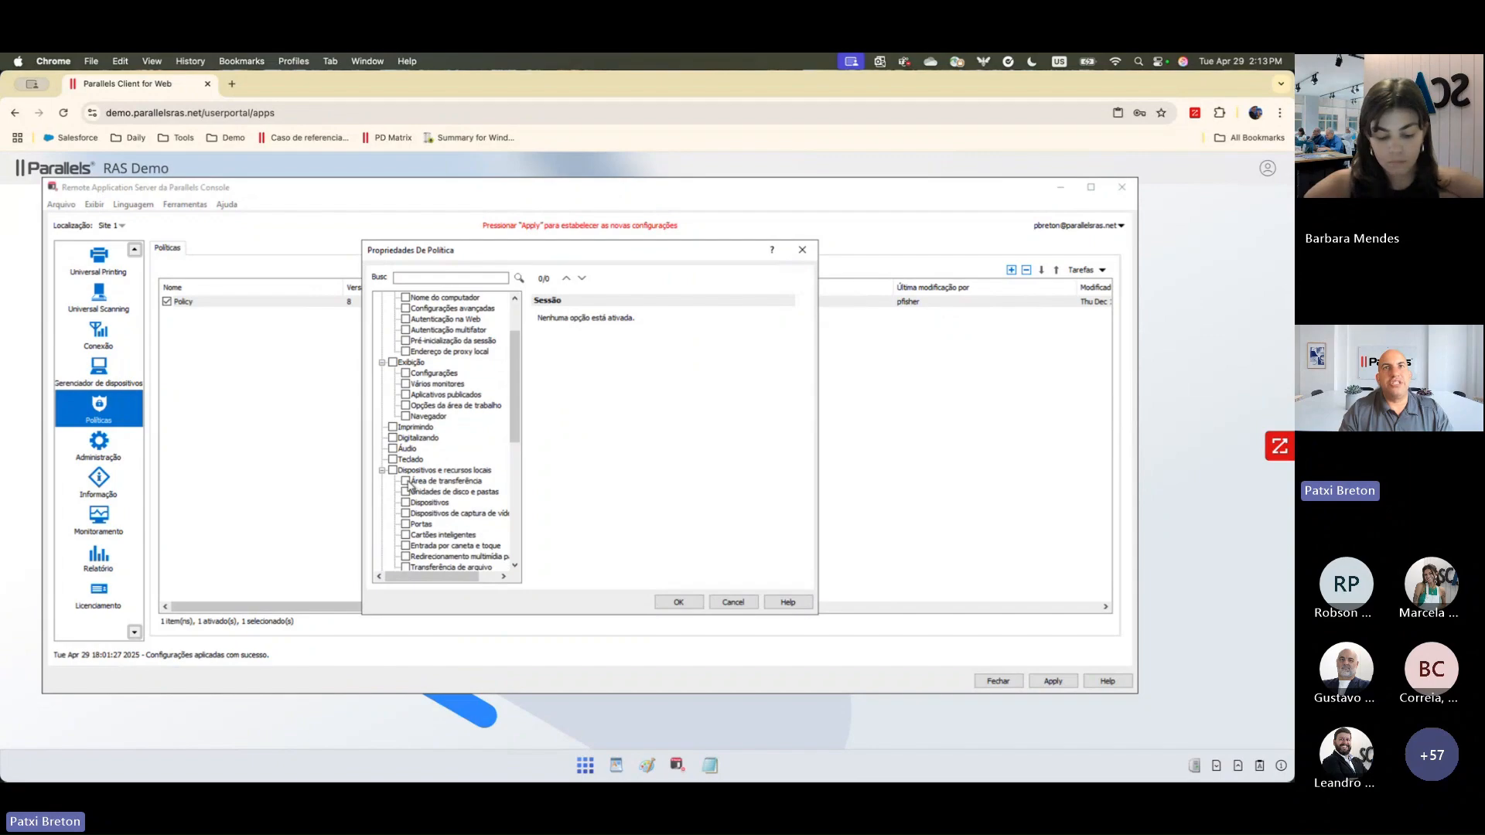
{"action": "left_click", "coordinate": [407, 482]}
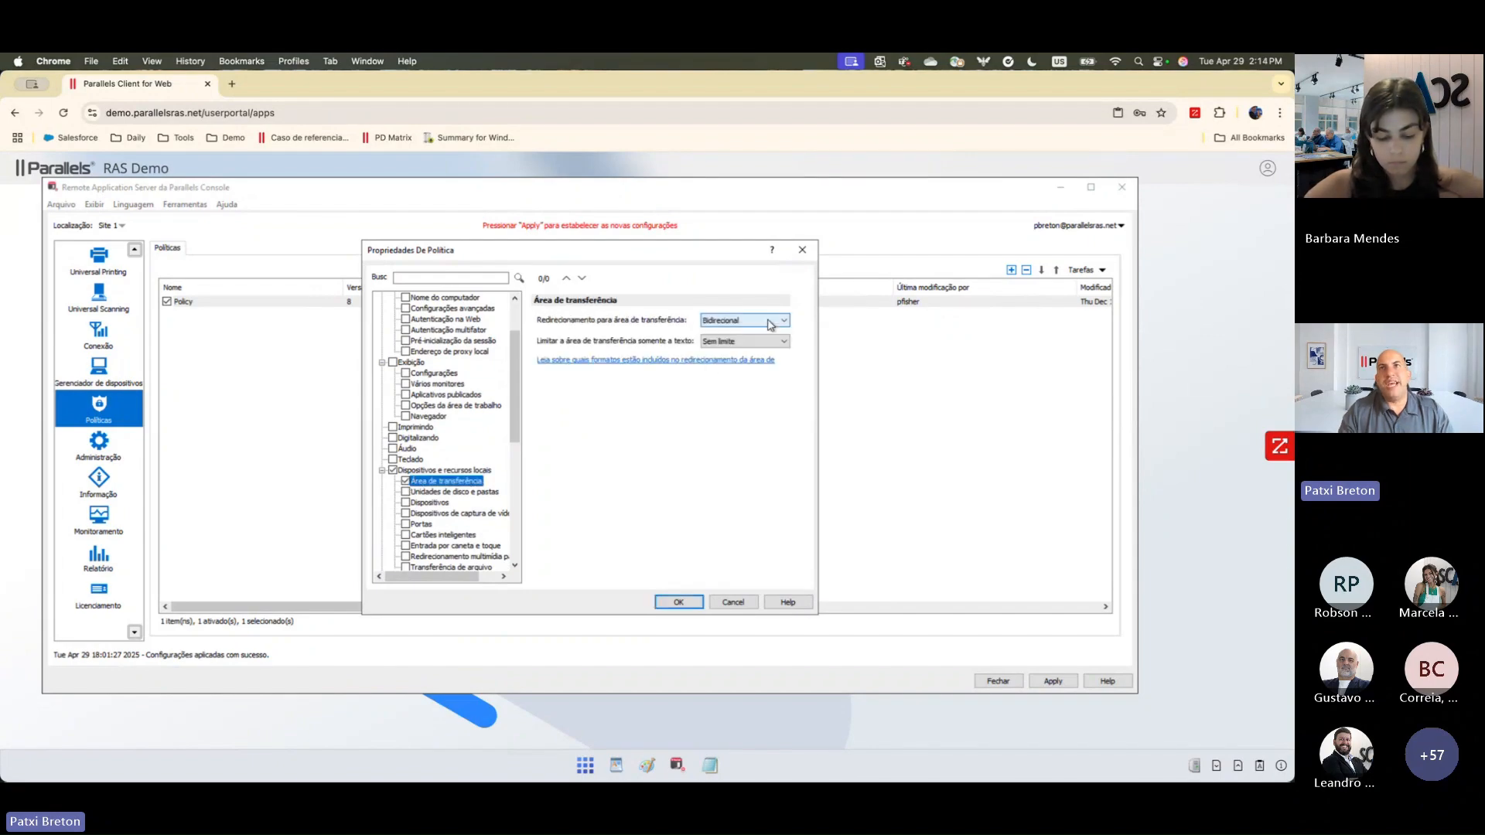
{"action": "left_click", "coordinate": [770, 324]}
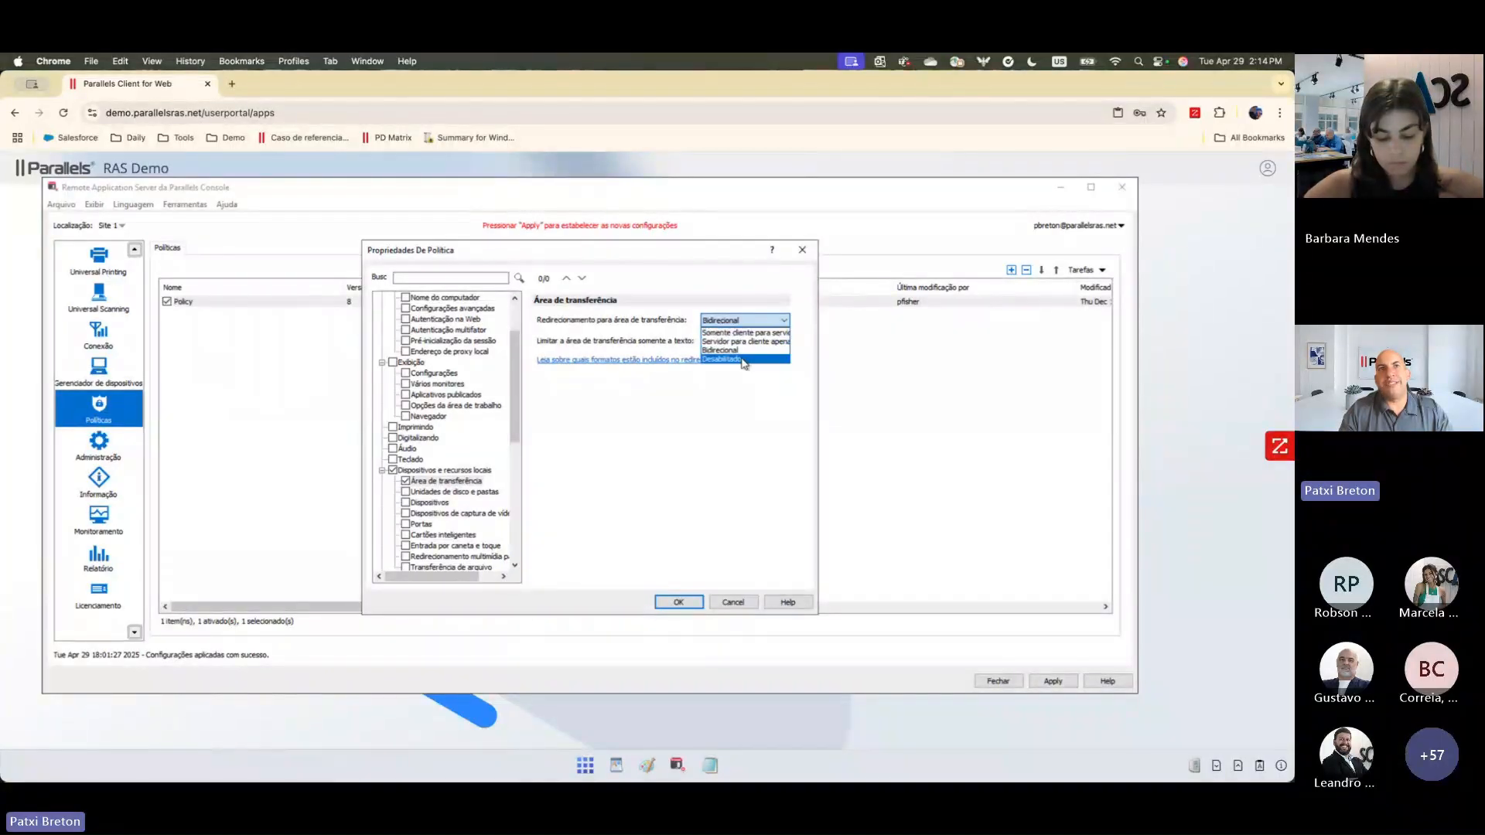
{"action": "left_click", "coordinate": [516, 433]}
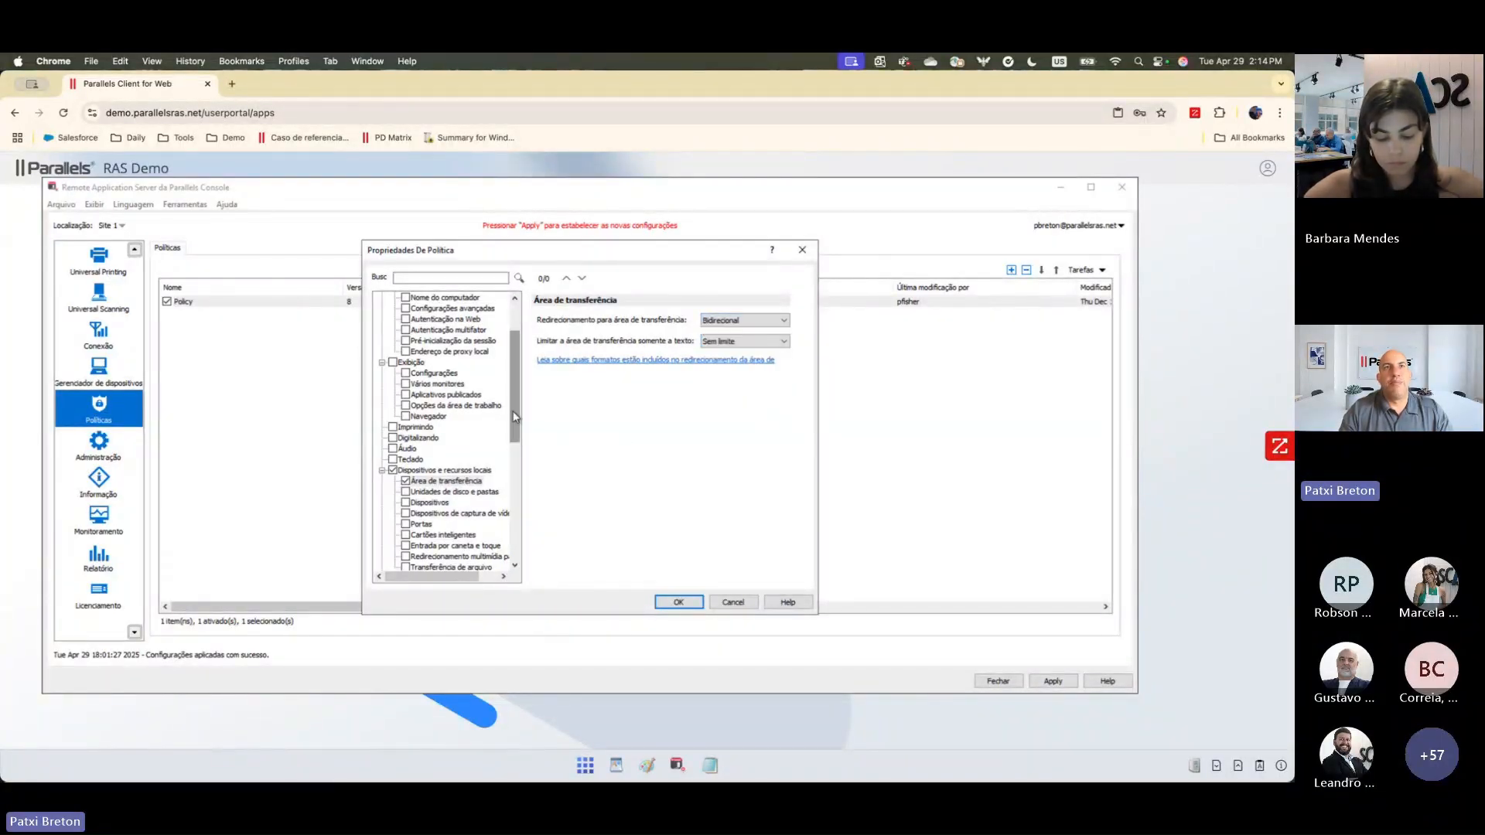
Step: Examine the disk drives and folders settings and the remaining option categories, and discard the new policy
{"action": "left_click", "coordinate": [493, 492]}
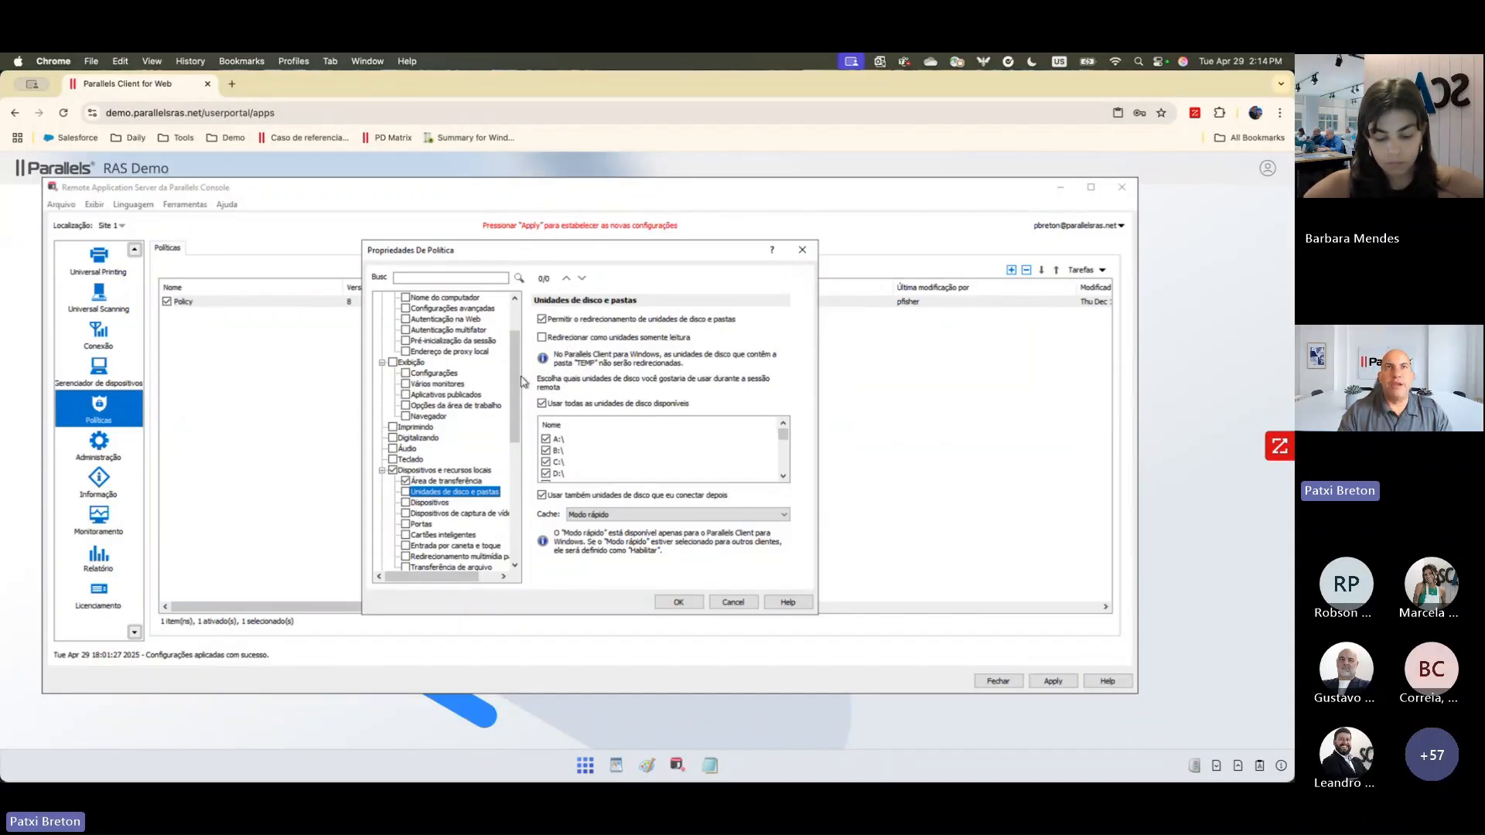
{"action": "left_click_drag", "start_coordinate": [510, 374], "coordinate": [520, 455]}
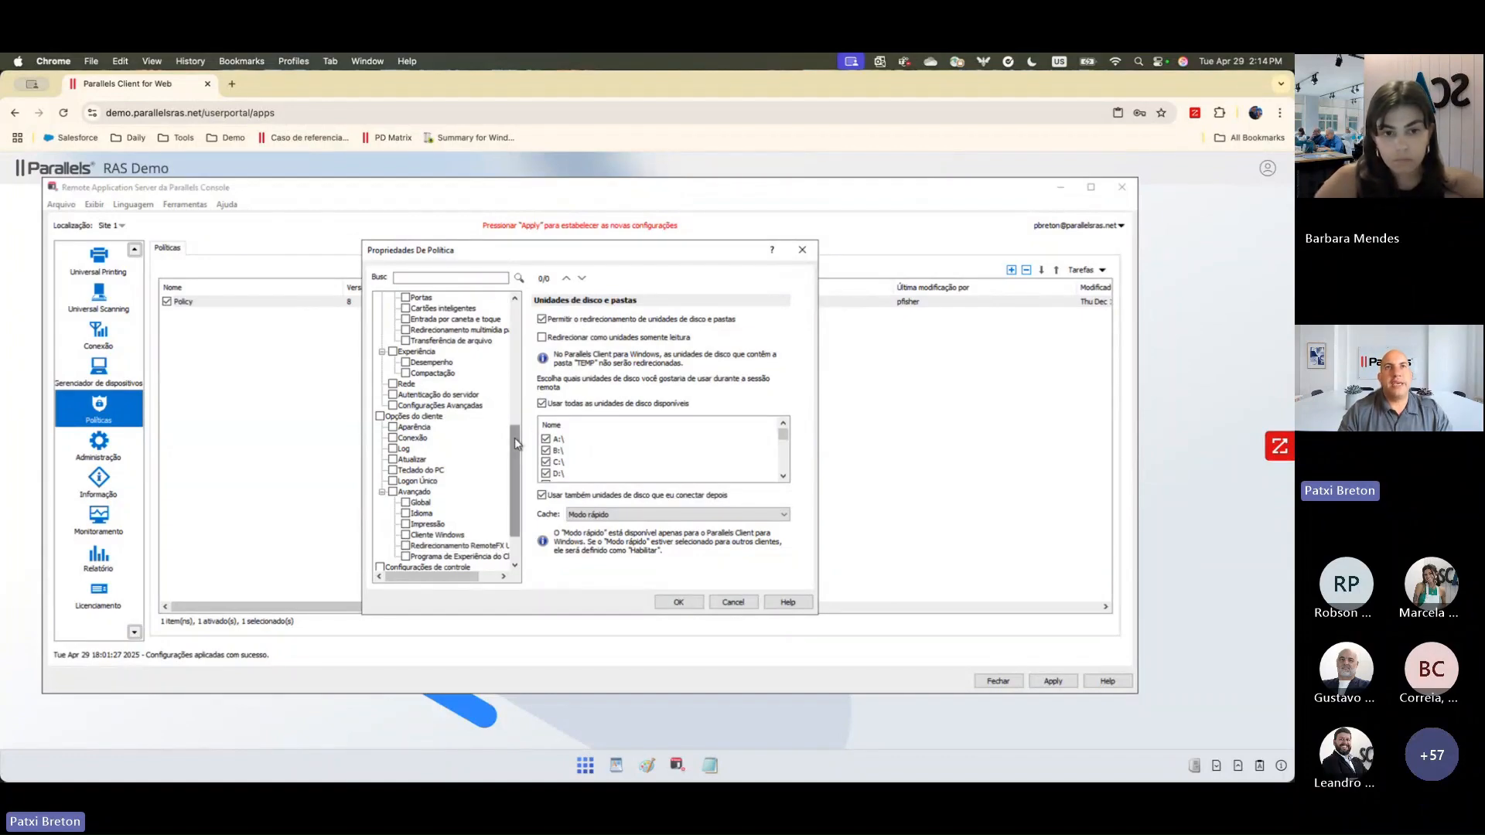
{"action": "left_click_drag", "start_coordinate": [517, 447], "coordinate": [510, 345]}
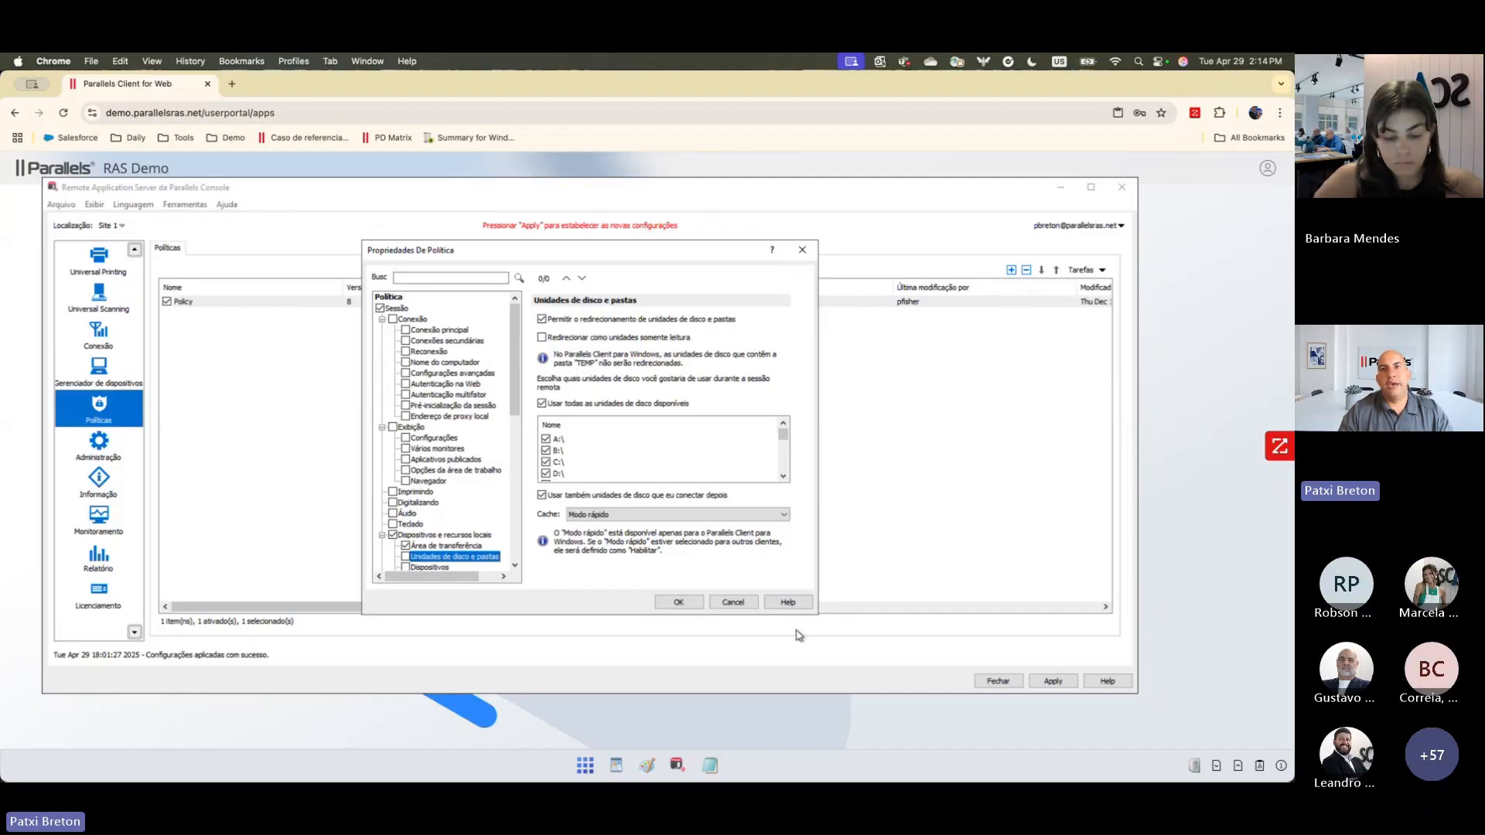
{"action": "left_click", "coordinate": [733, 602]}
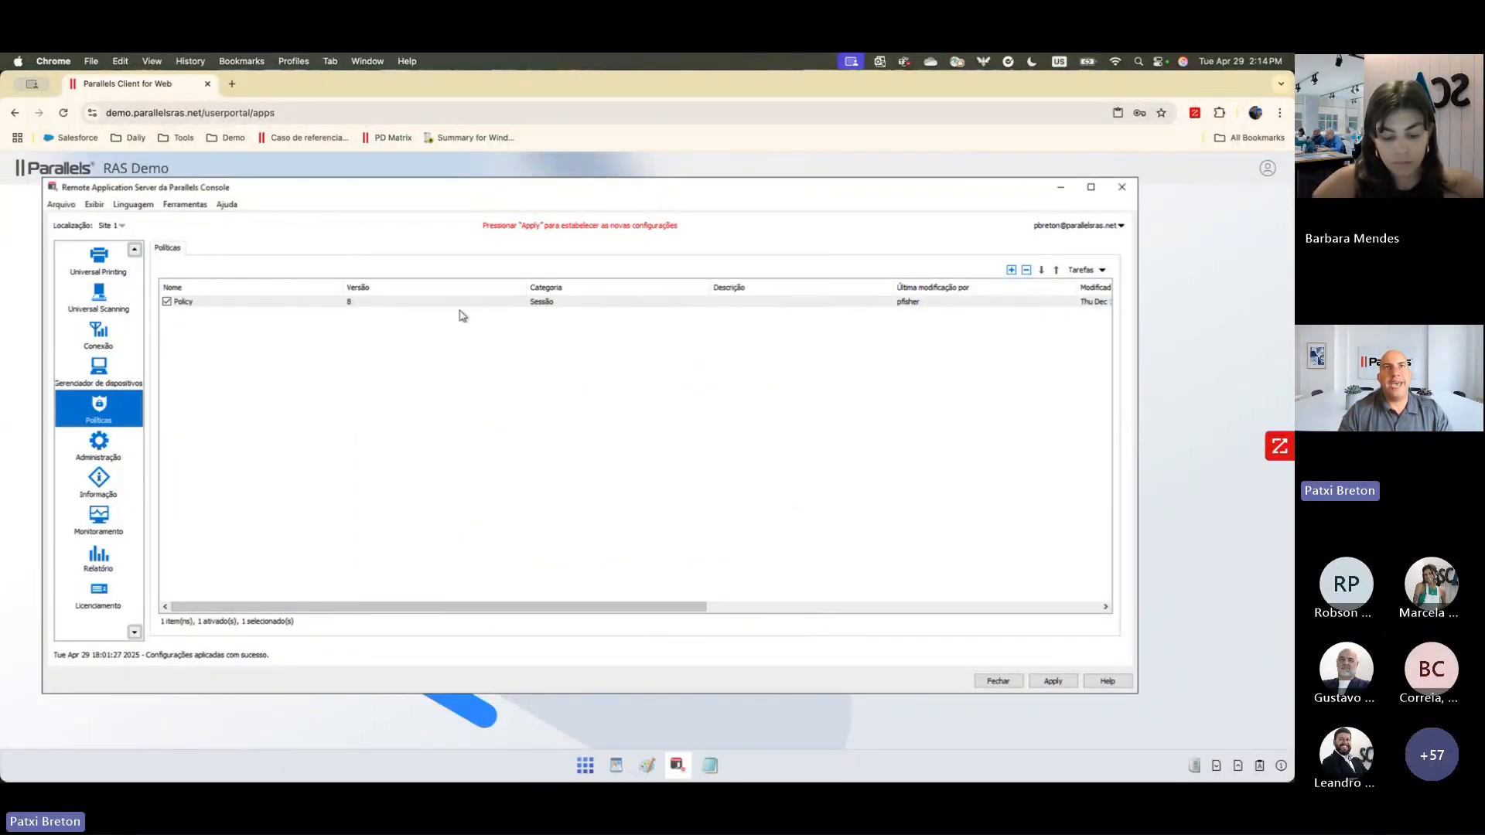
Step: Examine the assignment rules of the existing policy and the form for a new rule, and close both without saving
{"action": "double_click", "coordinate": [461, 304]}
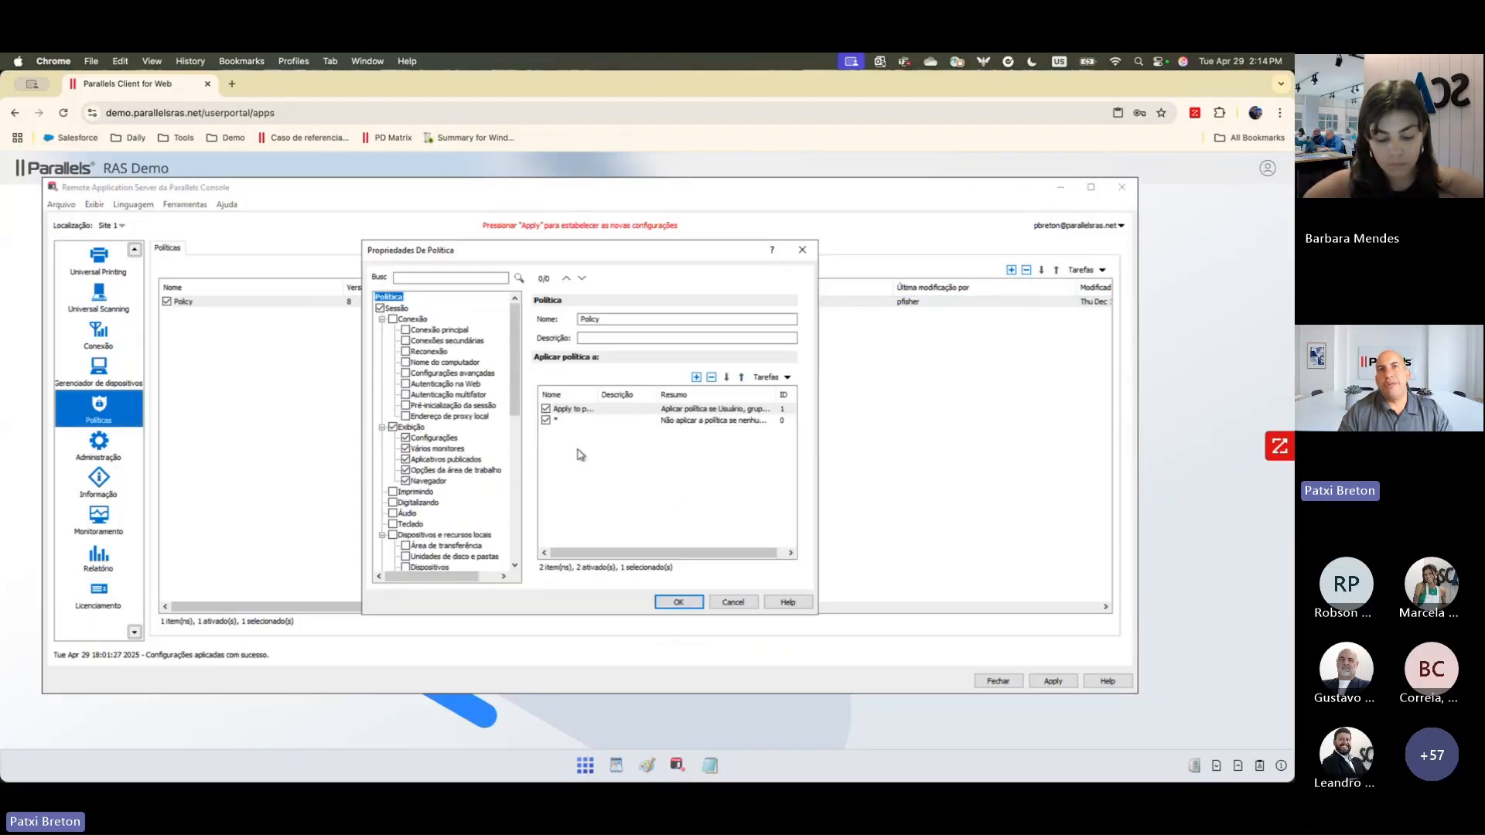
{"action": "left_click", "coordinate": [696, 378]}
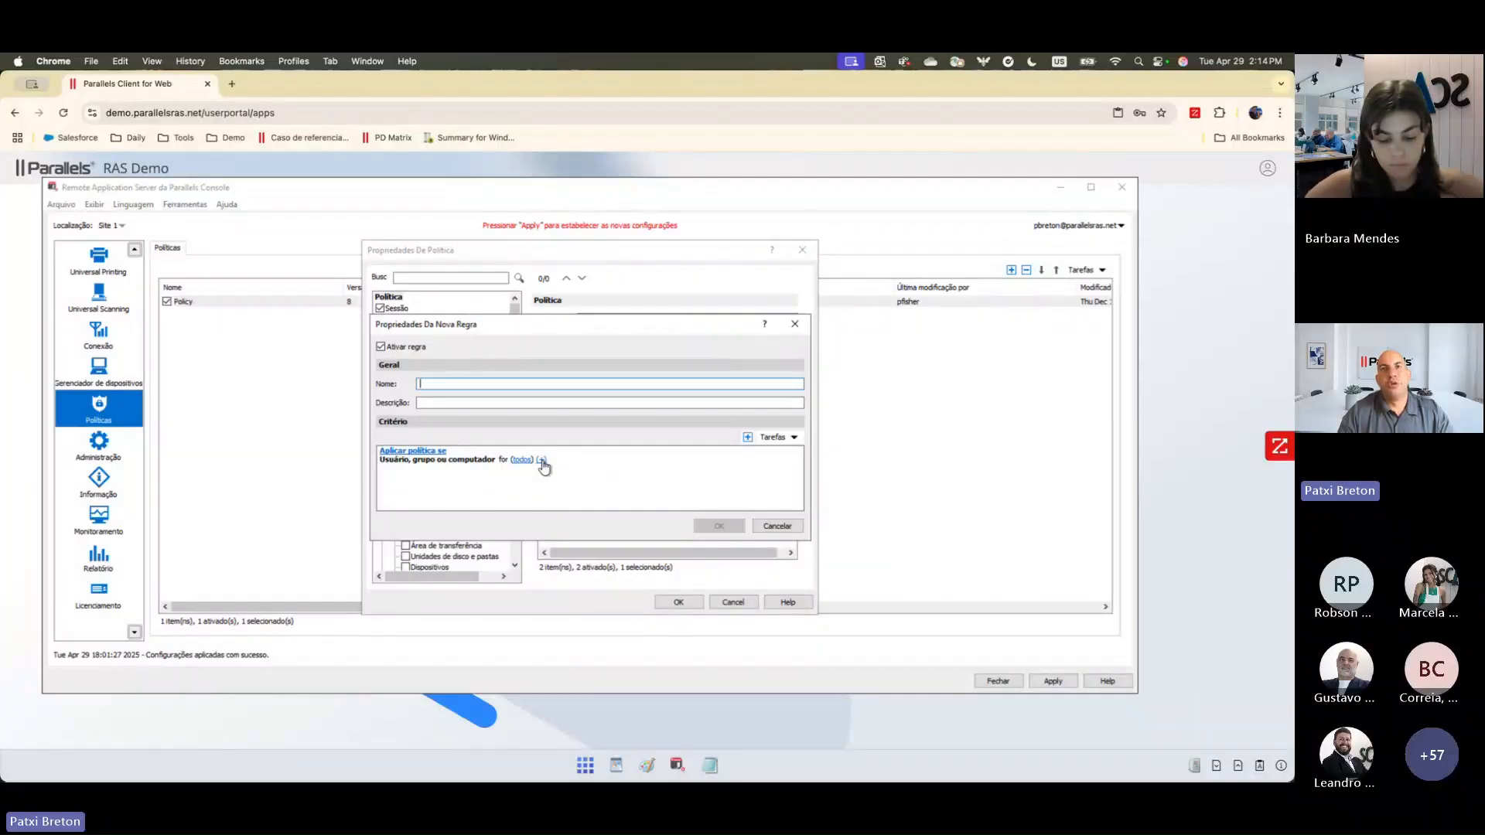
{"action": "left_click", "coordinate": [777, 526]}
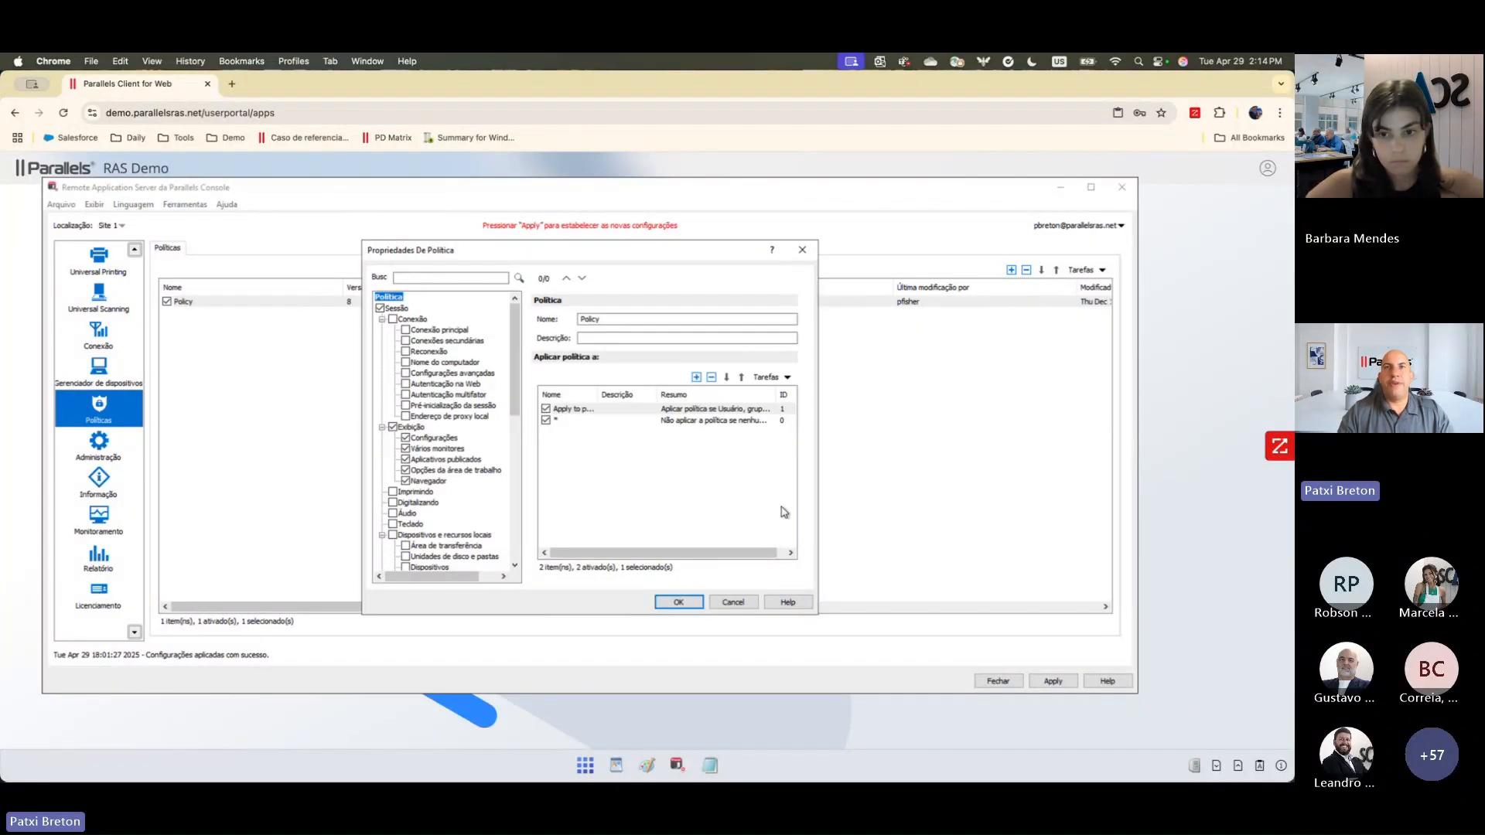
{"action": "left_click", "coordinate": [735, 605]}
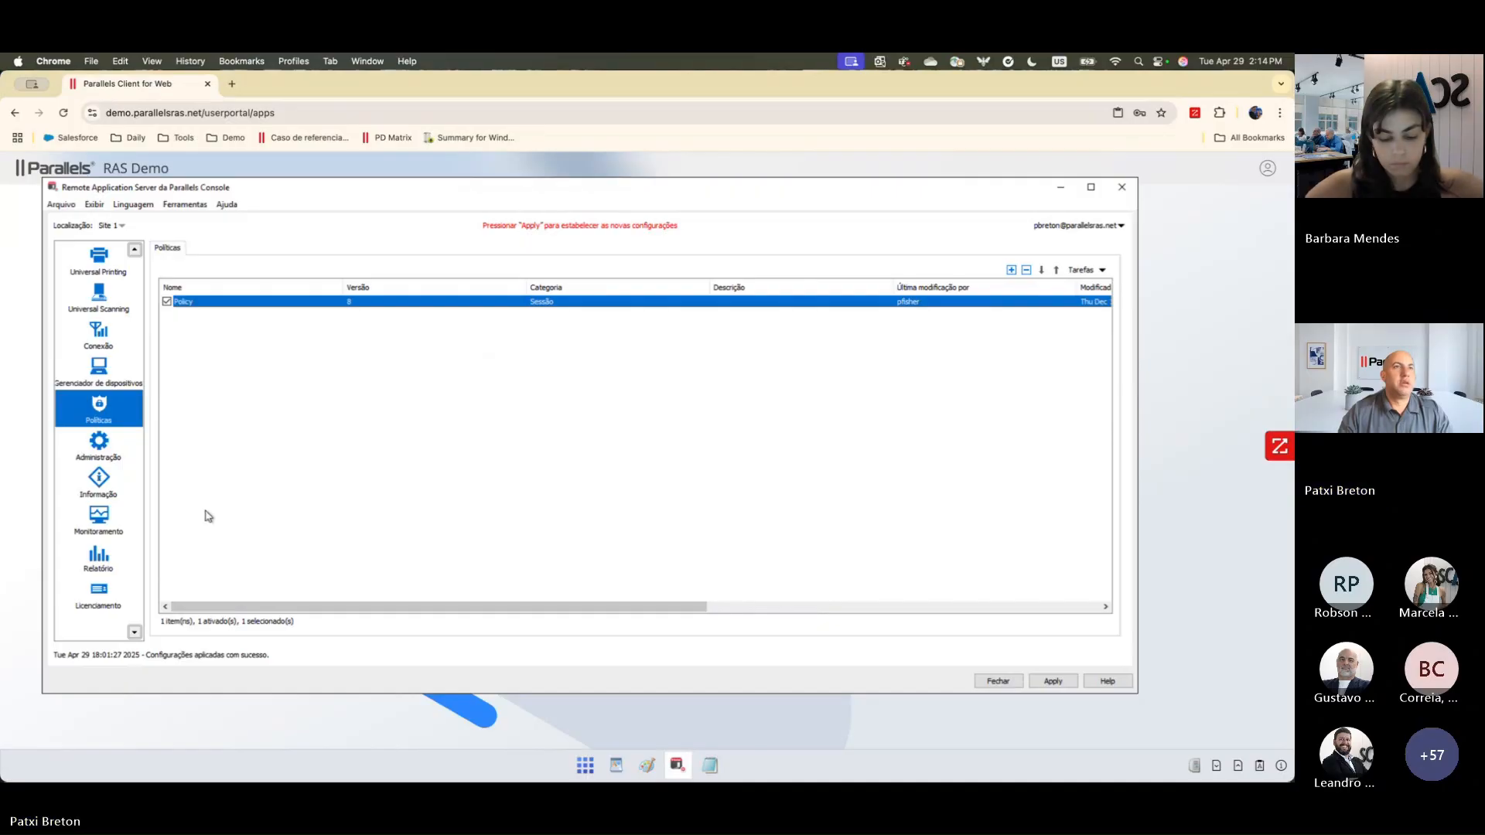
Step: View the session activity report for all users, including its summary chart and per-user times
{"action": "left_click", "coordinate": [100, 561]}
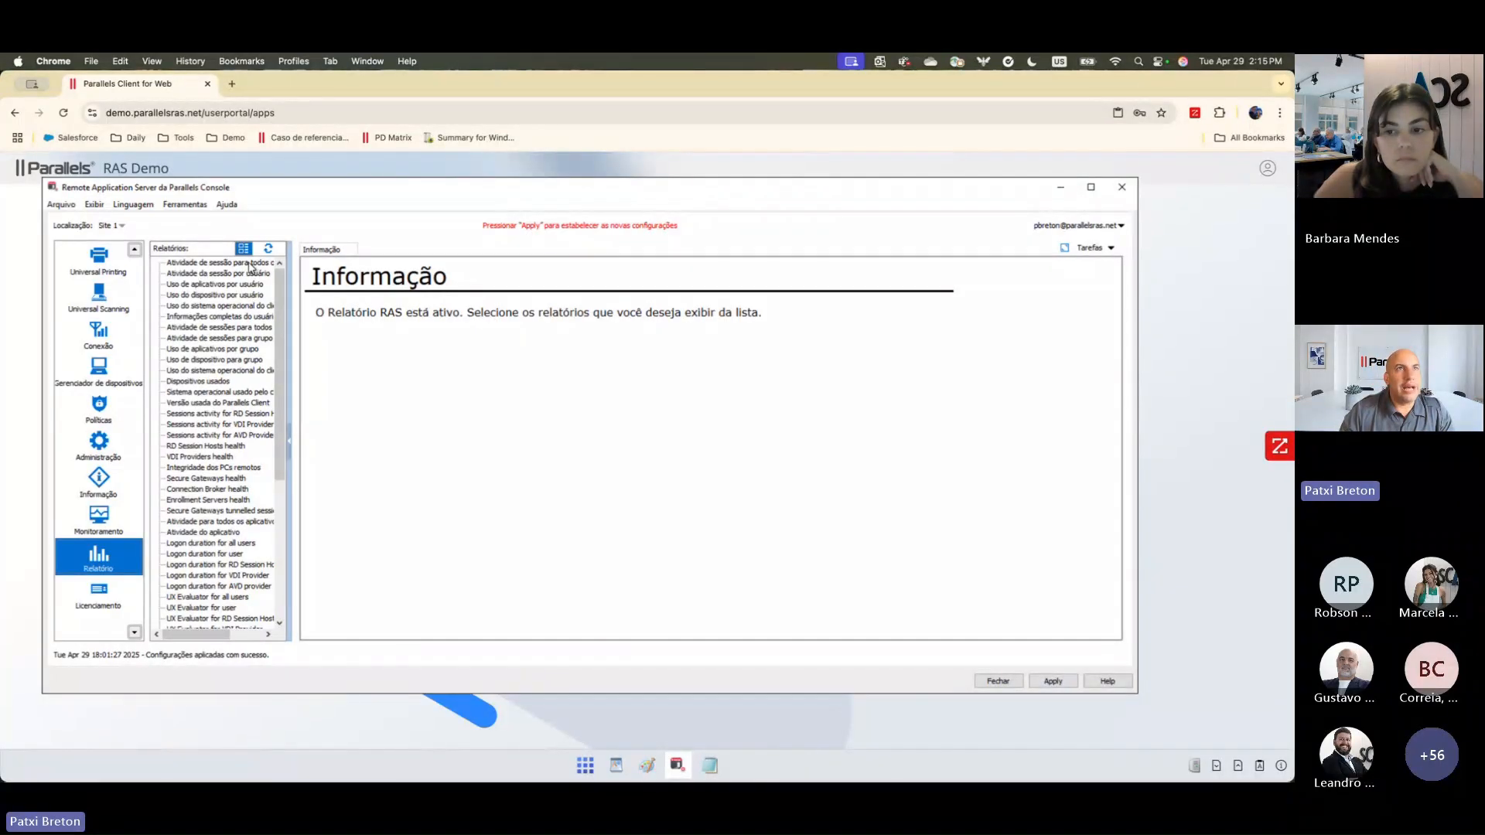
{"action": "left_click", "coordinate": [250, 263]}
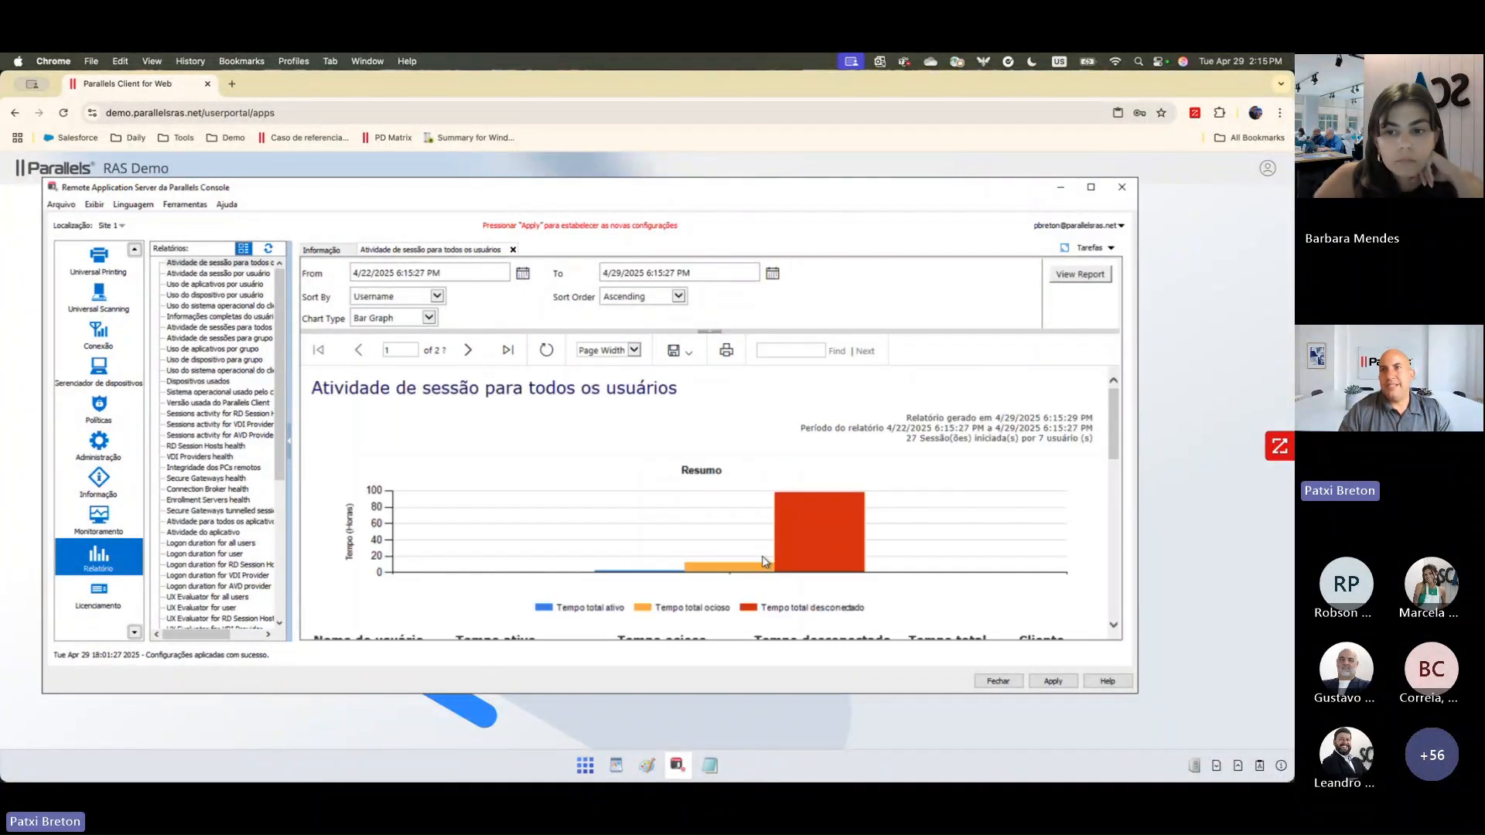
{"action": "scroll", "coordinate": [764, 562], "scroll_direction": "down", "scroll_amount": 5}
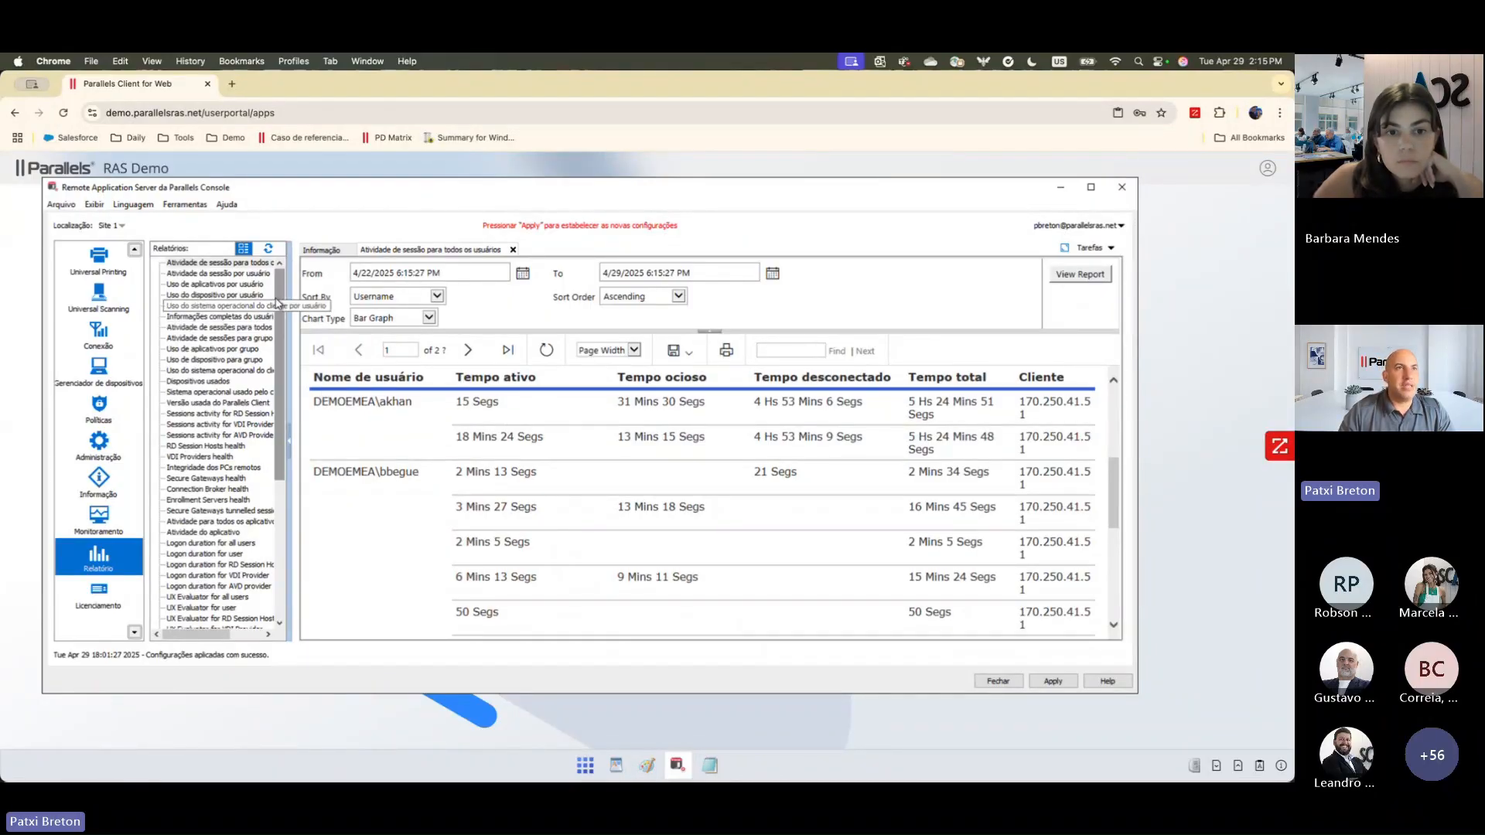
Step: Browse the list of available reports and view the application activity report (Atividade do aplicativo)
{"action": "left_click_drag", "start_coordinate": [277, 301], "coordinate": [277, 339]}
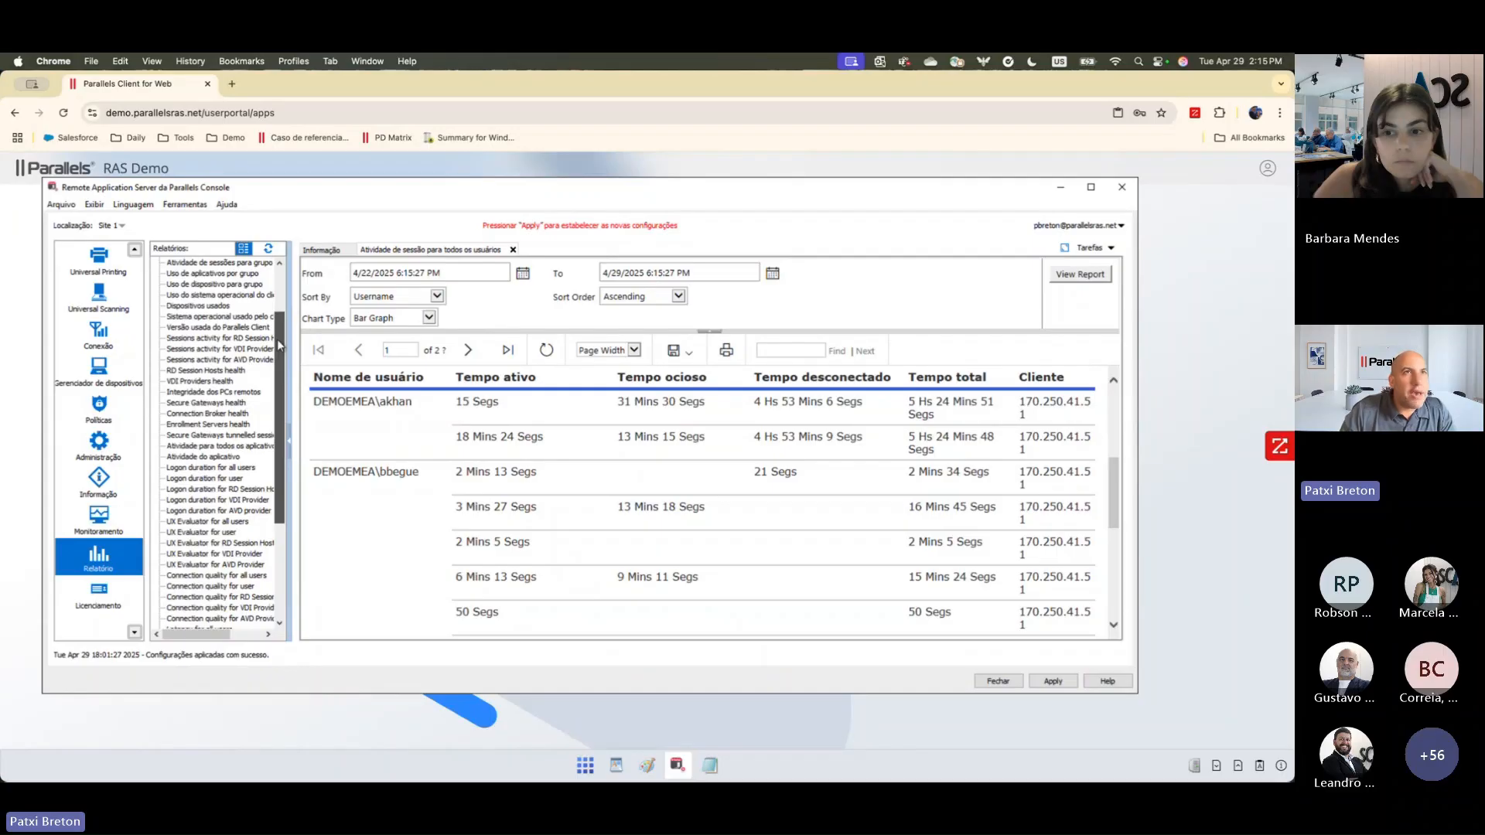
{"action": "scroll", "coordinate": [276, 339], "scroll_direction": "up", "scroll_amount": 3}
{"action": "scroll", "coordinate": [277, 338], "scroll_direction": "down", "scroll_amount": 3}
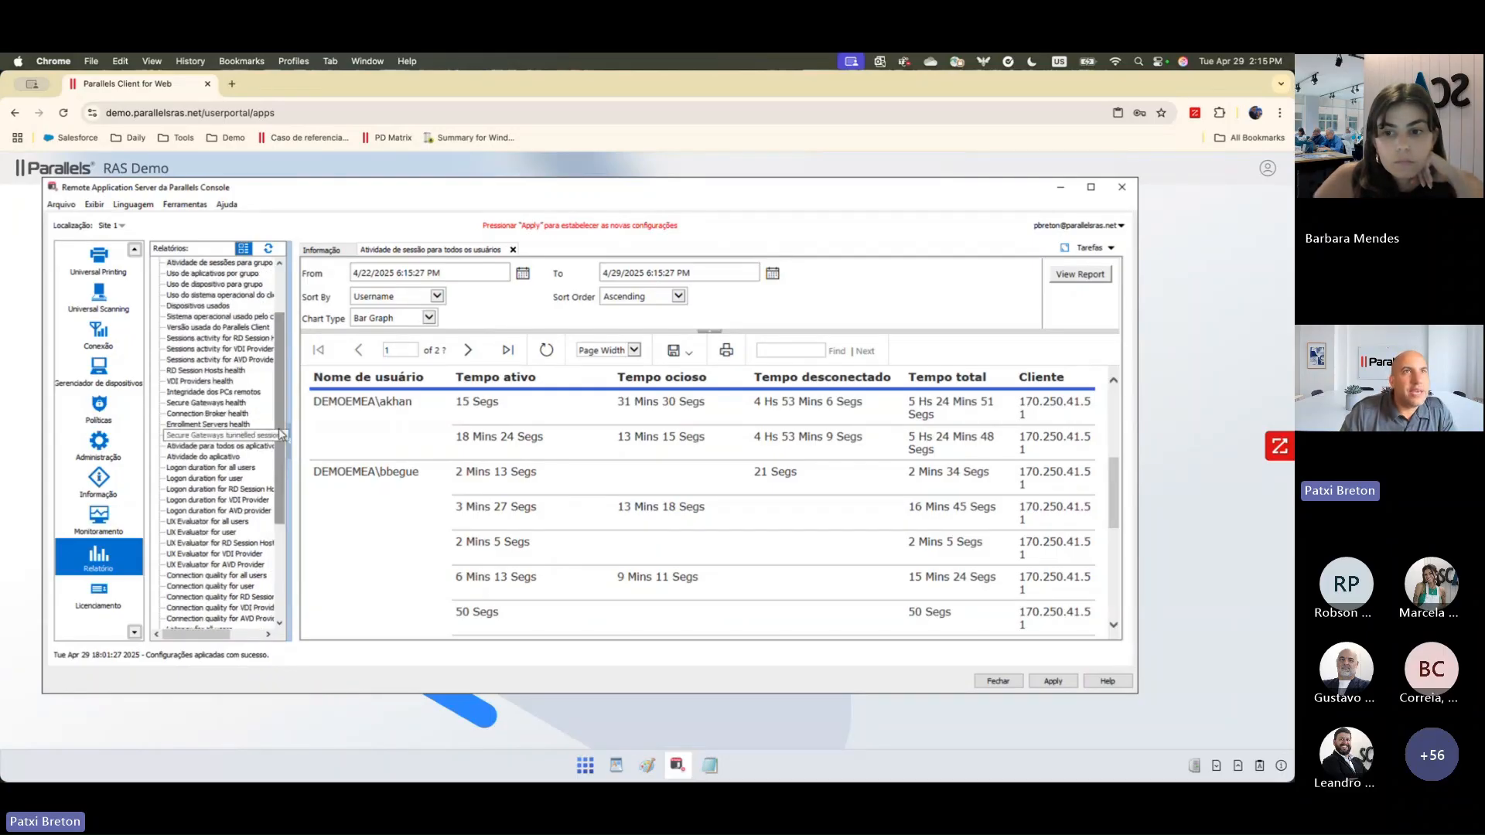
{"action": "double_click", "coordinate": [223, 458]}
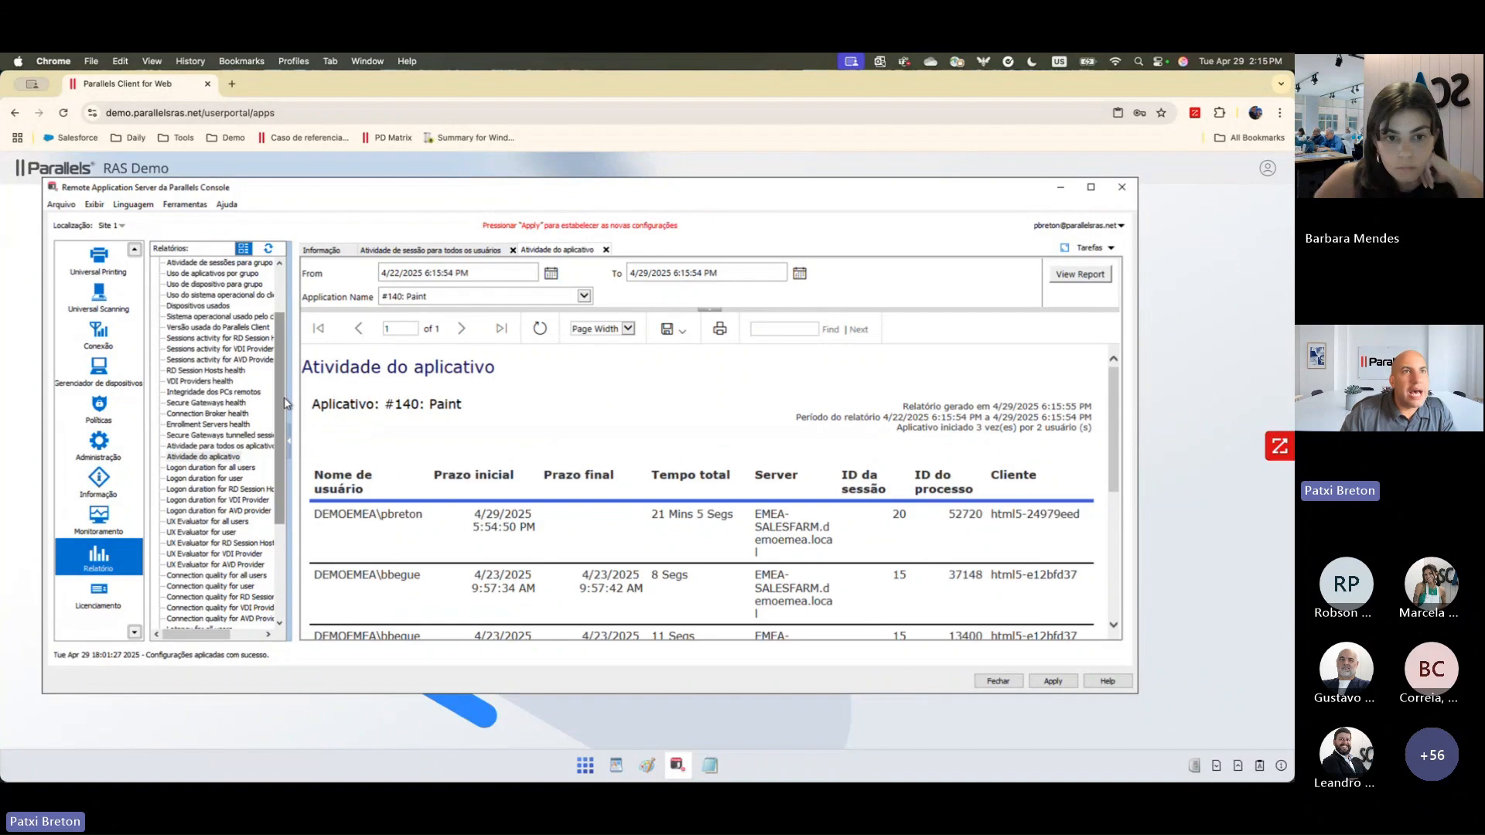
Step: Generate the Latency for user report for one of the domain users, keeping the default date range and sorting
{"action": "left_click_drag", "start_coordinate": [284, 397], "coordinate": [283, 512]}
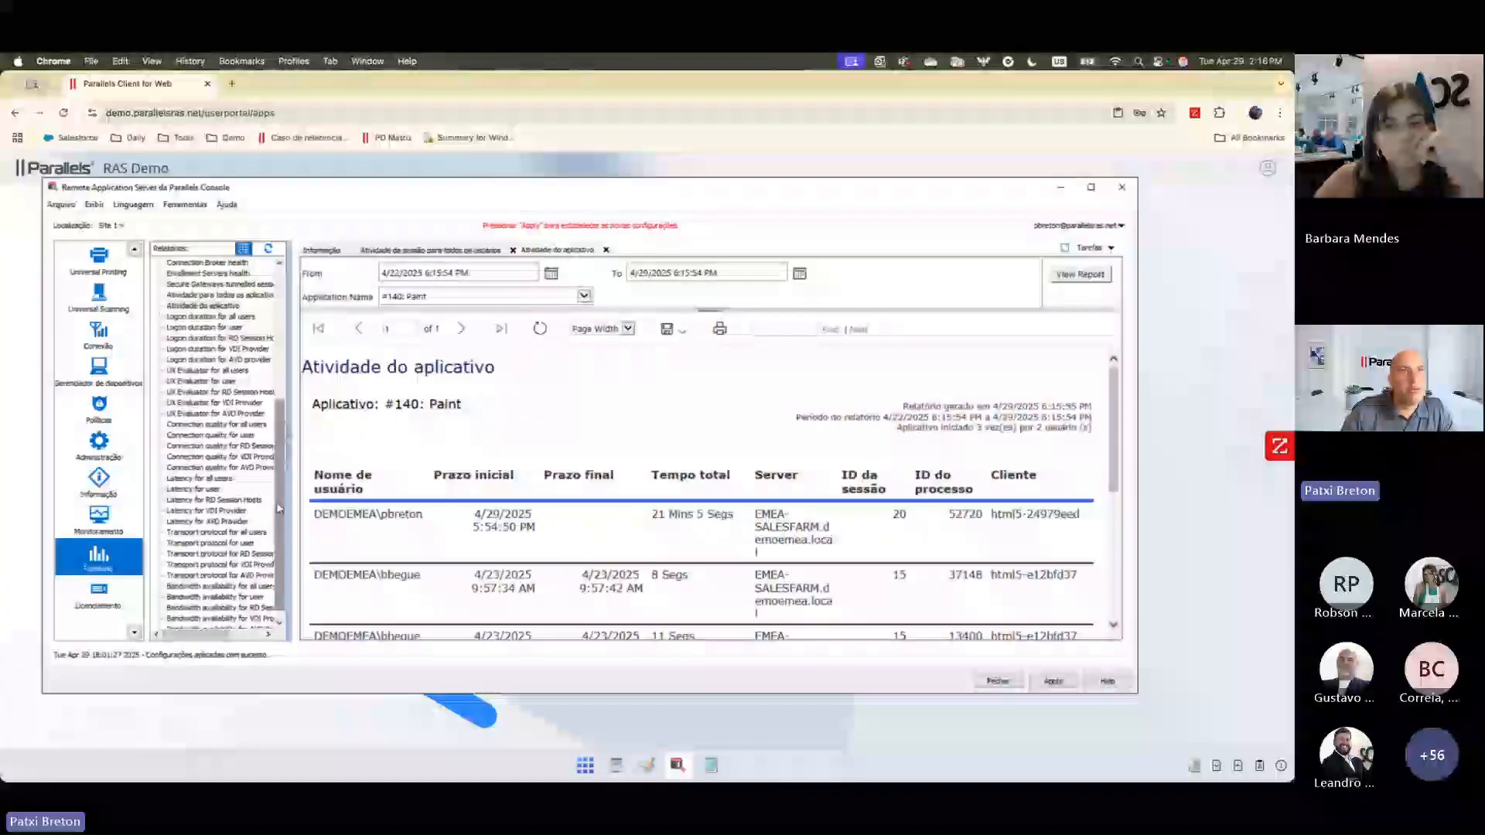
{"action": "left_click", "coordinate": [206, 490]}
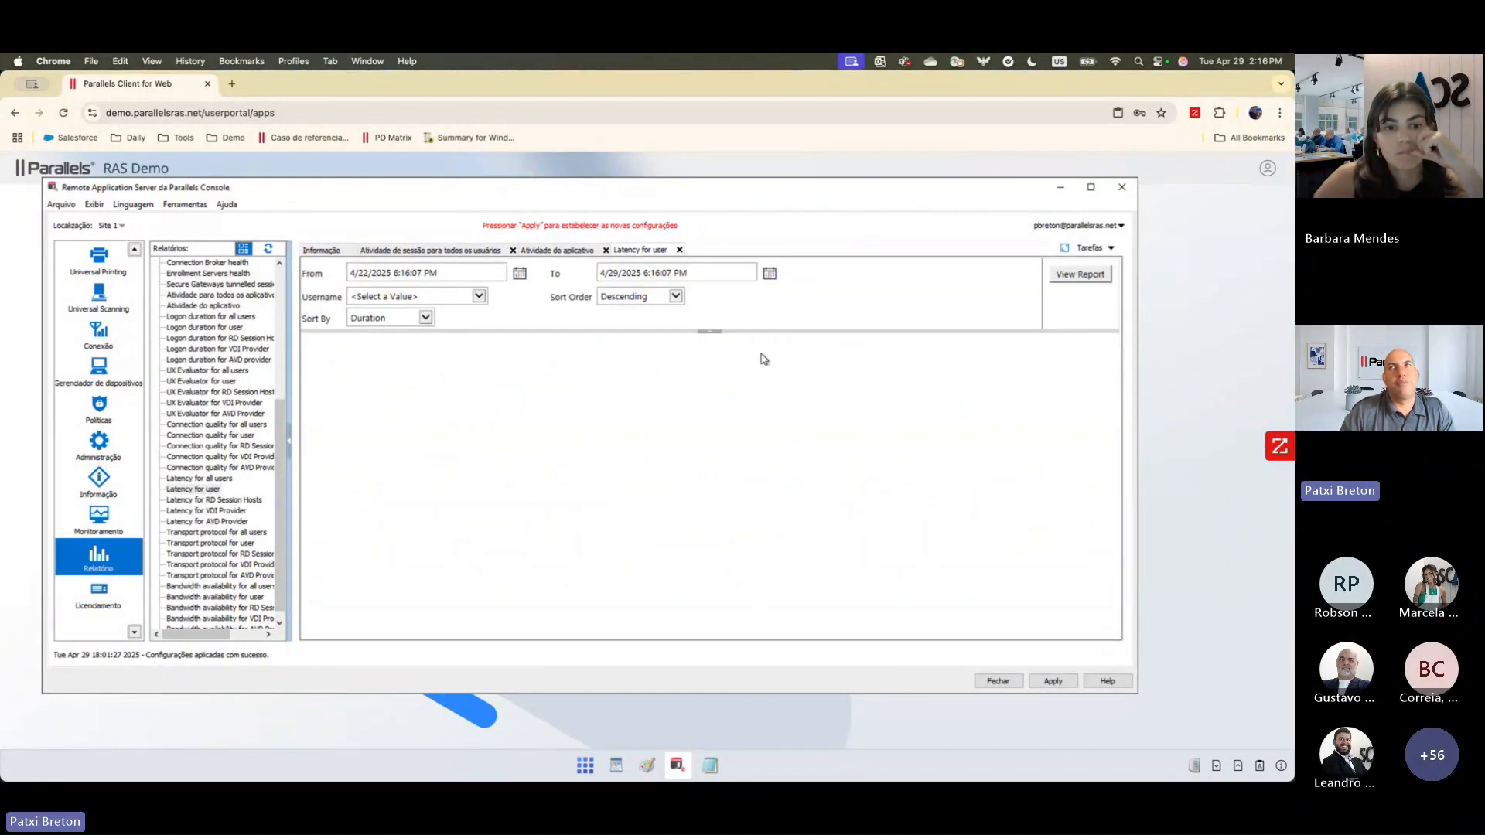
{"action": "left_click", "coordinate": [476, 300]}
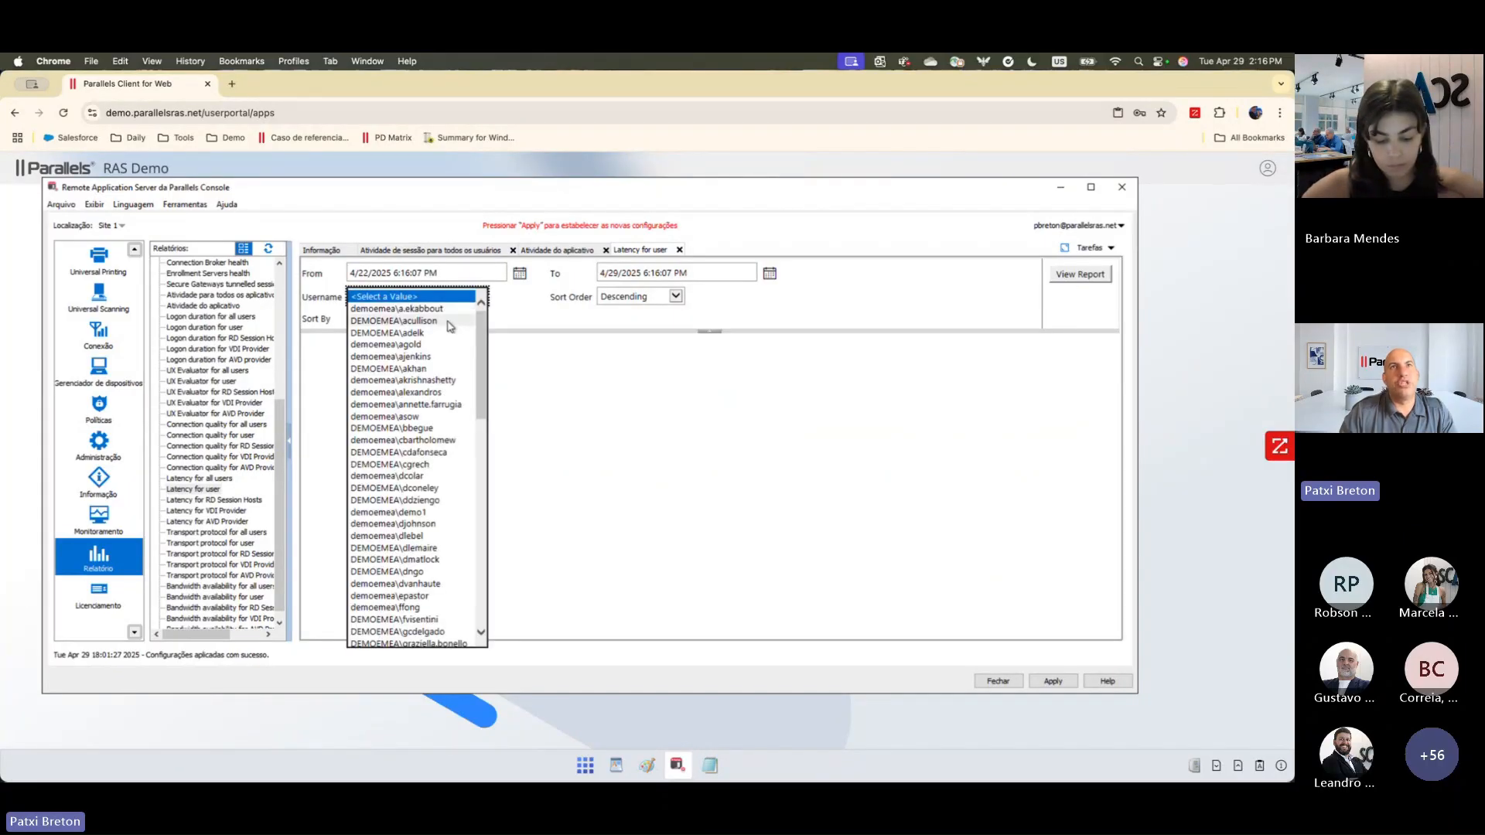
{"action": "left_click", "coordinate": [448, 321]}
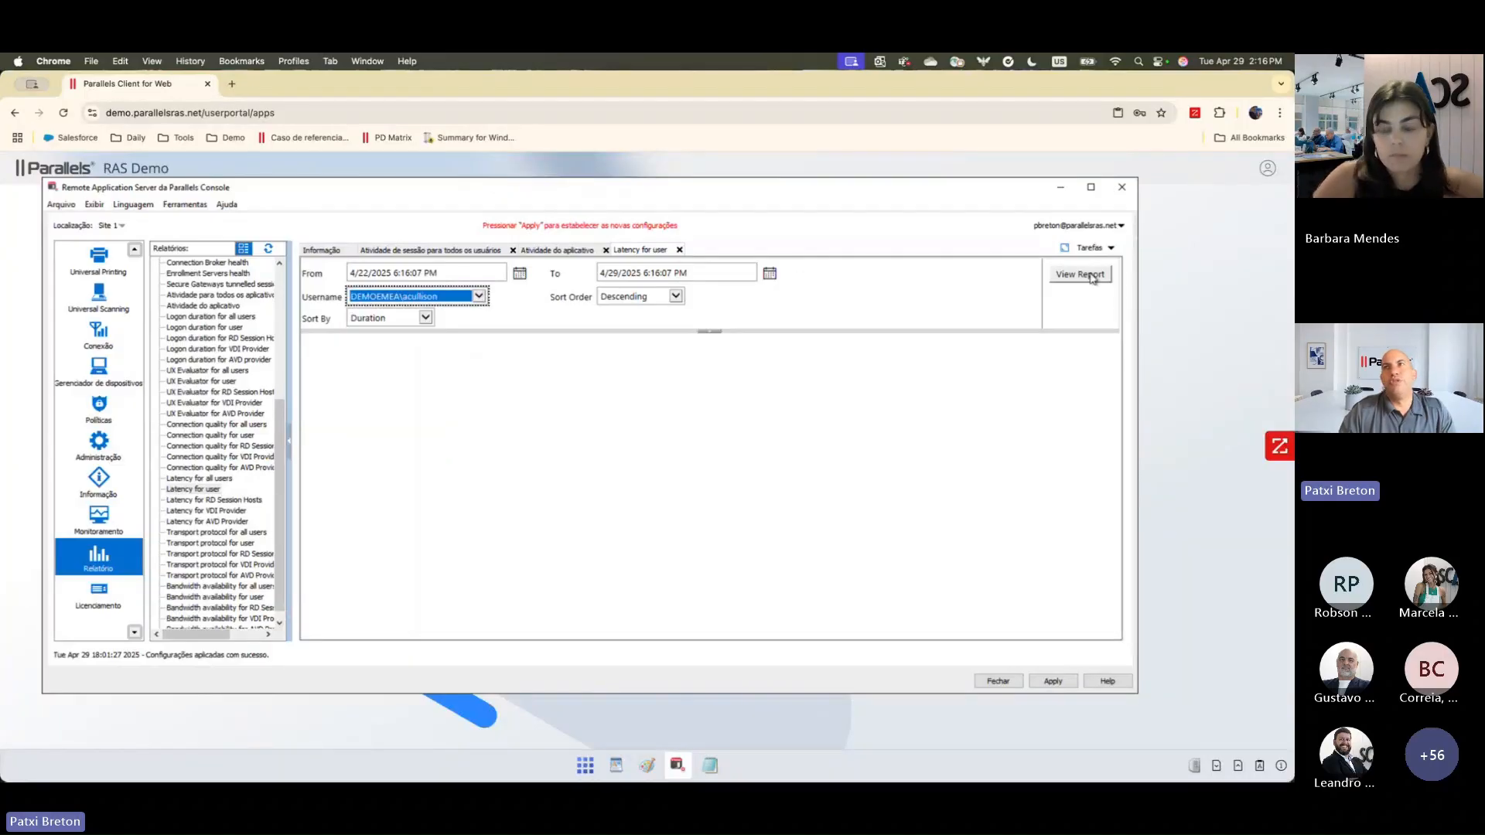
{"action": "left_click", "coordinate": [1092, 276]}
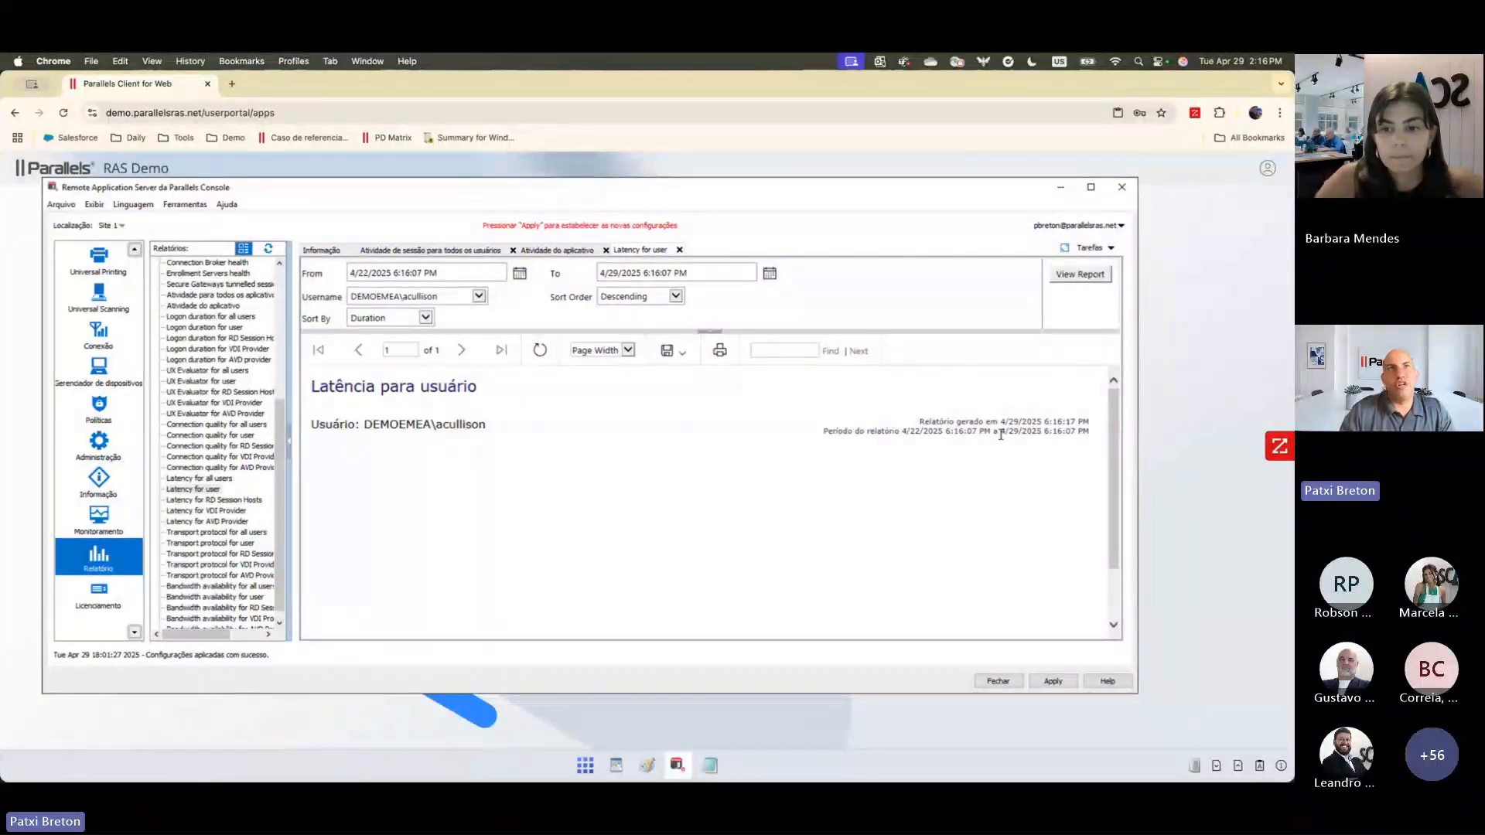
Step: Switch the user latency report to a different domain user and view the regenerated latency chart
{"action": "left_click", "coordinate": [478, 297]}
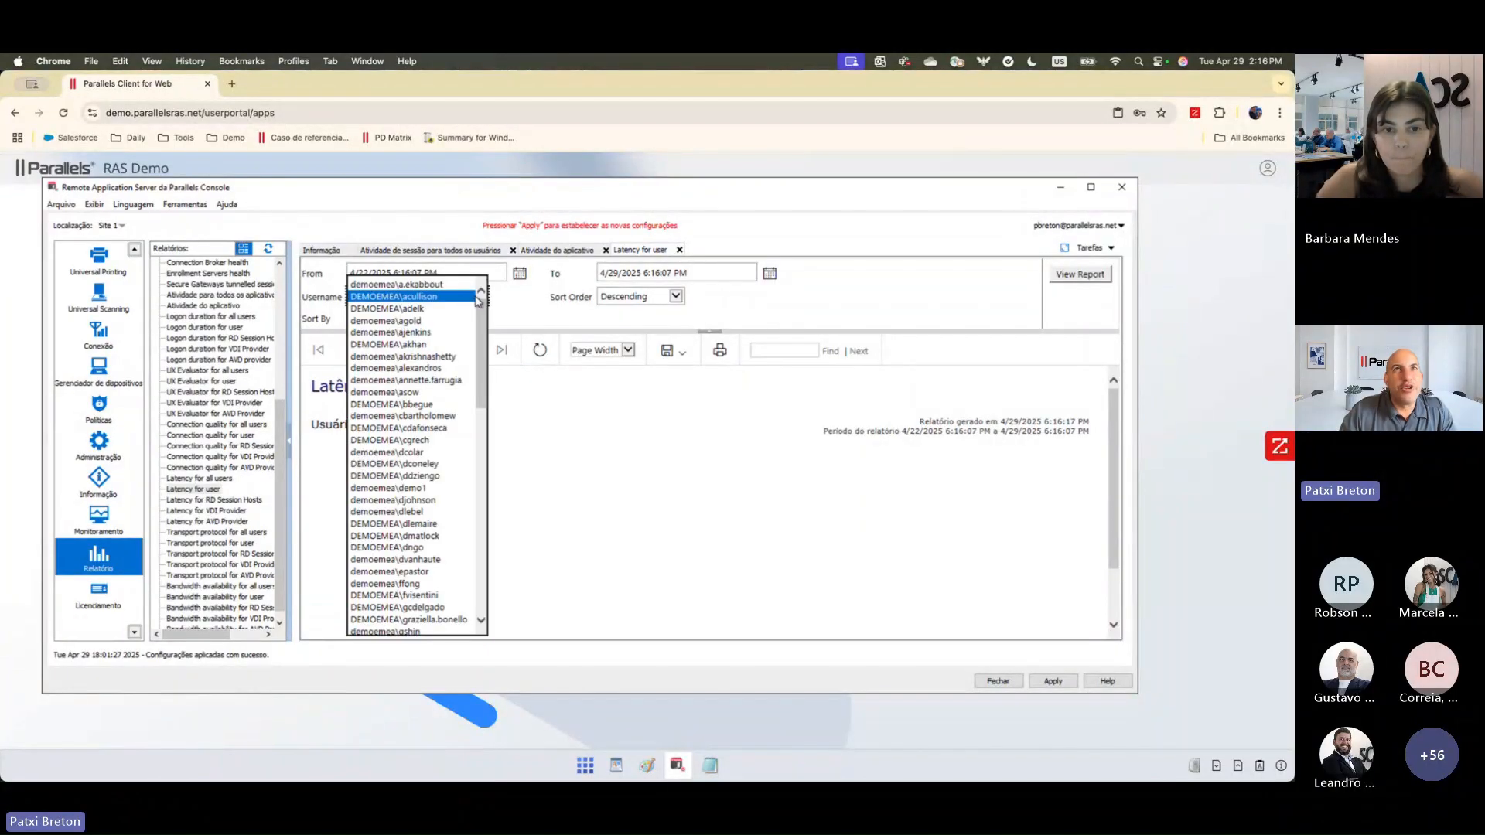
{"action": "left_click", "coordinate": [456, 344]}
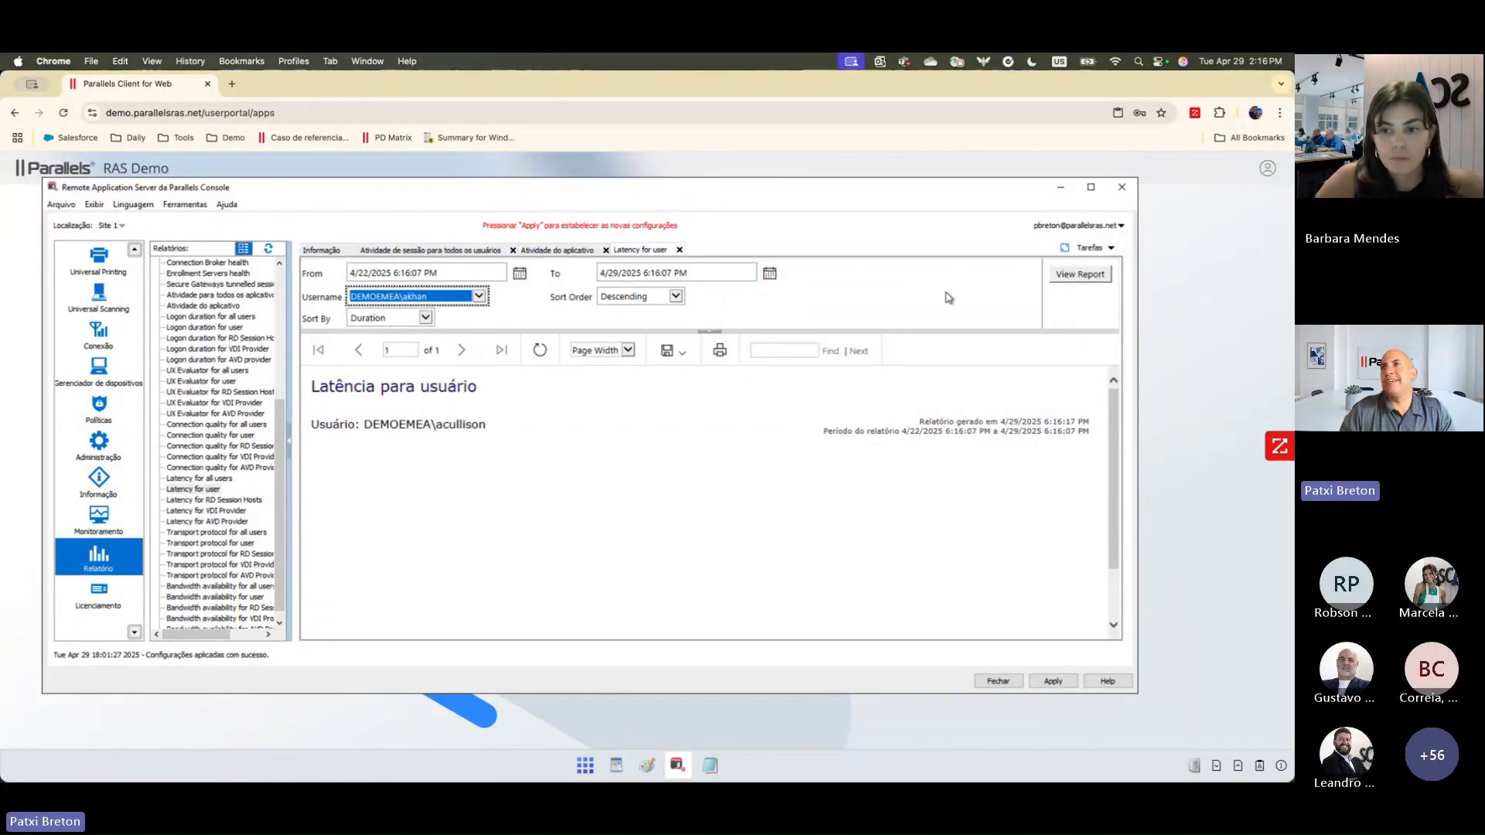
{"action": "left_click", "coordinate": [1083, 280]}
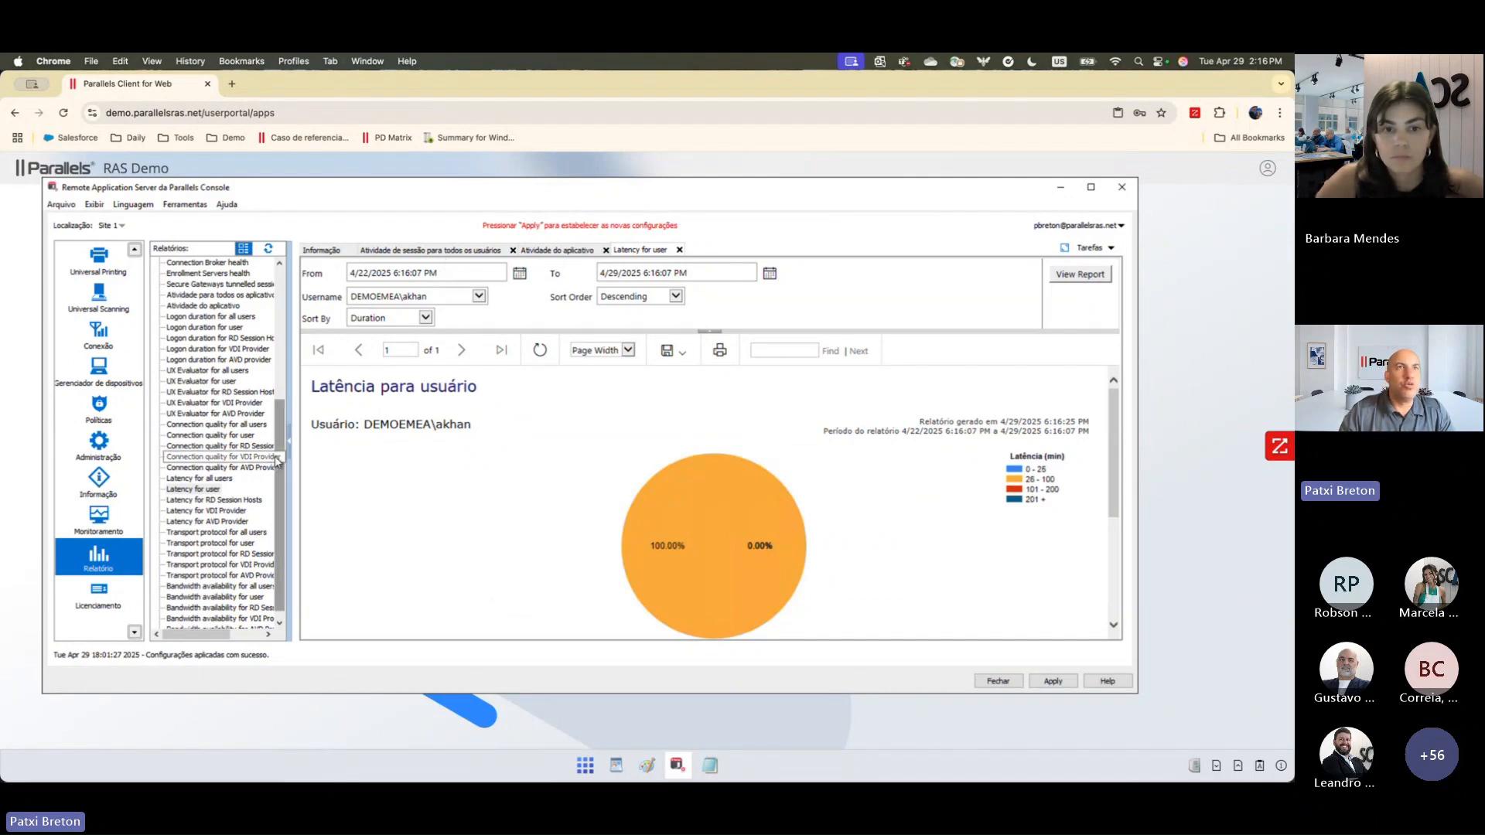
Step: Look over the remaining available reports, and return to the Farm configuration with Site 1 selected
{"action": "scroll", "coordinate": [277, 458], "scroll_direction": "up", "scroll_amount": 2}
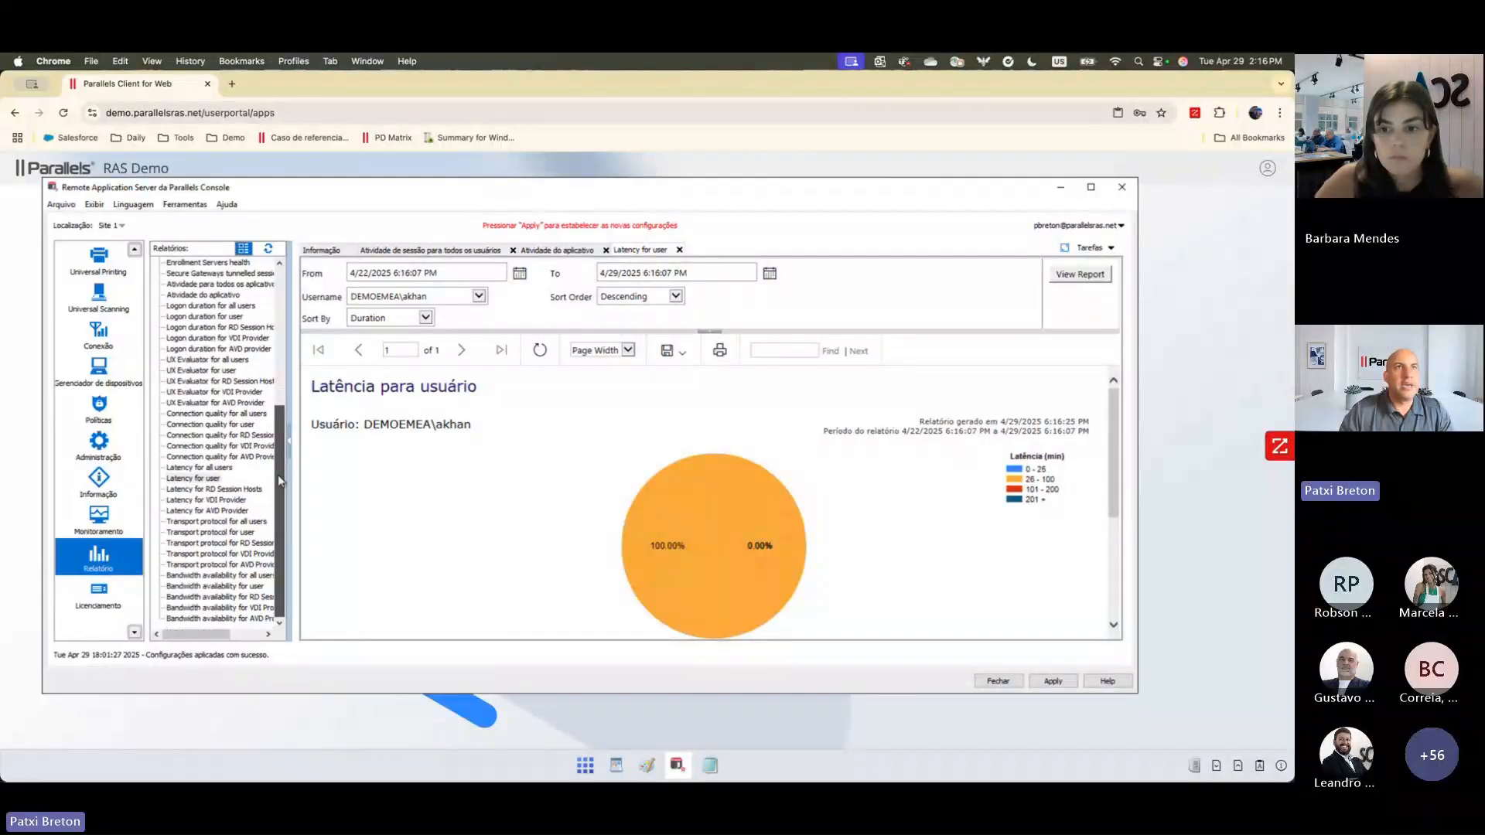
{"action": "left_click_drag", "start_coordinate": [276, 405], "coordinate": [275, 336]}
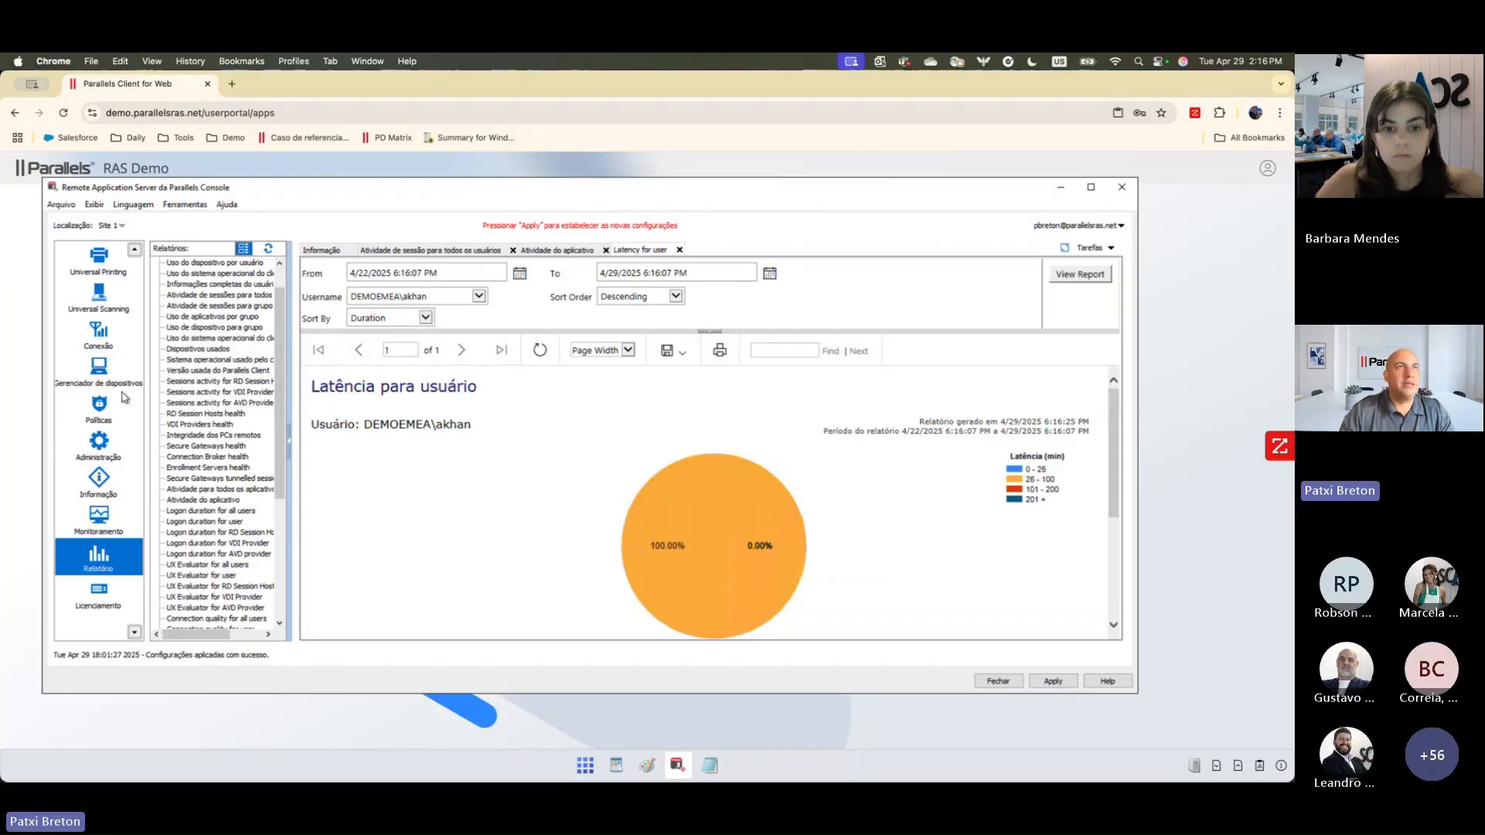
{"action": "scroll", "coordinate": [121, 397], "scroll_direction": "up", "scroll_amount": 2}
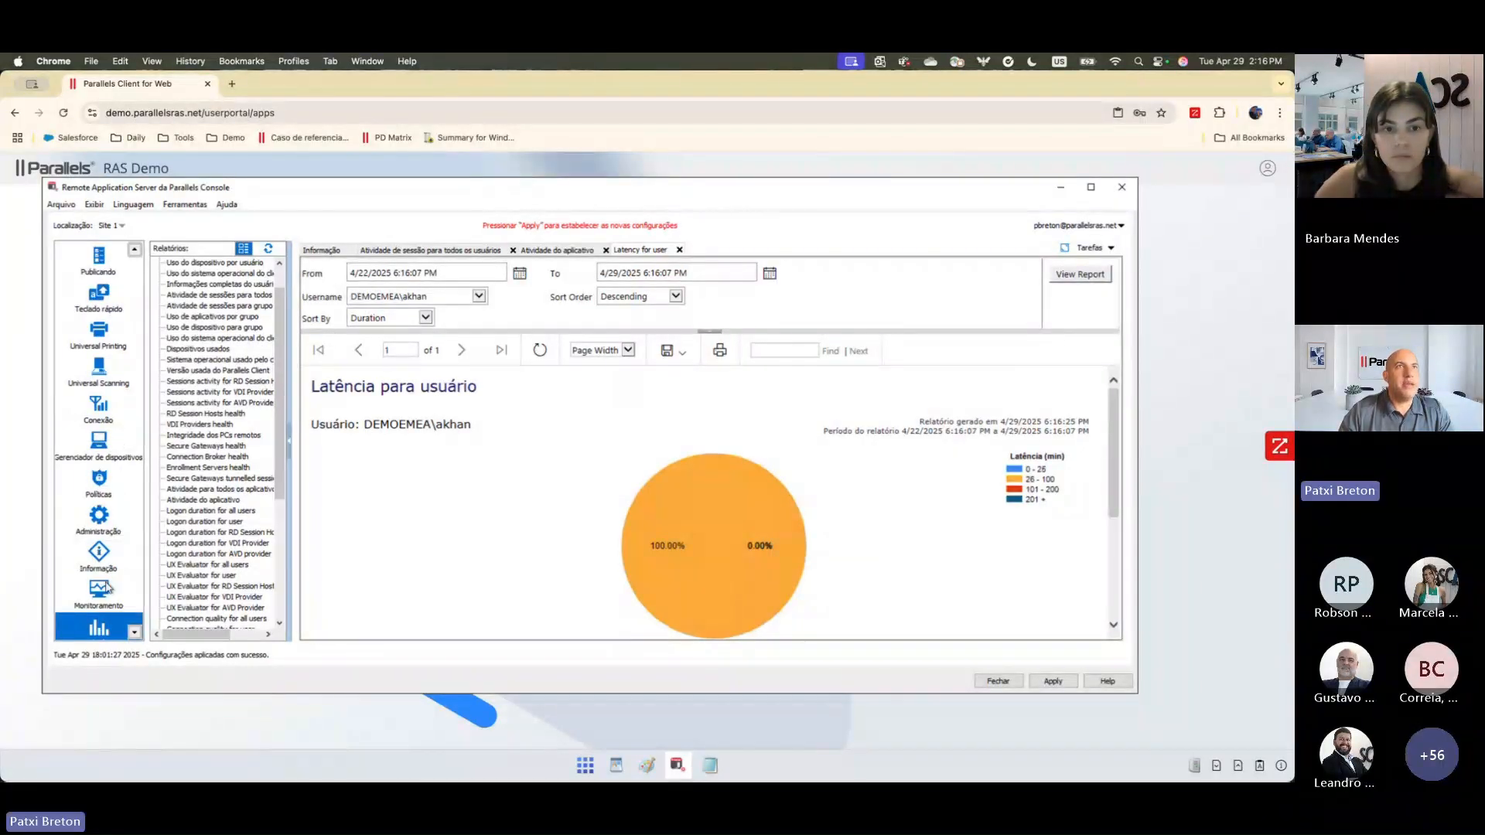
{"action": "scroll", "coordinate": [99, 524], "scroll_direction": "up", "scroll_amount": 4}
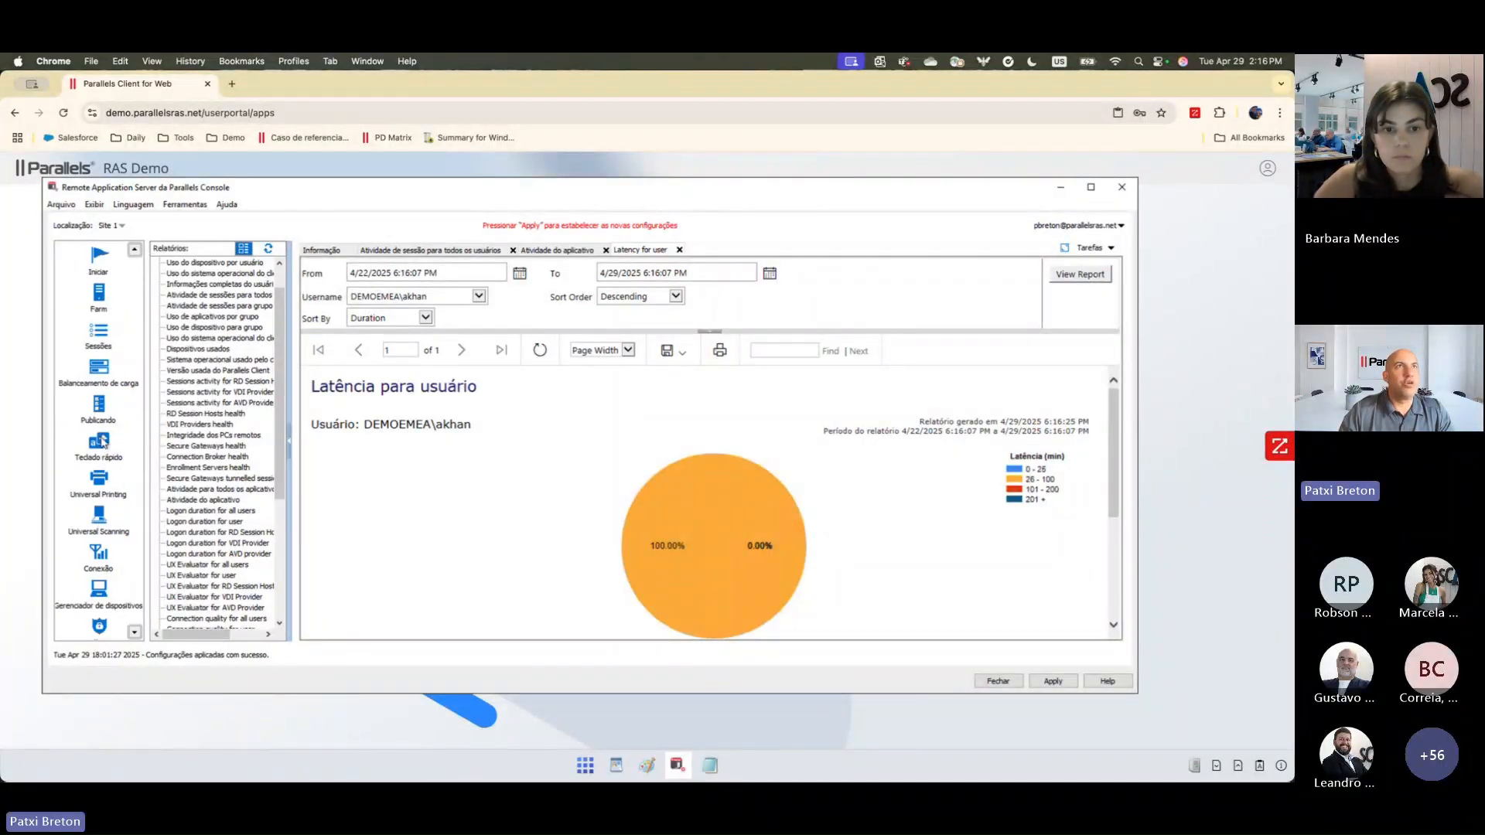
{"action": "left_click", "coordinate": [99, 302]}
{"action": "left_click", "coordinate": [183, 261]}
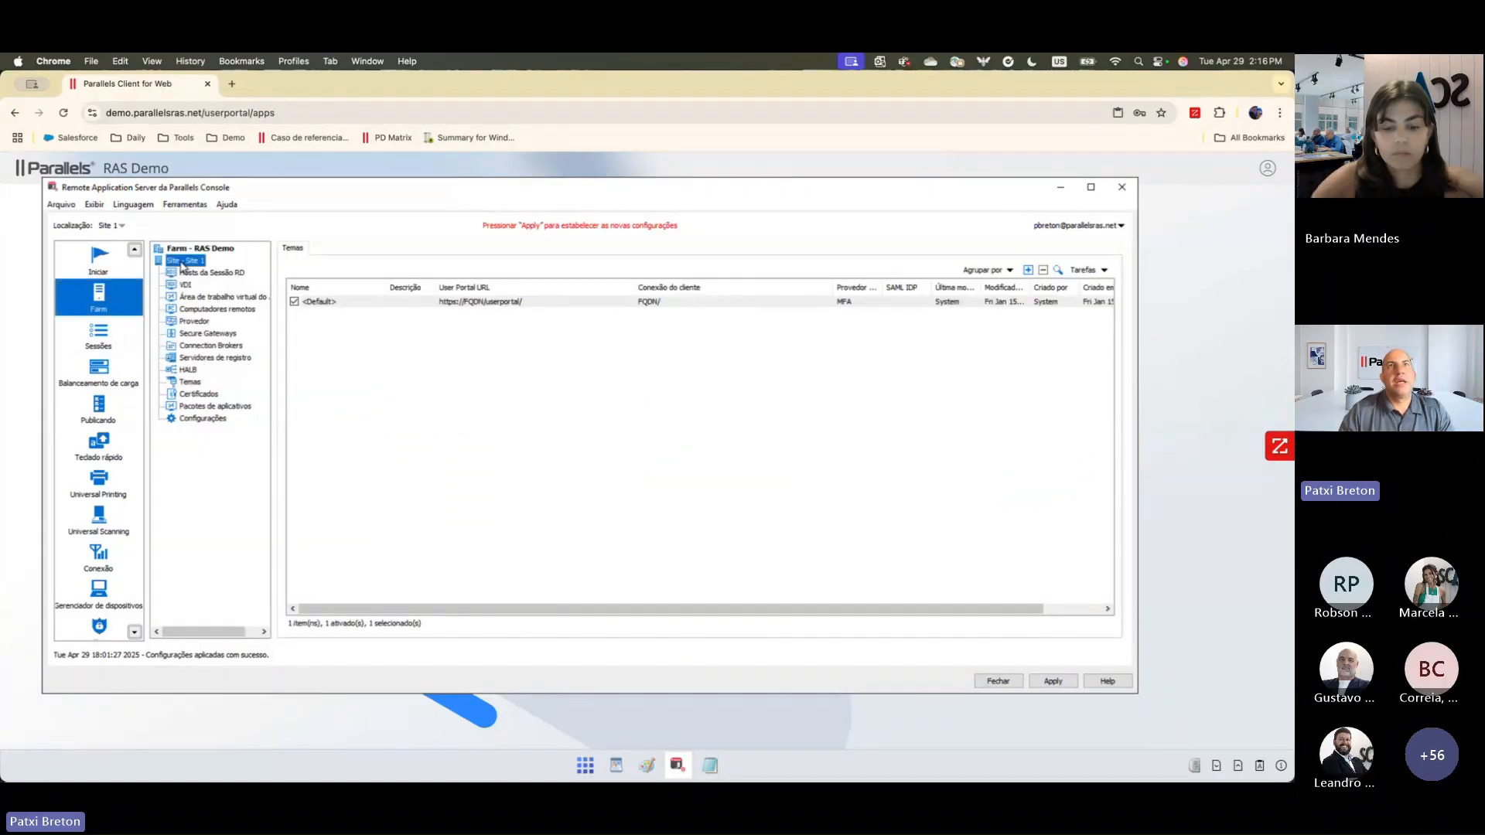